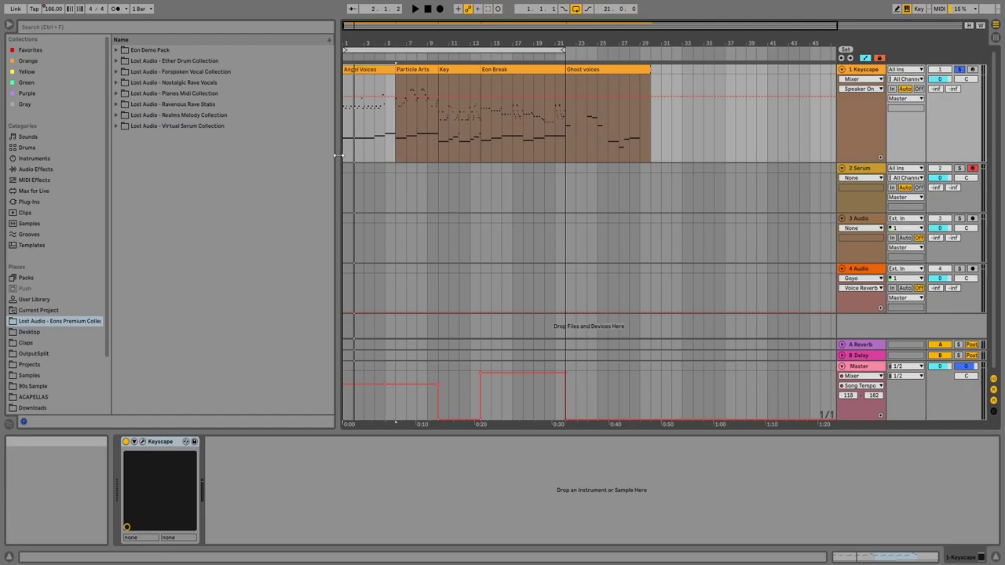
# Narrow the browser to widen the arrangement and select the Angel Voices clip on the Keyscape track.
pyautogui.moveTo(338, 156); pyautogui.dragTo(293, 156)
pyautogui.moveTo(354, 25); pyautogui.dragTo(331, 35)
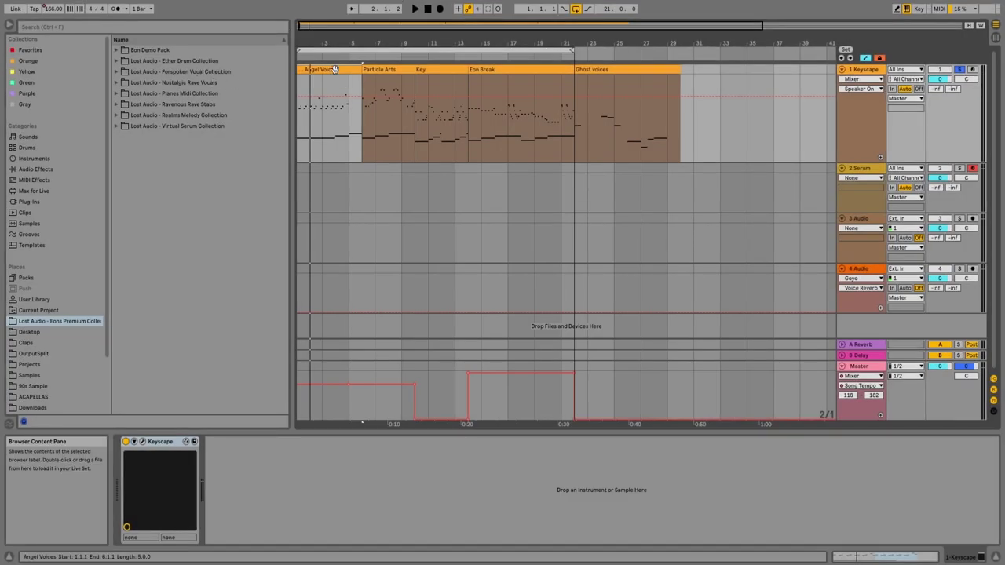
pyautogui.click(310, 71)
pyautogui.moveTo(370, 24); pyautogui.dragTo(370, 43)
pyautogui.scroll(-2, 310, 69)
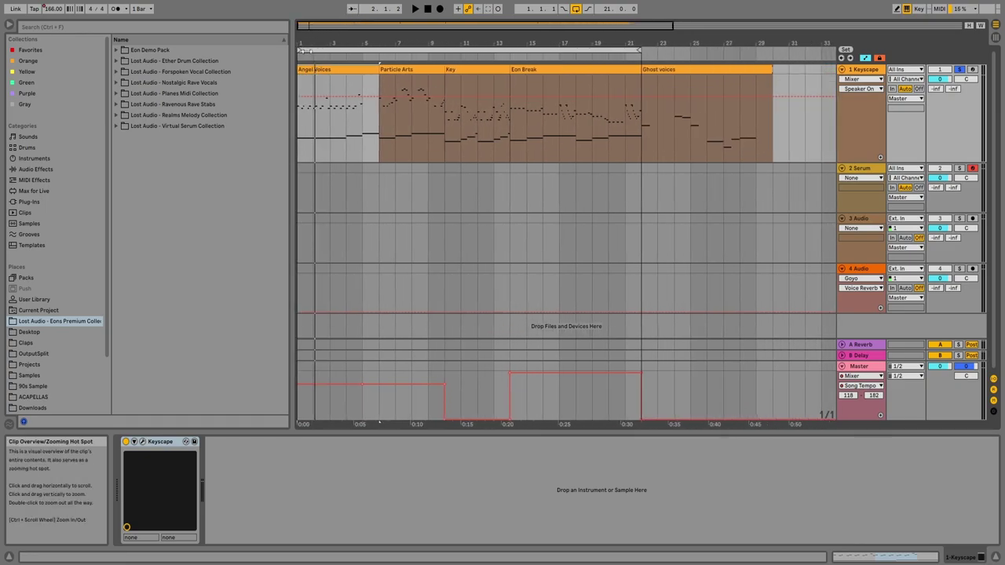
# Open the Angel Voices clip's notes, play it back, and examine the bass line G1, A1, B1.
pyautogui.doubleClick(375, 101)
pyautogui.click(384, 239)
pyautogui.moveTo(243, 404); pyautogui.dragTo(266, 404)
pyautogui.press('space')
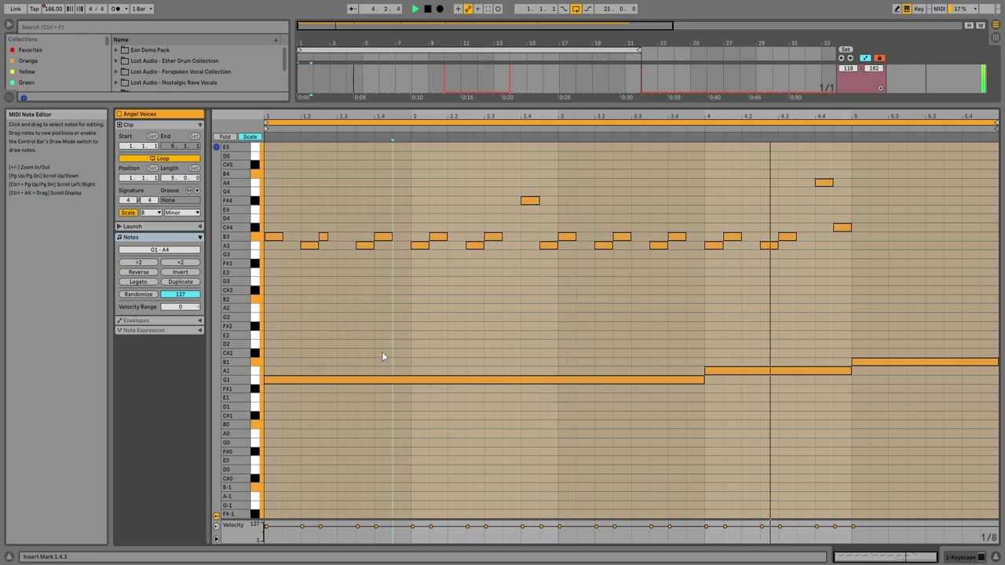
pyautogui.press('space')
pyautogui.scroll(-2, 283, 342)
pyautogui.moveTo(244, 332); pyautogui.dragTo(263, 333)
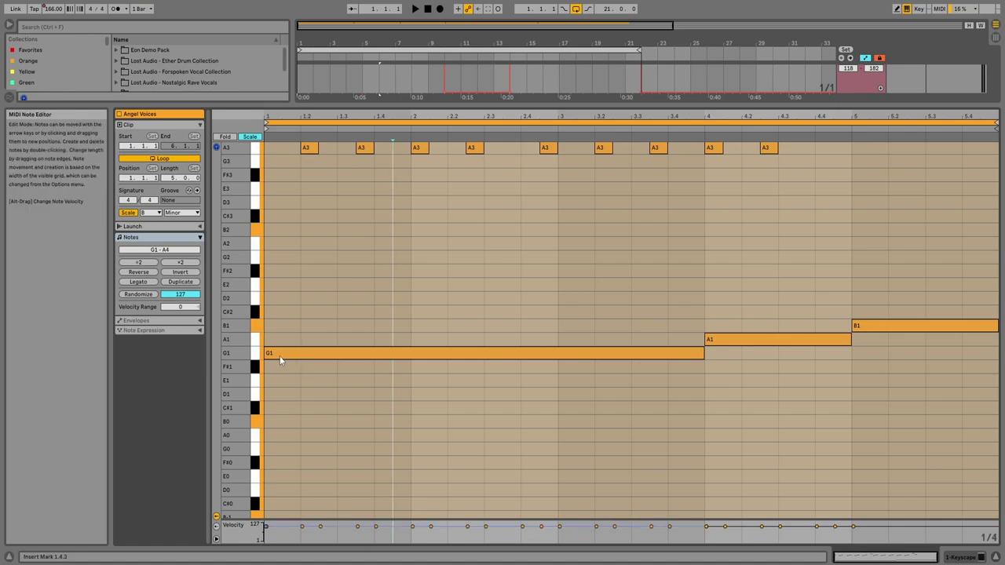
pyautogui.scroll(-3, 342, 333)
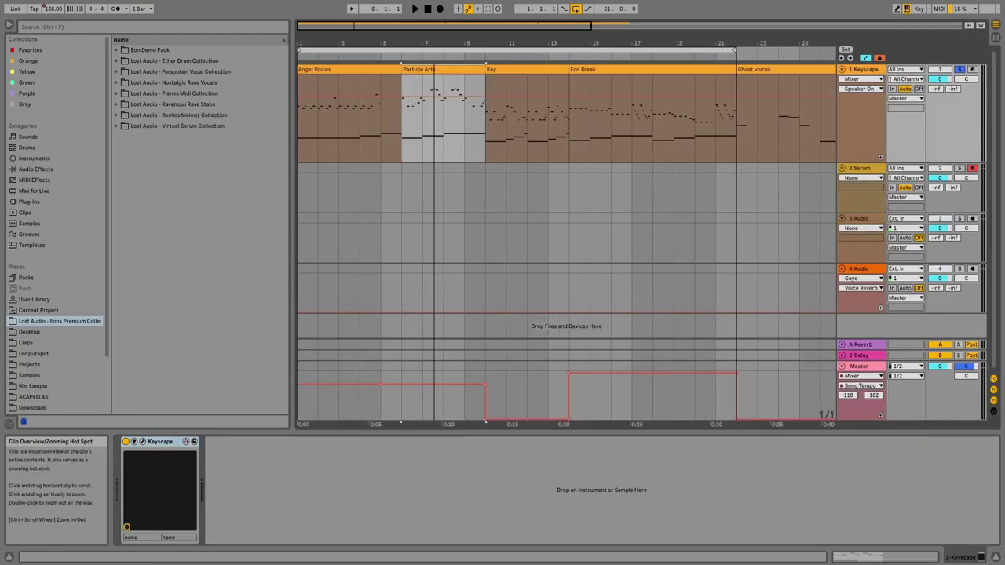
# Examine the Particle Arts clip's bass and melody notes in the piano roll and play it back.
pyautogui.scroll(-1, 566, 236)
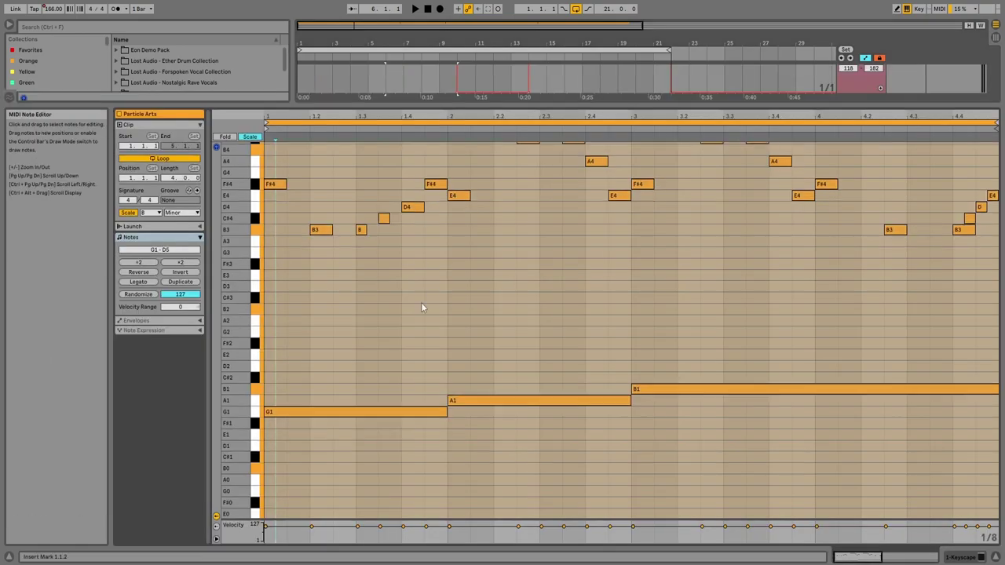
pyautogui.scroll(-1, 413, 307)
pyautogui.scroll(-1, 318, 403)
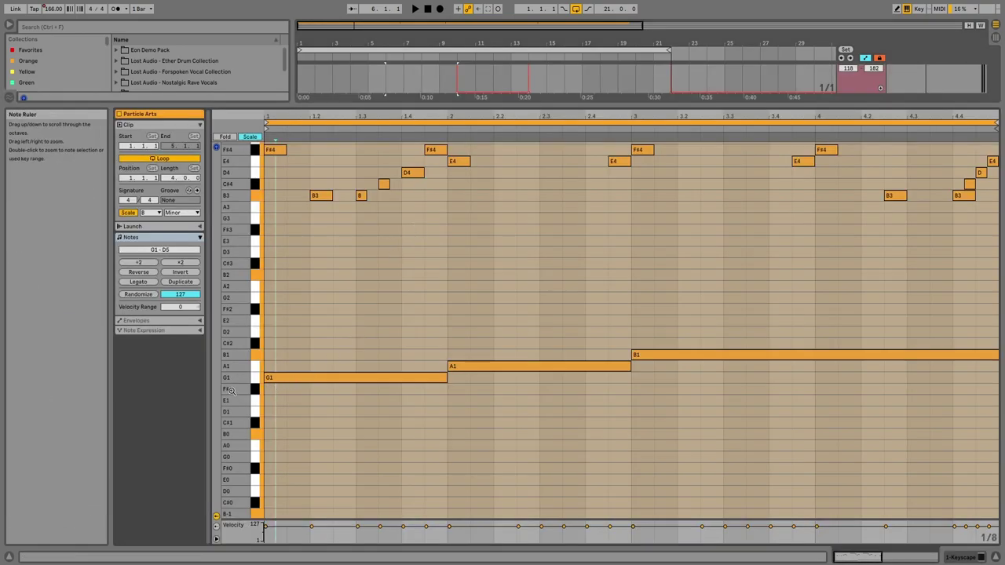
pyautogui.moveTo(232, 391); pyautogui.dragTo(247, 391)
pyautogui.scroll(3, 371, 366)
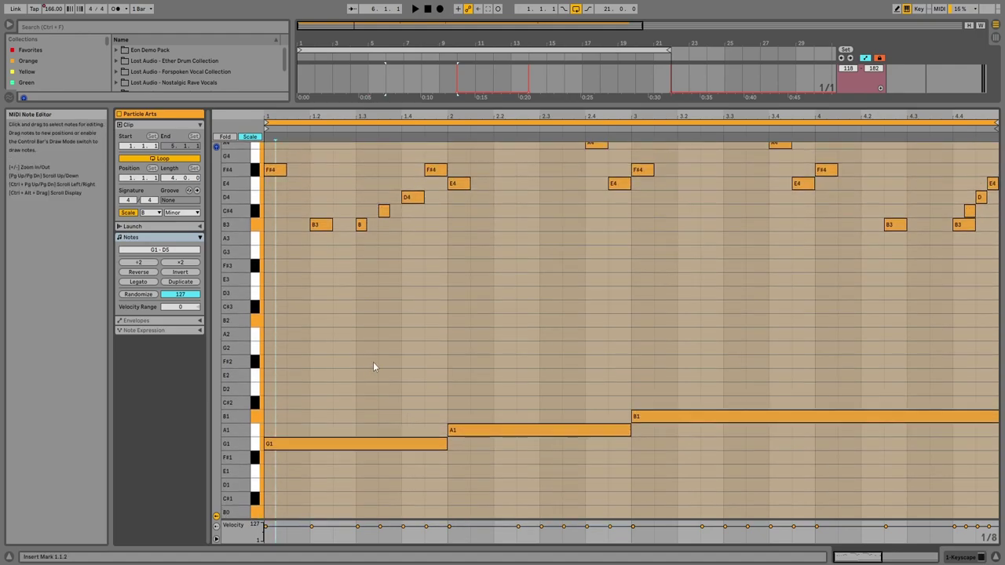
pyautogui.scroll(3, 371, 363)
pyautogui.press('space')
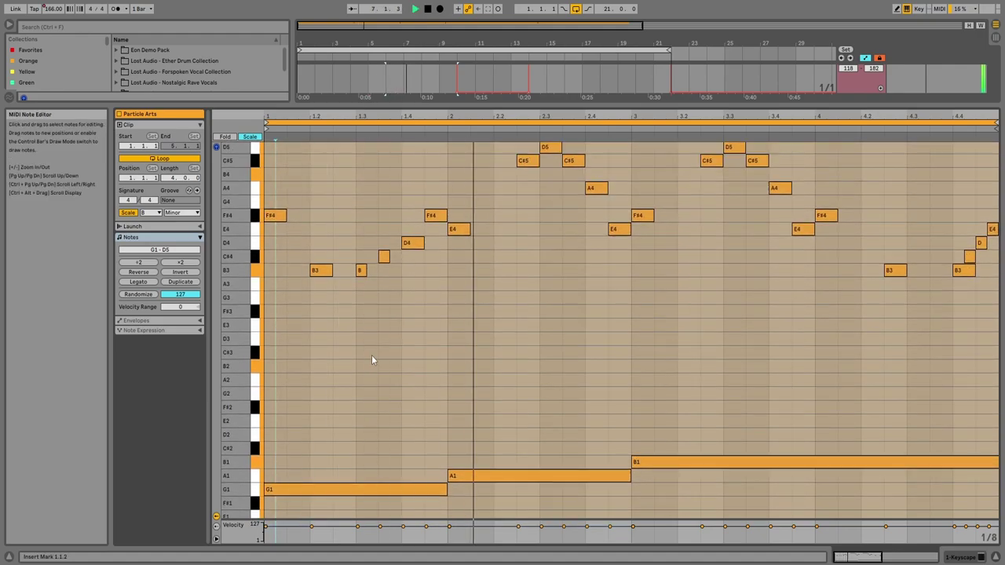
pyautogui.scroll(1, 372, 359)
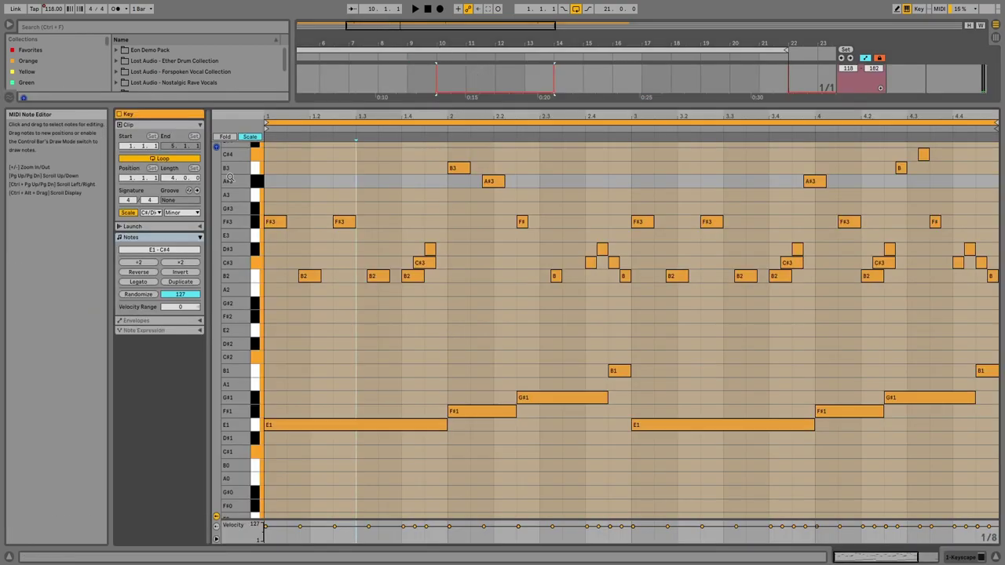
# Set the Key clip's scale type to Dorian and go through its bass notes from E1 up to B1.
pyautogui.click(181, 212)
pyautogui.click(180, 239)
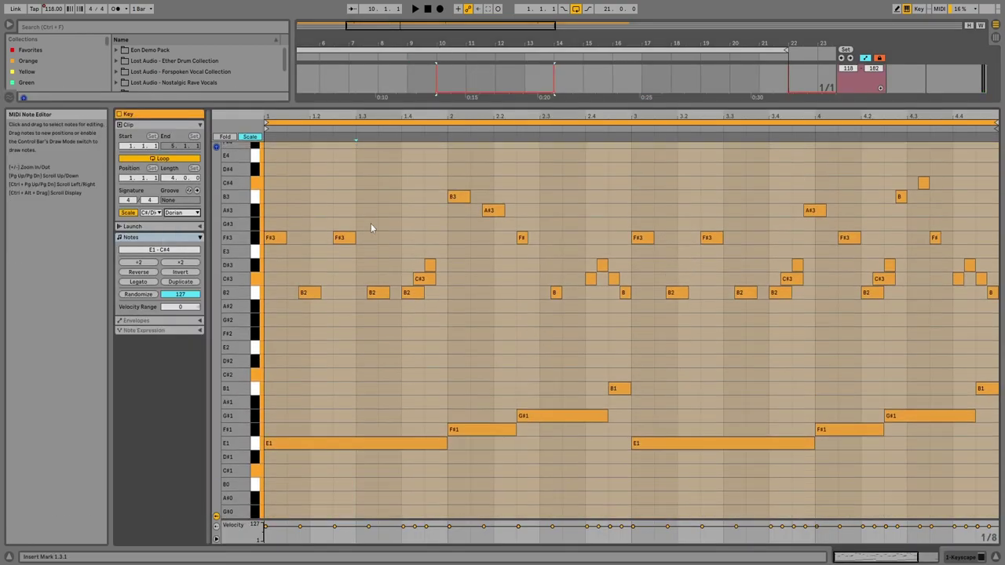
pyautogui.scroll(-1, 371, 224)
pyautogui.scroll(1, 371, 223)
pyautogui.click(398, 443)
pyautogui.moveTo(473, 460); pyautogui.dragTo(476, 413)
pyautogui.moveTo(560, 458); pyautogui.dragTo(557, 401)
pyautogui.click(618, 388)
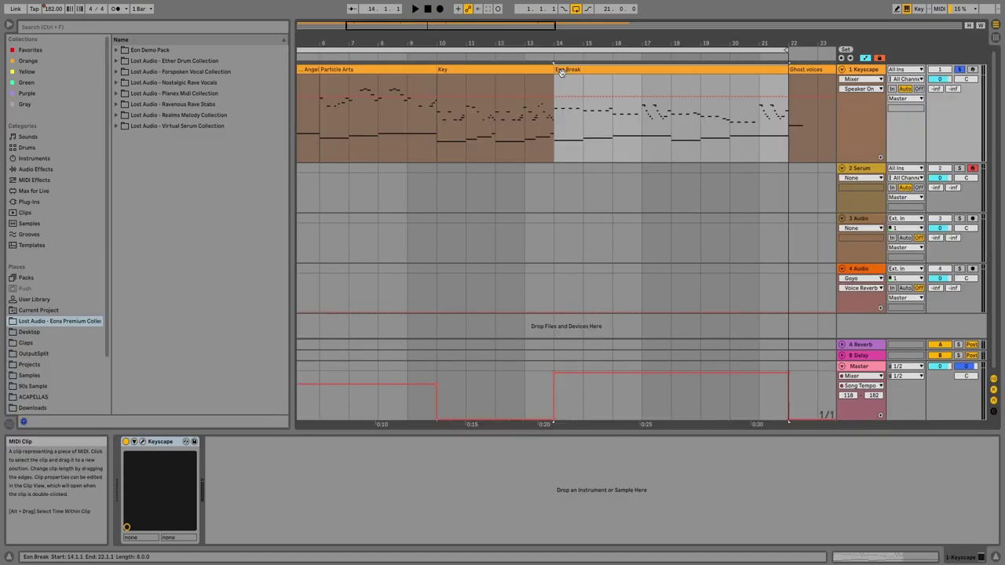
# Open the Eon Break clip, enlarge its note rows, and play it back to examine the bass line and melody.
pyautogui.doubleClick(562, 72)
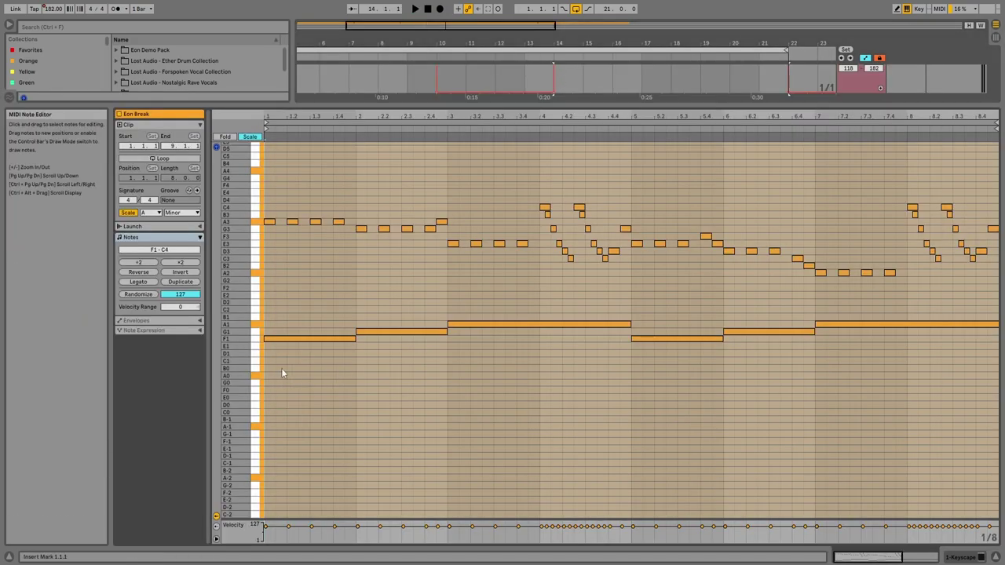
pyautogui.moveTo(234, 352); pyautogui.dragTo(259, 351)
pyautogui.scroll(5, 391, 378)
pyautogui.scroll(-1, 322, 408)
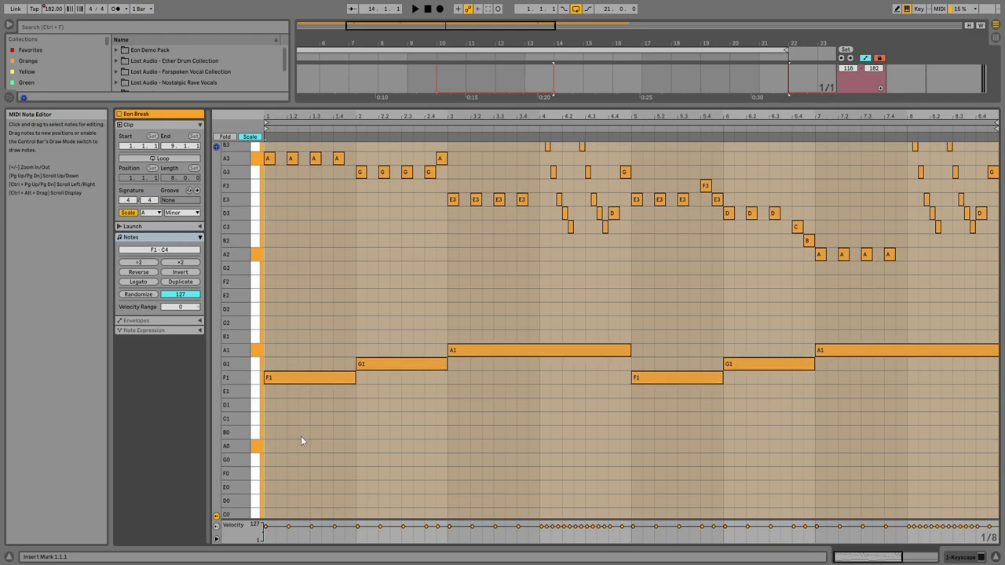
pyautogui.scroll(2, 429, 437)
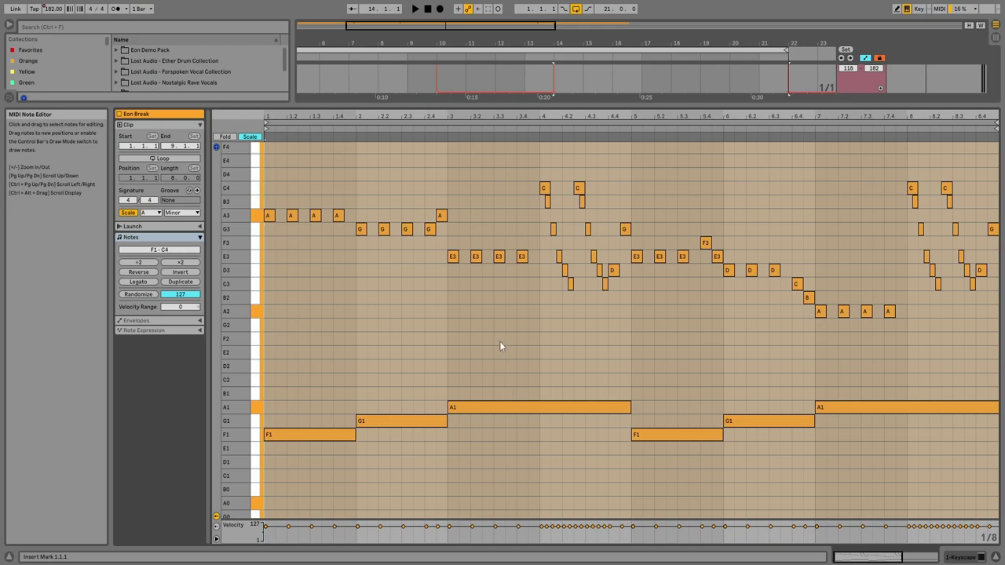
pyautogui.press('space')
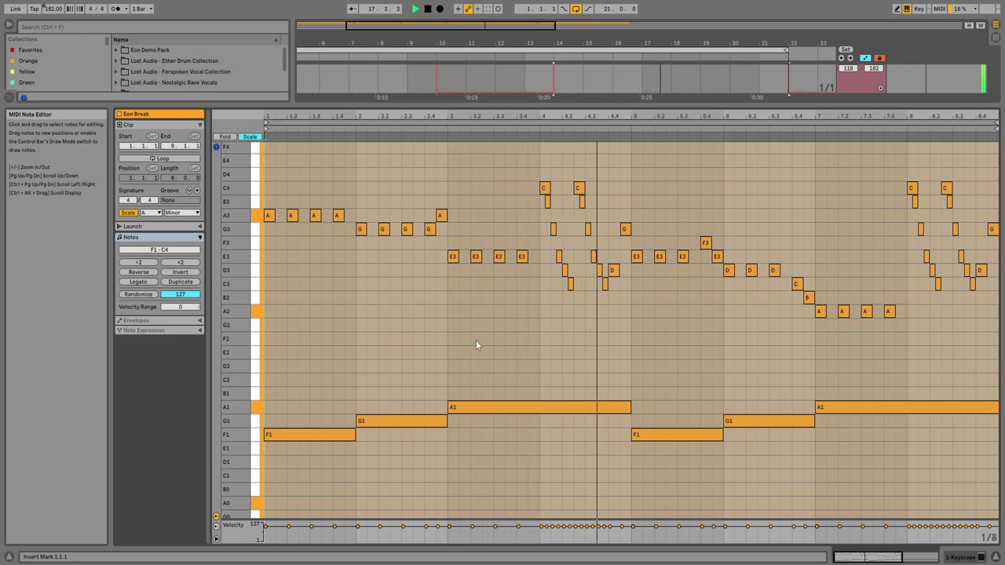
pyautogui.click(716, 349)
pyautogui.click(722, 350)
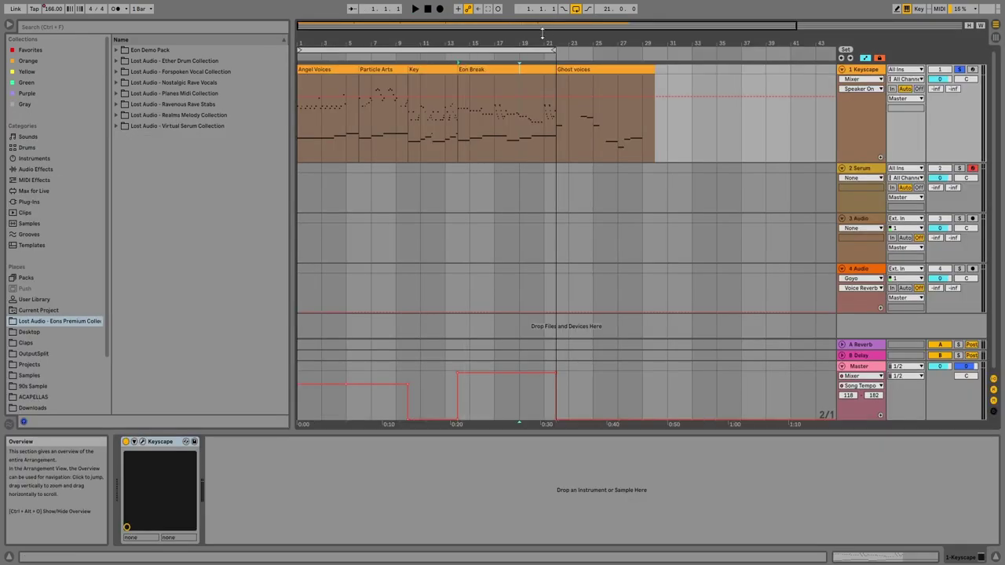
# Reopen the Angel Voices clip to review its notes and return to the arrangement's device view.
pyautogui.click(326, 67)
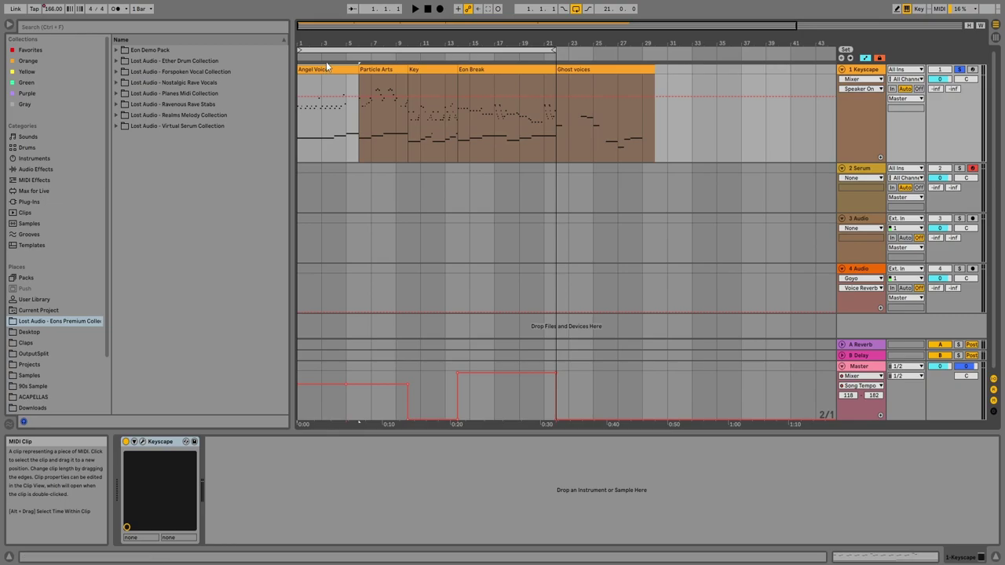
pyautogui.doubleClick(326, 68)
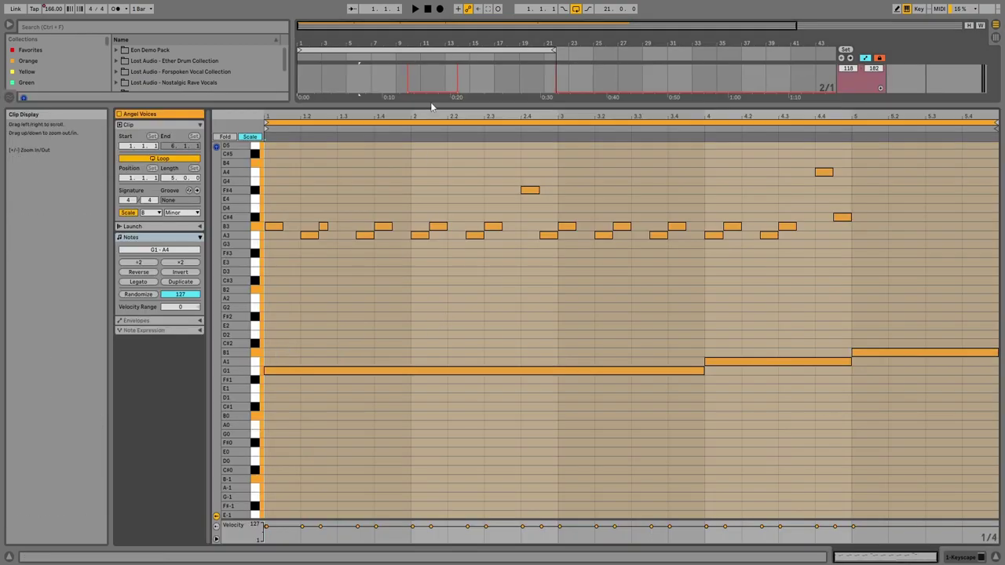
pyautogui.moveTo(431, 105); pyautogui.dragTo(501, 156)
pyautogui.hotkey('shift', 'Tab')
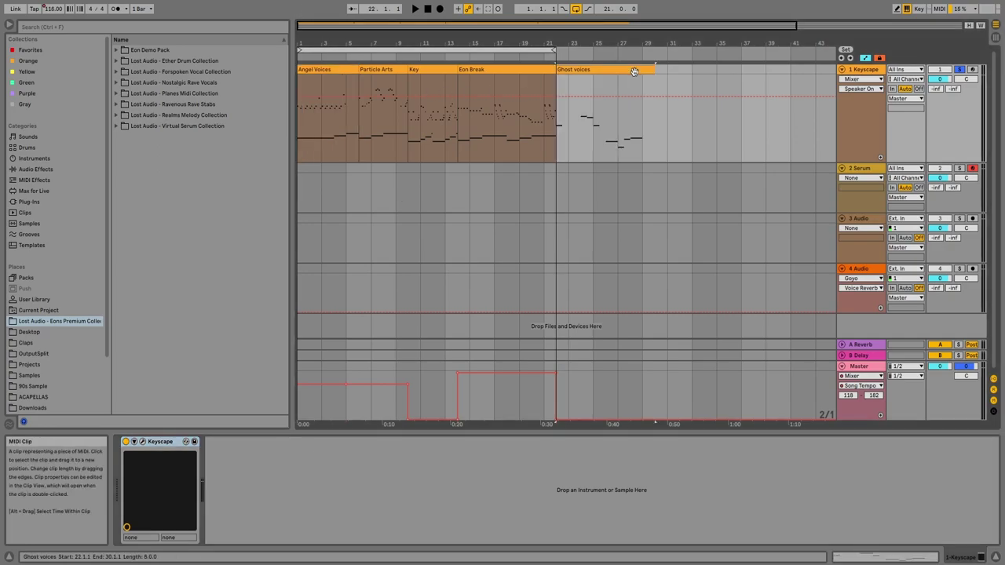
# Create a new Live Set without saving changes to "porter writing test" and show its arrangement.
pyautogui.click(16, 5)
pyautogui.click(18, 7)
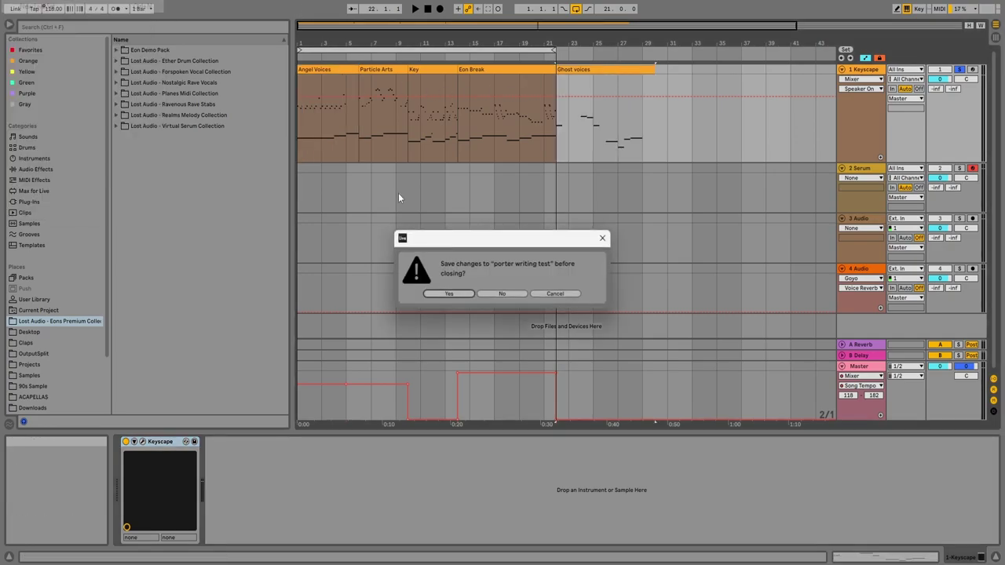
pyautogui.click(508, 294)
pyautogui.press('Tab')
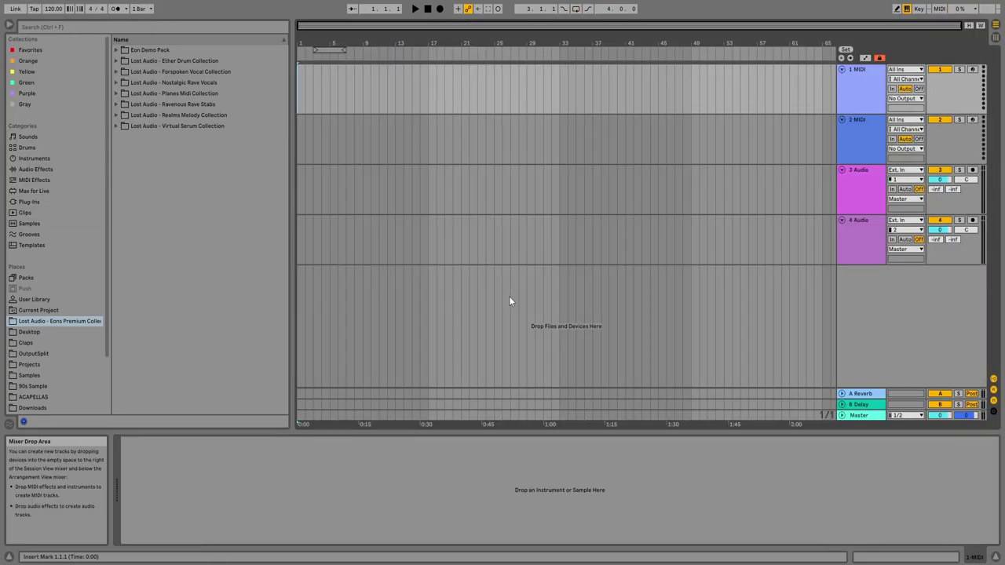
# Search the plug-ins for "serum" and load Serum on the first MIDI track.
pyautogui.click(43, 201)
pyautogui.click(89, 29)
pyautogui.write('serum')
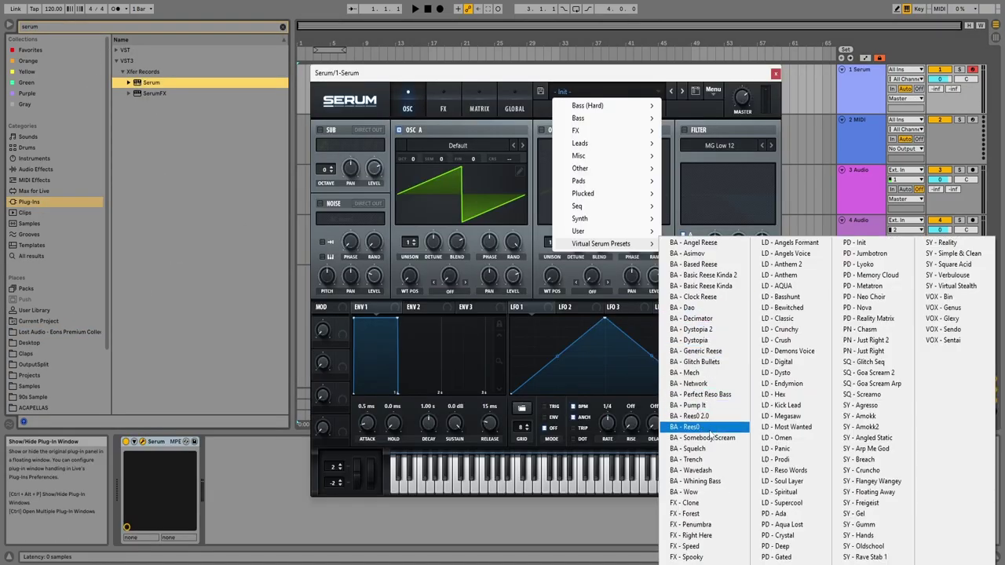
# Load the Virtual Serum preset BA - Rees0 2.0 and audition the preceding bass presets, back through Perfect Reso Bass, Mech and Dystopia.
pyautogui.click(701, 419)
pyautogui.click(671, 93)
pyautogui.click(670, 93)
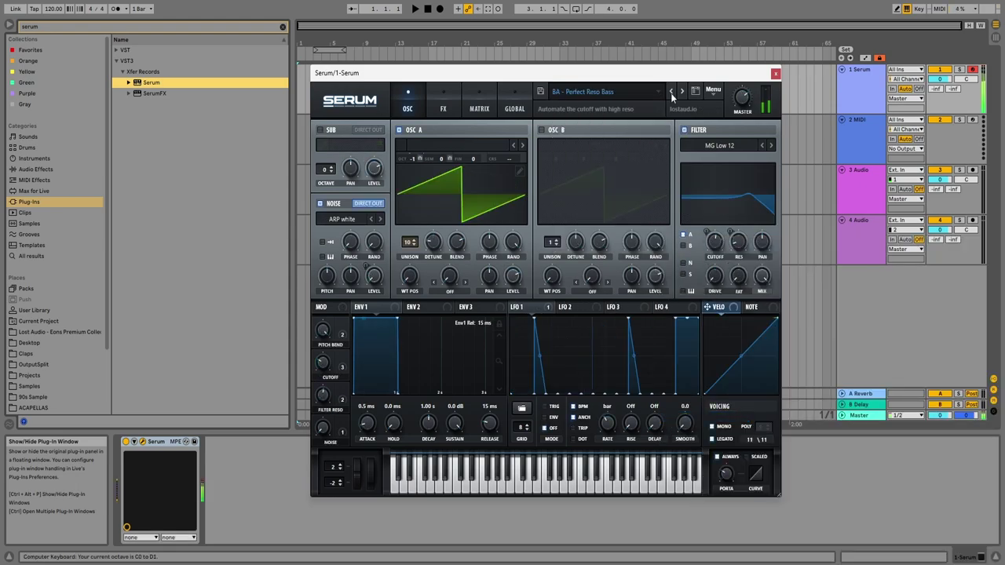
pyautogui.click(671, 93)
pyautogui.click(670, 92)
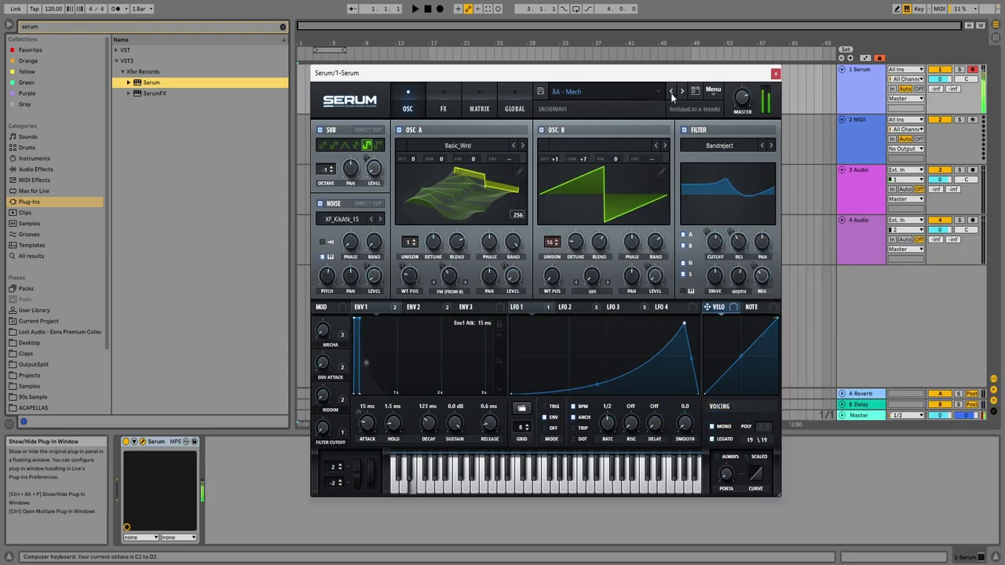
pyautogui.click(670, 93)
pyautogui.click(671, 92)
pyautogui.click(671, 93)
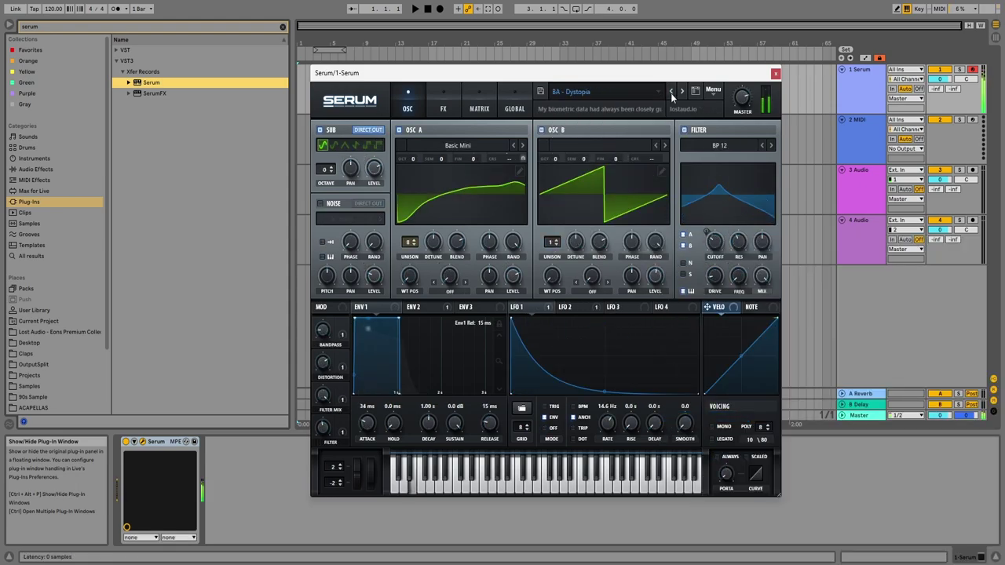
pyautogui.click(671, 93)
pyautogui.click(671, 93)
pyautogui.click(682, 93)
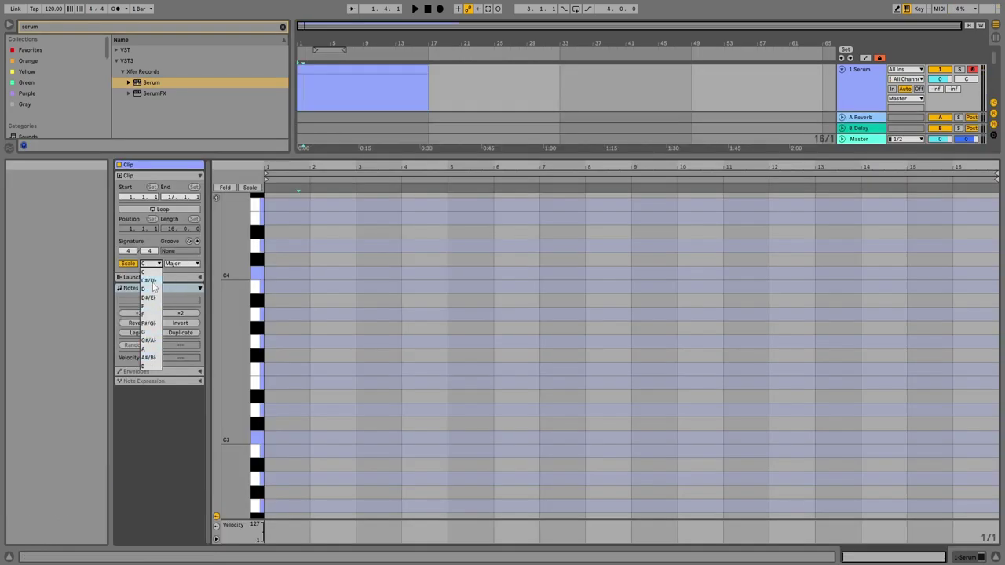
# Set the new Serum clip's scale to E Minor and limit the piano roll to the notes of that scale.
pyautogui.click(144, 306)
pyautogui.click(180, 263)
pyautogui.click(177, 273)
pyautogui.click(250, 187)
pyautogui.scroll(-3, 282, 446)
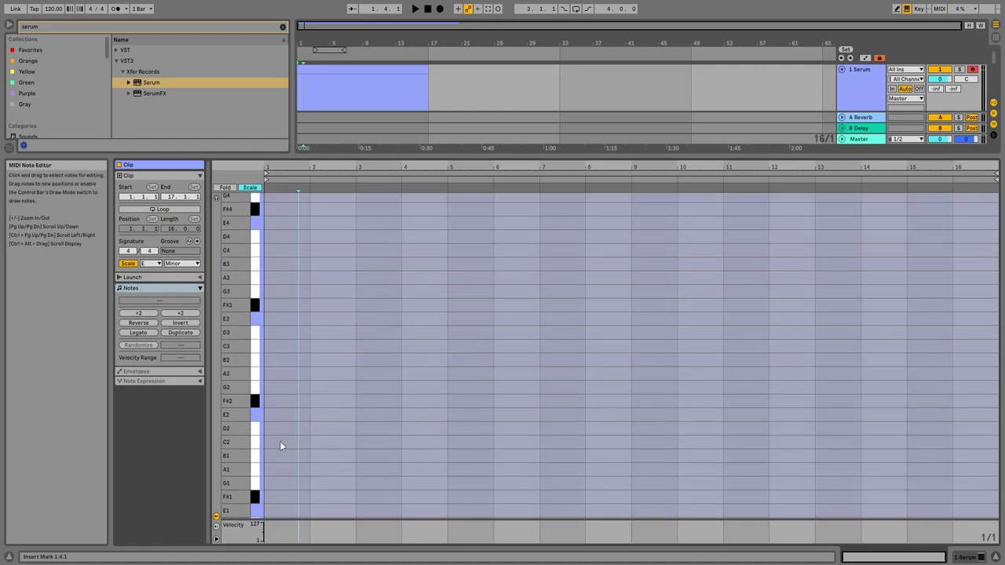
# Enter one-bar notes C2, D2 and E2 in bars 1 to 3 and lower them two octaves.
pyautogui.click(279, 442)
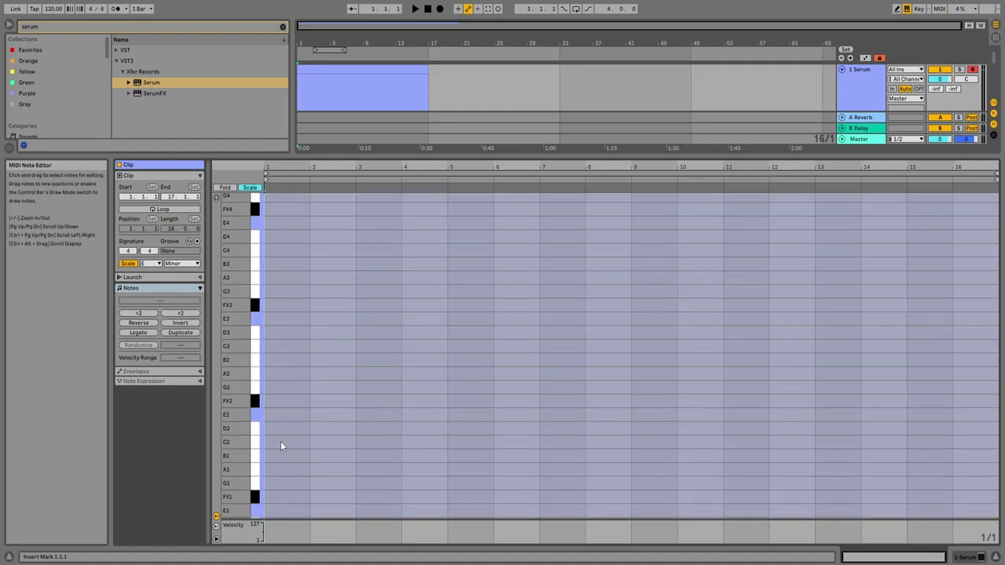
pyautogui.doubleClick(281, 443)
pyautogui.doubleClick(344, 429)
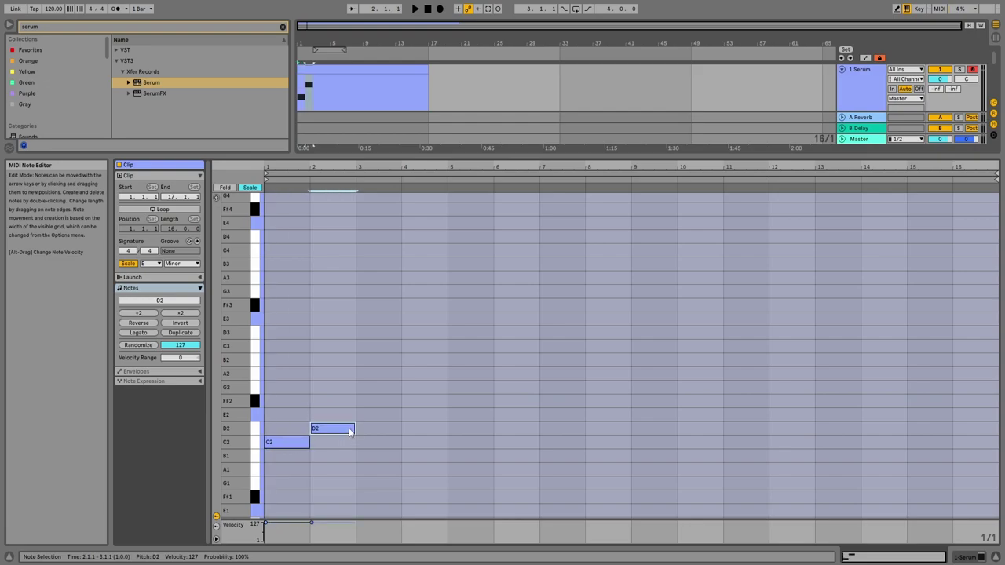
pyautogui.doubleClick(379, 414)
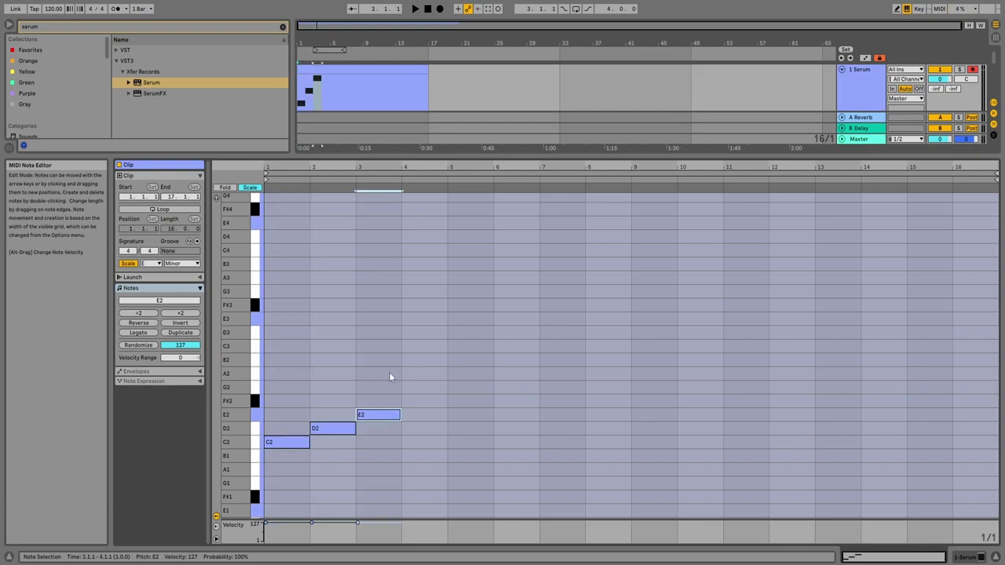
pyautogui.press('super+a')
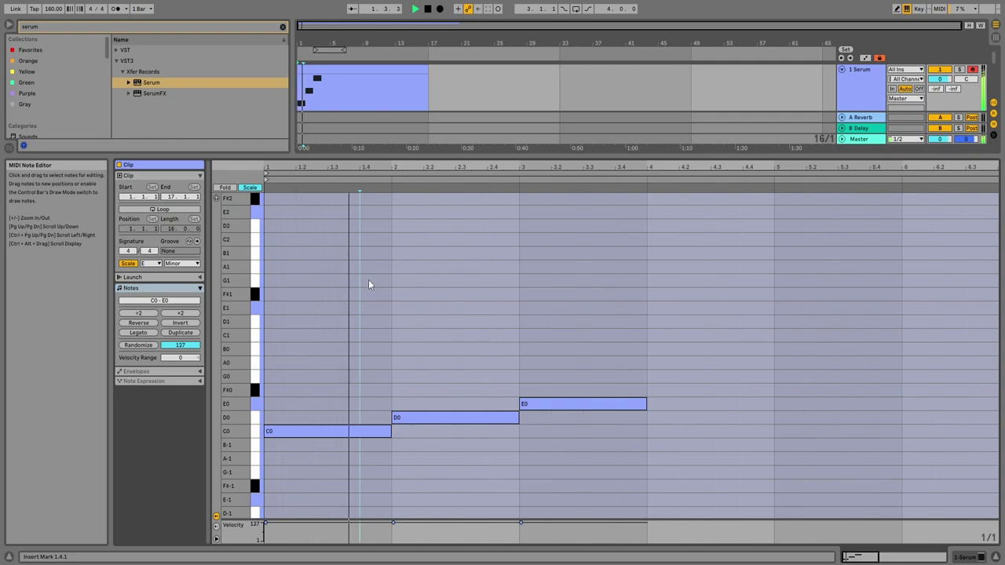
# Set the tempo to 165 BPM and play the three bass notes back.
pyautogui.click(512, 307)
pyautogui.press('space')
pyautogui.moveTo(61, 13); pyautogui.dragTo(61, 5)
pyautogui.click(444, 288)
pyautogui.press('space')
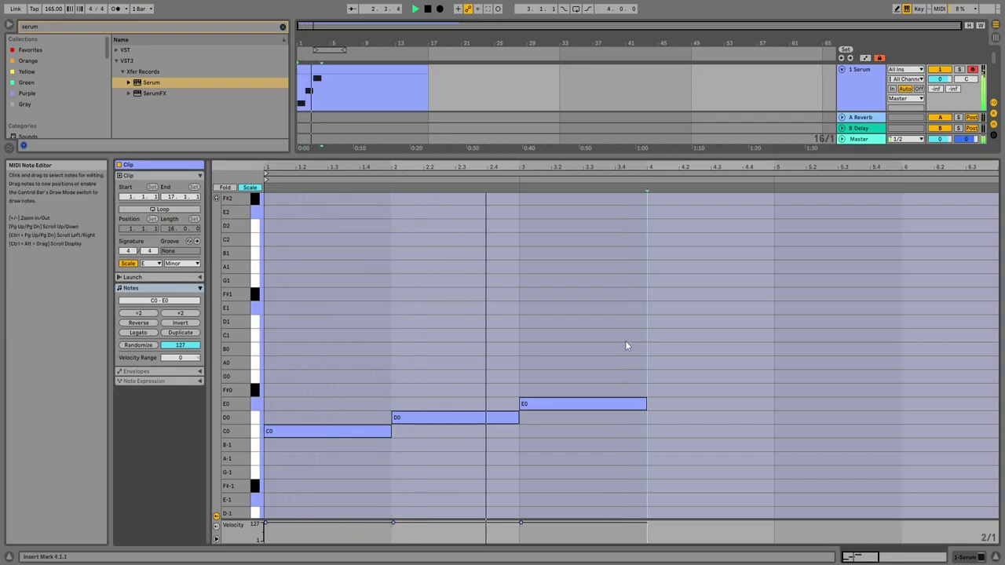
# Extend the E0 note to the end of bar 4 and duplicate the whole bass pattern into bars 5 to 8.
pyautogui.click(656, 406)
pyautogui.moveTo(645, 404); pyautogui.dragTo(774, 404)
pyautogui.moveTo(658, 370); pyautogui.dragTo(259, 440)
pyautogui.hotkey('ctrl', 'd')
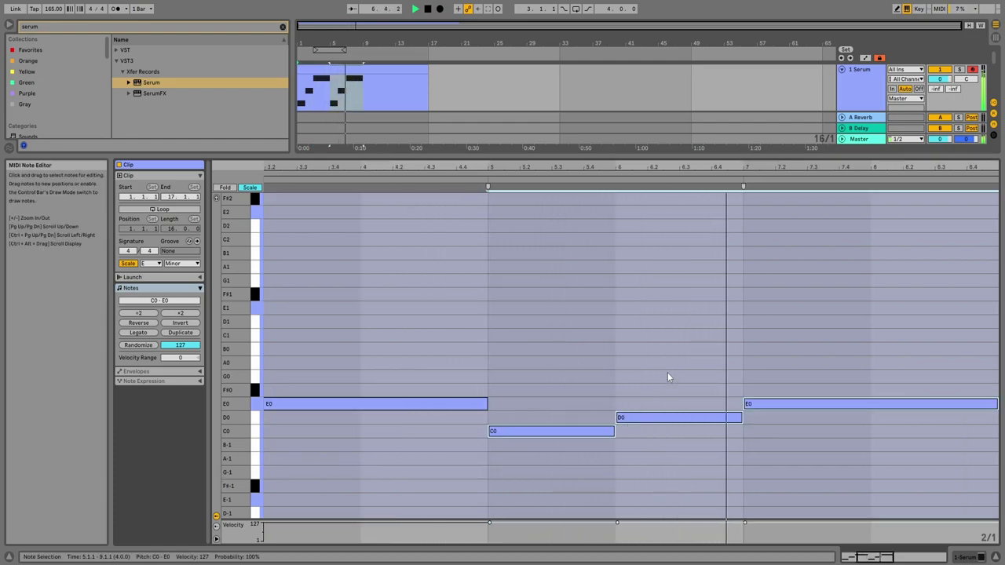
# Stop playback and change the clip's scale root note to G.
pyautogui.moveTo(438, 175); pyautogui.dragTo(425, 126)
pyautogui.press('space')
pyautogui.click(150, 263)
pyautogui.click(150, 332)
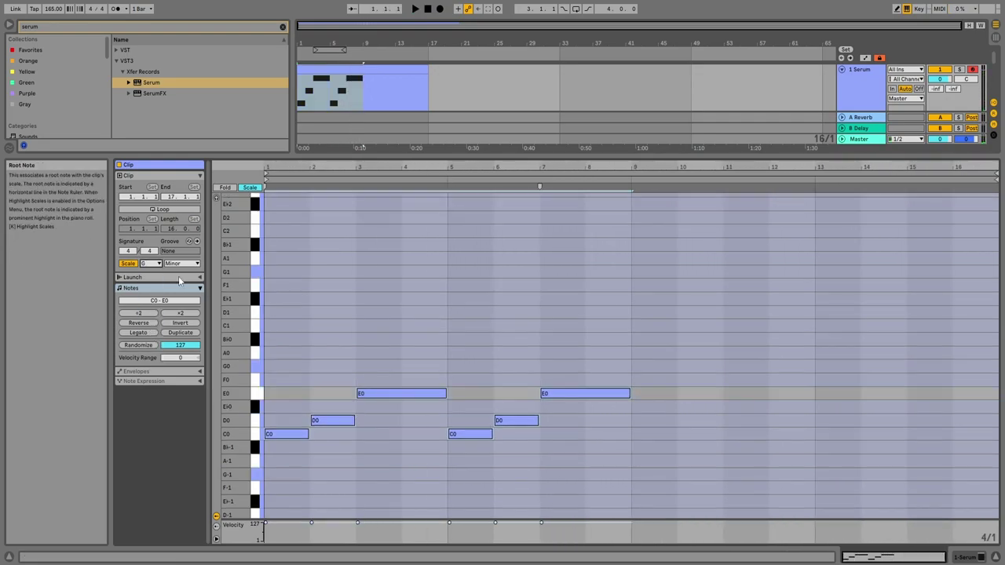
# Transpose all the bass notes up to form a D#0, F0, G0 progression and play it back.
pyautogui.click(496, 311)
pyautogui.hotkey('ctrl', 'a')
pyautogui.press('Up')
pyautogui.press('Up')
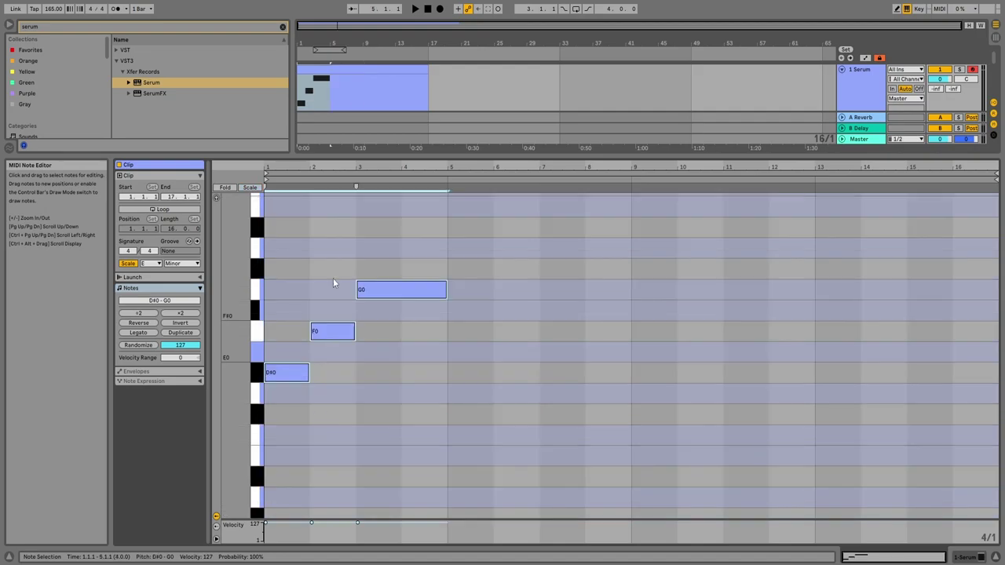
pyautogui.click(432, 320)
pyautogui.press('space')
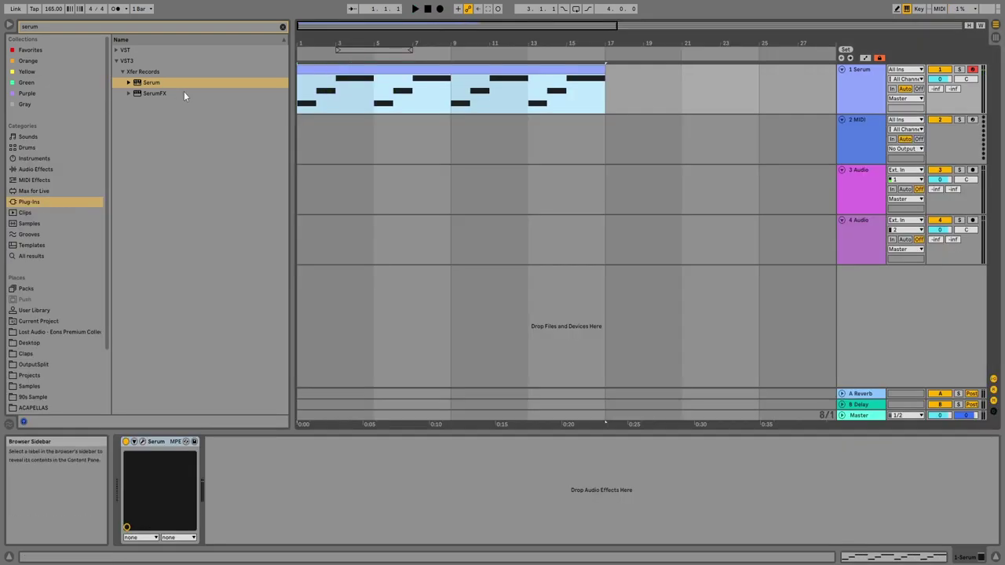
# Load Serum on the second MIDI track and add Keyscape on a new track between the two Serum tracks.
pyautogui.moveTo(185, 85); pyautogui.dragTo(385, 115)
pyautogui.moveTo(866, 141); pyautogui.dragTo(866, 140)
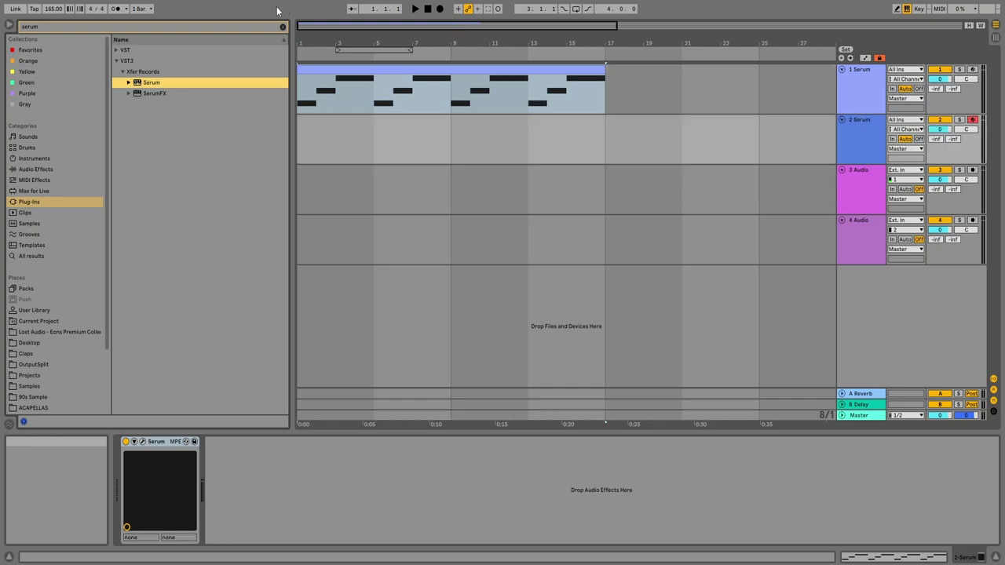
pyautogui.click(247, 27)
pyautogui.write('keyscape')
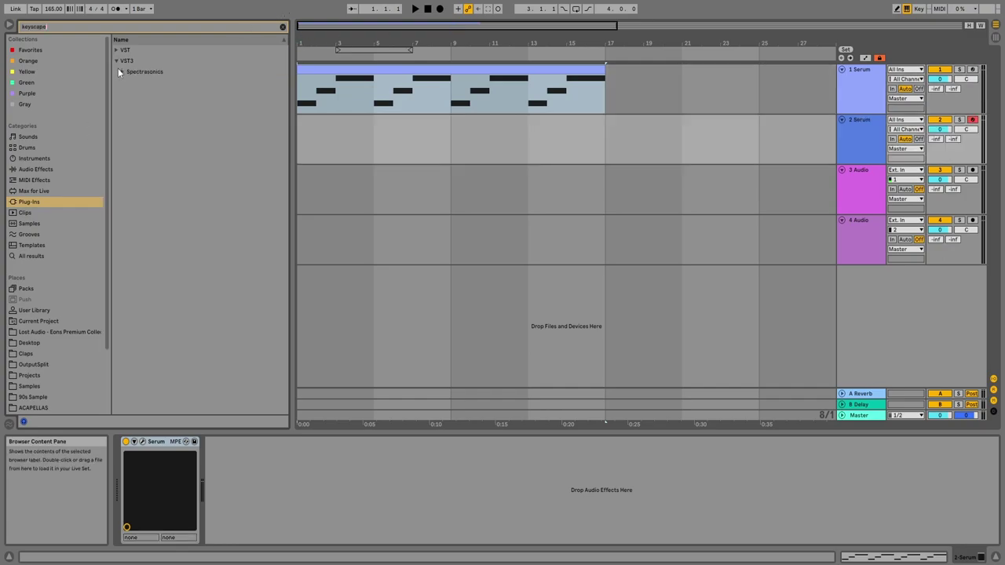
pyautogui.click(119, 71)
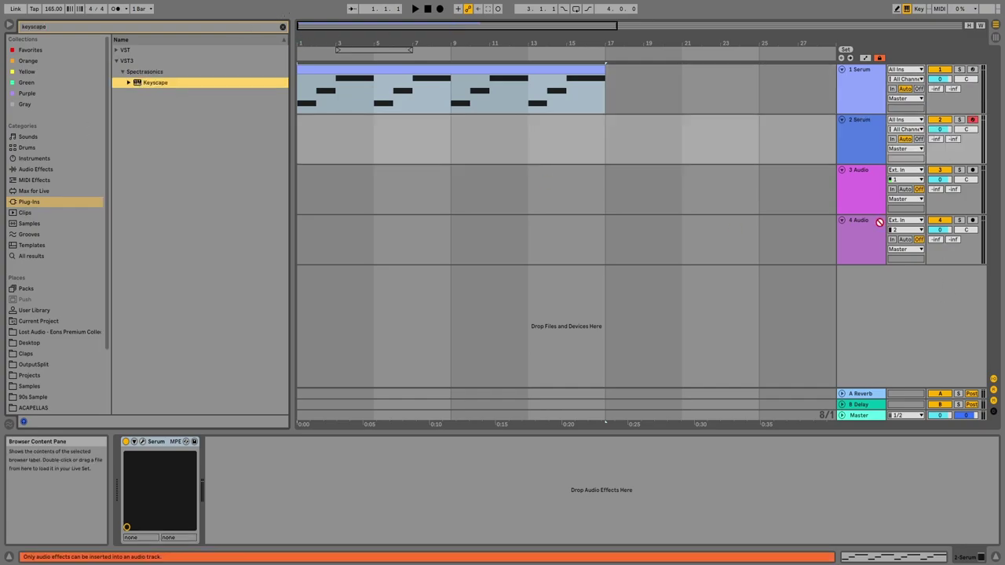
pyautogui.moveTo(154, 82); pyautogui.dragTo(860, 271)
pyautogui.moveTo(866, 123); pyautogui.dragTo(864, 124)
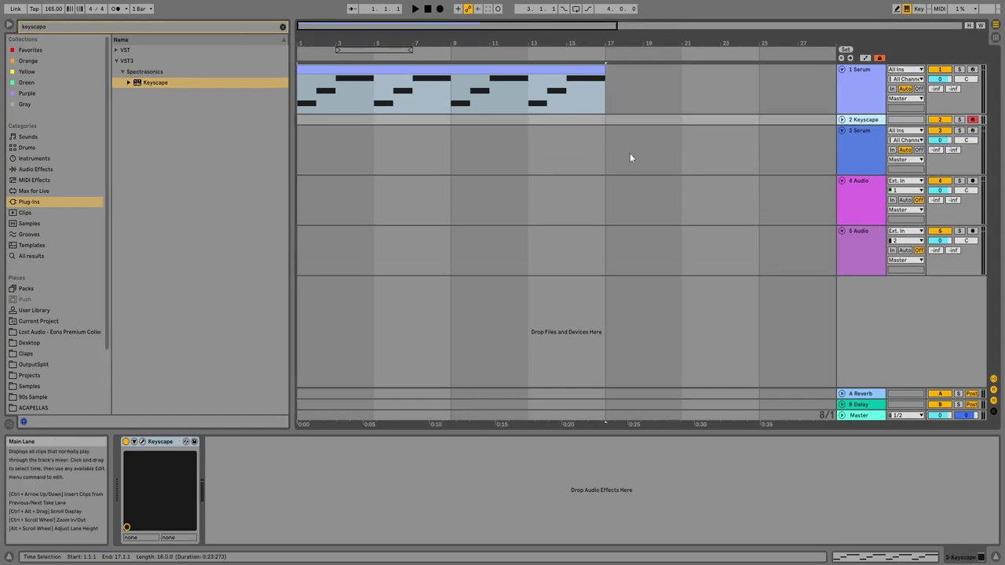
# Create an empty eight-bar MIDI clip on the Keyscape track.
pyautogui.moveTo(589, 106); pyautogui.dragTo(465, 127)
pyautogui.hotkey('ctrl', 'shift', 'm')
pyautogui.click(333, 251)
pyautogui.scroll(3, 277, 291)
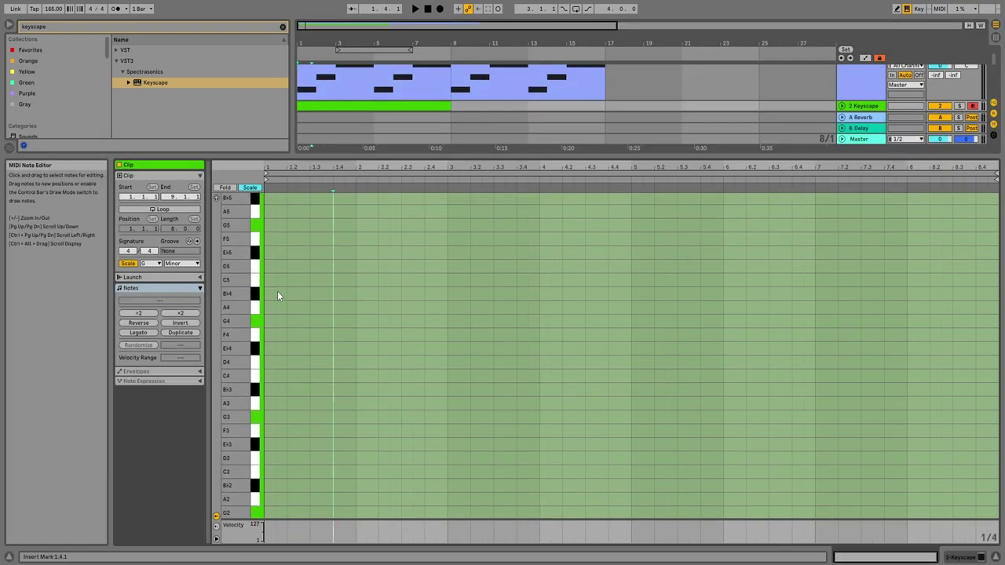
# Enter an eighth-note D6 at 1.1.3 in the Keyscape clip.
pyautogui.click(284, 267)
pyautogui.doubleClick(284, 217)
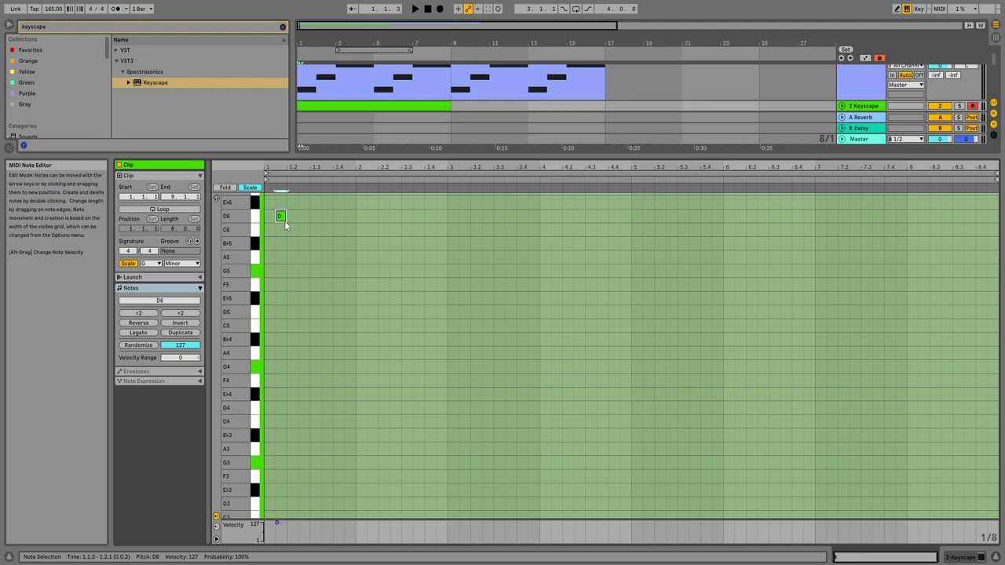
pyautogui.scroll(5, 284, 221)
# Load the LA Custom C7 Grand Piano patch in Keyscape and close the plug-in window.
pyautogui.hotkey('shift', 'Tab')
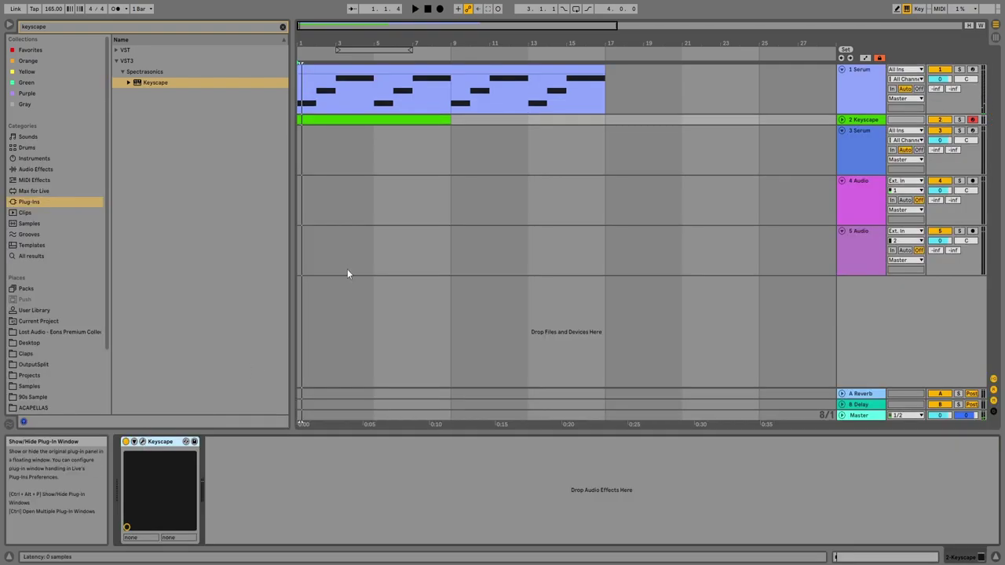
pyautogui.hotkey('ctrl', 'alt', 'p')
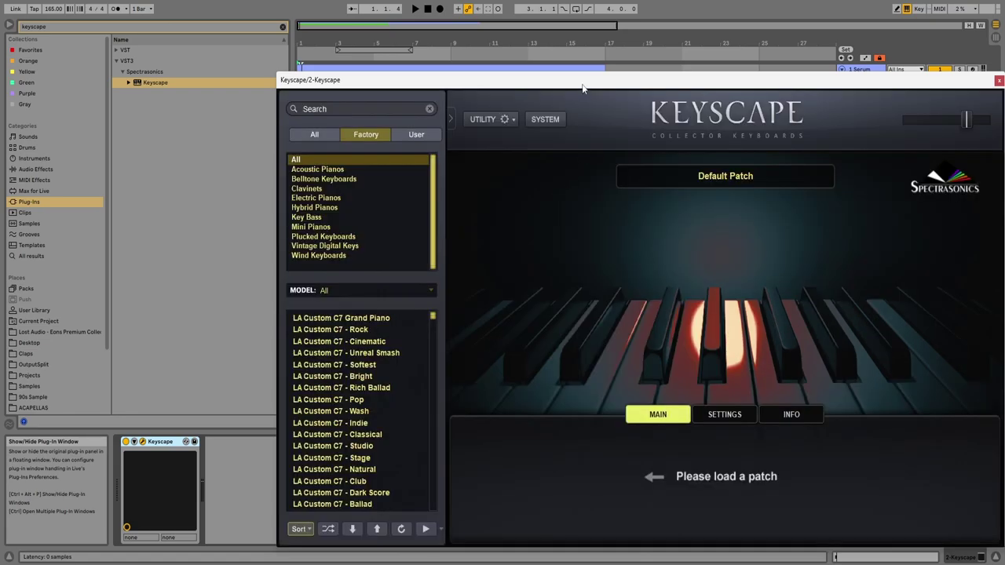
pyautogui.moveTo(583, 88); pyautogui.dragTo(483, 75)
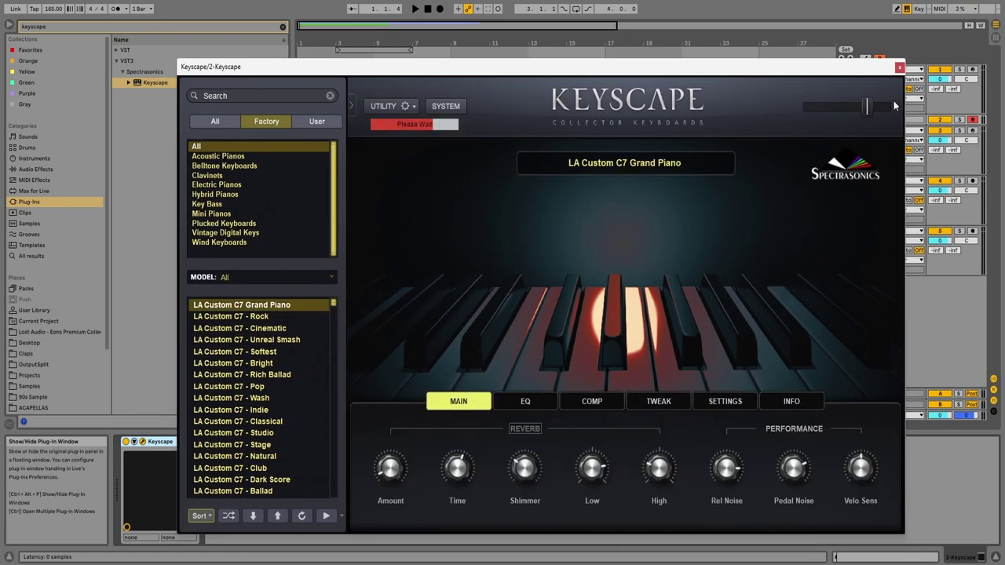
pyautogui.click(900, 68)
# Lower the melody note to D4 on beats 1 to 3 of bar 1 and place B♭3 on beat 4.
pyautogui.doubleClick(435, 118)
pyautogui.hotkey('shift', 'Down')
pyautogui.hotkey('shift', 'Down')
pyautogui.press('Left')
pyautogui.press('Down')
pyautogui.press('Down')
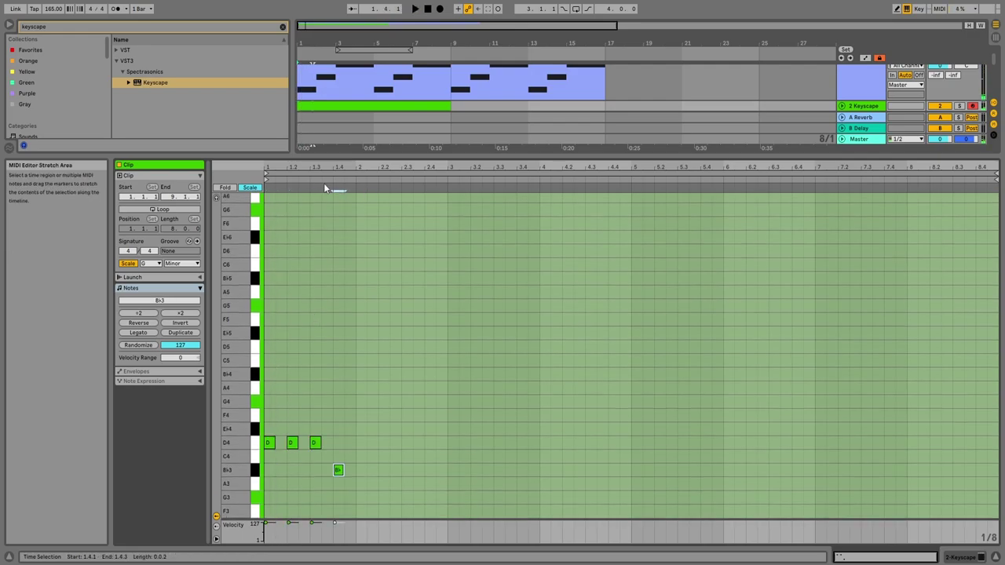
# Play back the opening notes and add an eighth-note G4 at 1.4.3.
pyautogui.click(328, 179)
pyautogui.press('space')
pyautogui.doubleClick(351, 388)
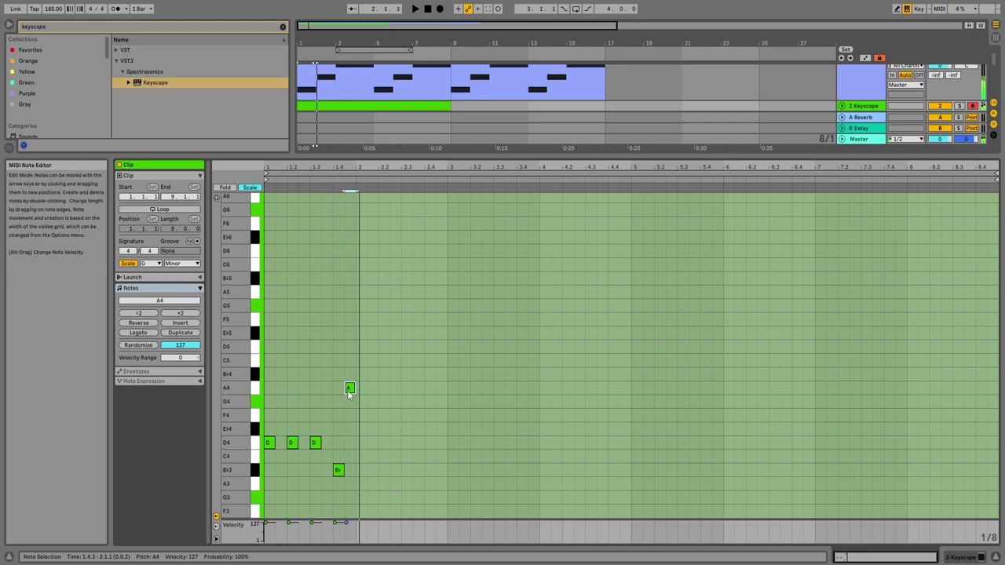
pyautogui.press('Down')
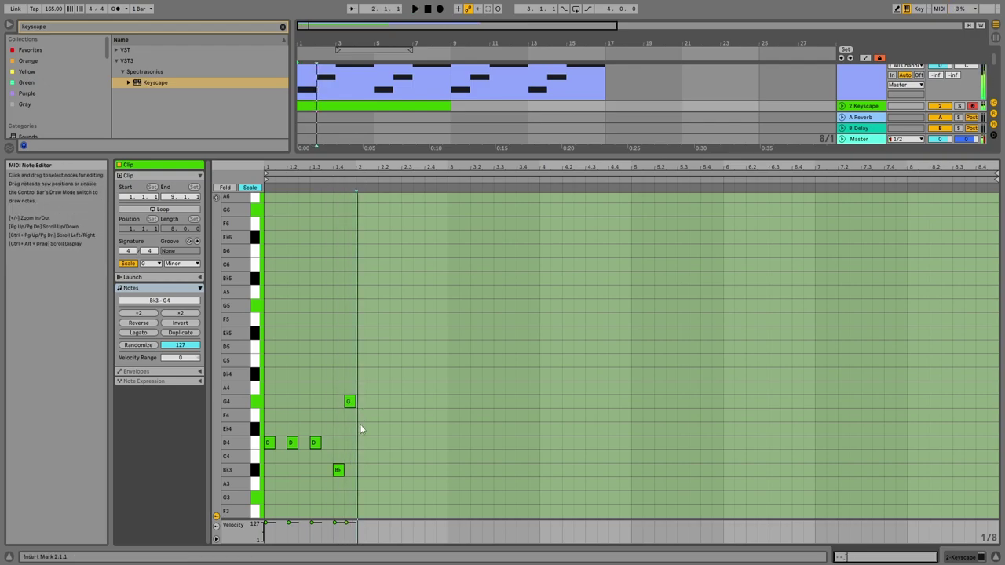
# Enter C4 eighth notes on the first three beats of bar 2, checking the melody by playback.
pyautogui.doubleClick(361, 428)
pyautogui.press('space')
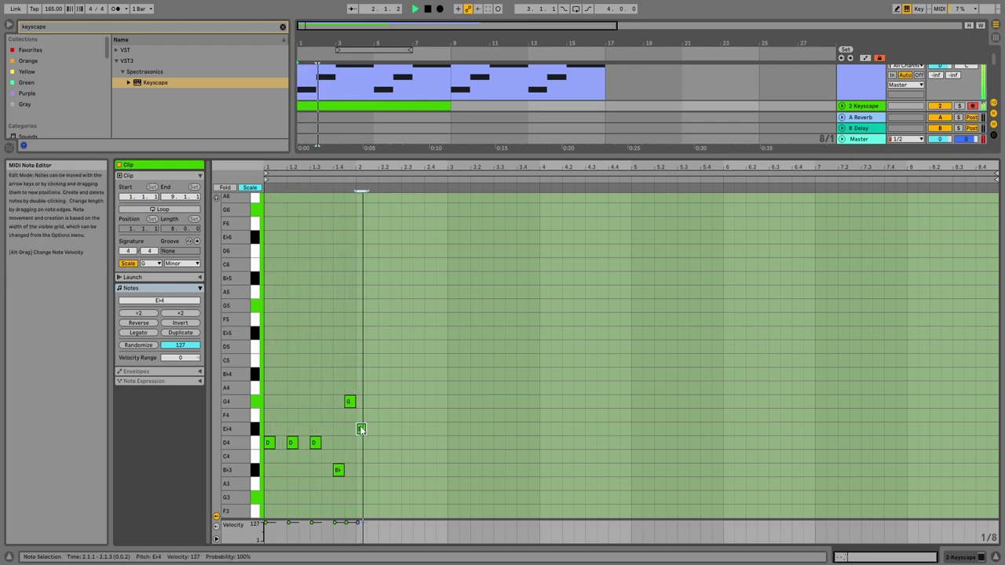
pyautogui.moveTo(361, 429); pyautogui.dragTo(364, 466)
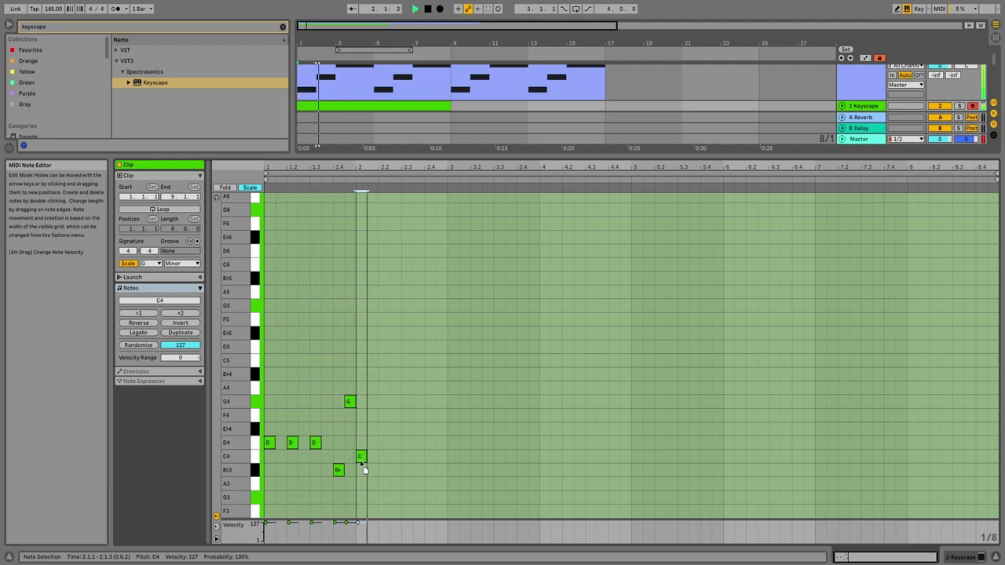
pyautogui.moveTo(349, 430); pyautogui.dragTo(270, 446)
pyautogui.click(270, 446)
pyautogui.press('space')
pyautogui.moveTo(352, 440); pyautogui.dragTo(269, 446)
pyautogui.moveTo(269, 446); pyautogui.dragTo(360, 461)
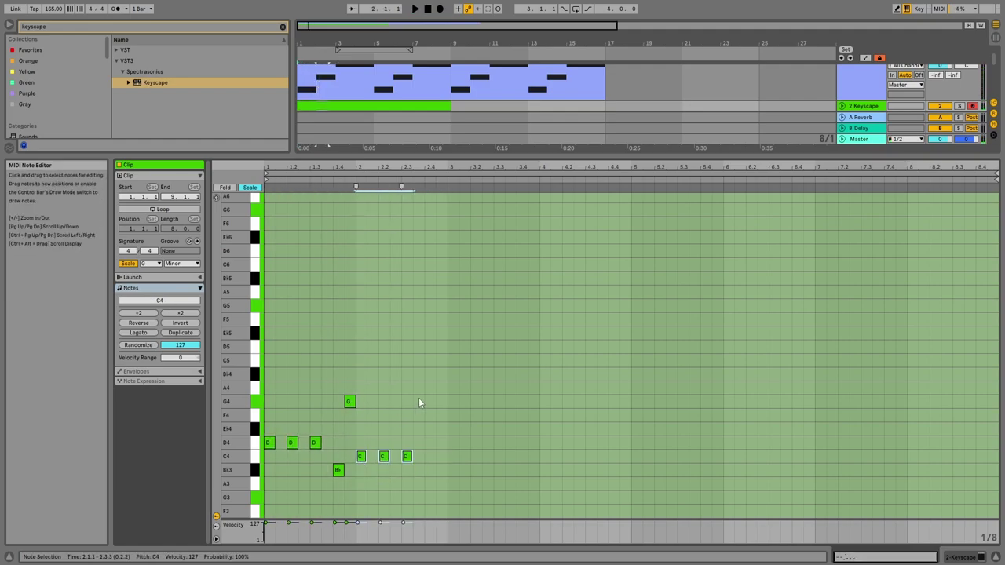
# Finish bar 2 with eighth notes E♭4 and F4 on beat 4.
pyautogui.scroll(-4, 420, 398)
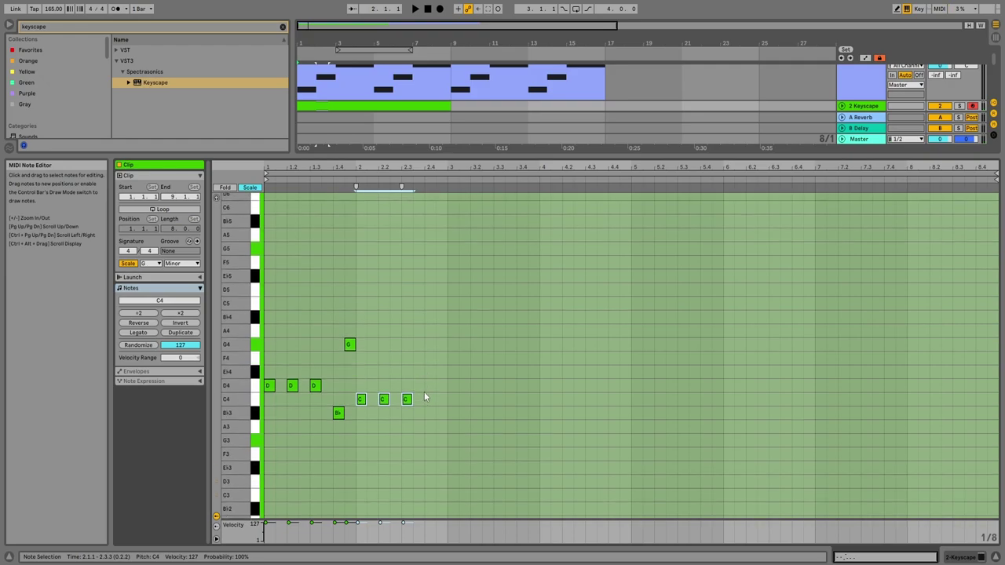
pyautogui.click(424, 397)
pyautogui.scroll(3, 424, 397)
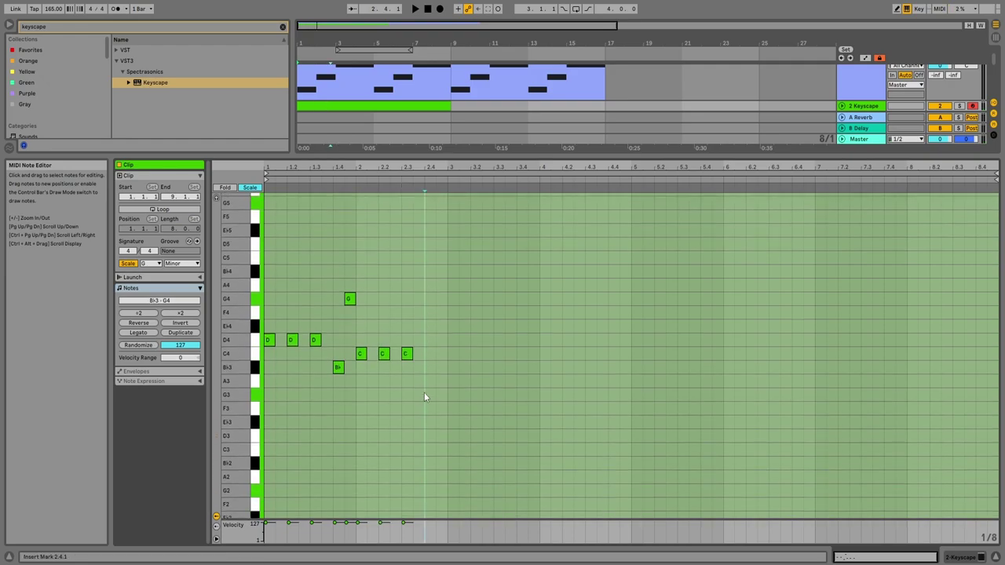
pyautogui.doubleClick(429, 326)
pyautogui.doubleClick(441, 312)
# Duplicate the two-bar melody phrase three times to fill bars 3 to 8.
pyautogui.moveTo(439, 265); pyautogui.dragTo(165, 461)
pyautogui.hotkey('ctrl', 'd')
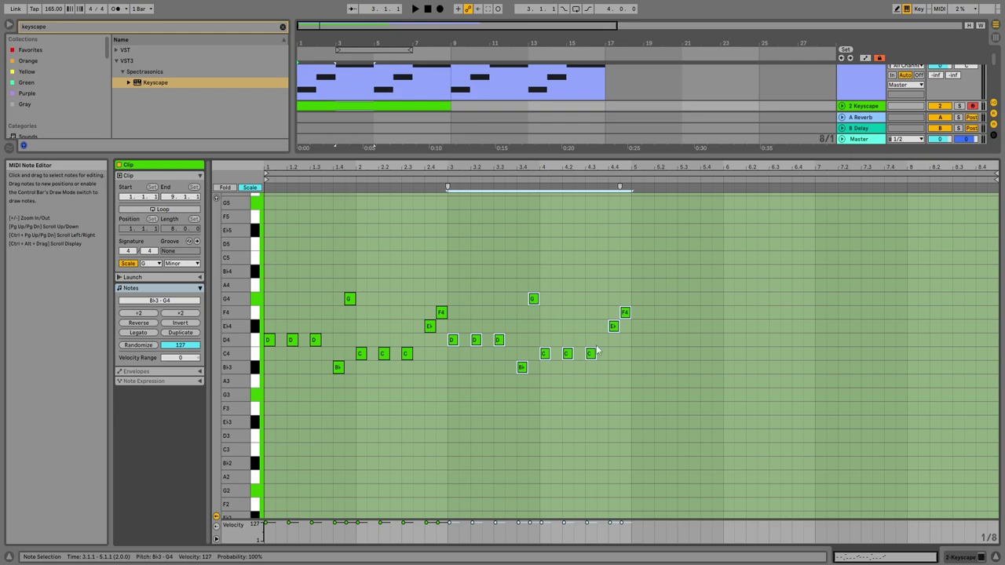
pyautogui.click(690, 343)
pyautogui.moveTo(627, 266); pyautogui.dragTo(453, 393)
pyautogui.hotkey('ctrl', 'd')
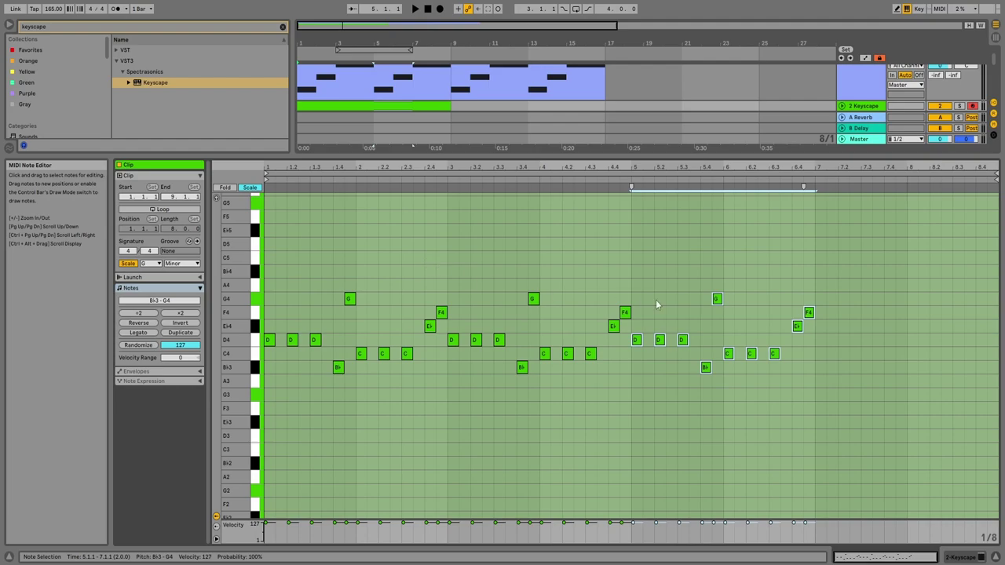
pyautogui.hotkey('ctrl', 'd')
pyautogui.scroll(1, 550, 279)
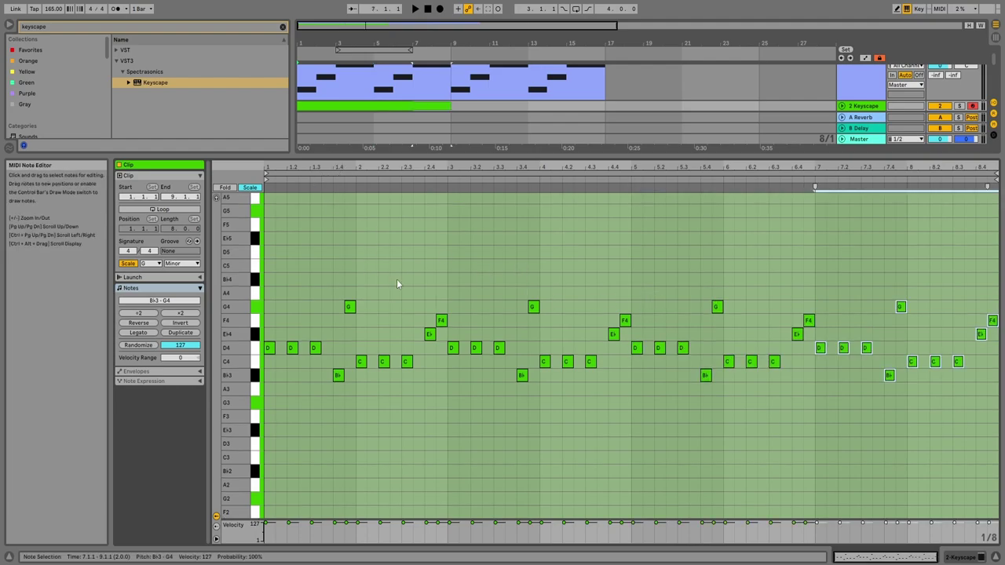
# Raise the three bar 3 notes to B♭3 and the last note of bar 2 to D4, then play back.
pyautogui.click(410, 251)
pyautogui.press('space')
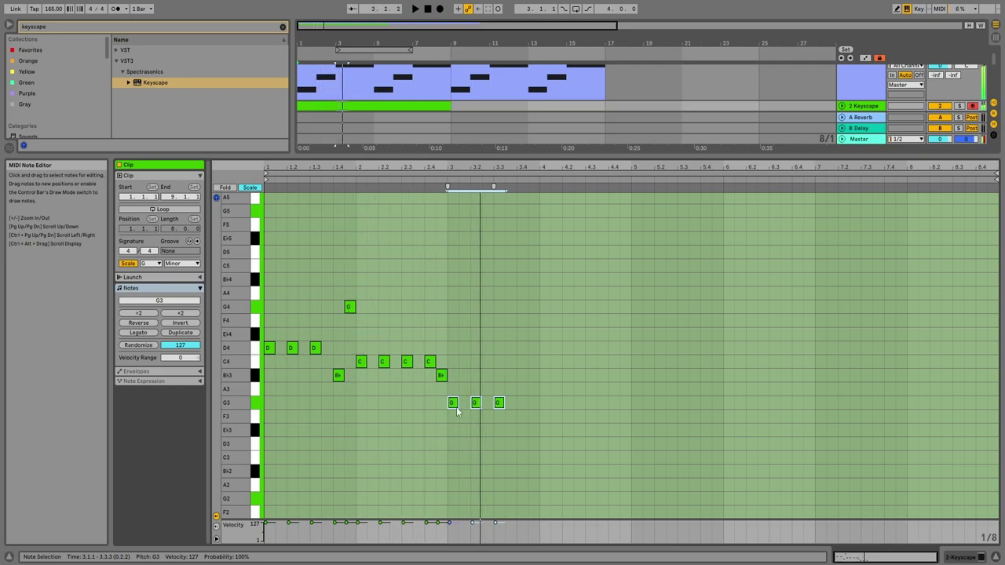
pyautogui.moveTo(453, 405); pyautogui.dragTo(442, 348)
pyautogui.press('space')
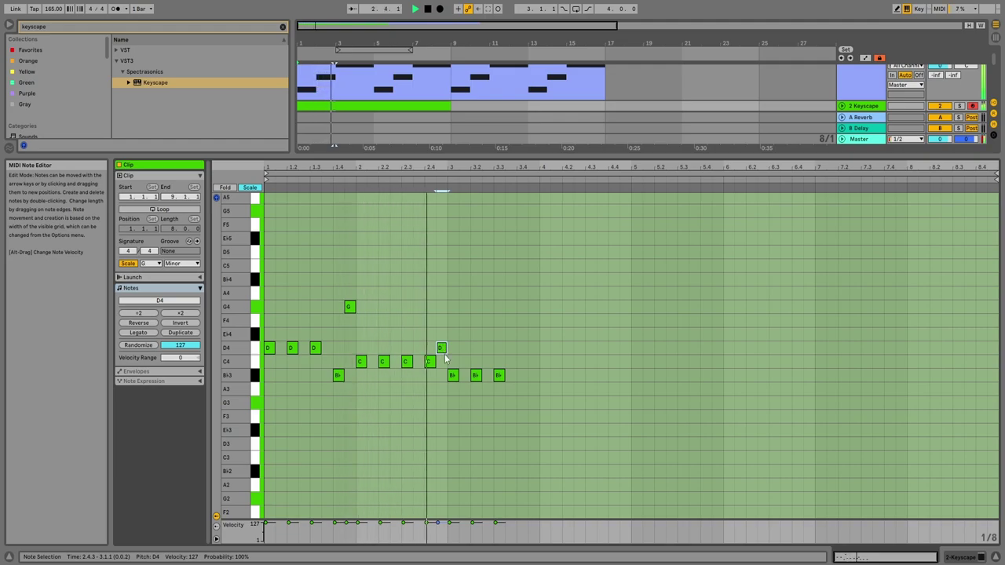
# Add B♭3 on beat 4 of bar 3 and use F4 as the passing note in bars 1 and 4.
pyautogui.doubleClick(523, 375)
pyautogui.moveTo(349, 307); pyautogui.dragTo(350, 334)
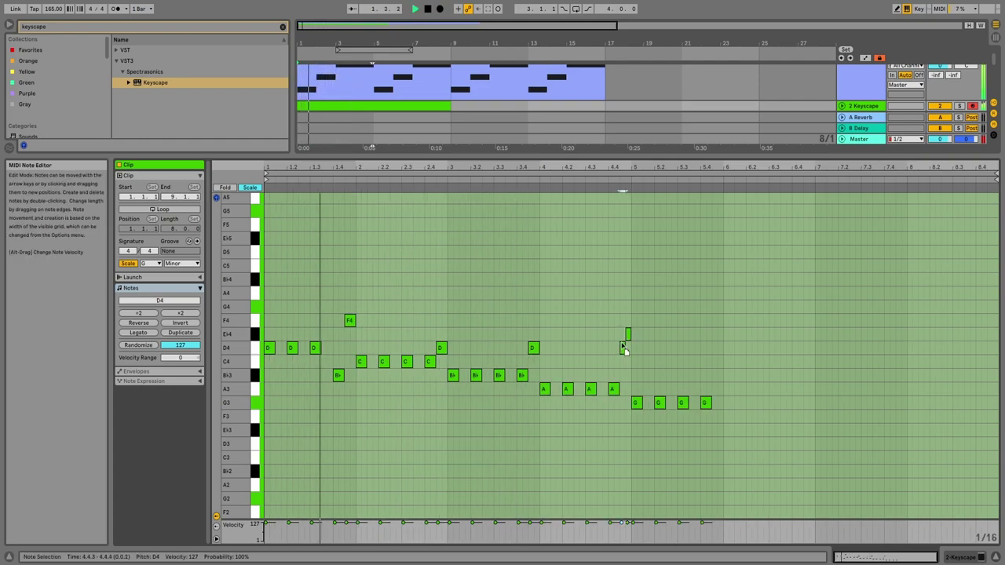
pyautogui.moveTo(622, 345); pyautogui.dragTo(612, 322)
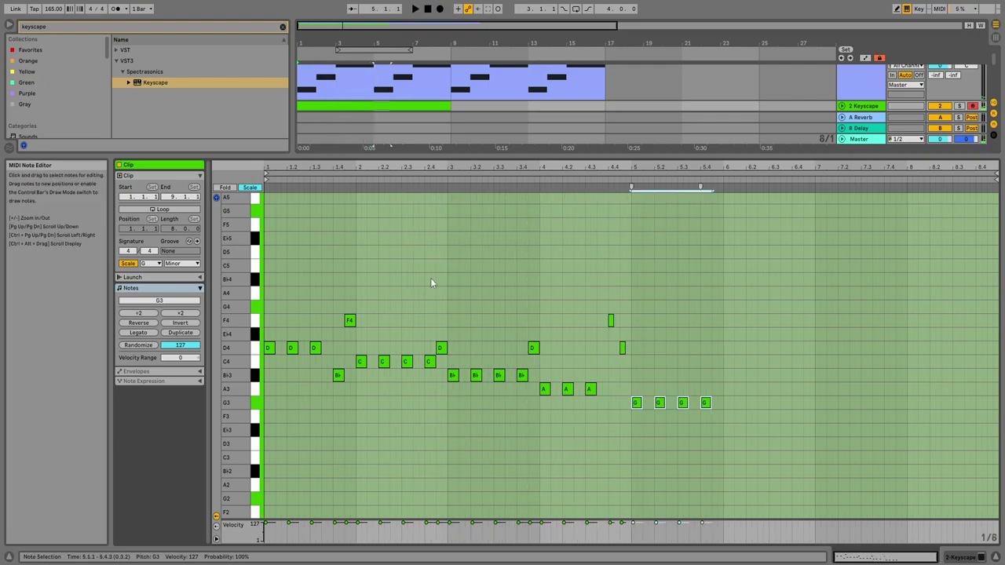
# Copy the phrase from bars 1 and 2 to bars 5 and 6, lowered to start on G3, and play it.
pyautogui.click(446, 266)
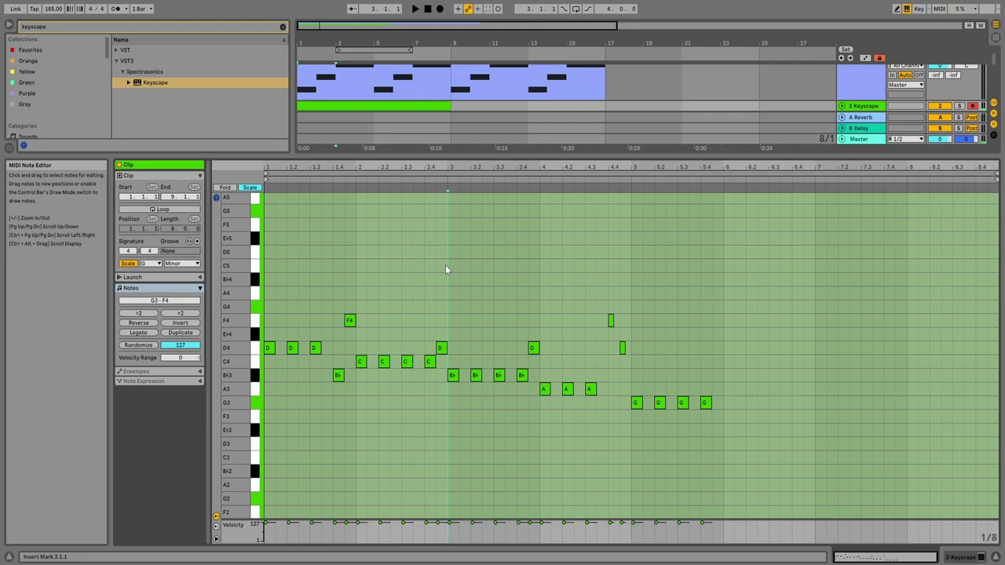
pyautogui.moveTo(445, 283); pyautogui.dragTo(278, 418)
pyautogui.moveTo(269, 351); pyautogui.dragTo(709, 421)
pyautogui.click(706, 407)
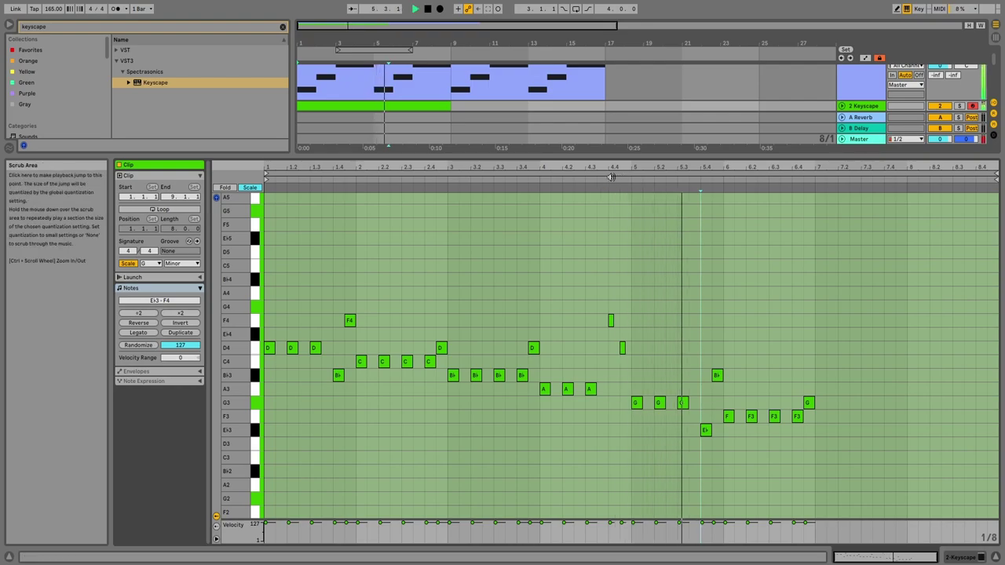
pyautogui.press('space')
# Change the last two notes of bar 5 to F3 and D3 and play them back.
pyautogui.click(706, 429)
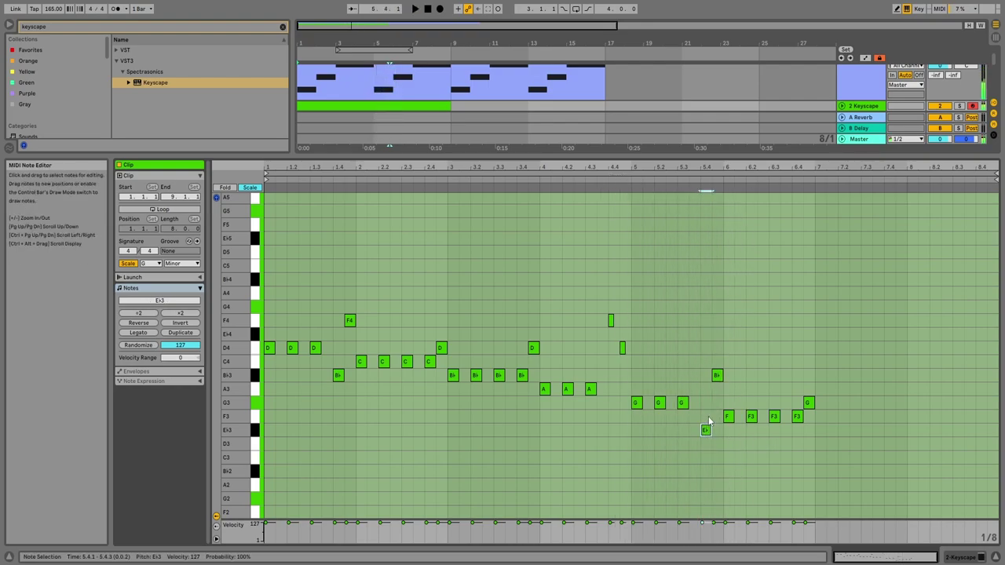
pyautogui.moveTo(706, 429); pyautogui.dragTo(707, 416)
pyautogui.click(717, 377)
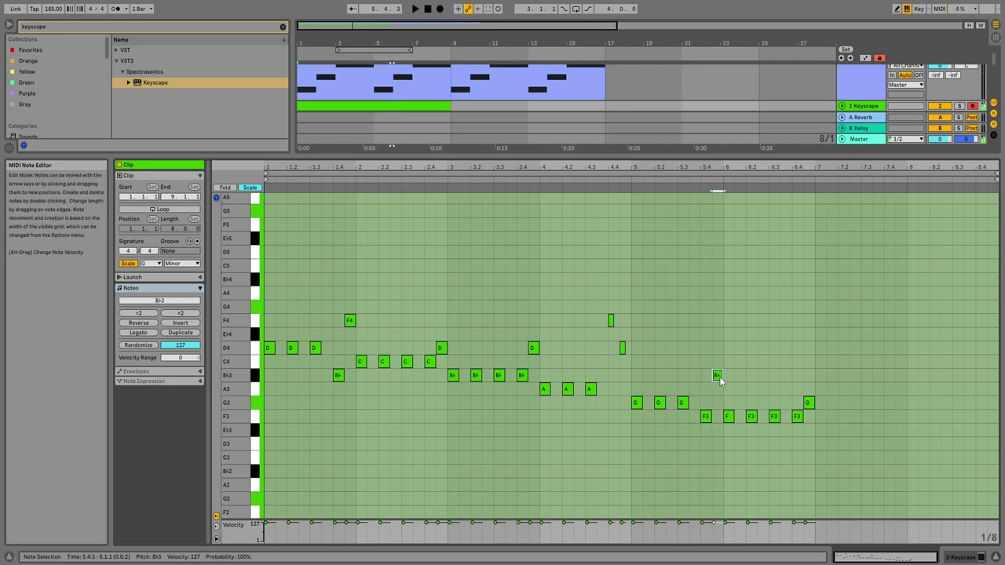
pyautogui.press('space')
# Raise all bar 6 notes by two scale steps to A3 and B♭3 and listen from bar 5.
pyautogui.moveTo(721, 428); pyautogui.dragTo(826, 381)
pyautogui.press('Up')
pyautogui.press('Up')
pyautogui.click(687, 182)
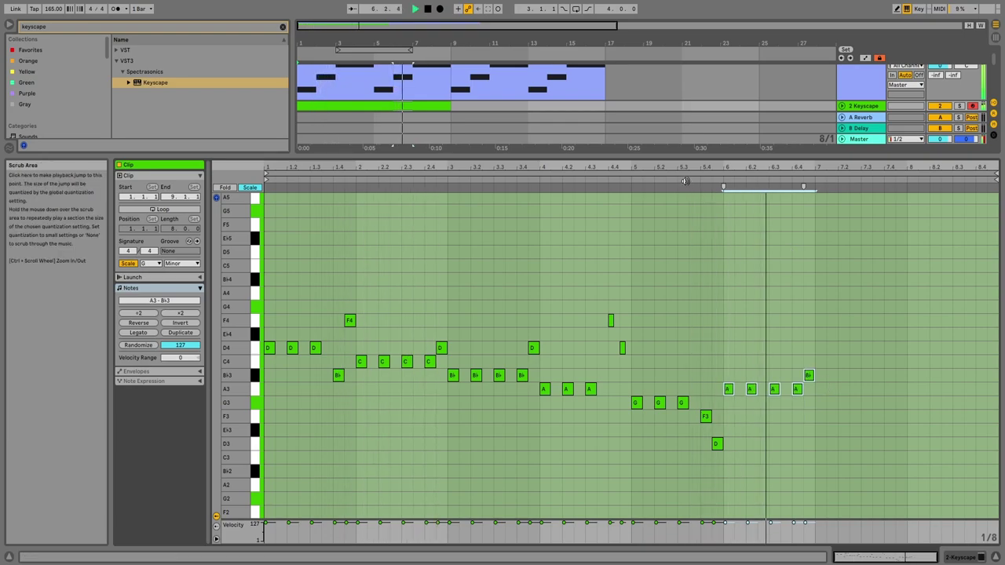
# Shift bar 7's D4 and C4 pair an eighth note later and copy it to beat 4 as E♭4 and D4.
pyautogui.click(810, 180)
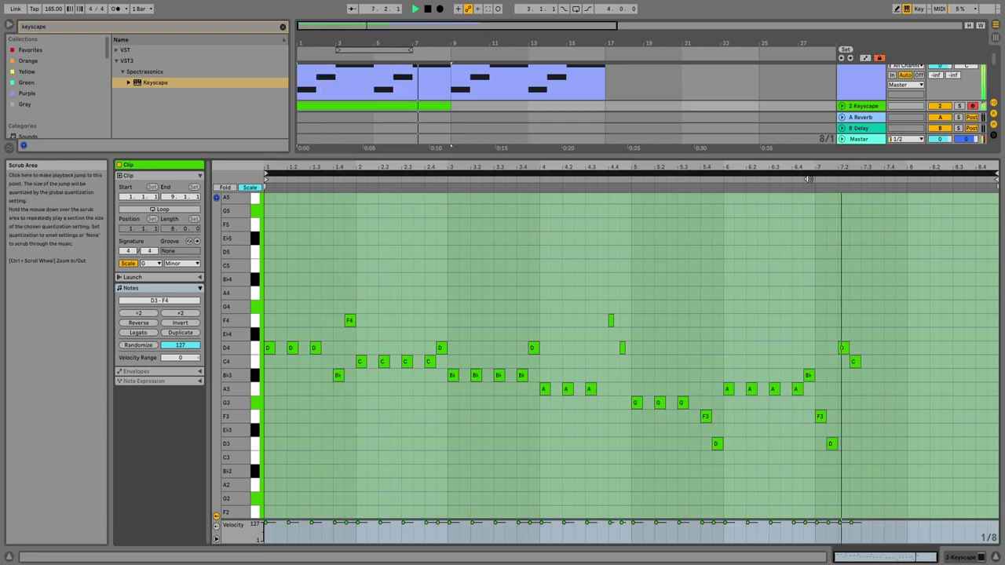
pyautogui.press('space')
pyautogui.moveTo(846, 343); pyautogui.dragTo(868, 364)
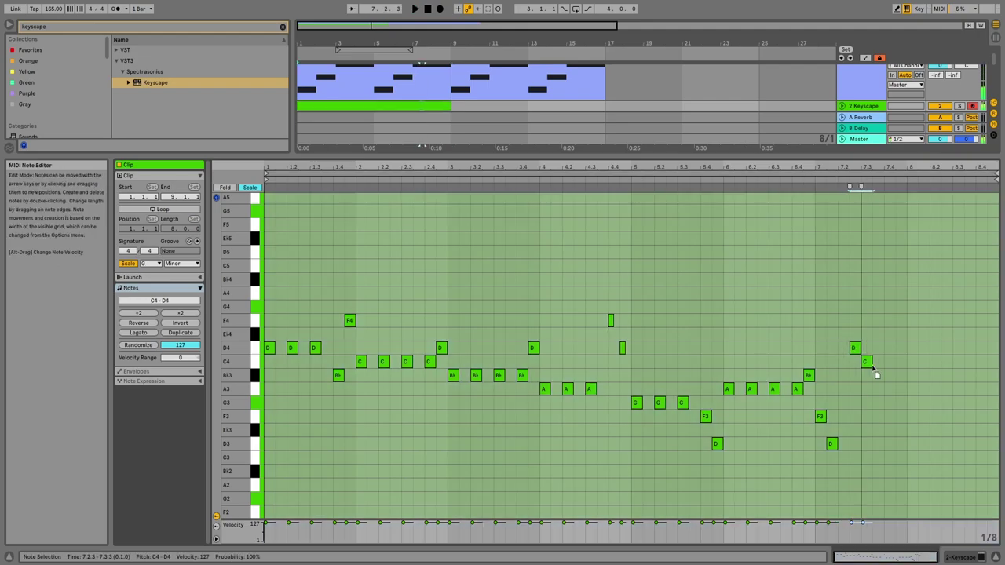
pyautogui.click(812, 181)
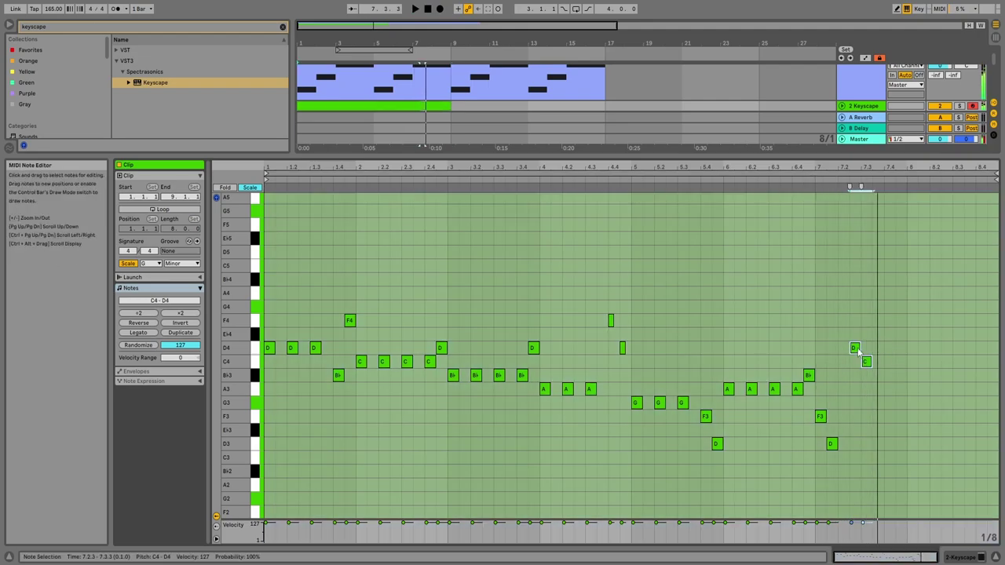
pyautogui.moveTo(858, 352); pyautogui.dragTo(889, 360)
pyautogui.moveTo(889, 325); pyautogui.dragTo(889, 338)
# Enter eighth notes B♭4, A4, F4, D4, F4 and B♭3 from the start of bar 8 and play the ending.
pyautogui.doubleClick(912, 281)
pyautogui.doubleClick(923, 294)
pyautogui.doubleClick(933, 321)
pyautogui.doubleClick(945, 348)
pyautogui.doubleClick(957, 320)
pyautogui.doubleClick(969, 375)
pyautogui.click(901, 181)
pyautogui.press('space')
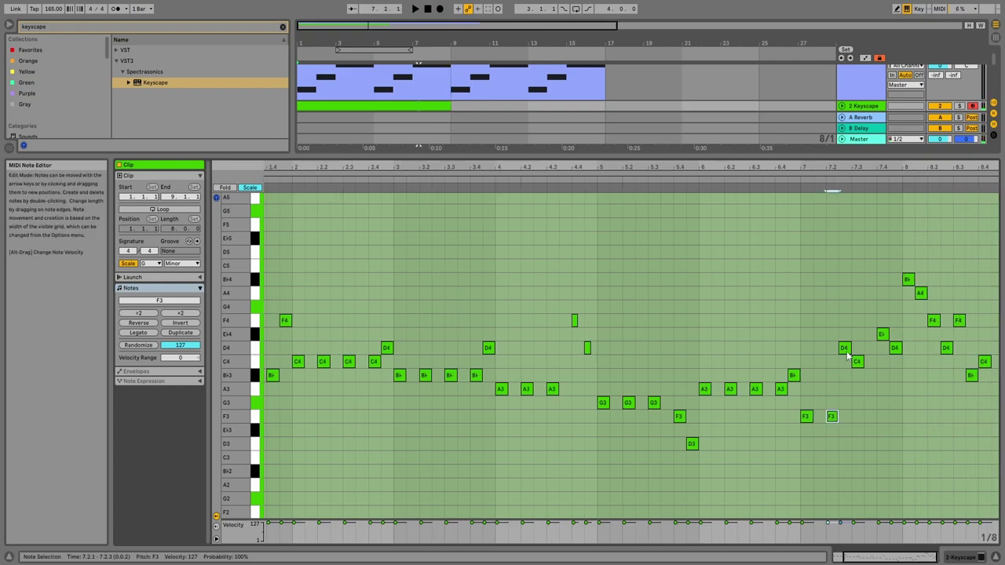
# Replace the first D4 and C4 pair in bar 7 with an F3 on beat 3 and play the bar.
pyautogui.moveTo(846, 352); pyautogui.dragTo(880, 413)
pyautogui.hotkey('ctrl', 'v')
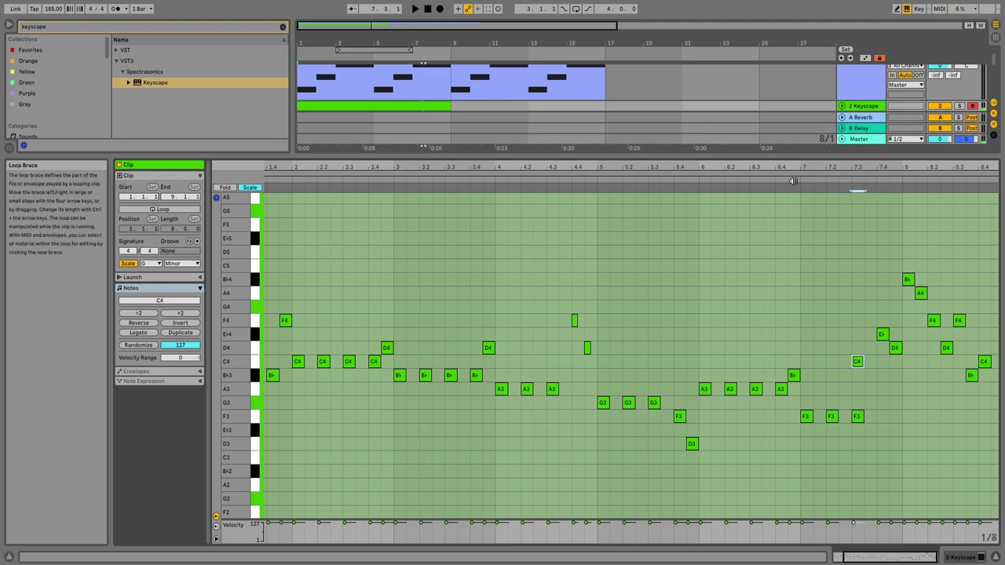
pyautogui.moveTo(857, 363); pyautogui.dragTo(870, 363)
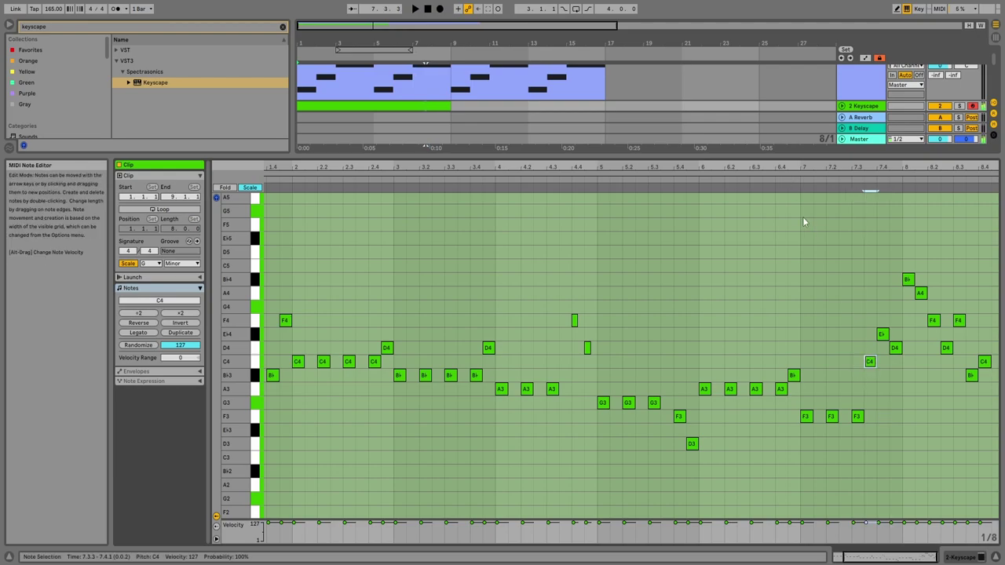
pyautogui.click(773, 181)
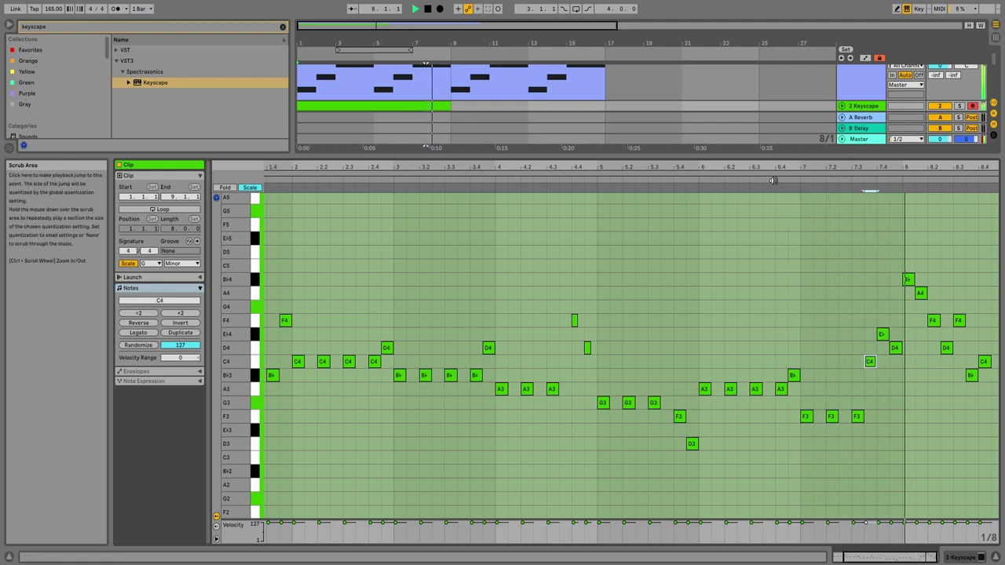
pyautogui.press('space')
pyautogui.doubleClick(868, 362)
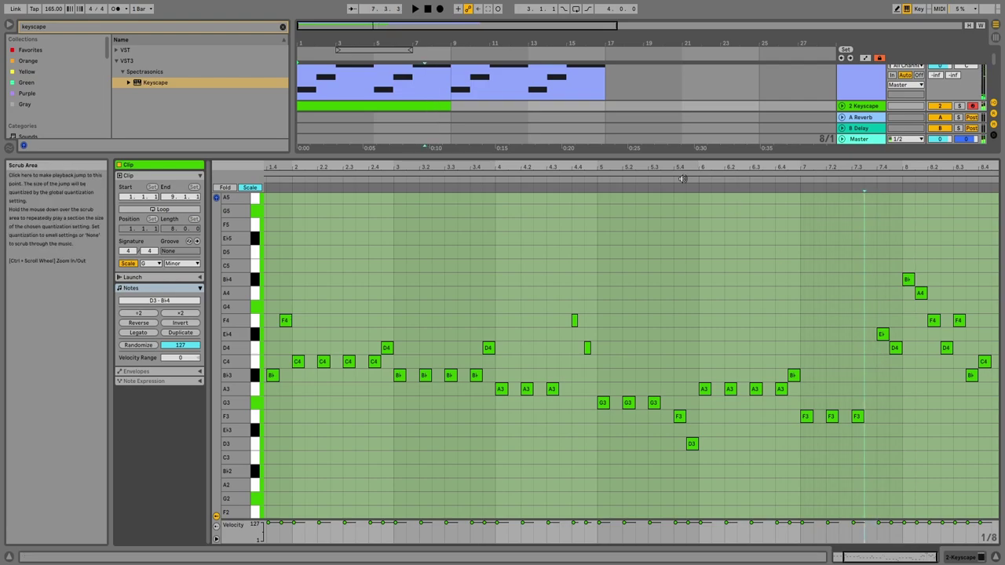
# Change bar 7's last two eighth notes to F3 on beat 4 and F4 after it, and play the ending.
pyautogui.click(683, 179)
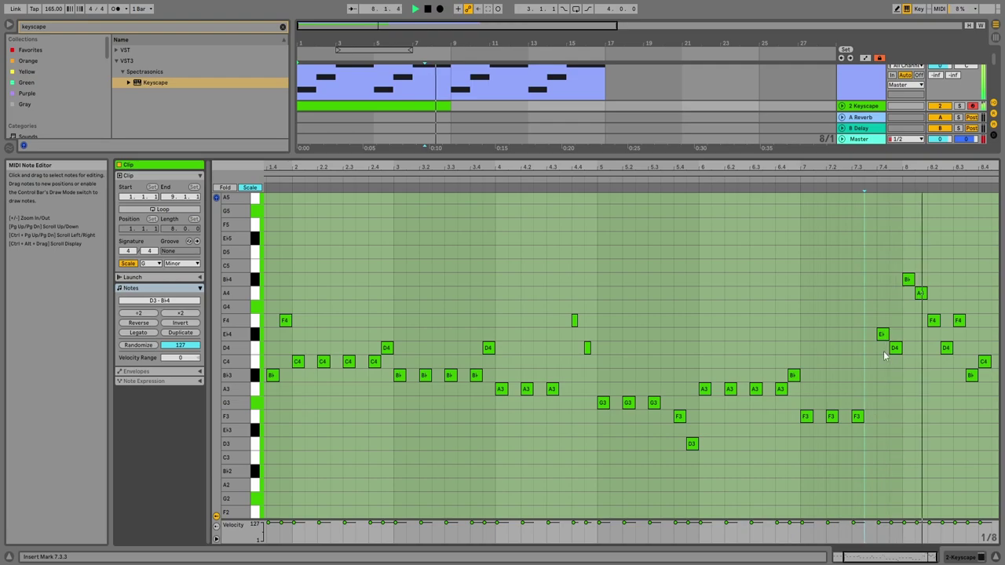
pyautogui.press('space')
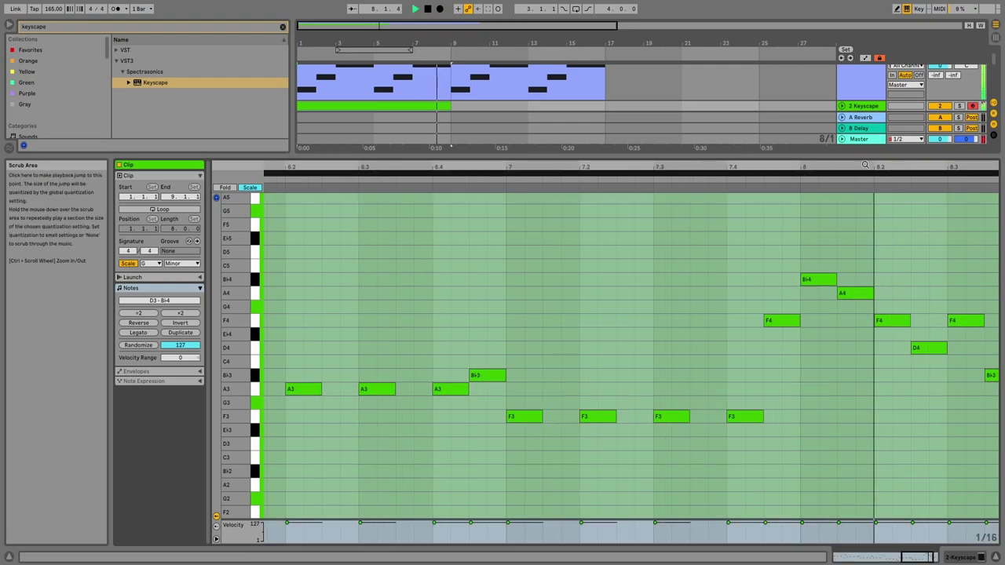
pyautogui.press('space')
pyautogui.moveTo(881, 163); pyautogui.dragTo(881, 148)
pyautogui.click(796, 181)
pyautogui.press('space')
pyautogui.click(860, 259)
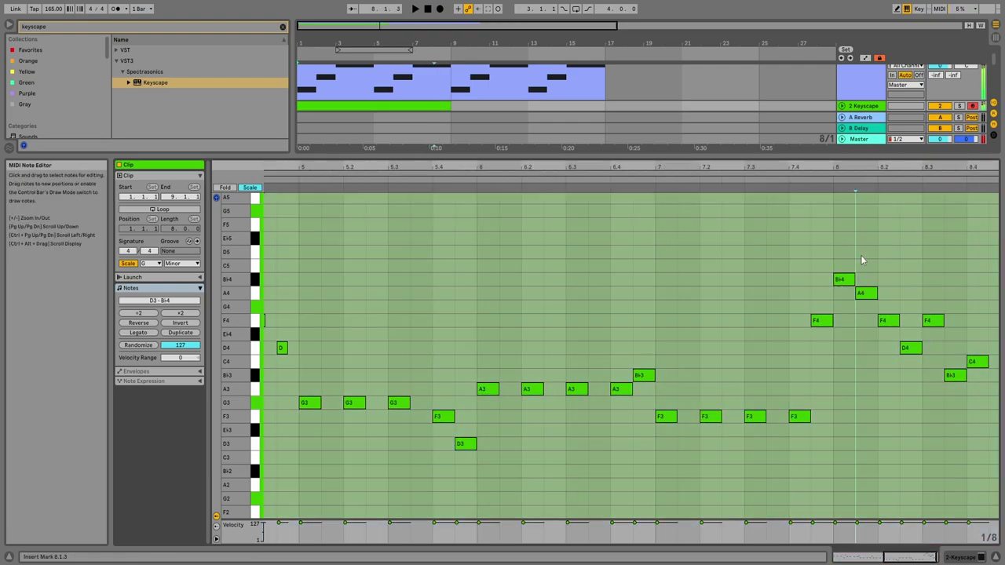
# Rework bar 8 as two sixteenth B♭4 notes followed by A4, G4, F5, D5, C5, B♭4 and C5, playing it back.
pyautogui.moveTo(888, 322); pyautogui.dragTo(889, 270)
pyautogui.moveTo(903, 348); pyautogui.dragTo(908, 296)
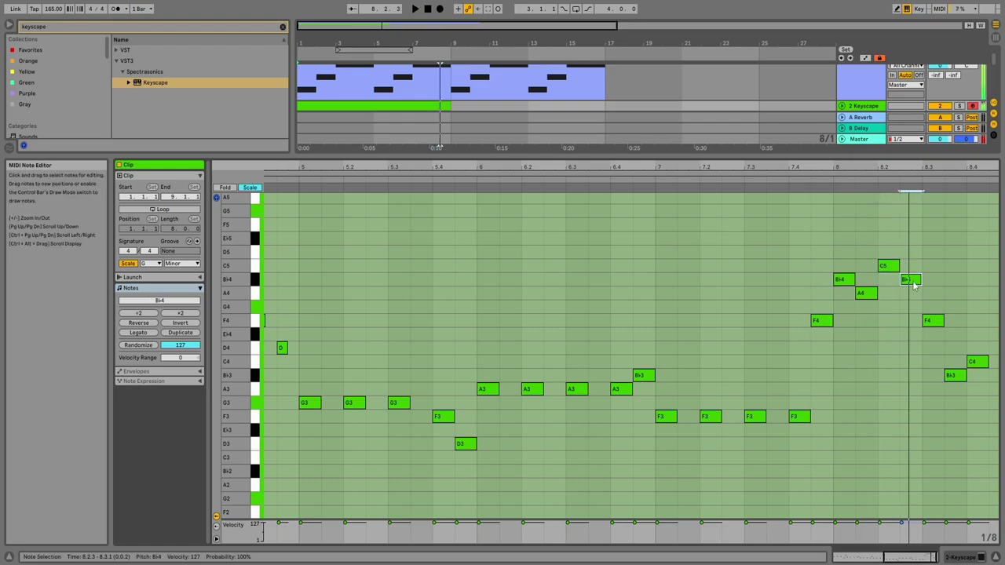
pyautogui.doubleClick(888, 265)
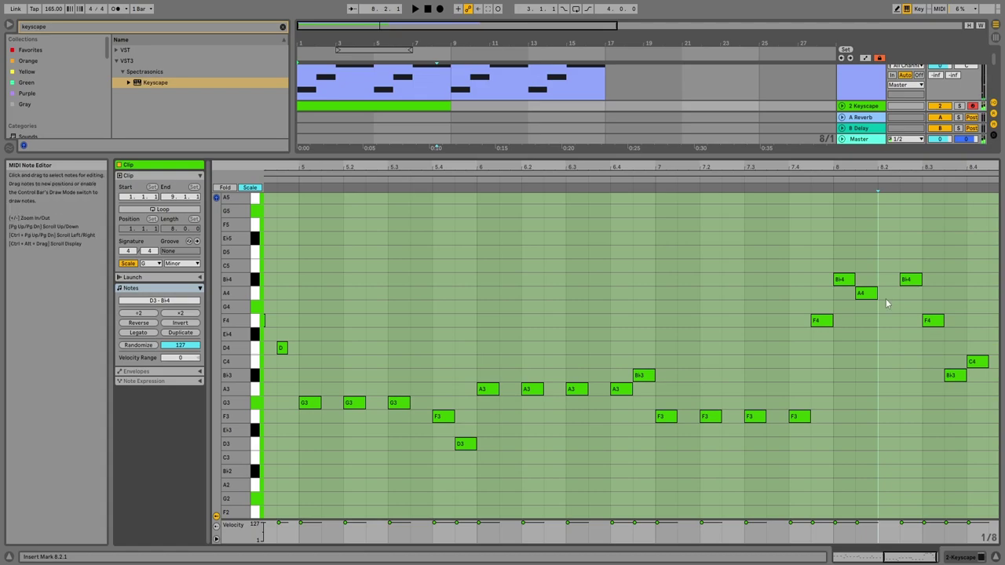
pyautogui.doubleClick(888, 269)
pyautogui.moveTo(888, 268); pyautogui.dragTo(910, 265)
pyautogui.click(830, 180)
pyautogui.press('space')
pyautogui.moveTo(930, 320); pyautogui.dragTo(929, 278)
pyautogui.moveTo(946, 382); pyautogui.dragTo(953, 308)
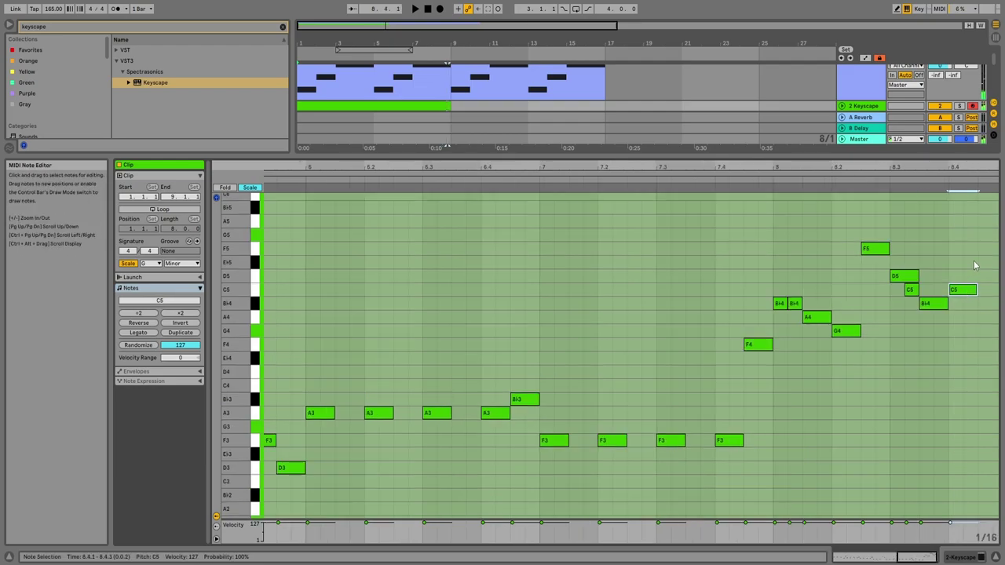
# Finish bar 8 with sixteenth notes B♭4, A4 and F4 and listen to the ending.
pyautogui.doubleClick(970, 276)
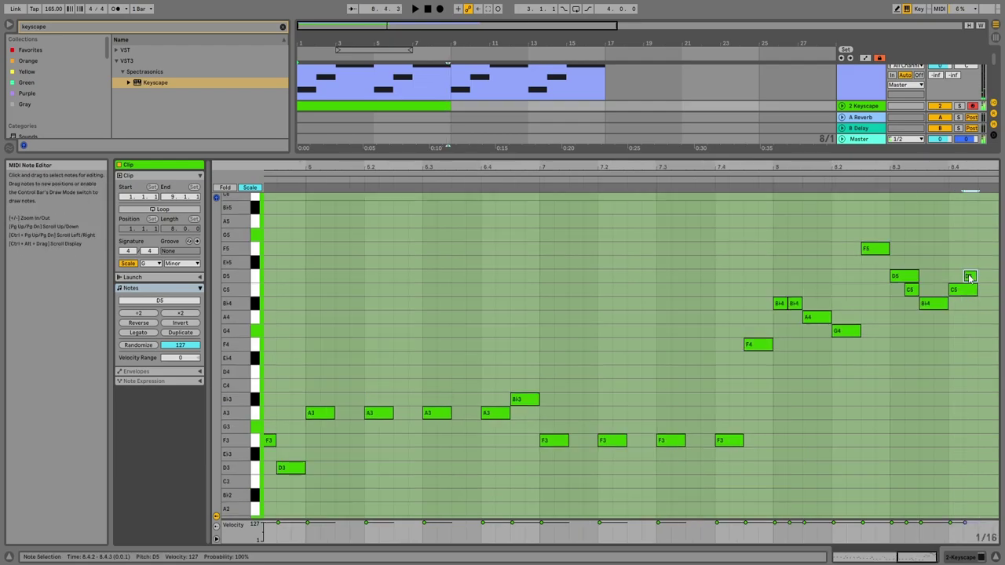
pyautogui.doubleClick(983, 319)
pyautogui.hscroll(1, 984, 349)
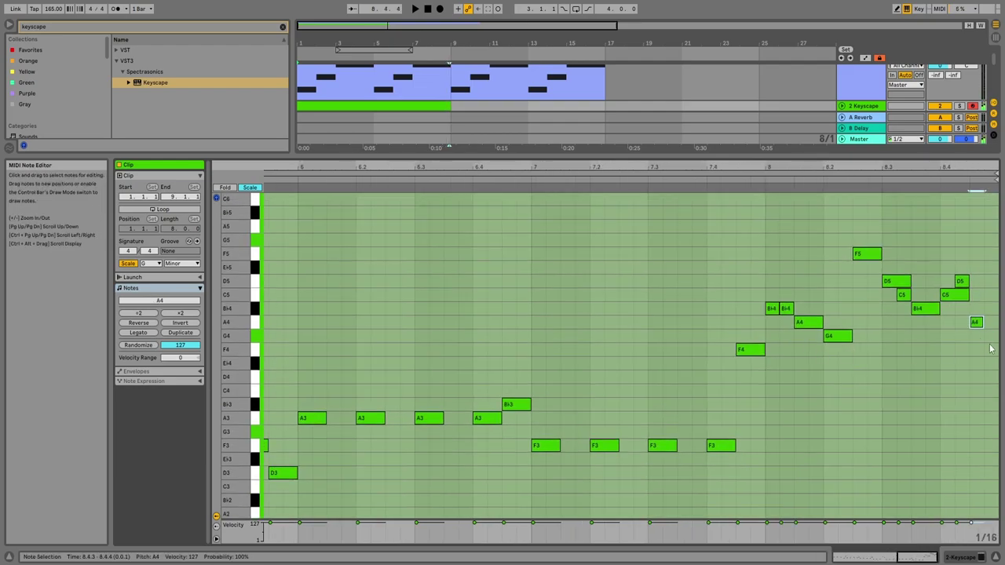
pyautogui.click(839, 181)
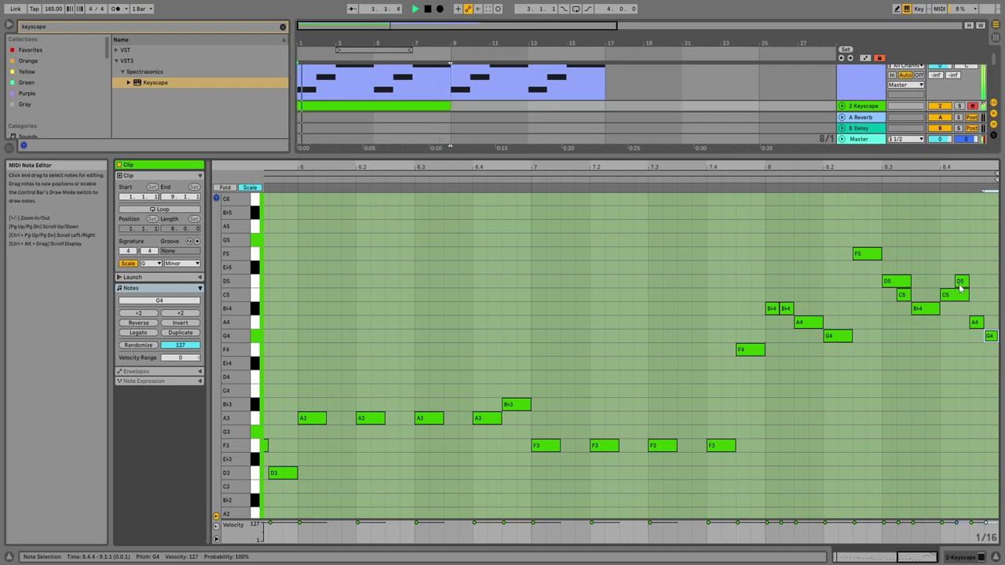
pyautogui.moveTo(961, 281); pyautogui.dragTo(961, 310)
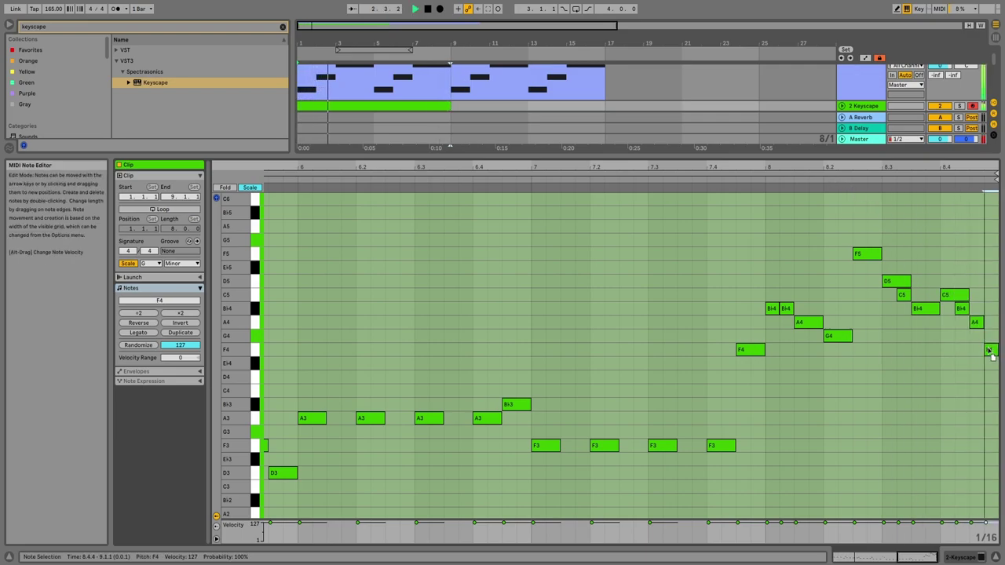
pyautogui.click(785, 180)
# Duplicate the eight-bar Keyscape melody clip from bar 9 to bar 17 and play the melody through.
pyautogui.moveTo(785, 168); pyautogui.dragTo(786, 118)
pyautogui.hotkey('shift', 'Tab')
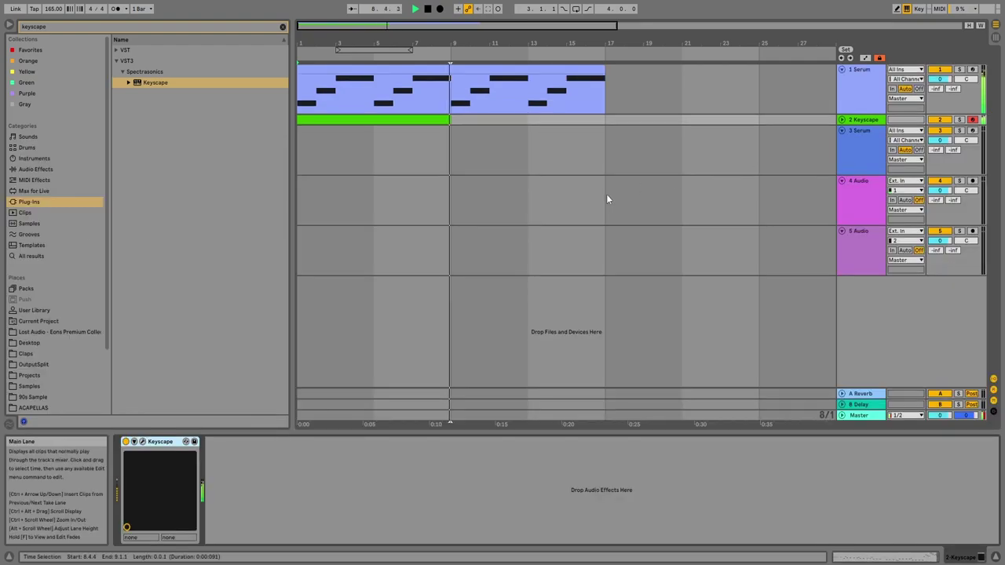
pyautogui.hotkey('shift', 'Tab')
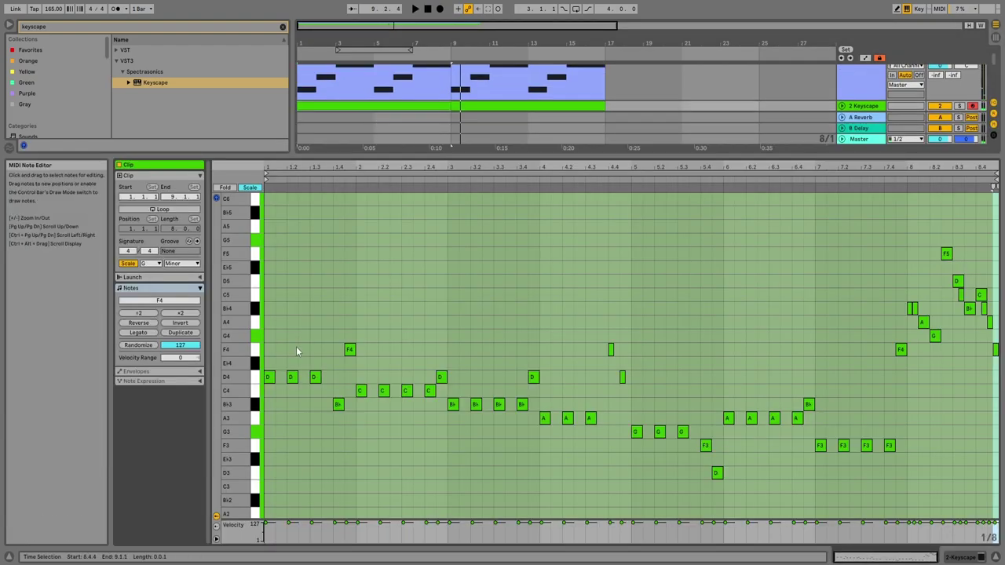
pyautogui.press('space')
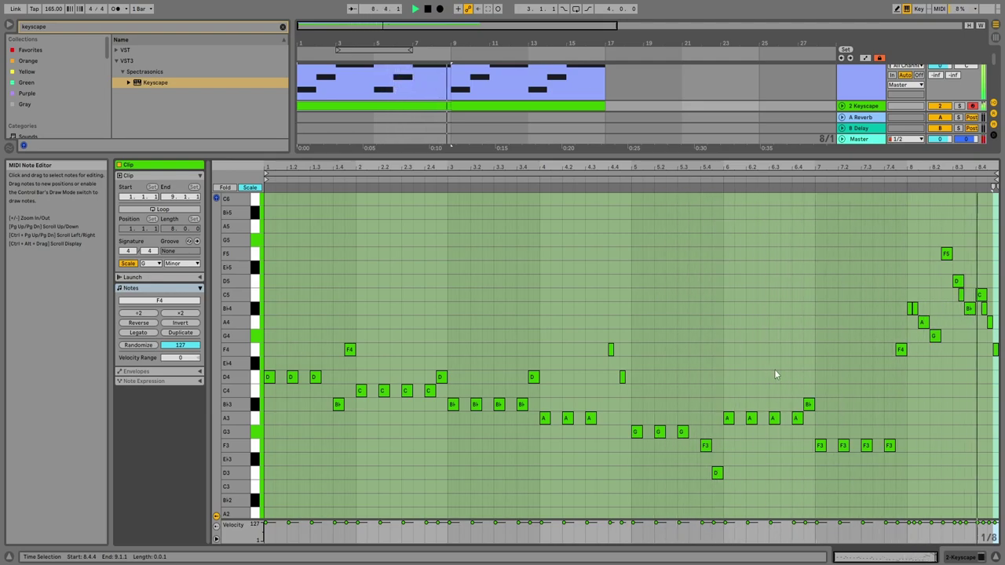
pyautogui.press('space')
# Copy both Keyscape melody clips onto the 3 Serum track and narrow the arrangement grid to one bar.
pyautogui.hotkey('shift', 'Tab')
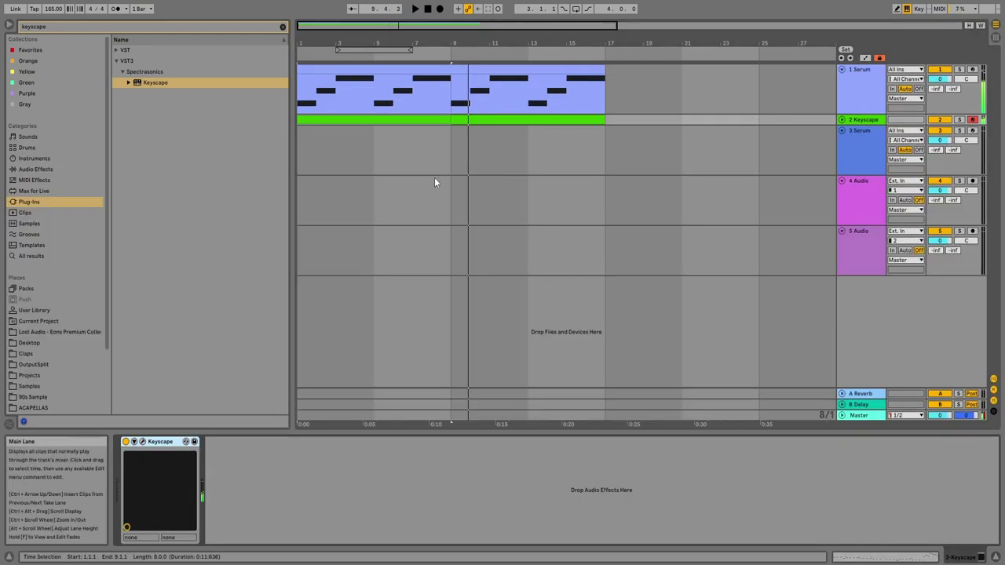
pyautogui.click(114, 25)
pyautogui.click(521, 119)
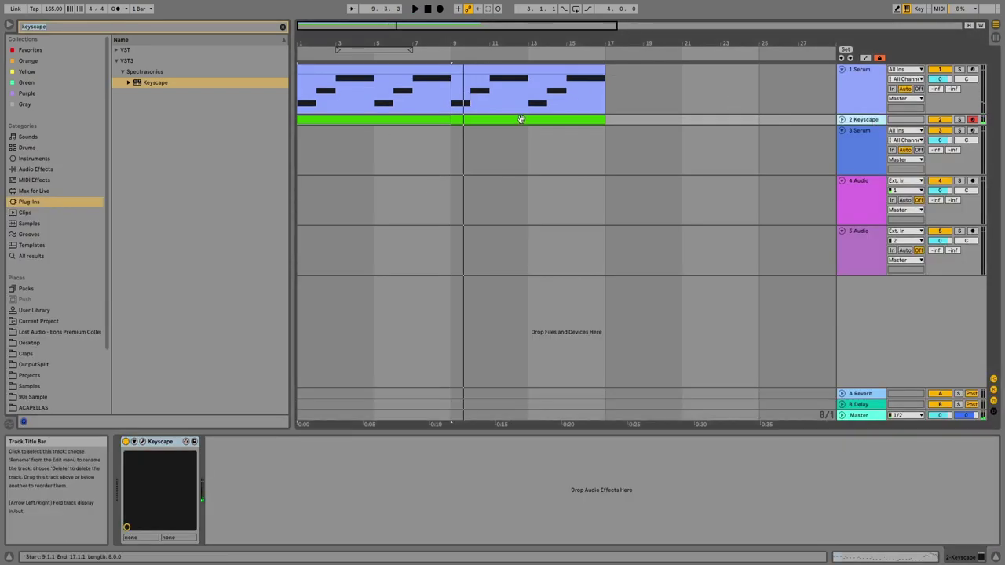
pyautogui.press('Right')
pyautogui.moveTo(416, 121); pyautogui.dragTo(459, 151)
pyautogui.click(441, 161)
pyautogui.hotkey('ctrl', '1')
pyautogui.hotkey('ctrl', '1')
pyautogui.hotkey('ctrl', '1')
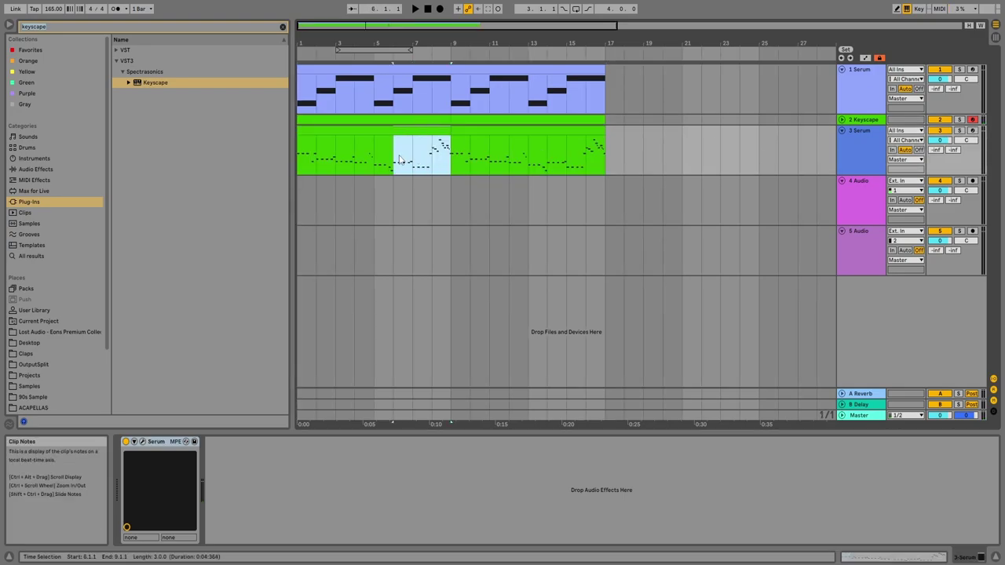
# Try raising the first three notes of the first 3 Serum clip to F4.
pyautogui.keyDown('shift'); pyautogui.click(430, 160); pyautogui.keyUp('shift')
pyautogui.doubleClick(446, 153)
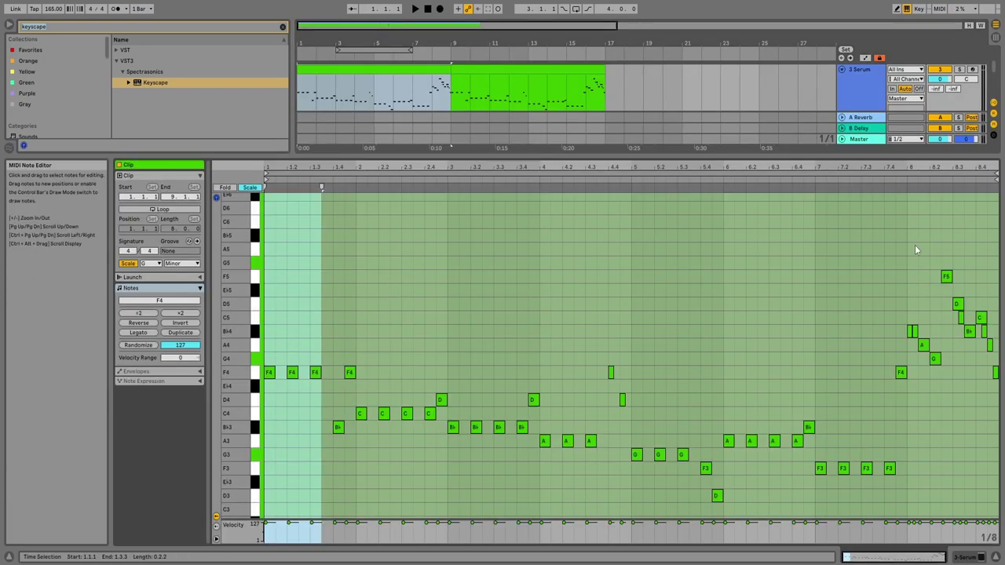
pyautogui.hotkey('shift', 'Tab')
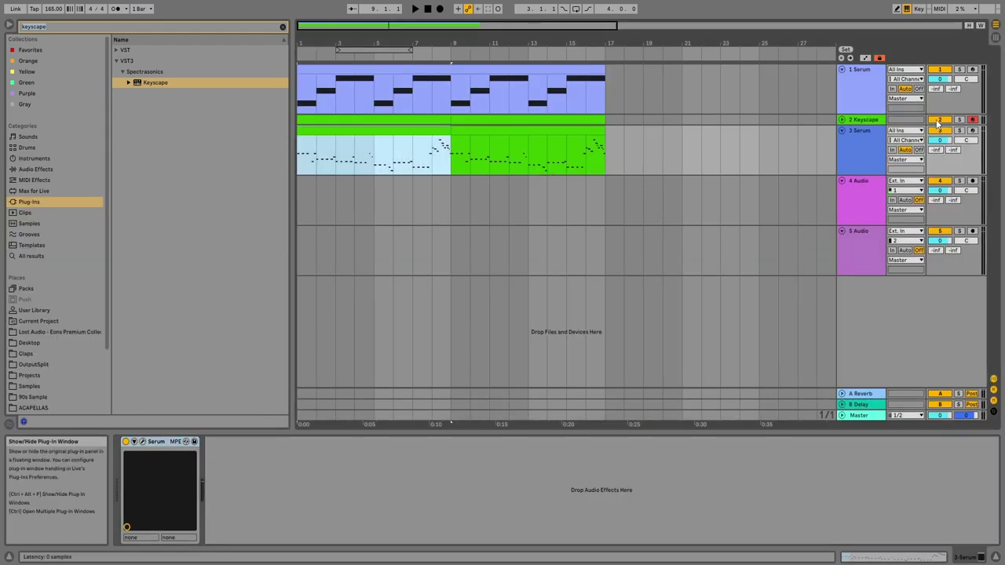
# Deactivate the Keyscape track and load the LD - Angels Voice preset into Serum on track 3.
pyautogui.hotkey('ctrl', 'alt', 'p')
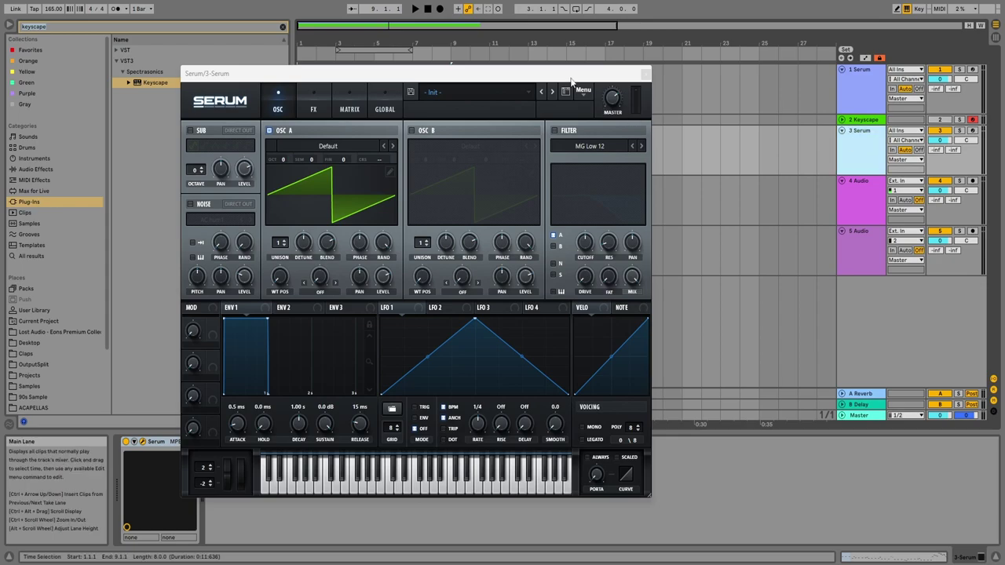
pyautogui.moveTo(569, 75); pyautogui.dragTo(683, 77)
pyautogui.click(684, 90)
pyautogui.moveTo(590, 244)
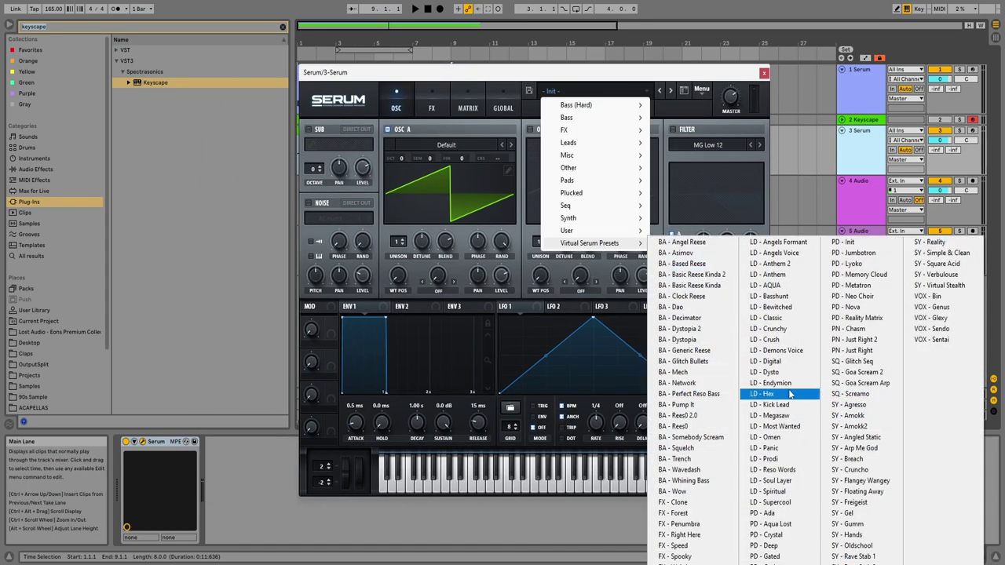
pyautogui.click(778, 253)
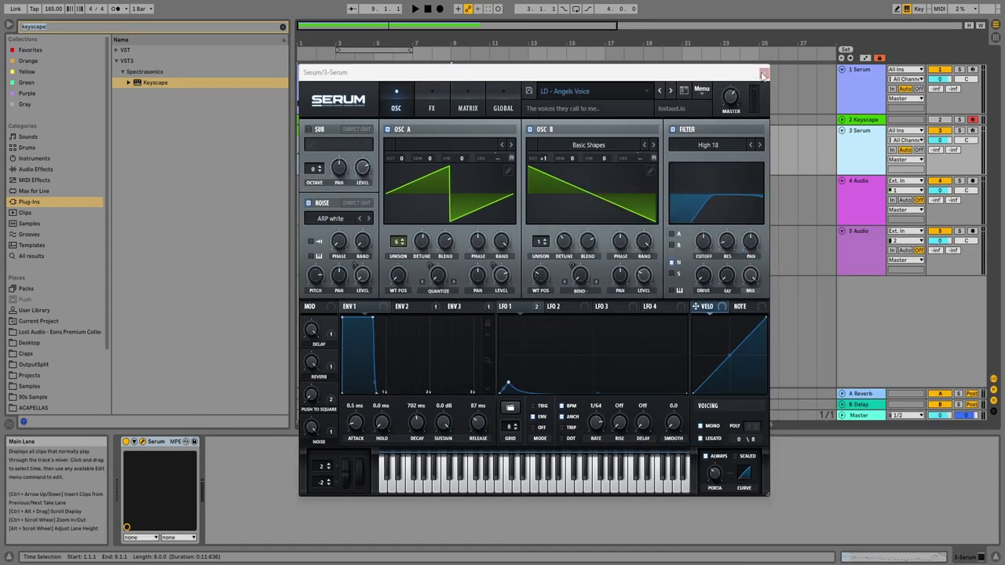
pyautogui.click(754, 143)
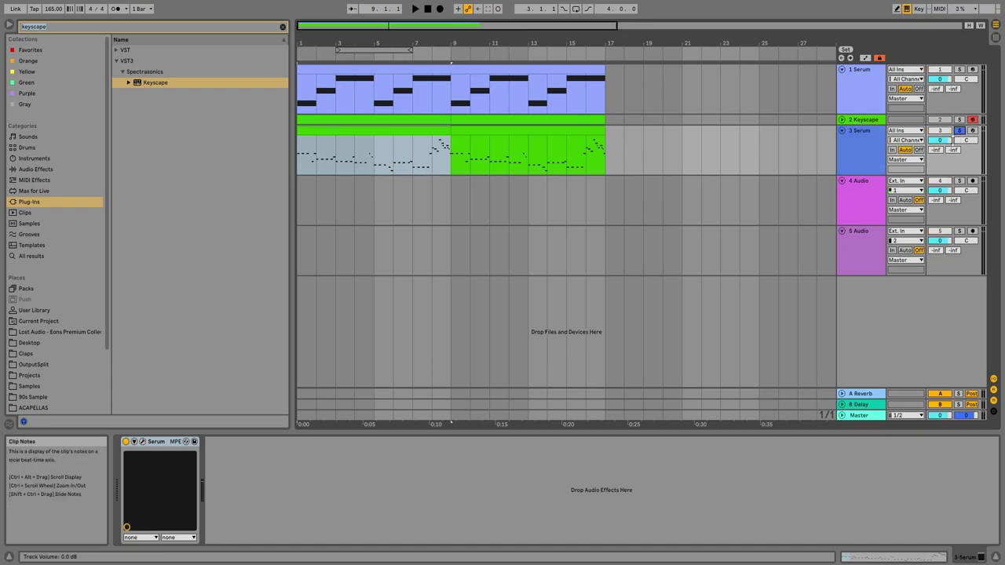
# Play the soloed 3 Serum track at -3.5 dB with the melody's first three notes set to D4.
pyautogui.press('space')
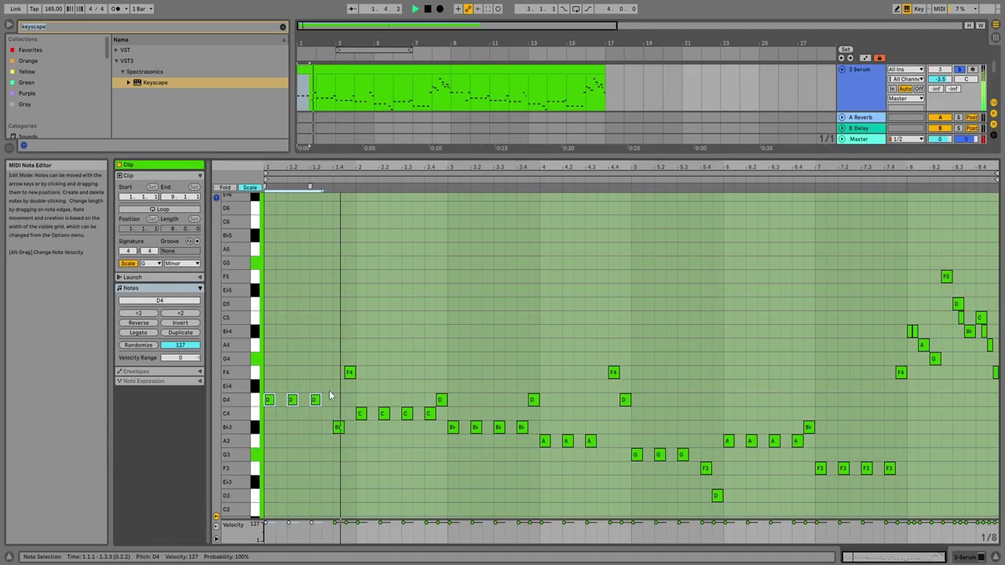
pyautogui.click(424, 337)
pyautogui.scroll(-3, 424, 339)
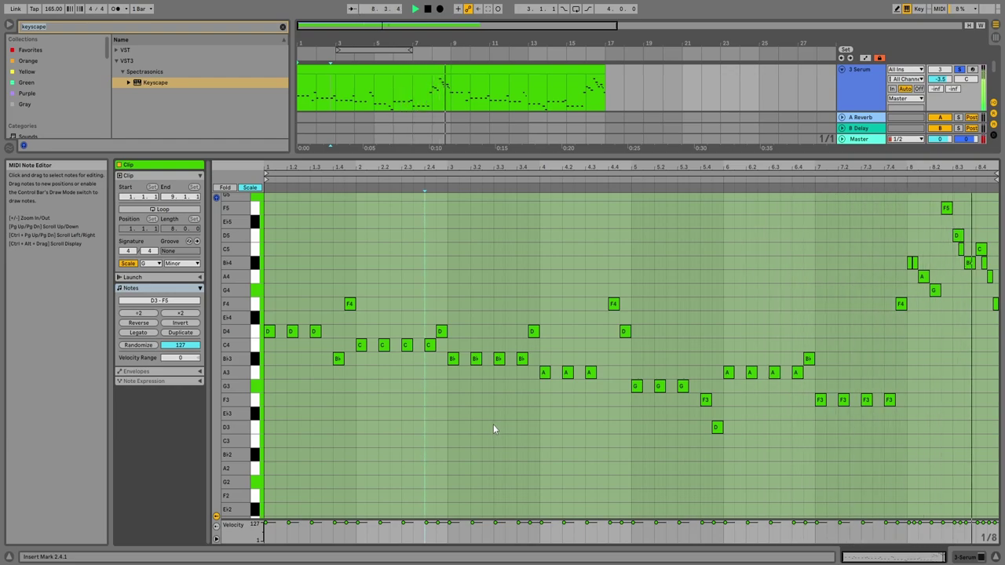
# Deactivate all bar 8 notes in the lead clip and add long E♭0, F0 and G0 bass notes across bars 1 to 4.
pyautogui.moveTo(996, 312); pyautogui.dragTo(908, 203)
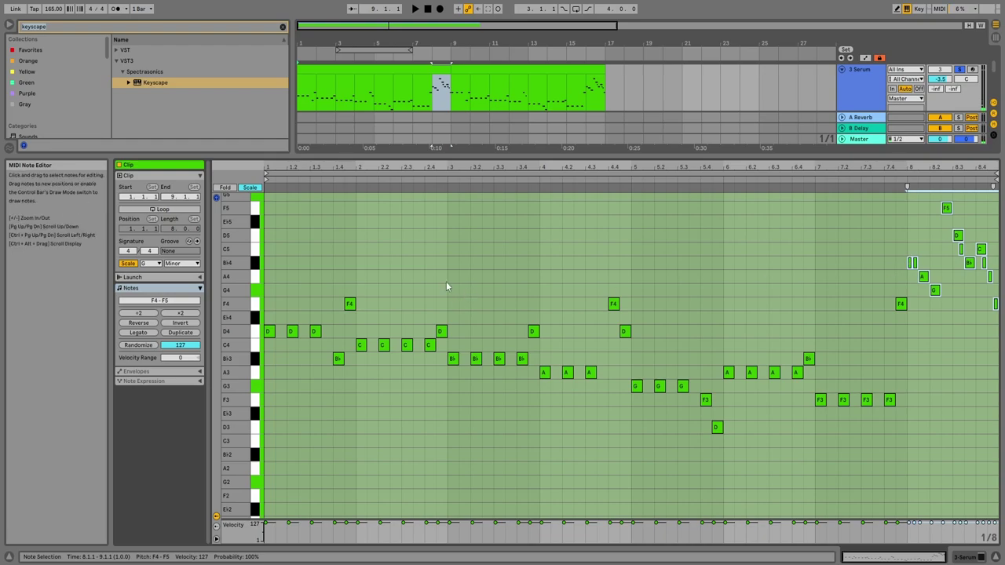
pyautogui.press('0')
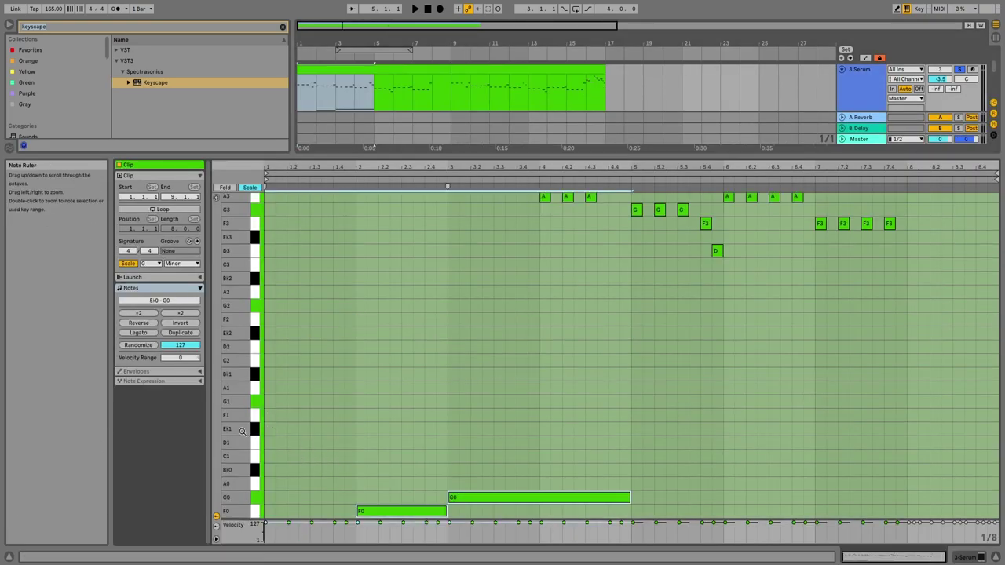
pyautogui.scroll(2, 241, 431)
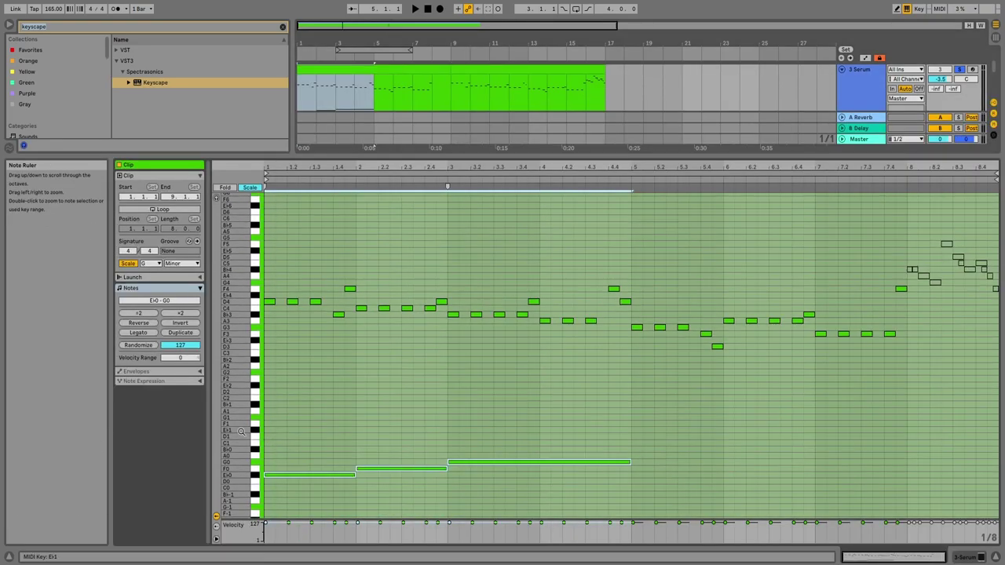
# Replace the long E♭0 and F0 with offbeat eighth notes, four in bar 1 and three in bar 2.
pyautogui.click(276, 473)
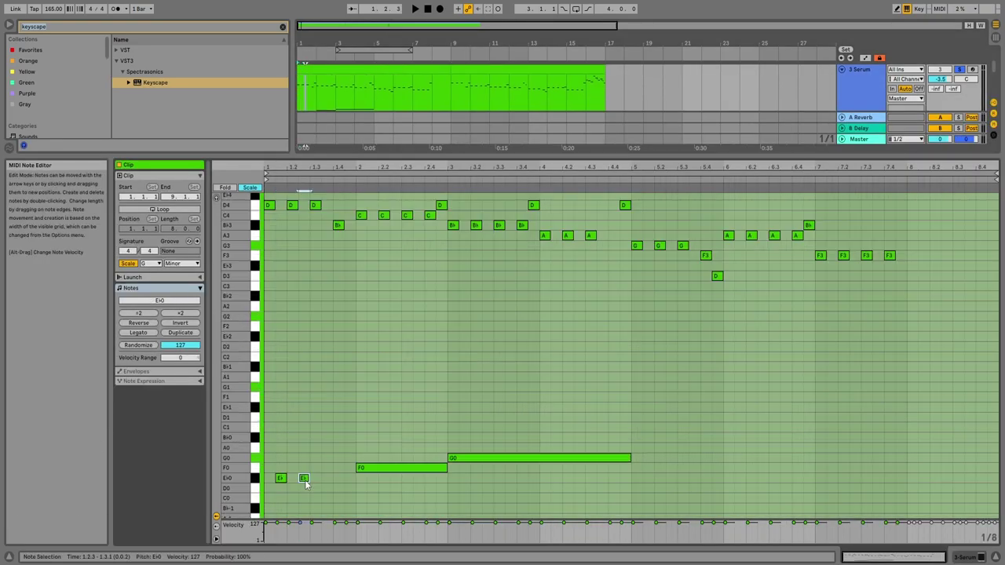
pyautogui.doubleClick(326, 478)
pyautogui.doubleClick(350, 478)
pyautogui.doubleClick(367, 468)
pyautogui.doubleClick(372, 468)
pyautogui.doubleClick(395, 468)
pyautogui.press('space')
pyautogui.doubleClick(418, 468)
# Replace the long G0 with three offbeat eighths in bar 3, raise all bass notes one octave and play them.
pyautogui.scroll(2, 394, 458)
pyautogui.scroll(-3, 394, 458)
pyautogui.scroll(3, 390, 458)
pyautogui.hotkey('shift', 'Up')
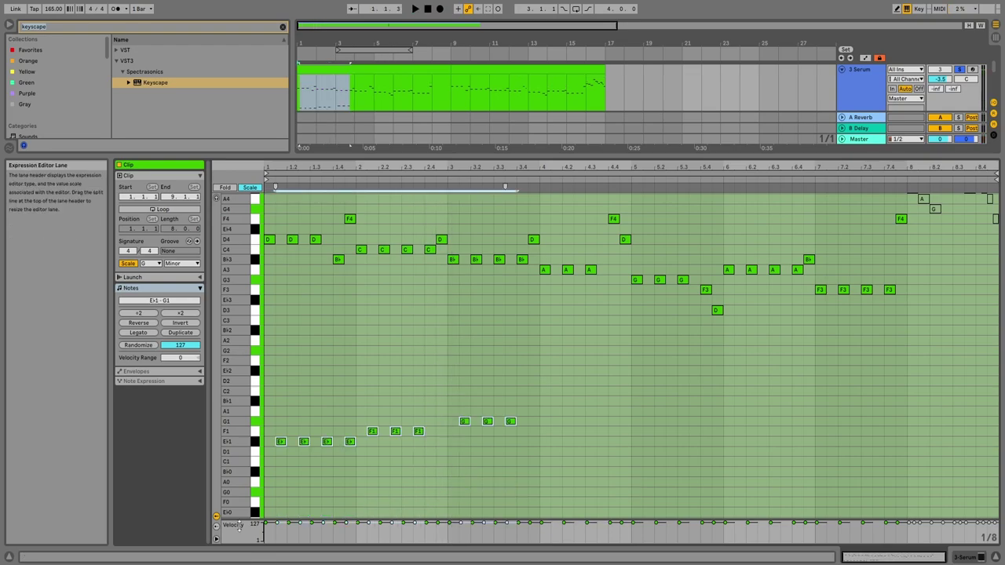
pyautogui.press('space')
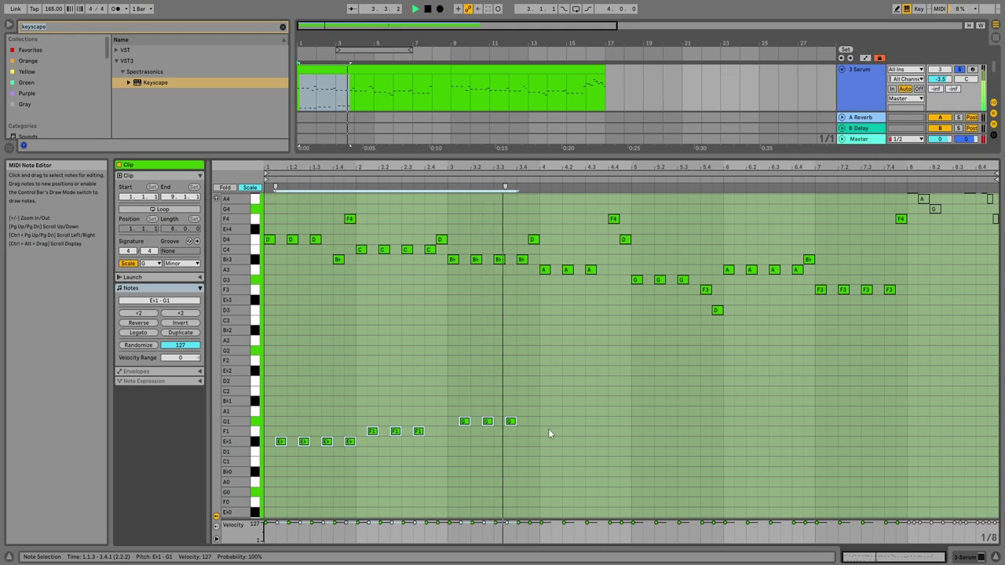
# Copy bar 3's three G1 notes to the offbeats of bar 4 and play the result.
pyautogui.moveTo(519, 403); pyautogui.dragTo(456, 421)
pyautogui.hotkey('ctrl', 'd')
pyautogui.moveTo(534, 422); pyautogui.dragTo(557, 422)
pyautogui.click(525, 179)
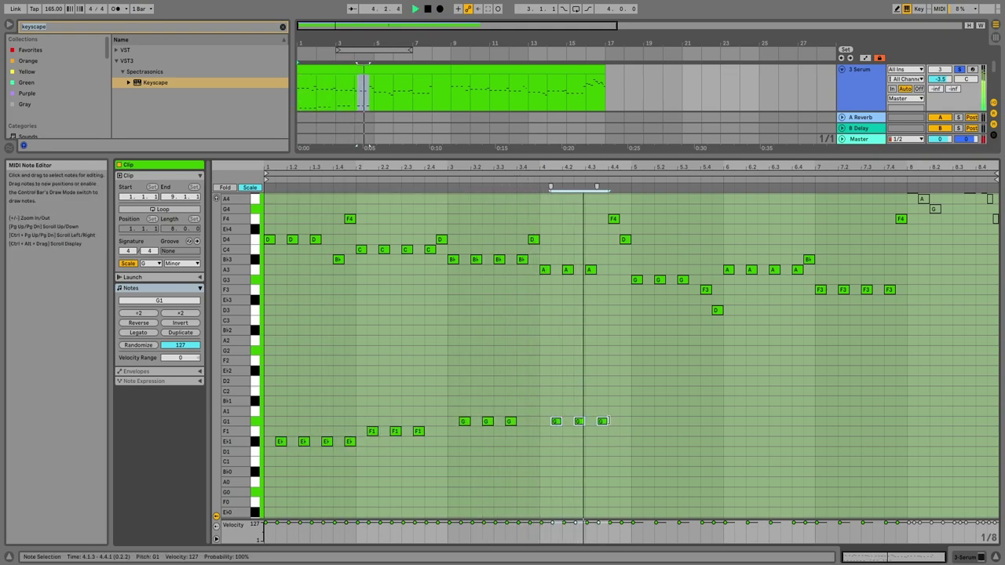
# Duplicate the offbeat bass notes of bars 1 to 4 into bars 5 to 8 and play from bar 5.
pyautogui.click(540, 178)
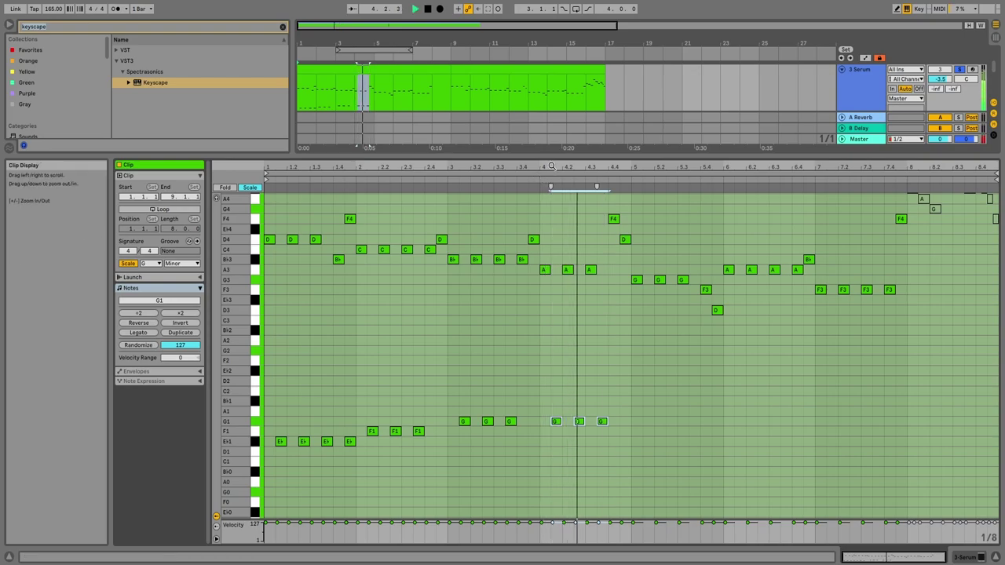
pyautogui.press('space')
pyautogui.moveTo(622, 418); pyautogui.dragTo(143, 526)
pyautogui.hotkey('ctrl', 'd')
pyautogui.press('space')
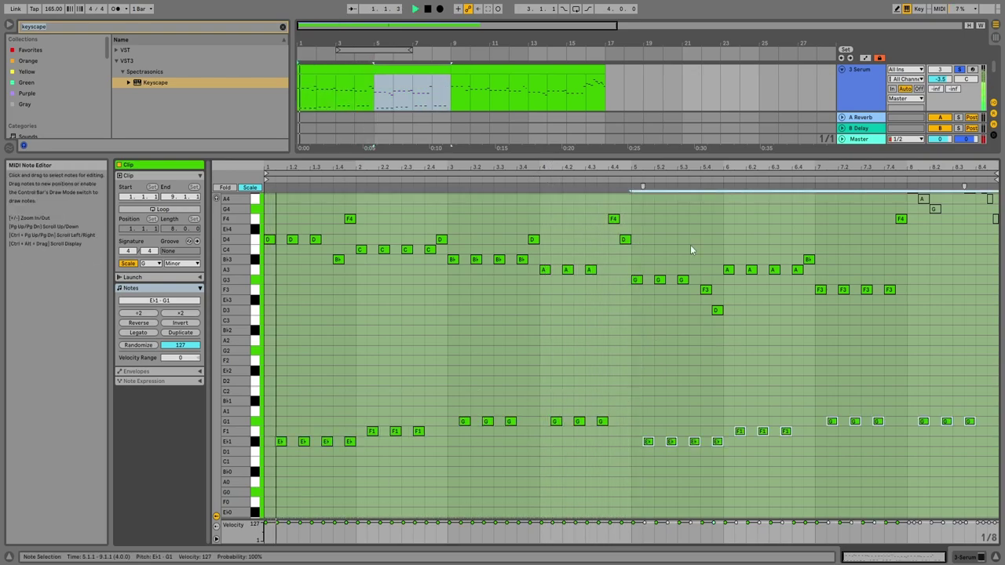
pyautogui.click(628, 180)
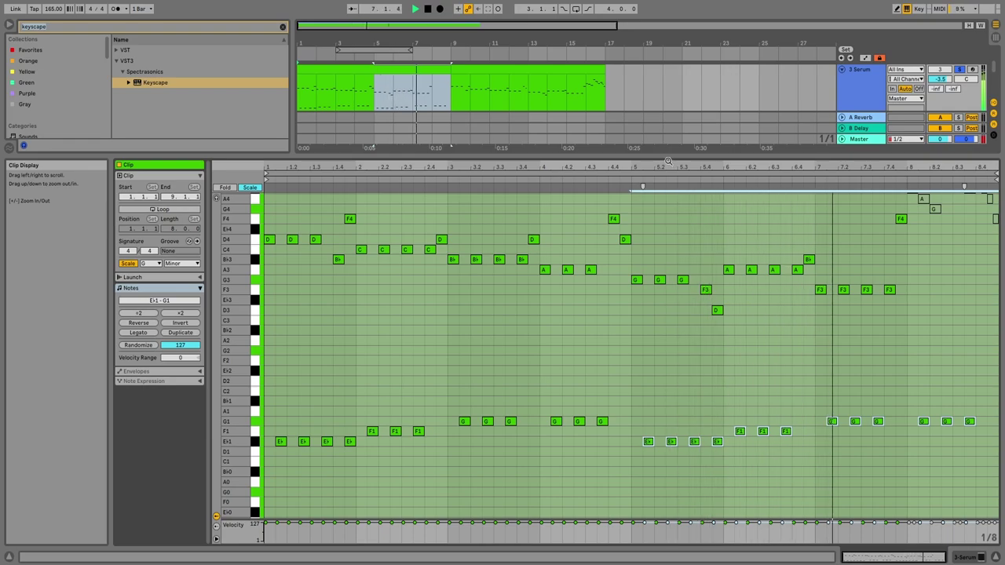
pyautogui.scroll(5, 912, 343)
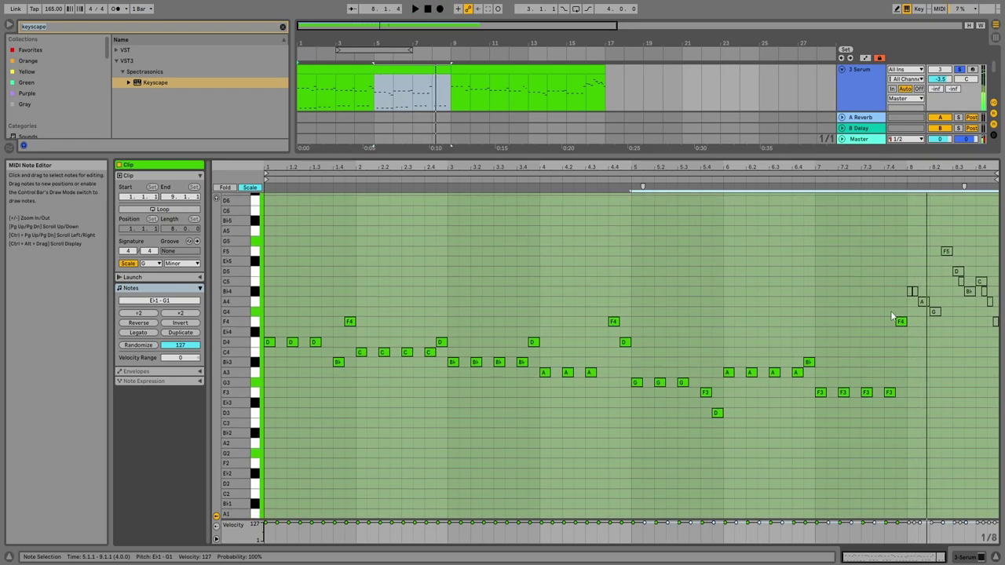
pyautogui.scroll(-3, 869, 201)
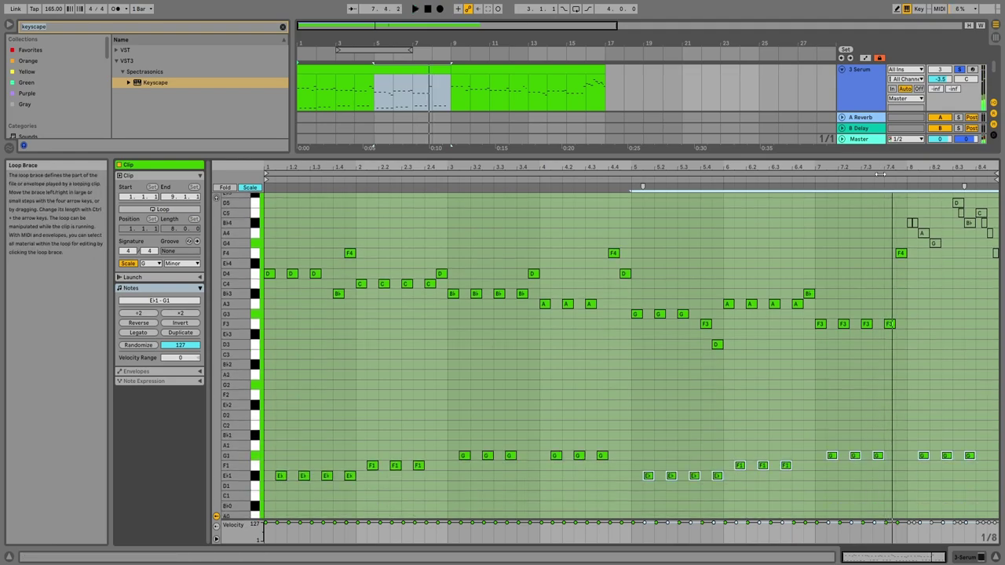
# Deactivate bar 8's bass notes, write C5, B♭4, A4 and F4 from the start of bar 8, and play the phrase.
pyautogui.click(901, 254)
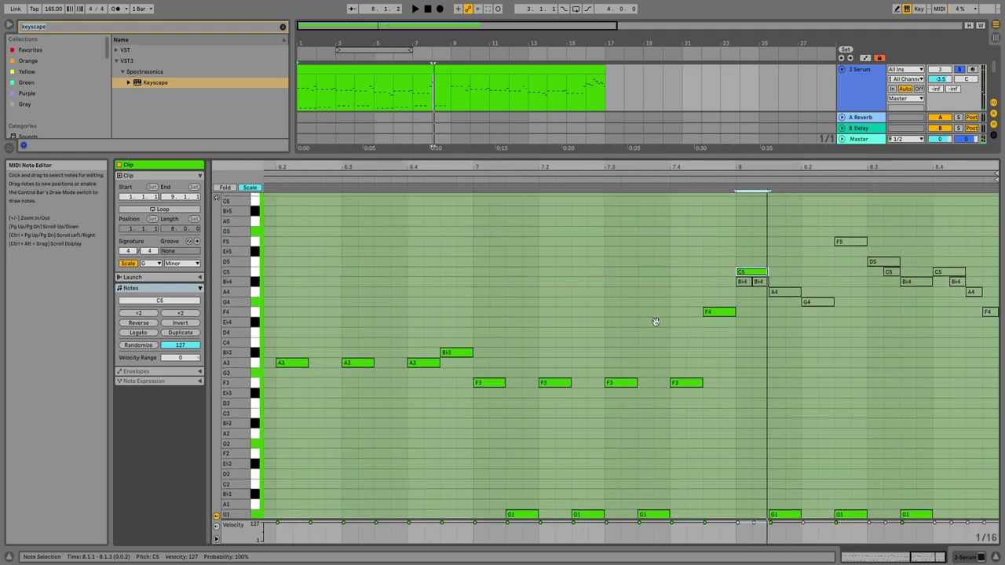
pyautogui.scroll(1, 655, 319)
pyautogui.click(815, 307)
pyautogui.moveTo(764, 290); pyautogui.dragTo(774, 300)
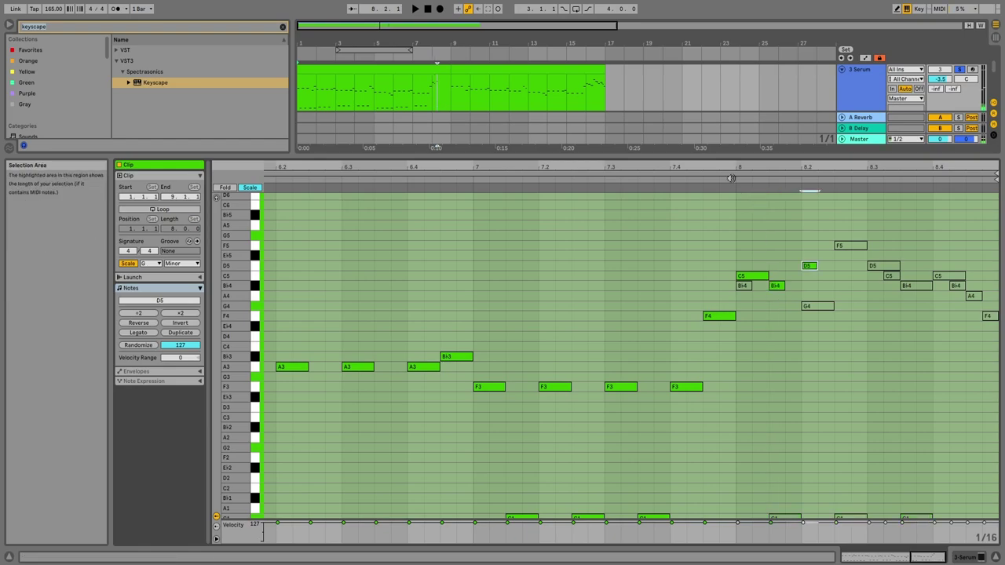
pyautogui.click(734, 177)
pyautogui.doubleClick(840, 276)
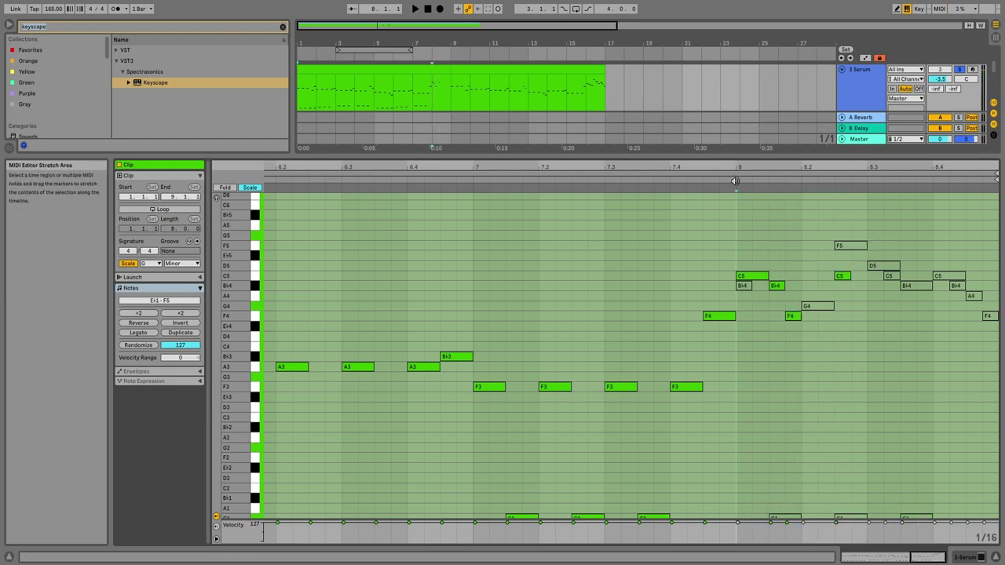
pyautogui.doubleClick(793, 295)
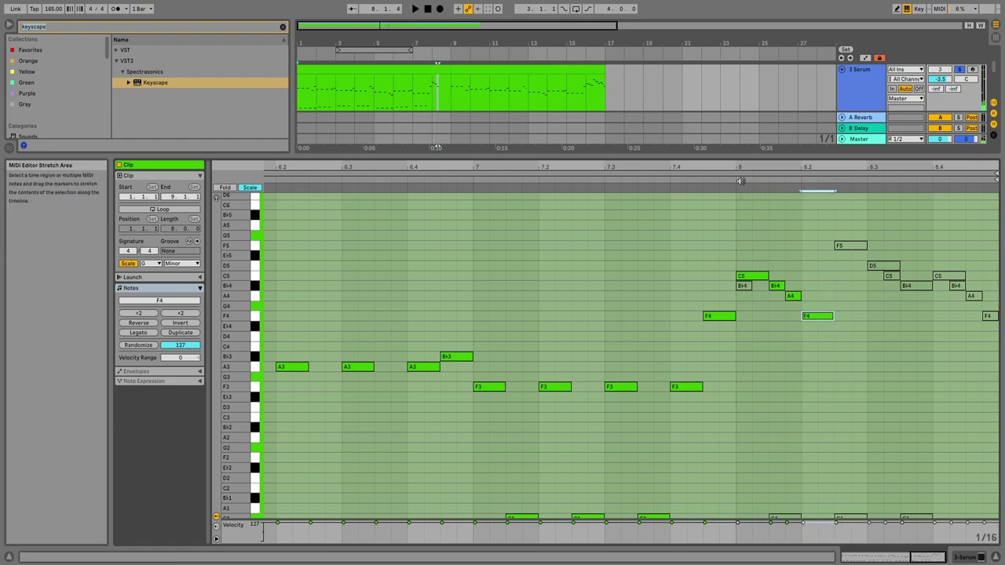
pyautogui.click(741, 180)
pyautogui.press('space')
# Duplicate the four-note phrase in bar 8, raise the copy to D5, C5 and B♭4, and end it on F4.
pyautogui.moveTo(818, 253); pyautogui.dragTo(771, 335)
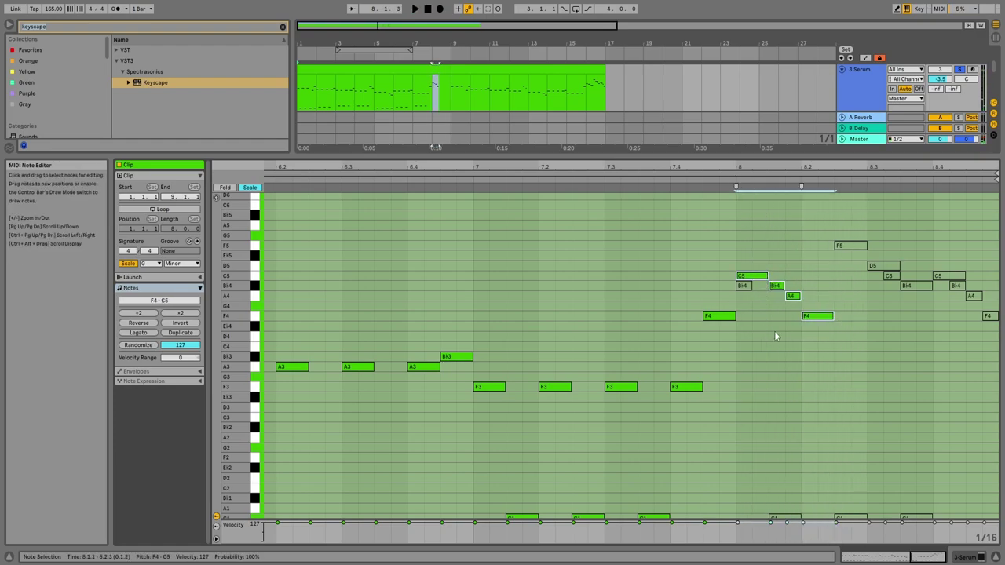
pyautogui.hotkey('ctrl', 'd')
pyautogui.press('Up')
pyautogui.click(735, 181)
pyautogui.moveTo(890, 345); pyautogui.dragTo(916, 297)
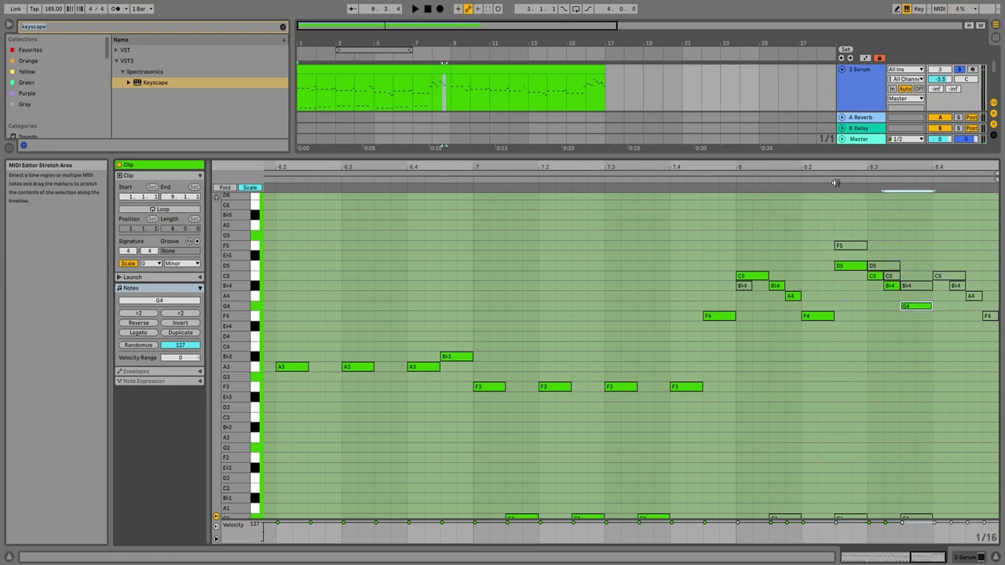
pyautogui.press('Down')
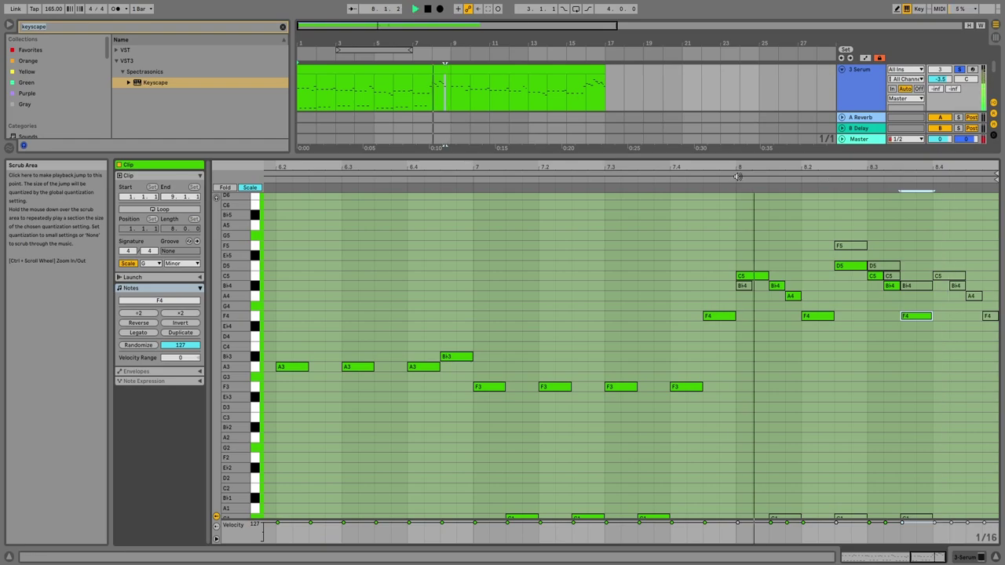
# Add descending sixteenths E♭4, D4, C4 and B♭3 on beat 4 of bar 8 and play the ending.
pyautogui.moveTo(944, 260); pyautogui.dragTo(996, 341)
pyautogui.click(950, 326)
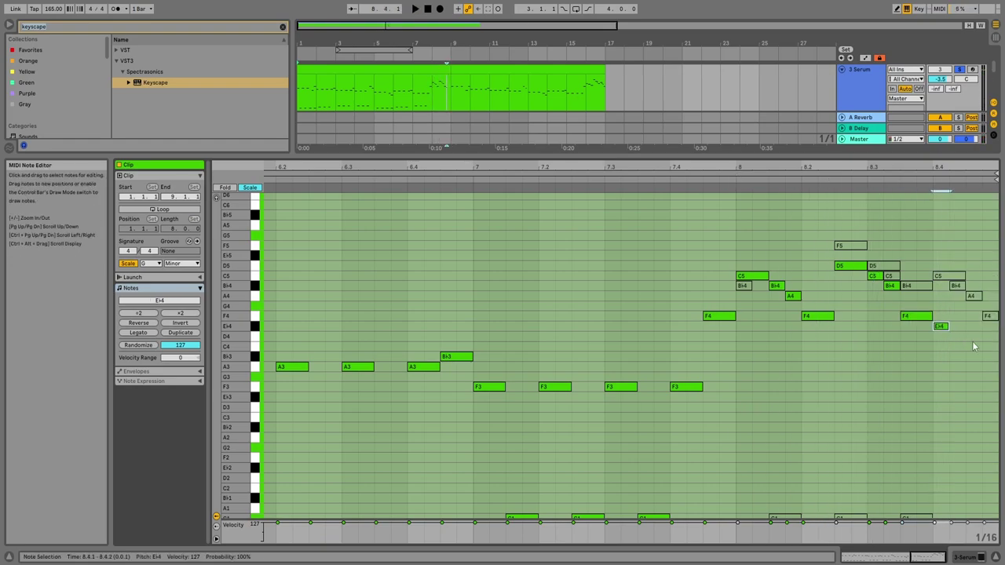
pyautogui.doubleClick(956, 336)
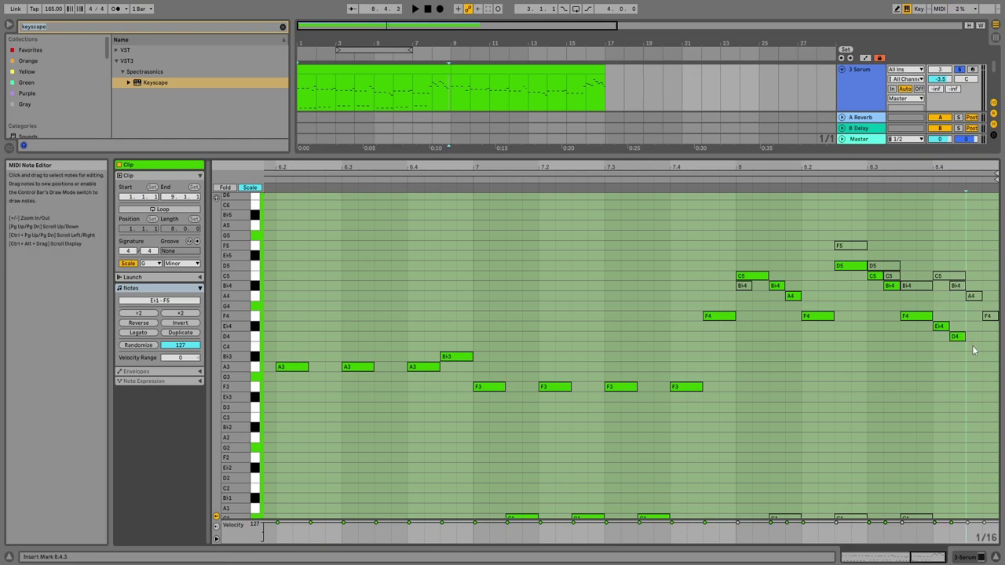
pyautogui.doubleClick(972, 347)
pyautogui.click(884, 185)
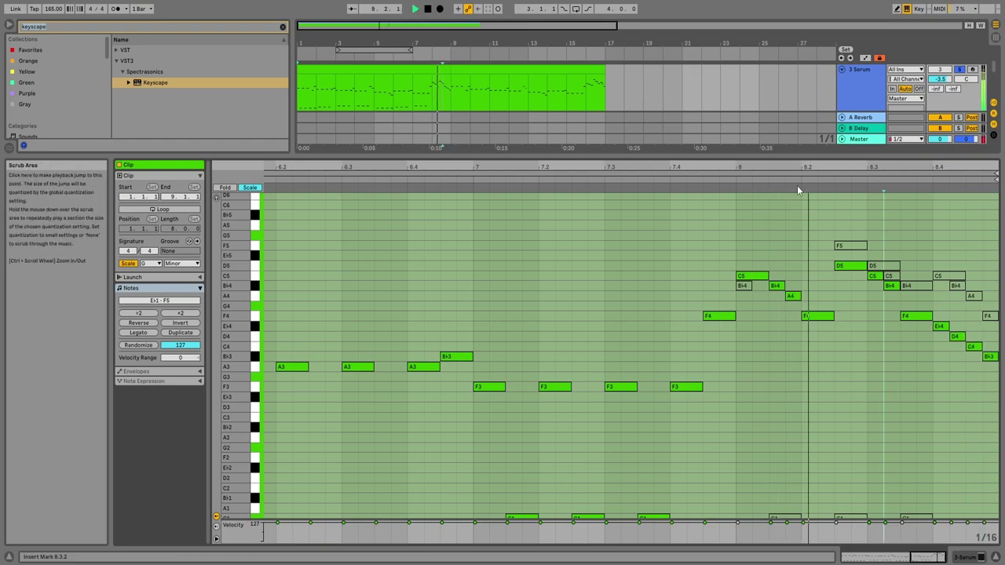
pyautogui.moveTo(801, 167); pyautogui.dragTo(801, 161)
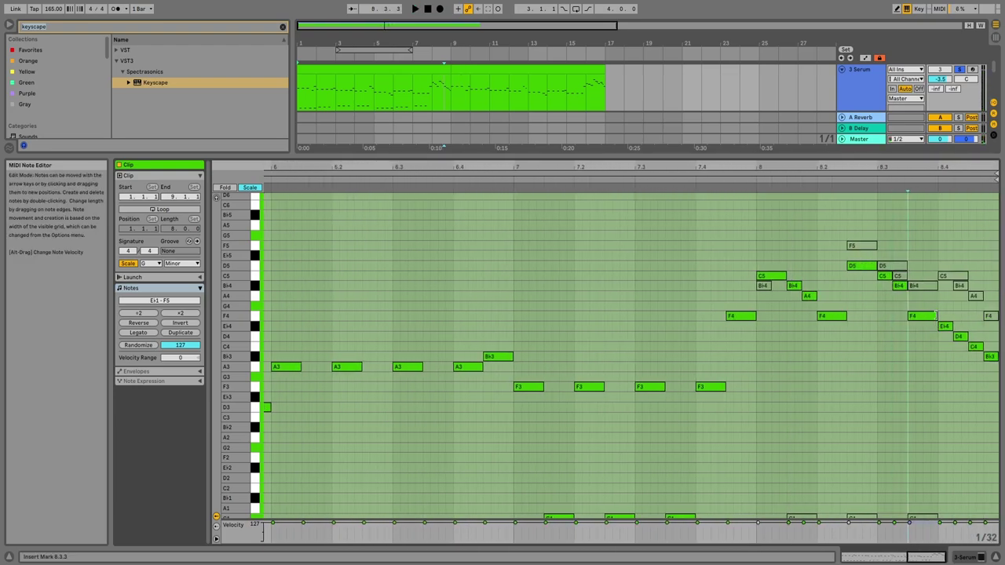
# Shorten the C5 and both F4 notes in bar 8 slightly, keep D5 a full eighth, and play the phrase.
pyautogui.click(744, 177)
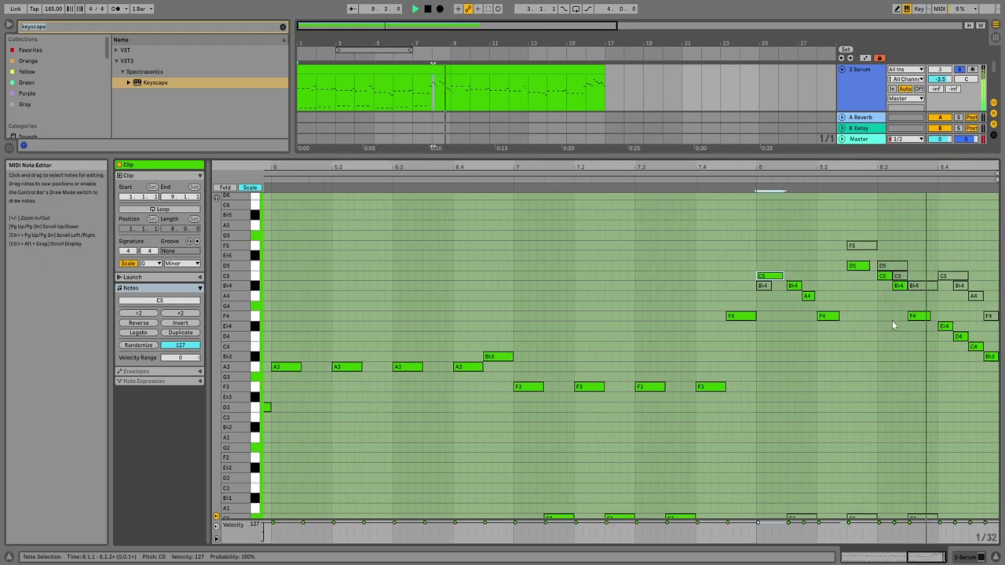
pyautogui.press('space')
pyautogui.click(868, 266)
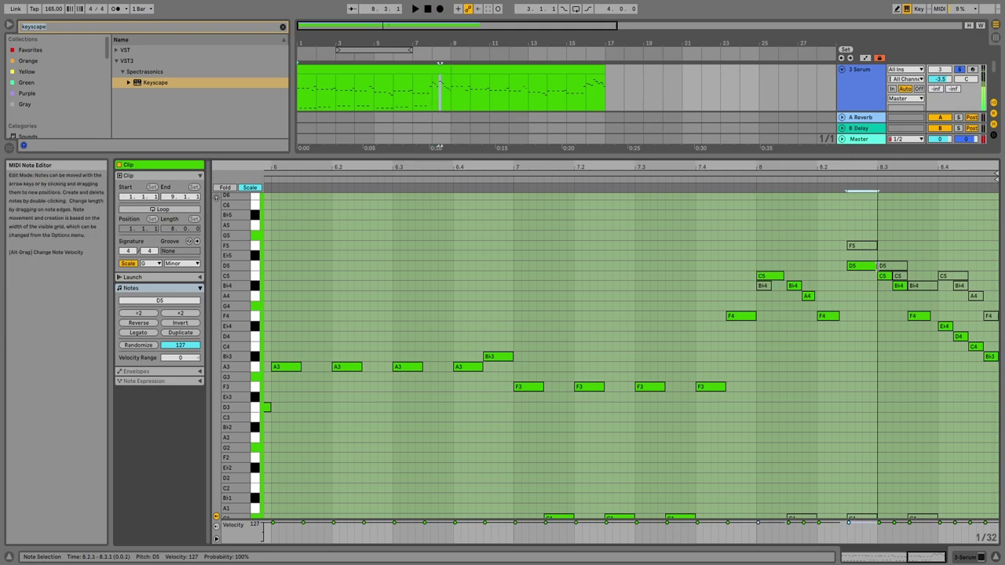
pyautogui.click(904, 179)
pyautogui.scroll(1, 947, 338)
pyautogui.press('space')
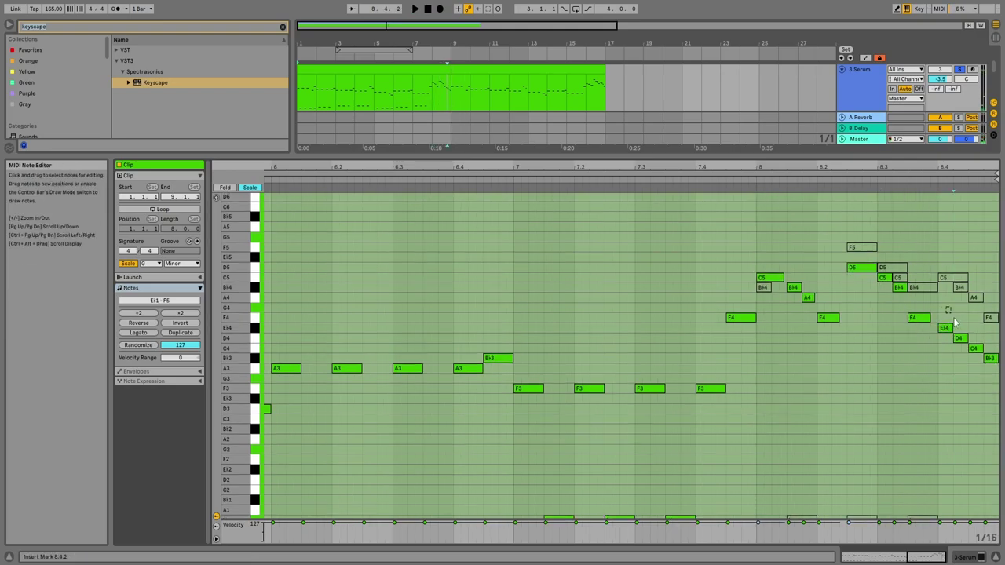
# Try the deactivated C5, B♭4, A4 and F4 on beat 4 of bar 8 instead of the descending run, with C5 as a sixteenth.
pyautogui.click(986, 334)
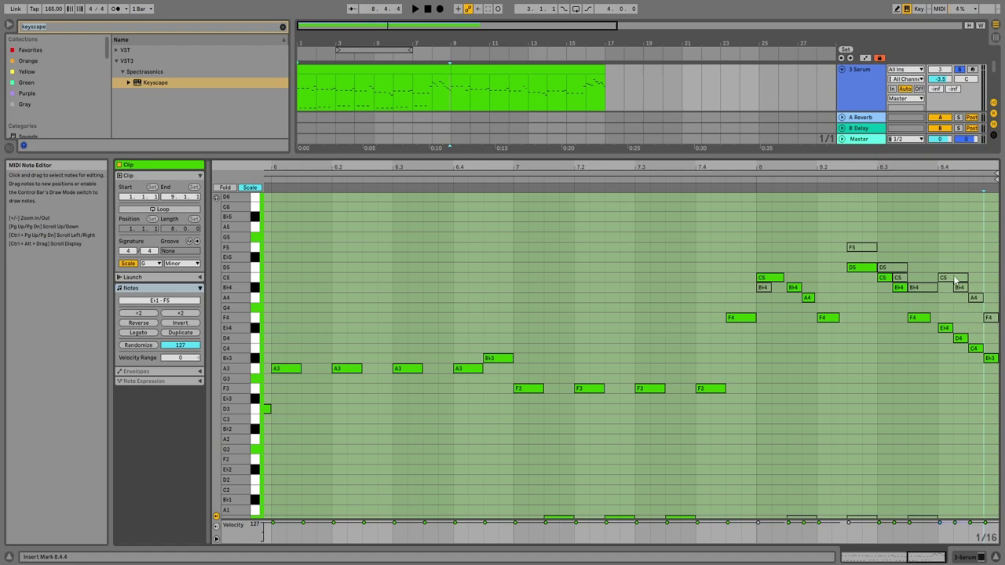
pyautogui.moveTo(951, 266); pyautogui.dragTo(988, 376)
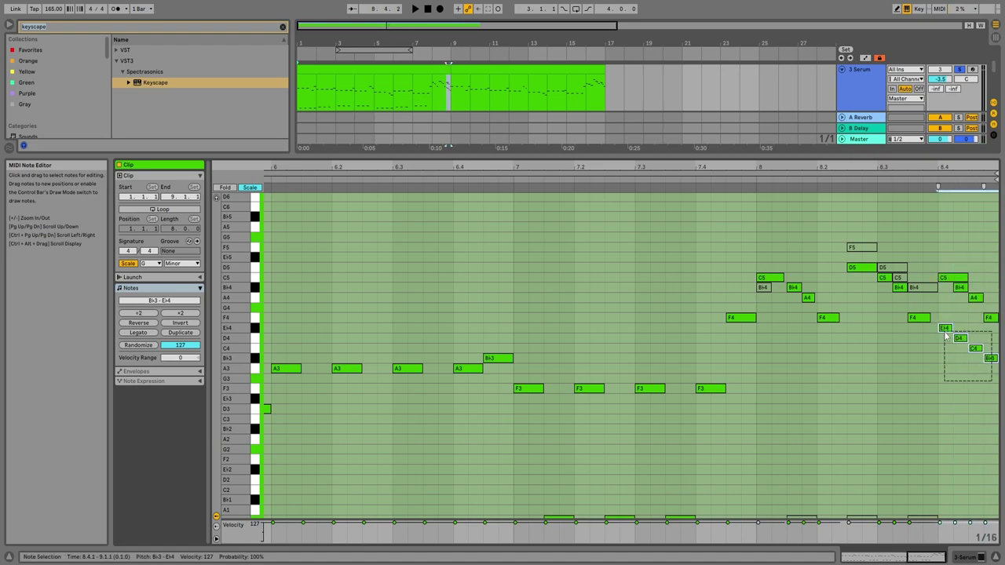
pyautogui.press('space')
pyautogui.click(944, 278)
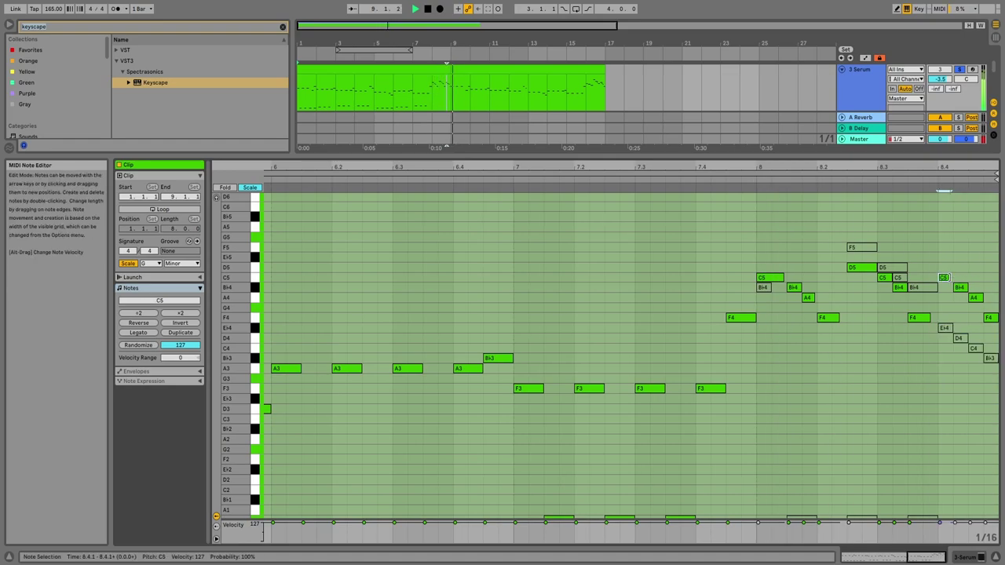
pyautogui.press('space')
# Try D4 as the last sixteenth and G4 before it in bar 8's alternative ending, and play it.
pyautogui.doubleClick(990, 338)
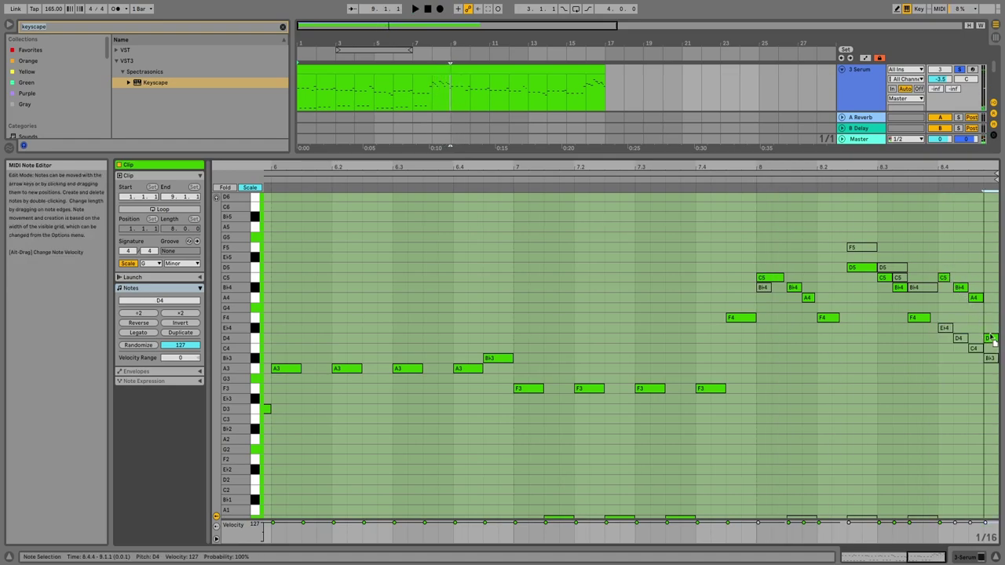
pyautogui.click(817, 179)
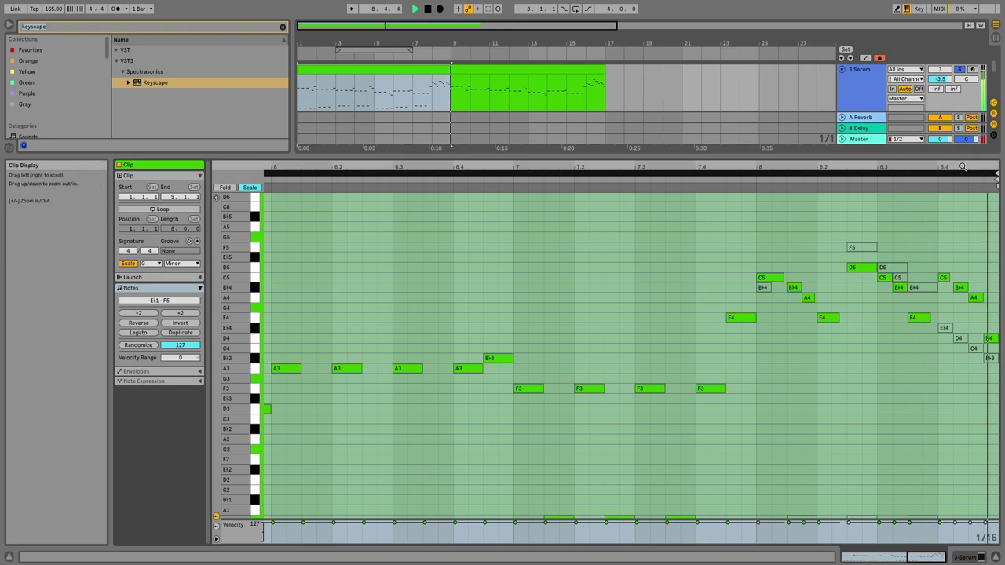
pyautogui.press('space')
pyautogui.doubleClick(971, 308)
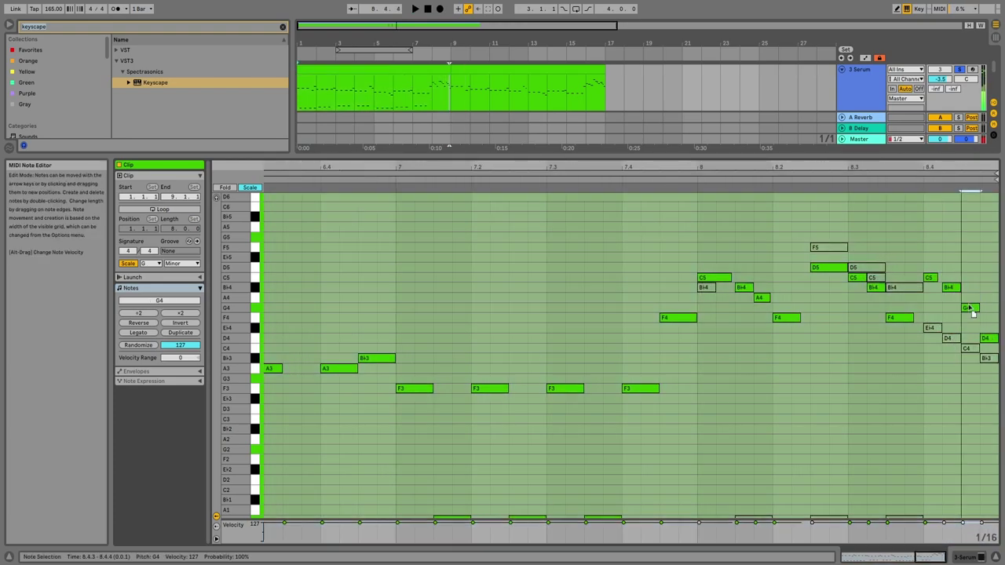
pyautogui.click(916, 180)
# Delete the alternative notes on beat 4 of bar 8, reactivate the E♭4, D4, C4, B♭3 run and play it.
pyautogui.moveTo(929, 262); pyautogui.dragTo(987, 368)
pyautogui.press('Delete')
pyautogui.click(918, 180)
pyautogui.press('space')
pyautogui.click(914, 179)
pyautogui.press('Down')
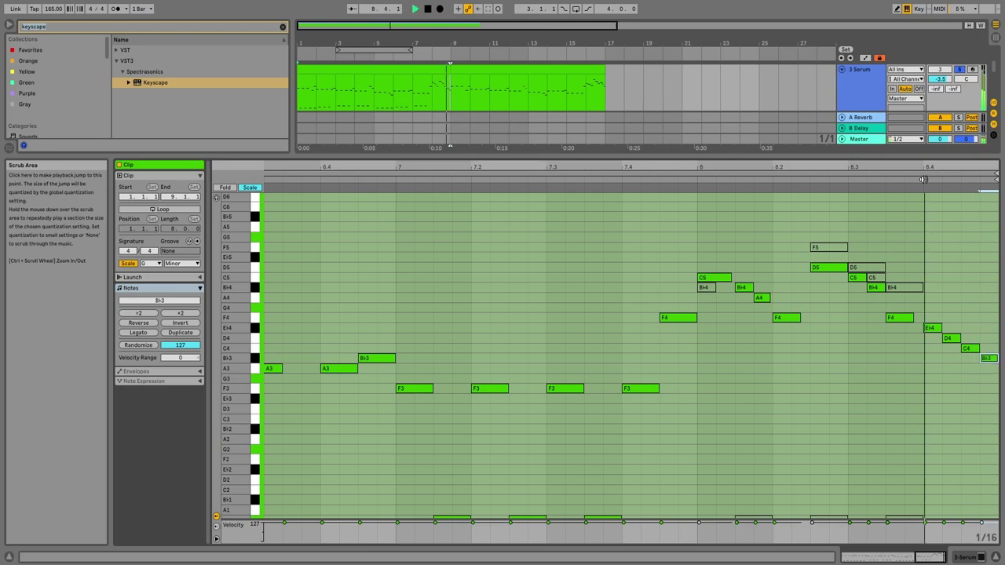
pyautogui.press('space')
# Shorten the four descending sixteenths on beat 4 of bar 8 slightly and play the ending.
pyautogui.moveTo(936, 317); pyautogui.dragTo(994, 399)
pyautogui.moveTo(978, 349); pyautogui.dragTo(974, 348)
pyautogui.click(869, 181)
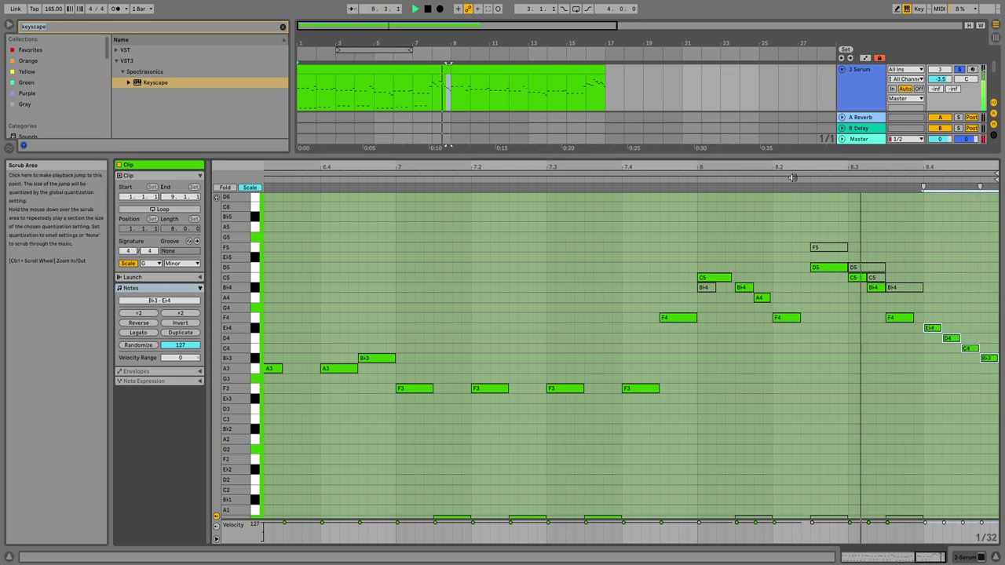
pyautogui.press('space')
# Open the lead track's Serum plug-in window, check its settings and close it.
pyautogui.click(966, 557)
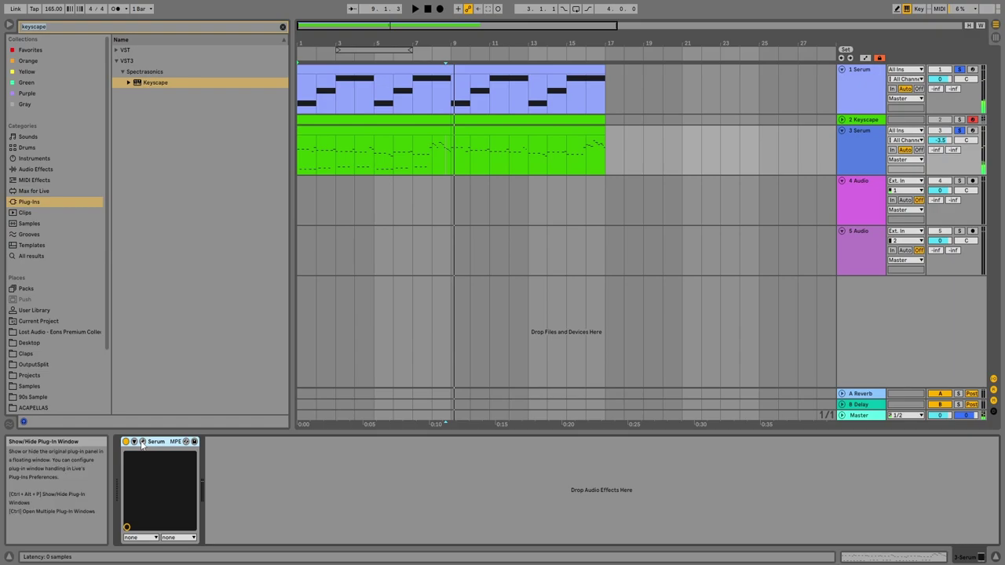
pyautogui.click(142, 442)
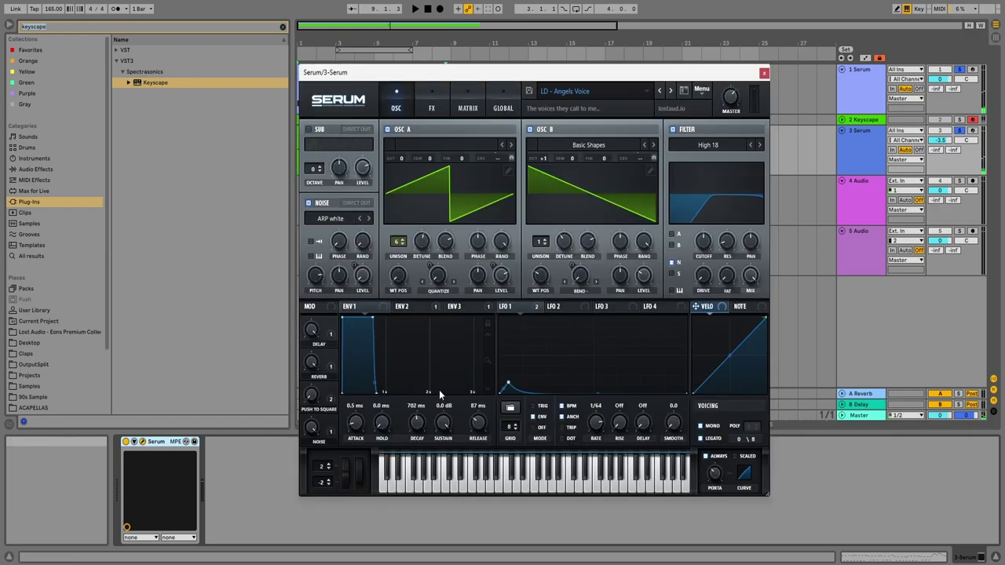
pyautogui.click(764, 74)
# Show the lead's automation, lower Serum's PortTime across bar 8 to 3 ms, and play the section.
pyautogui.click(431, 129)
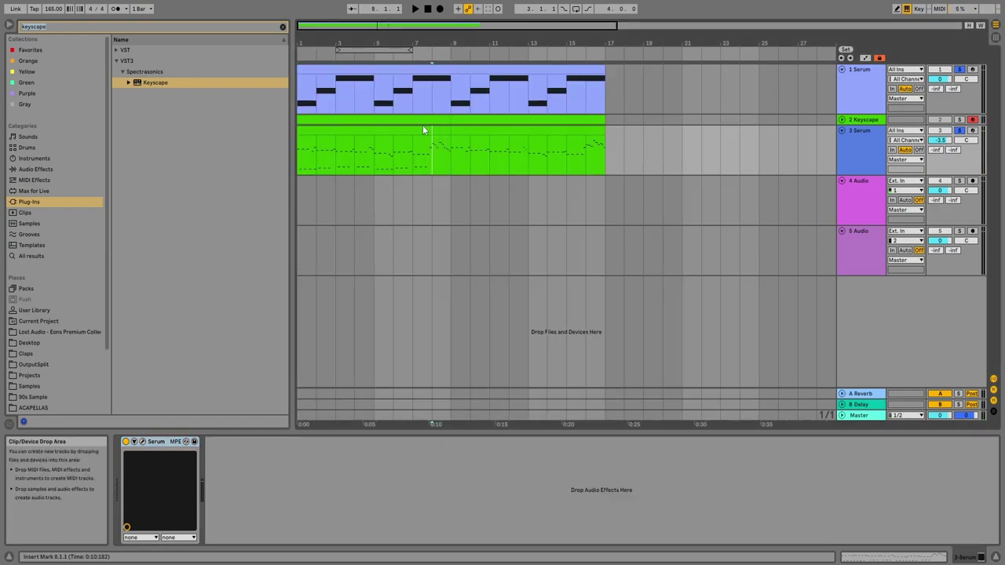
pyautogui.click(864, 59)
pyautogui.scroll(3, 449, 159)
pyautogui.click(508, 144)
pyautogui.press('space')
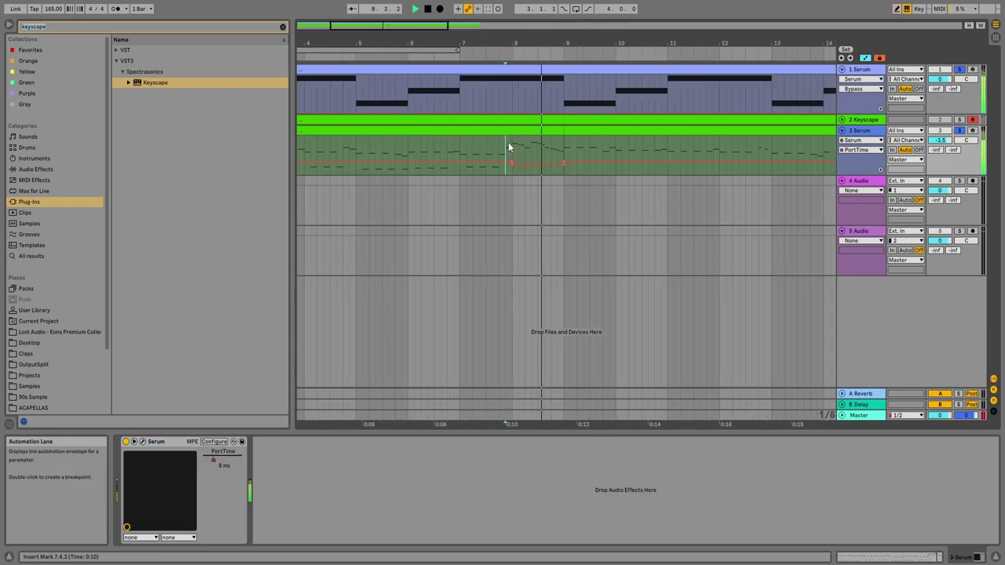
pyautogui.moveTo(544, 157); pyautogui.dragTo(544, 161)
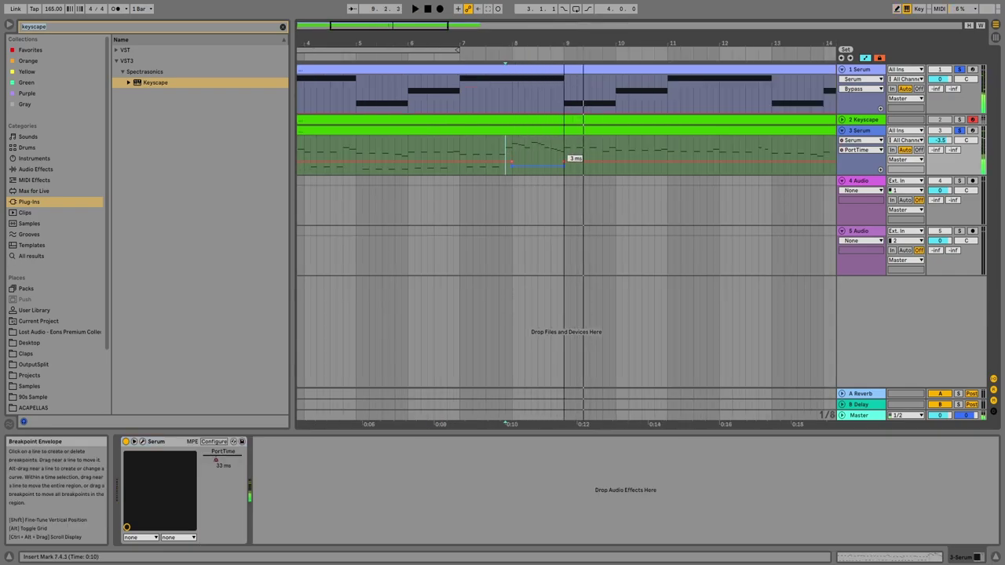
pyautogui.click(490, 141)
pyautogui.click(410, 143)
pyautogui.press('space')
# Replace the lead clip in bars 9 to 16 with a copy of the bars 1 to 8 clip and play through it.
pyautogui.moveTo(425, 142); pyautogui.dragTo(621, 128)
pyautogui.click(620, 130)
pyautogui.click(472, 148)
pyautogui.click(466, 130)
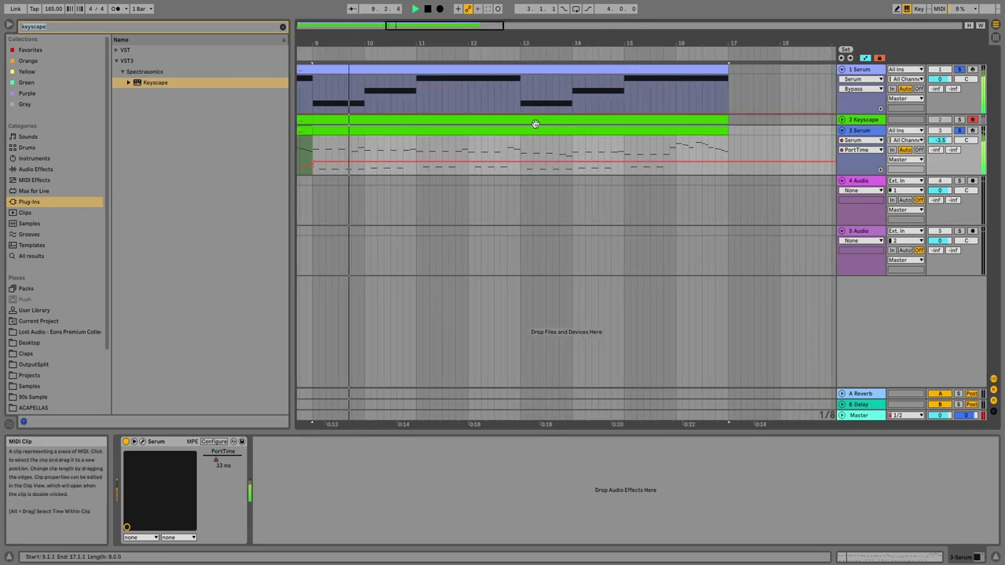
pyautogui.click(503, 144)
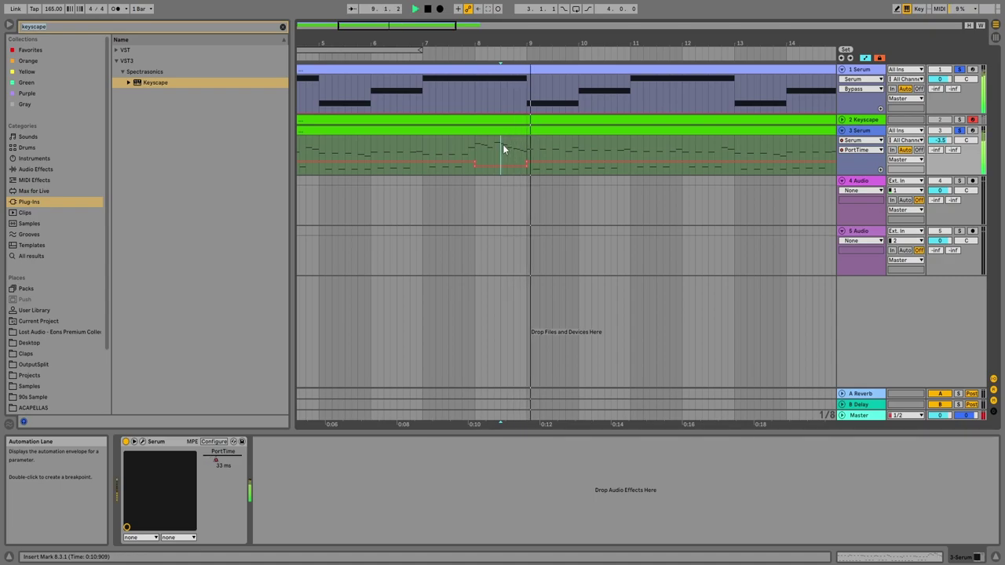
pyautogui.moveTo(434, 24); pyautogui.dragTo(434, 1)
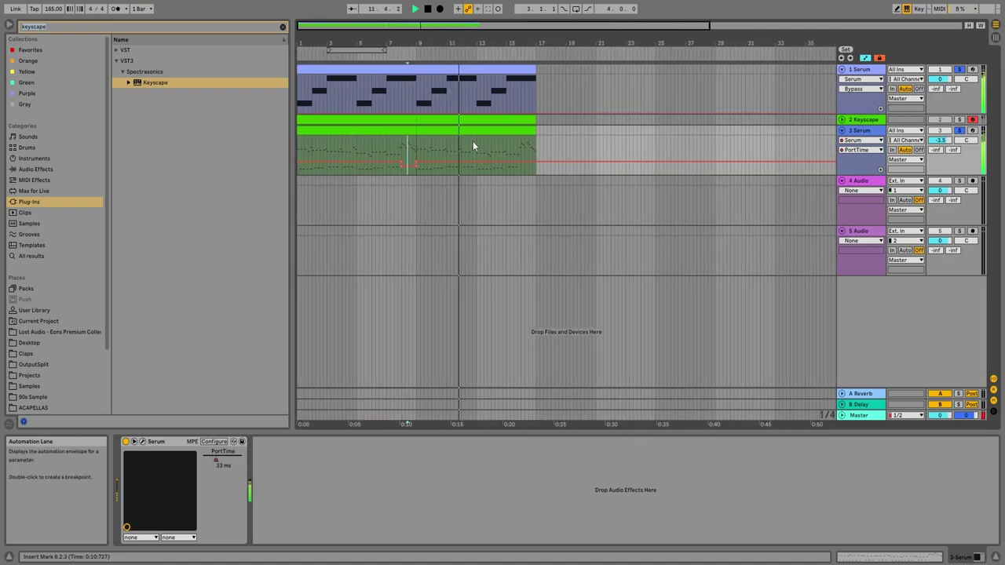
# Lower the bass track's volume to -2.3 dB and step back through the bass Serum's presets past BA - Dystopia 2 and BA - Dao.
pyautogui.click(509, 129)
pyautogui.moveTo(940, 79); pyautogui.dragTo(940, 85)
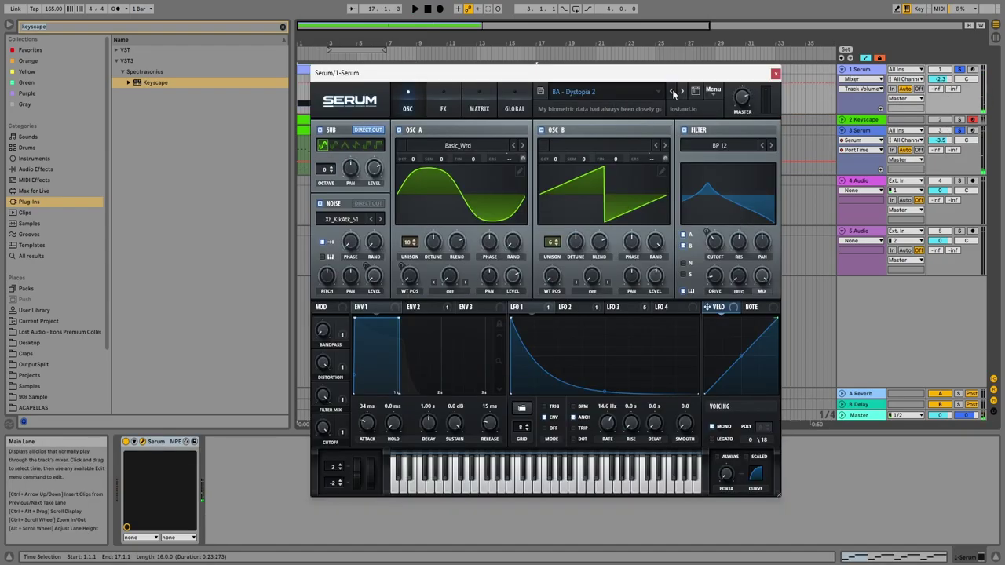
pyautogui.click(672, 91)
pyautogui.click(672, 90)
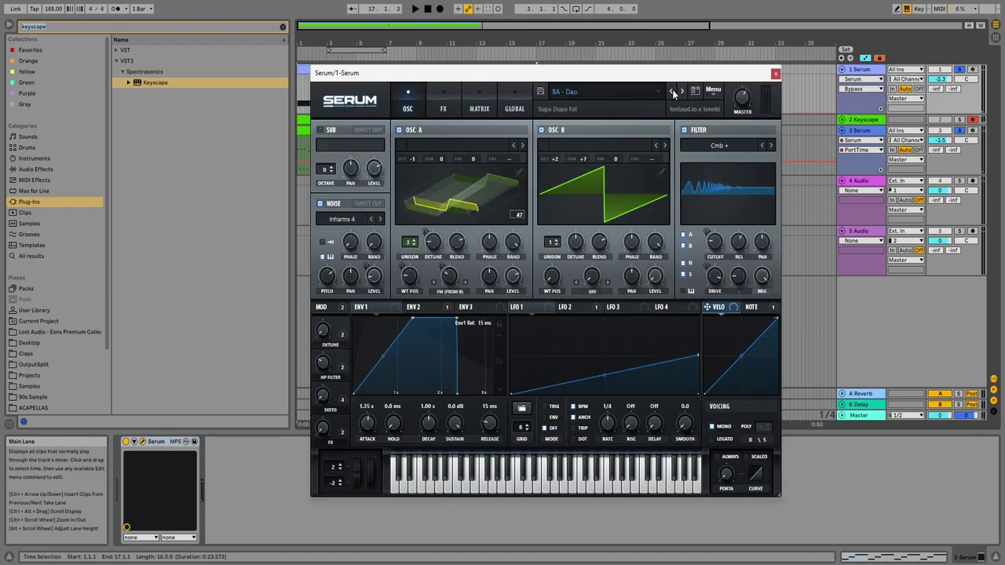
pyautogui.click(672, 89)
pyautogui.click(673, 89)
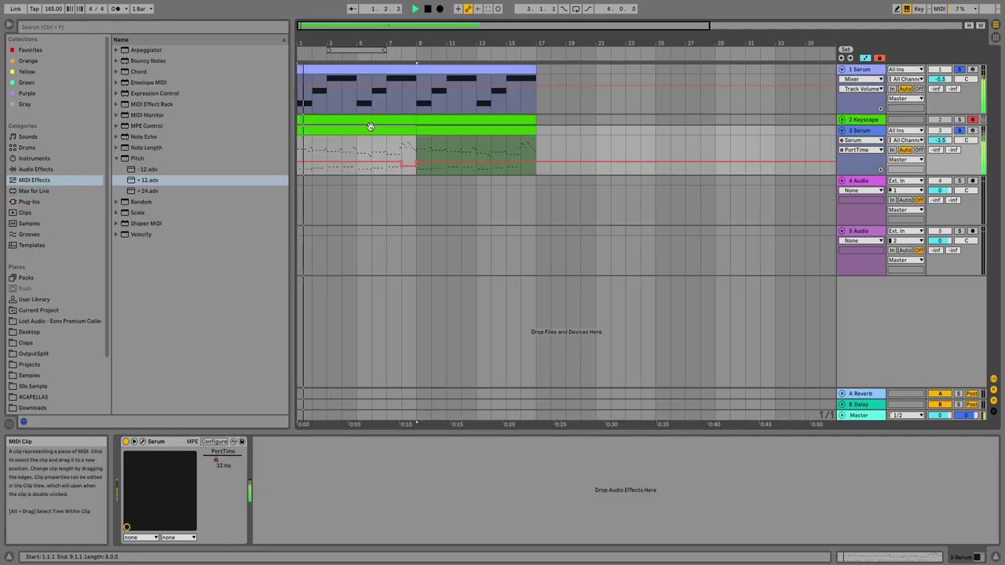
# Open the lead clip in bars 9 to 16 and move the four F3 notes in its bar 7 up to C4.
pyautogui.click(352, 463)
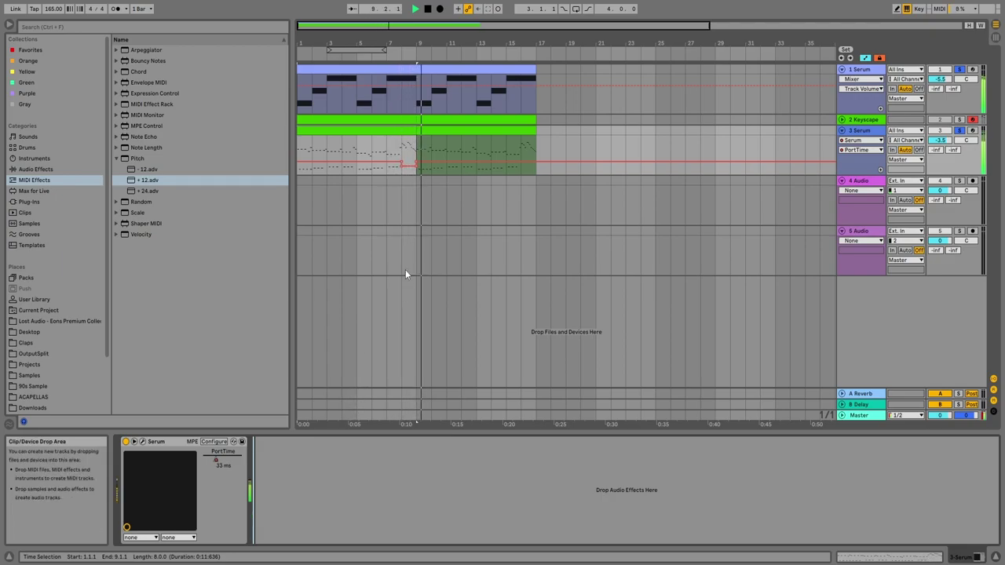
pyautogui.doubleClick(498, 127)
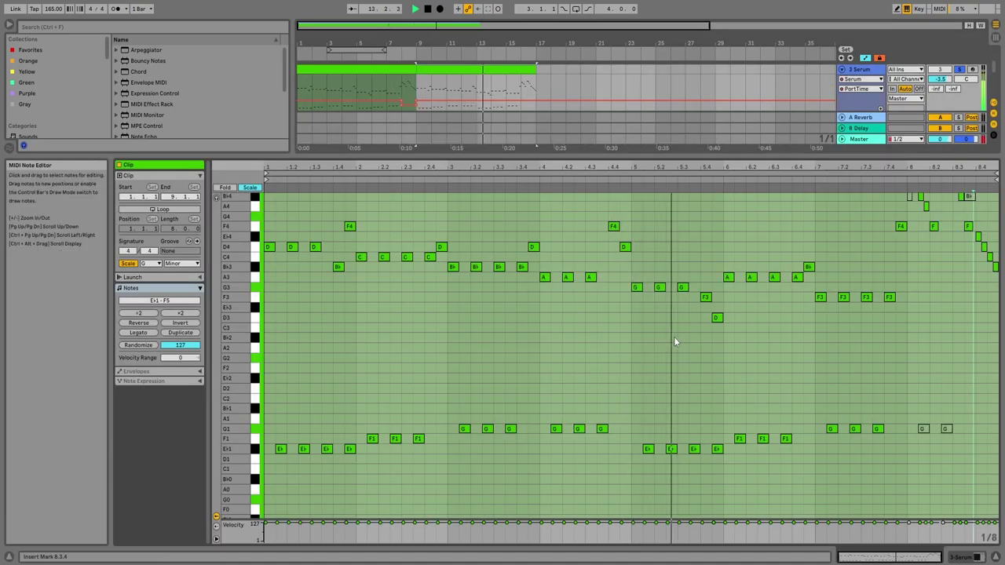
pyautogui.scroll(2, 661, 338)
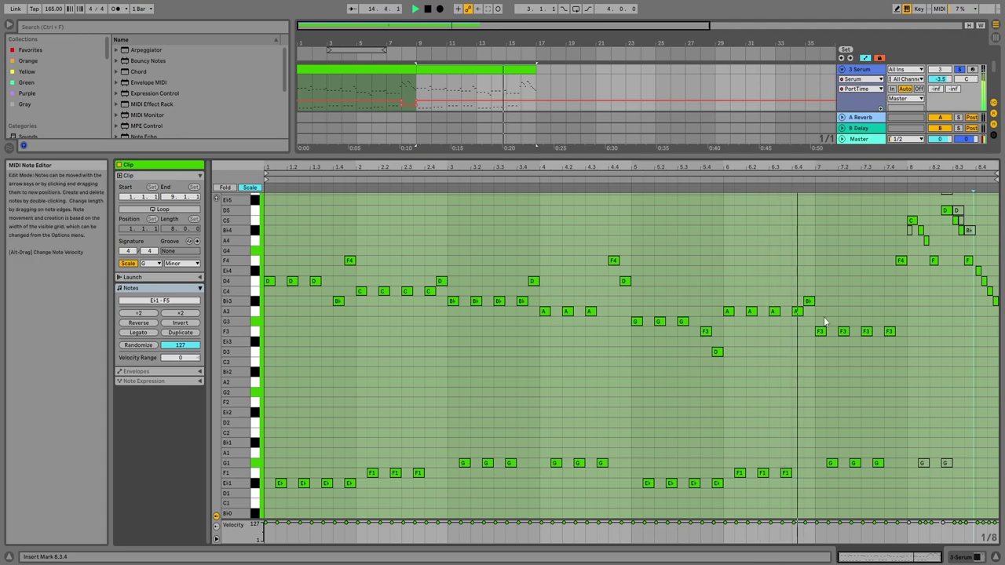
pyautogui.press('space')
pyautogui.moveTo(825, 316); pyautogui.dragTo(916, 336)
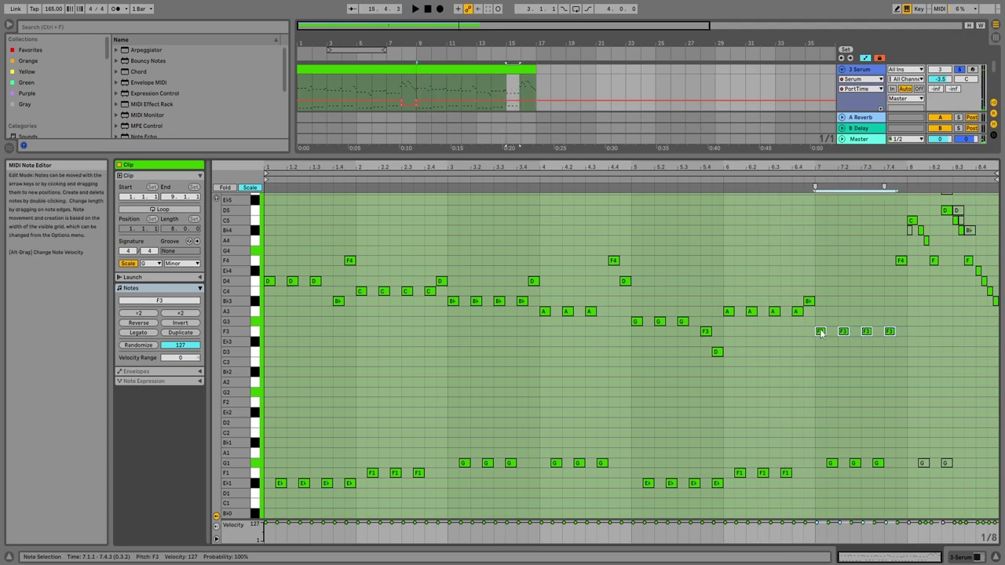
pyautogui.moveTo(822, 331); pyautogui.dragTo(821, 292)
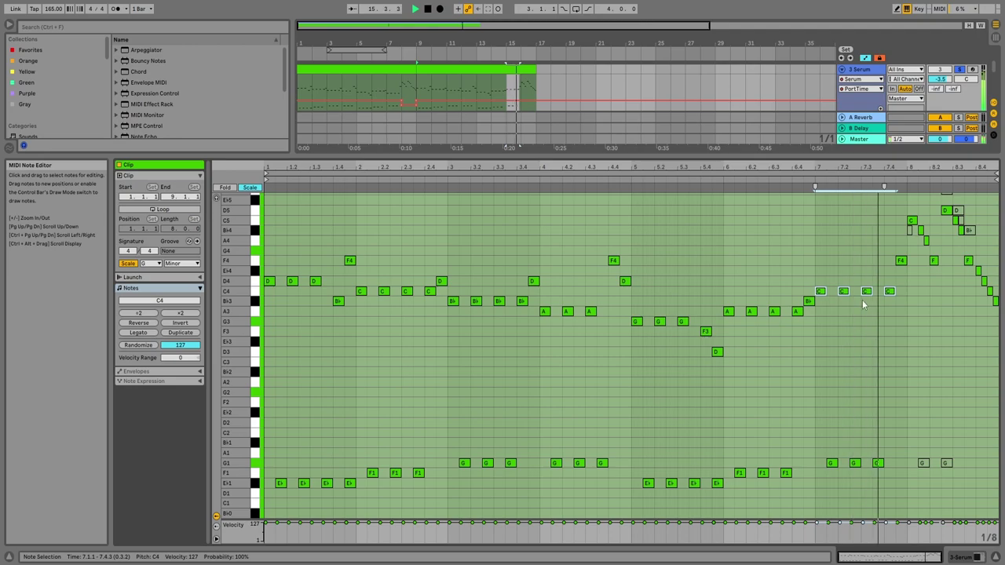
# Delete the high fill notes in bar 8, copy the four bar 7 notes there at D4 and play the ending.
pyautogui.scroll(3, 927, 264)
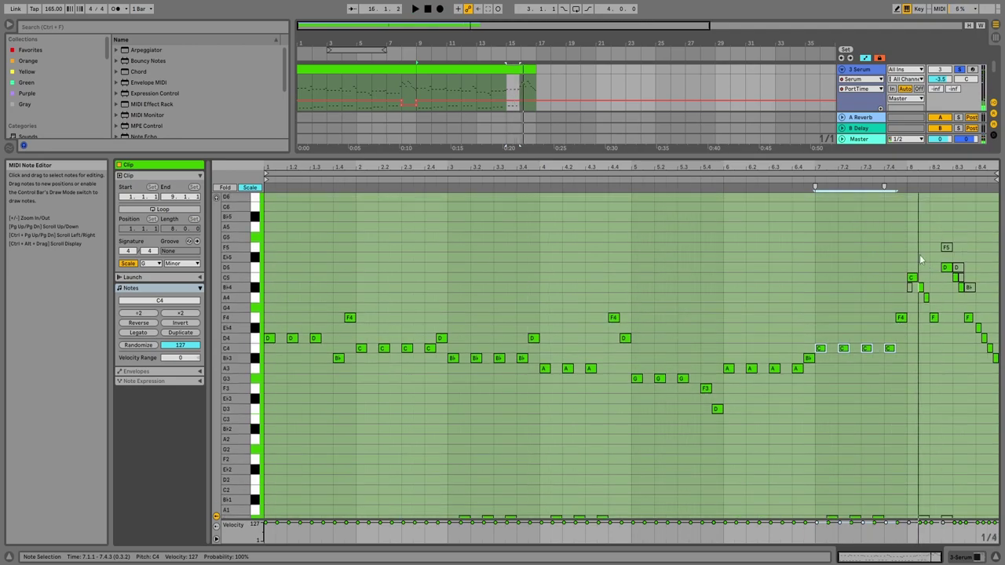
pyautogui.moveTo(913, 229); pyautogui.dragTo(970, 403)
pyautogui.press('Delete')
pyautogui.moveTo(901, 335)
pyautogui.mouseDown()
pyautogui.moveTo(819, 355)
pyautogui.moveTo(918, 341)
pyautogui.mouseUp()
pyautogui.press('space')
# Delete the leftover descending sixteenth notes on beat 4 of bar 8 and play from bar 7.
pyautogui.scroll(-4, 915, 354)
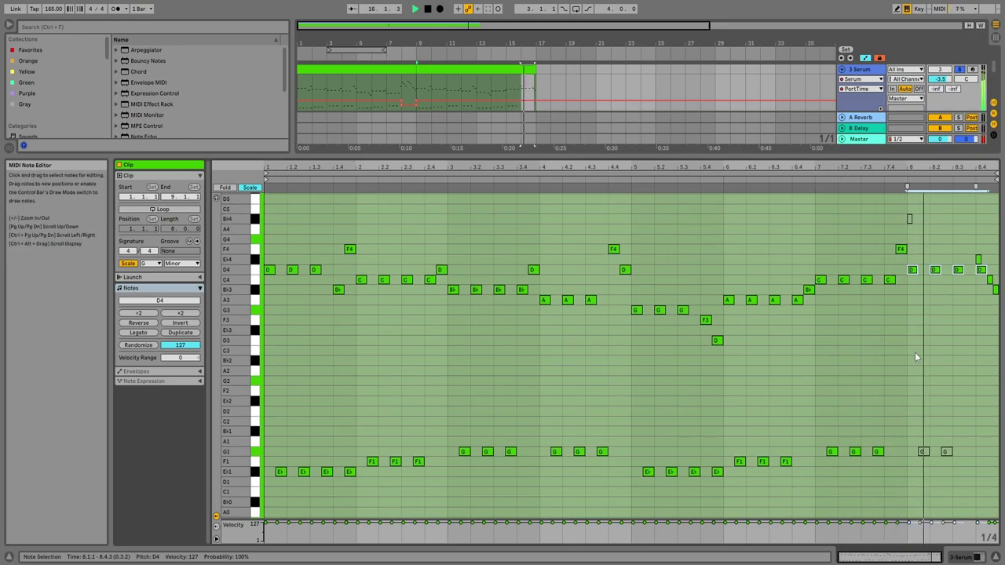
pyautogui.click(979, 261)
pyautogui.press('Delete')
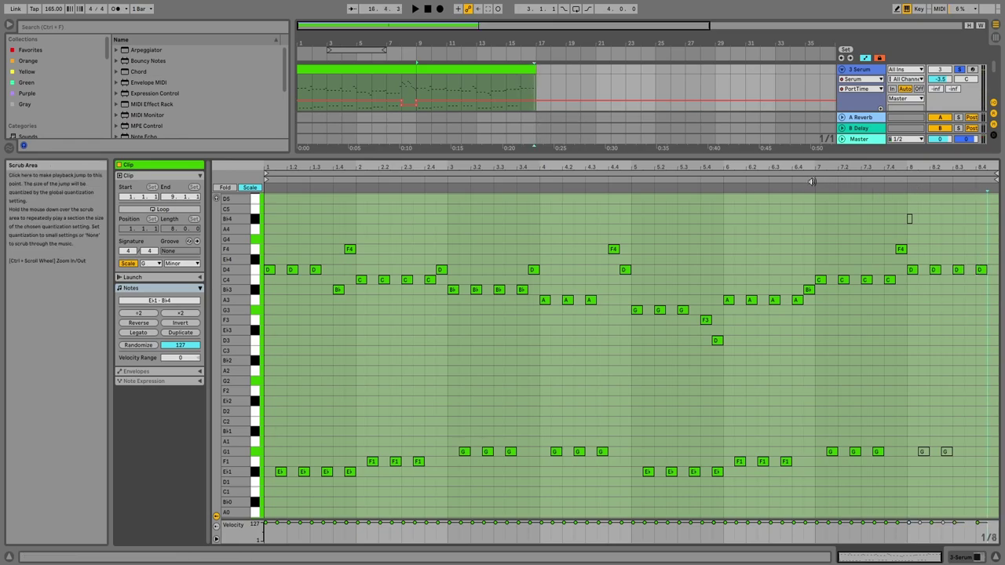
pyautogui.click(812, 182)
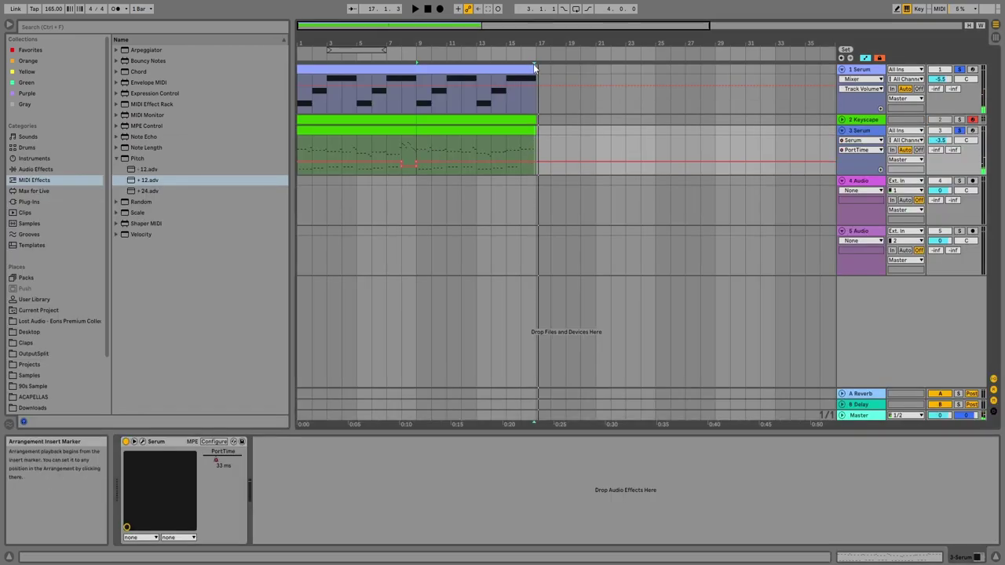
# Remove bar 16 from the bass clip and play the end of the section.
pyautogui.click(520, 69)
pyautogui.click(526, 102)
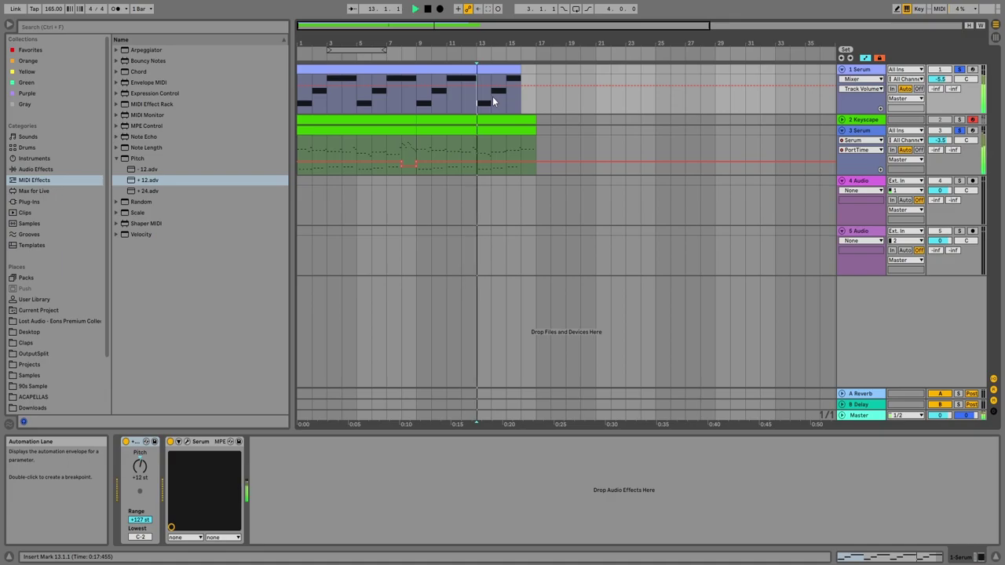
pyautogui.press('space')
pyautogui.moveTo(519, 26); pyautogui.dragTo(519, 63)
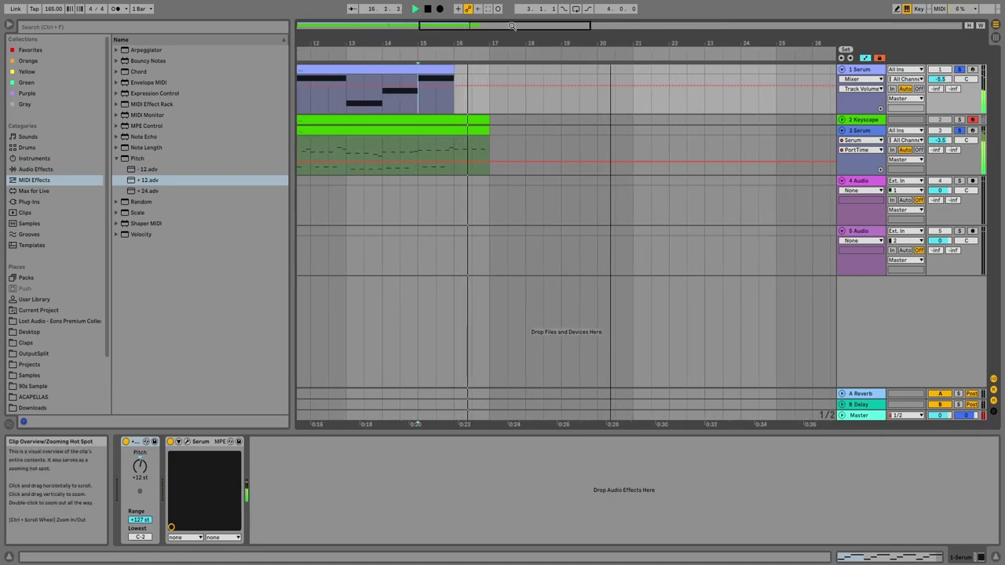
pyautogui.keyDown('ctrl'); pyautogui.keyDown('alt'); pyautogui.moveTo(514, 128); pyautogui.dragTo(644, 115); pyautogui.keyUp('alt'); pyautogui.keyUp('ctrl')
pyautogui.press('space')
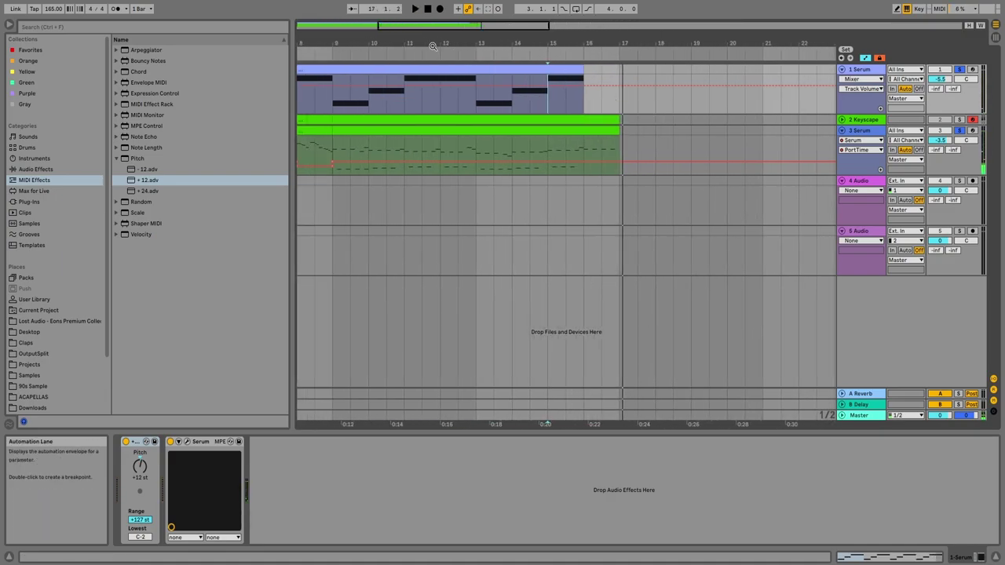
# Copy the lead's bars 1 to 8 to bars 17 to 24, including bar 8's PortTime automation dip for bar 24.
pyautogui.doubleClick(432, 26)
pyautogui.keyDown('ctrl'); pyautogui.moveTo(424, 131); pyautogui.dragTo(499, 132); pyautogui.keyUp('ctrl')
pyautogui.moveTo(429, 29); pyautogui.dragTo(429, 110)
pyautogui.click(412, 130)
pyautogui.click(572, 145)
pyautogui.moveTo(443, 145); pyautogui.dragTo(423, 148)
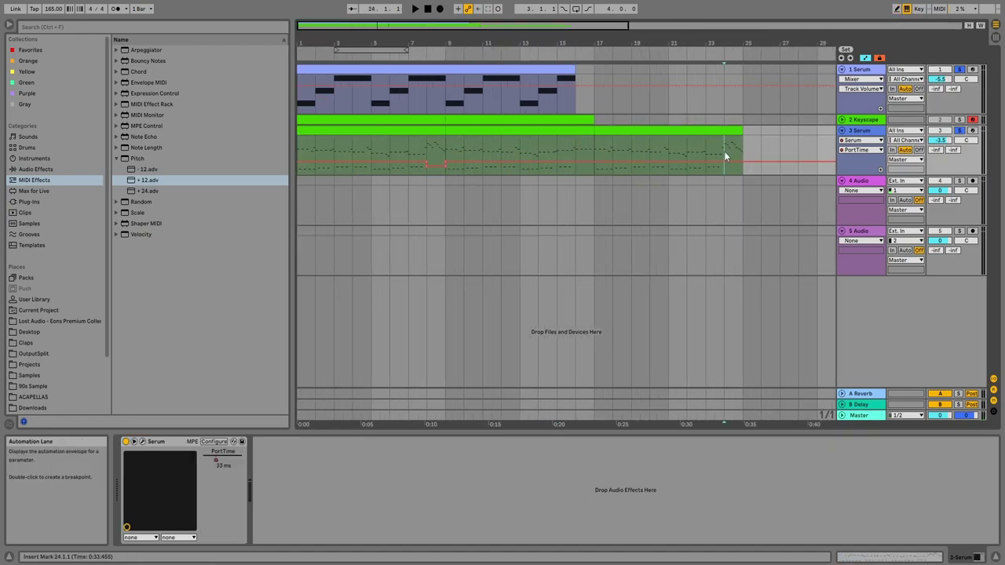
# Browse to the Drum Loops folder of the Lost Audio Ether Drum Collection and widen the browser to show full file names.
pyautogui.click(37, 322)
pyautogui.click(115, 60)
pyautogui.click(122, 83)
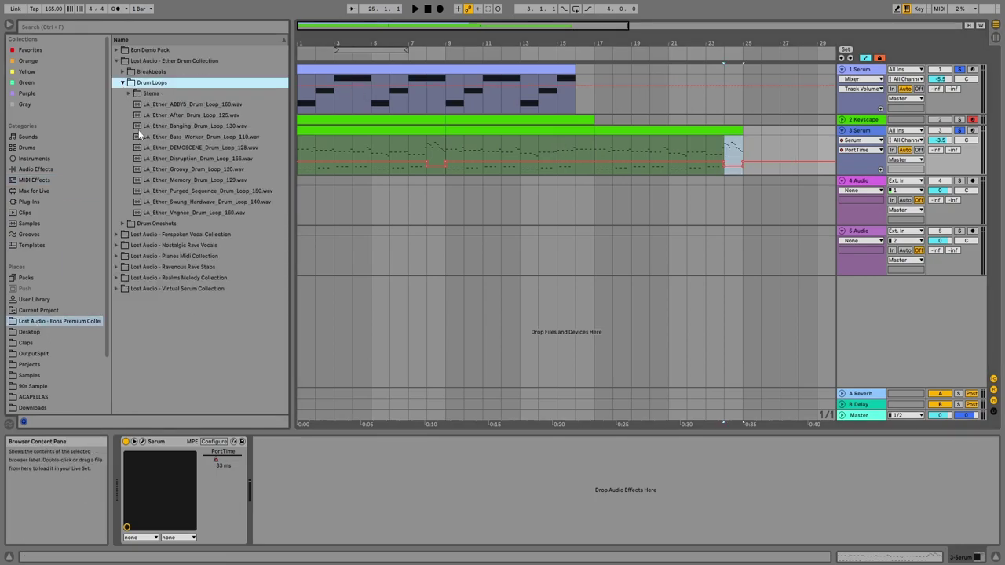
pyautogui.moveTo(292, 128); pyautogui.dragTo(402, 130)
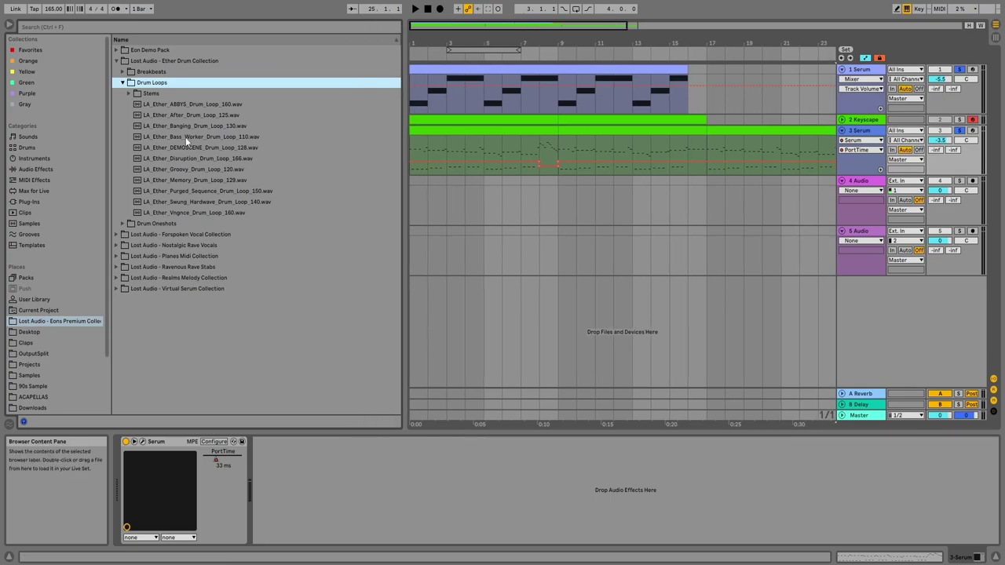
# Audition LA_Ether_Vngnce_Drum_Loop_160.wav, place it on a new audio track at bar 17 and play it with the lead.
pyautogui.click(179, 216)
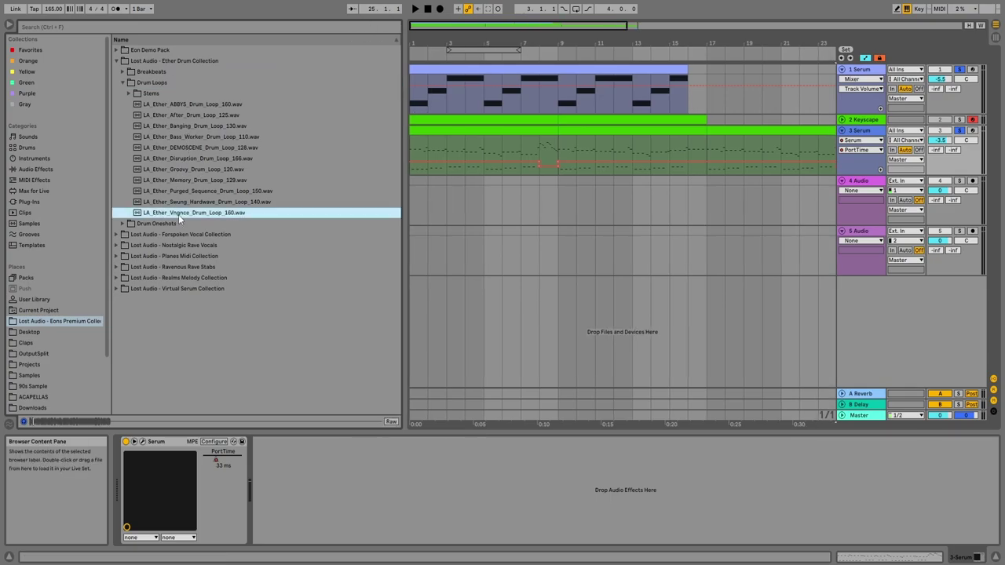
pyautogui.moveTo(179, 215); pyautogui.dragTo(706, 307)
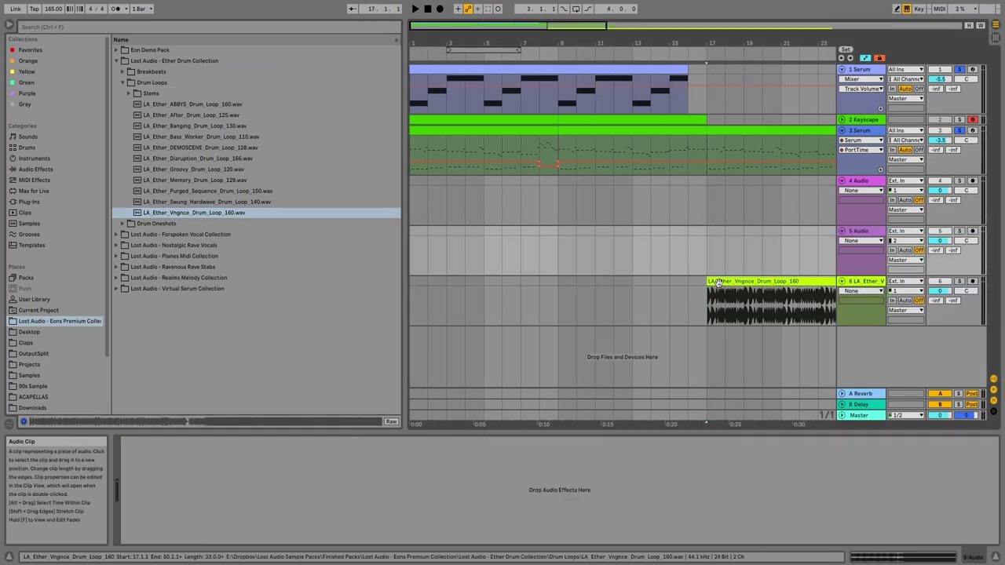
pyautogui.click(651, 284)
pyautogui.hscroll(1, 656, 266)
pyautogui.moveTo(655, 267); pyautogui.dragTo(511, 266)
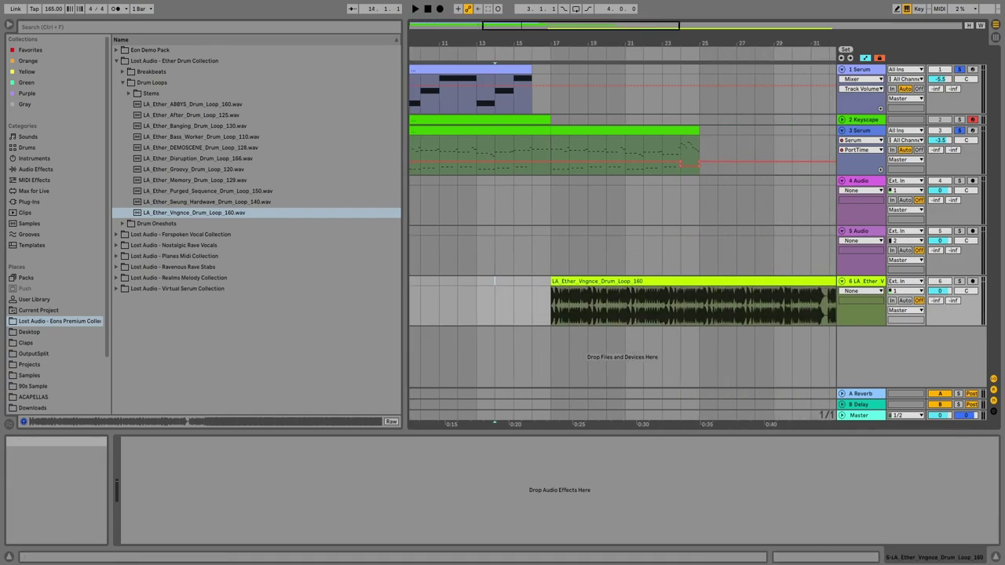
pyautogui.doubleClick(684, 279)
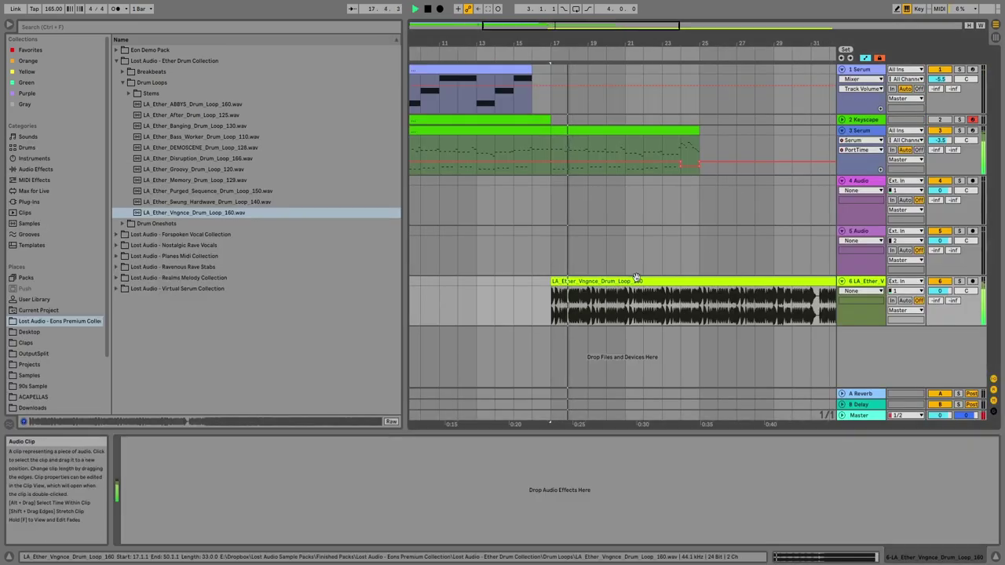
pyautogui.moveTo(565, 35); pyautogui.dragTo(609, 23)
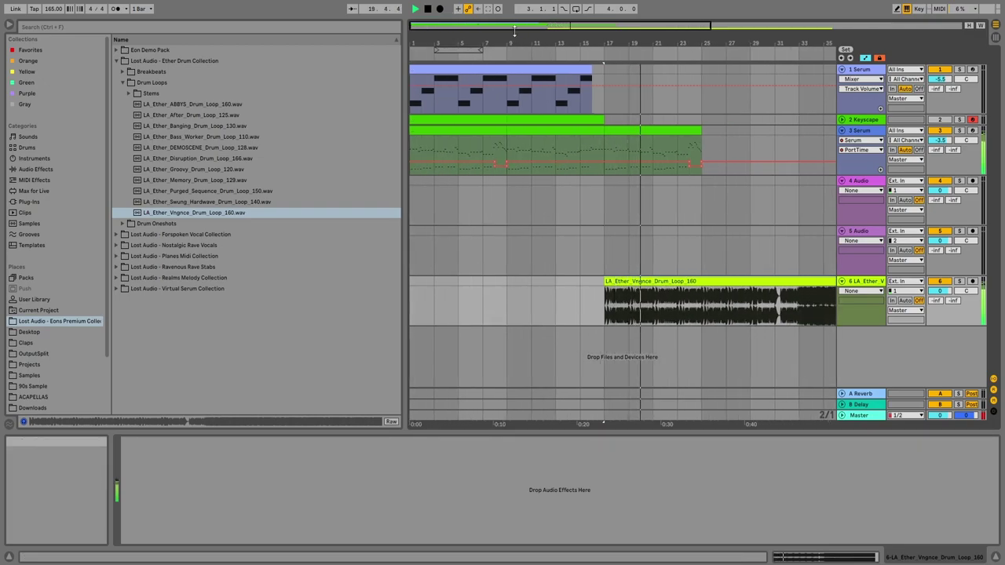
# Extend the lead with another eight-bar clip copy covering bars 25 to 32.
pyautogui.click(553, 126)
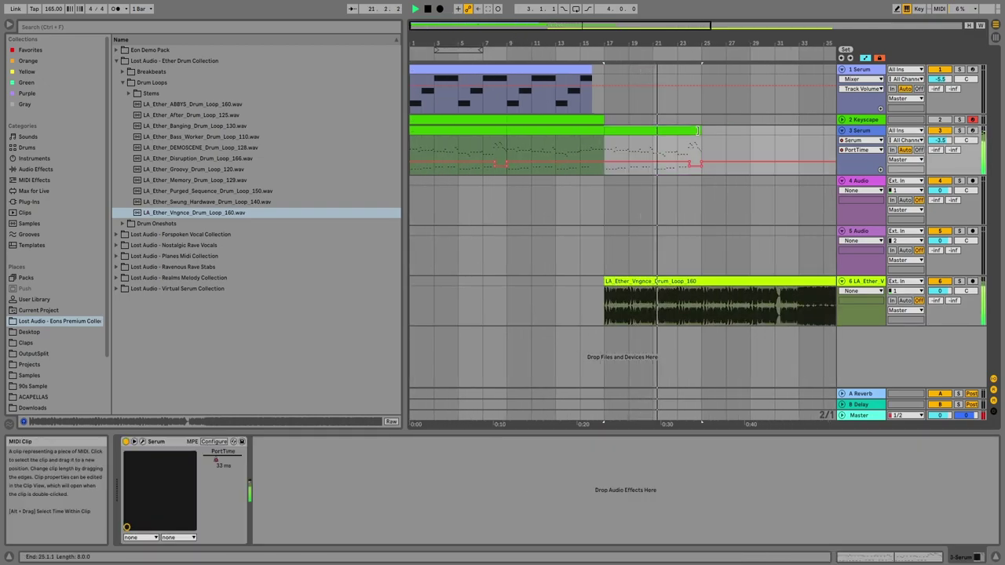
pyautogui.hotkey('ctrl', 'd')
pyautogui.moveTo(633, 30); pyautogui.dragTo(609, 38)
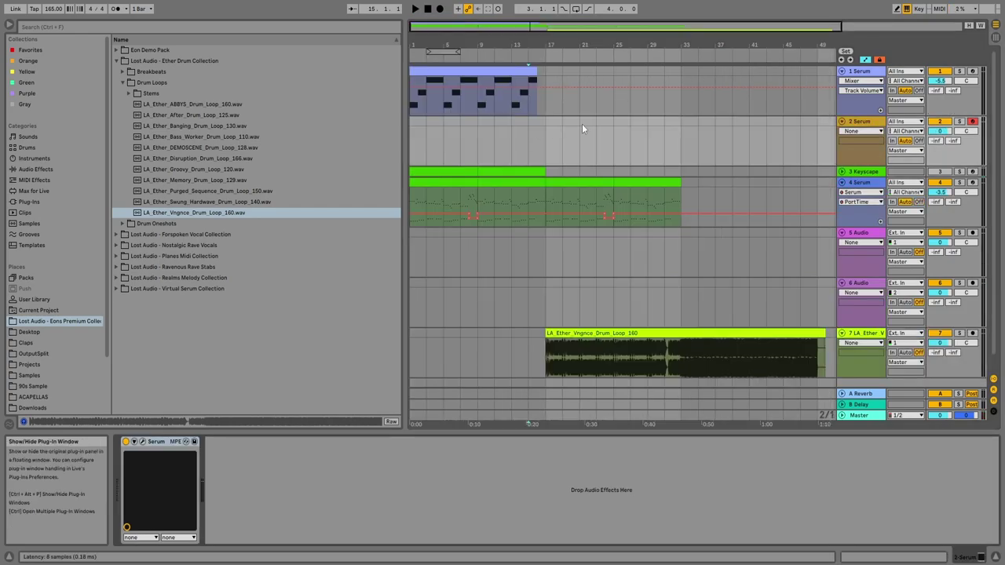
# Open the new track's Serum and try a preset from the Virtual Serum Presets folder.
pyautogui.hotkey('ctrl', 'alt', 'p')
pyautogui.click(645, 95)
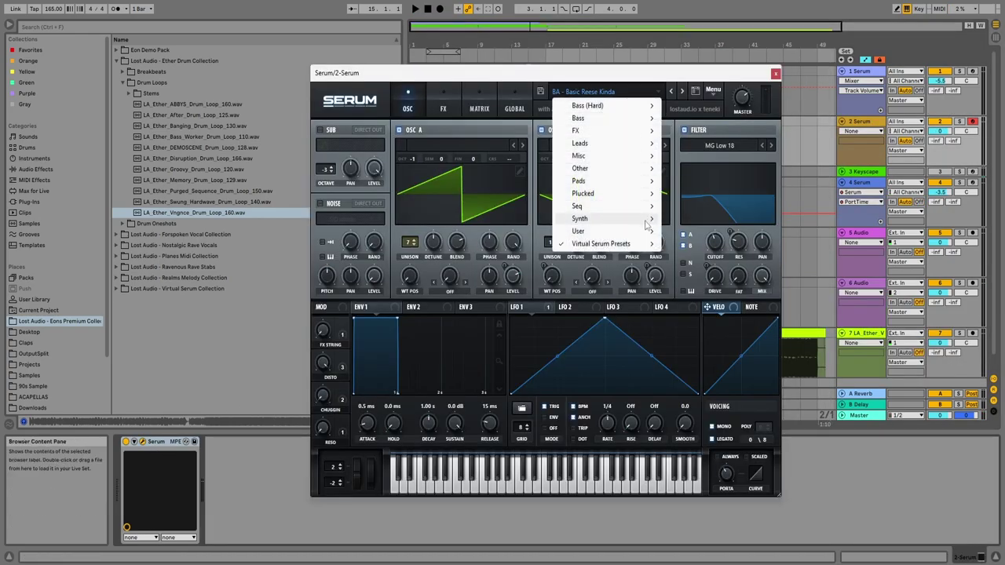
pyautogui.moveTo(640, 246)
pyautogui.click(718, 274)
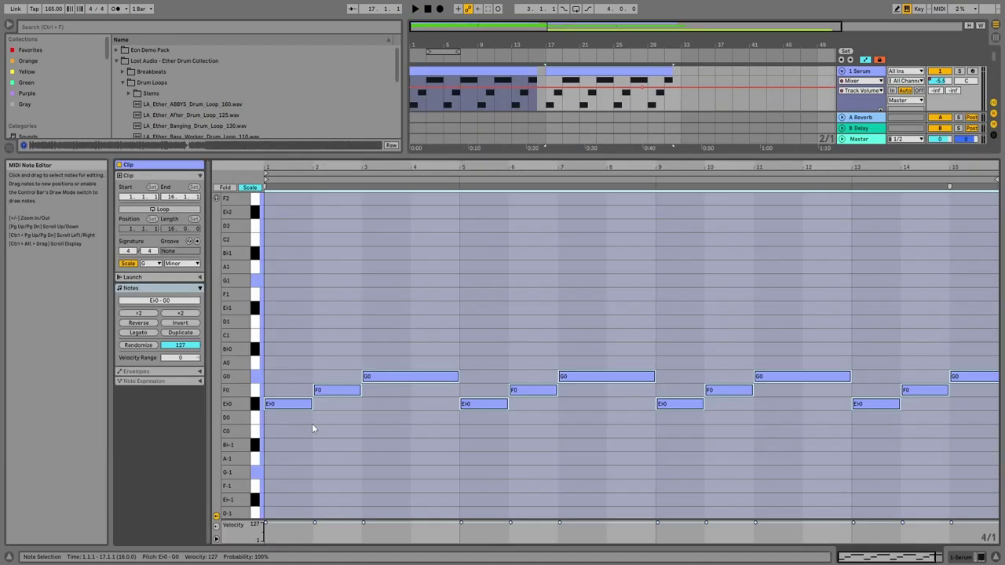
# In the bass copy at bar 17, split the bar 1 E♭0 and bar 2 F0 notes into four quarter notes each.
pyautogui.click(298, 405)
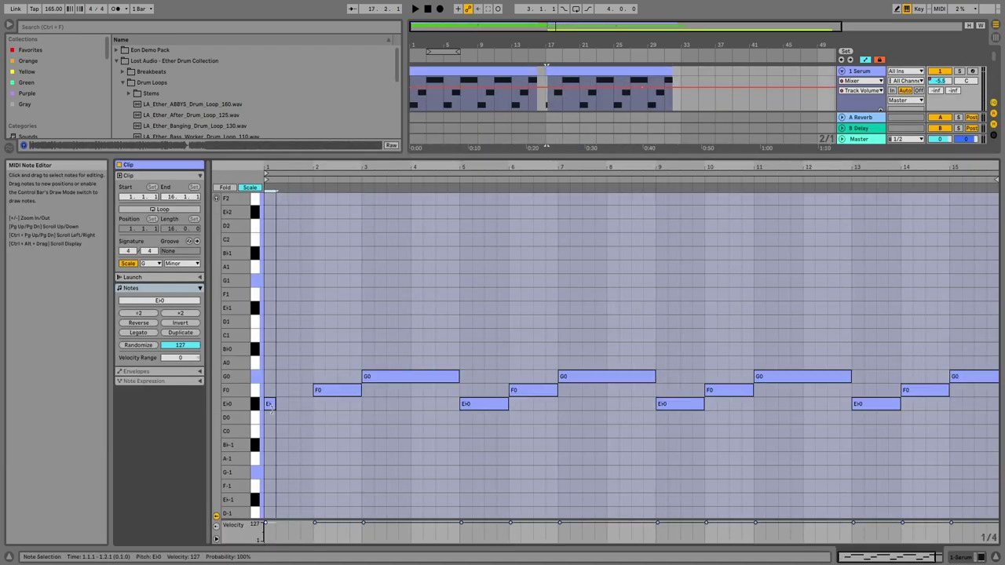
pyautogui.hotkey('ctrl', 'd')
pyautogui.hotkey('ctrl', 'd')
pyautogui.hotkey('ctrl', 'd')
pyautogui.moveTo(359, 390); pyautogui.dragTo(298, 393)
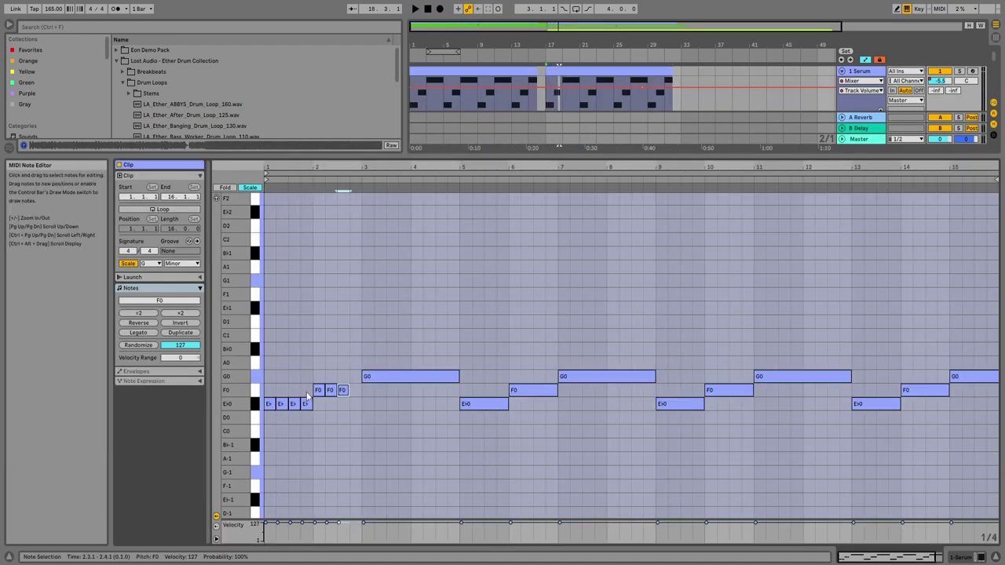
pyautogui.hotkey('ctrl', 'd')
# Shorten the bass G0 note at bar 3 to a quarter note and repeat it to fill bars 3 and 4.
pyautogui.moveTo(458, 377); pyautogui.dragTo(367, 376)
pyautogui.hotkey('ctrl', 'd')
pyautogui.hotkey('ctrl', 'd')
pyautogui.hotkey('ctrl', 'd')
pyautogui.hotkey('ctrl', 'd')
pyautogui.hotkey('ctrl', 'd')
pyautogui.hotkey('ctrl', 'd')
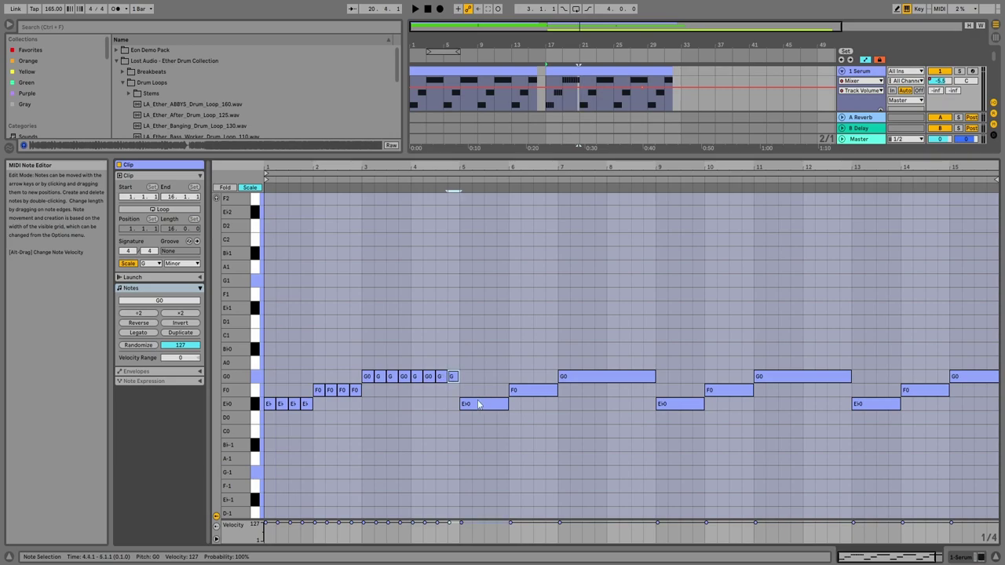
# Split the bass notes in clip bars 5 to 8 into quarter notes and duplicate bars 17 to 24 into bars 25 to 32.
pyautogui.moveTo(504, 407); pyautogui.dragTo(472, 411)
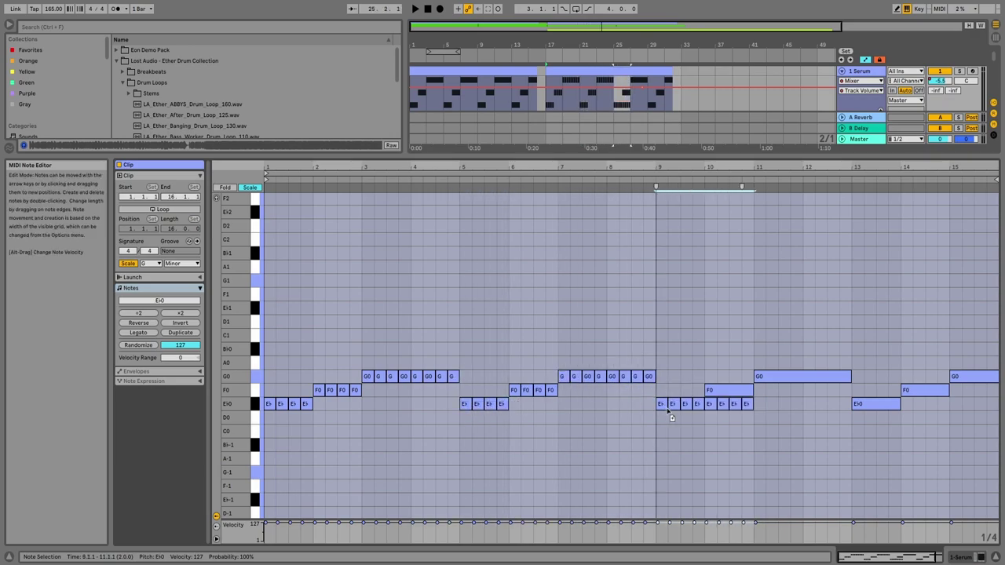
pyautogui.moveTo(613, 107); pyautogui.dragTo(545, 75)
pyautogui.hotkey('ctrl', 'd')
# Hide the automation lanes, select the bass clip at bar 17 and solo the bass and lead tracks.
pyautogui.press('a')
pyautogui.click(559, 72)
pyautogui.click(959, 72)
pyautogui.keyDown('ctrl'); pyautogui.click(959, 133); pyautogui.keyUp('ctrl')
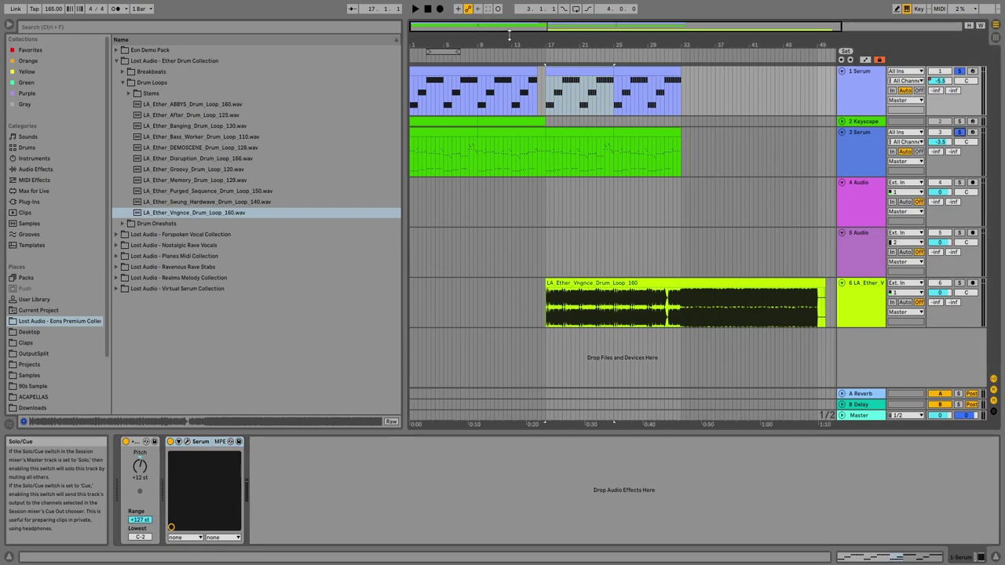
pyautogui.moveTo(579, 27); pyautogui.dragTo(580, 35)
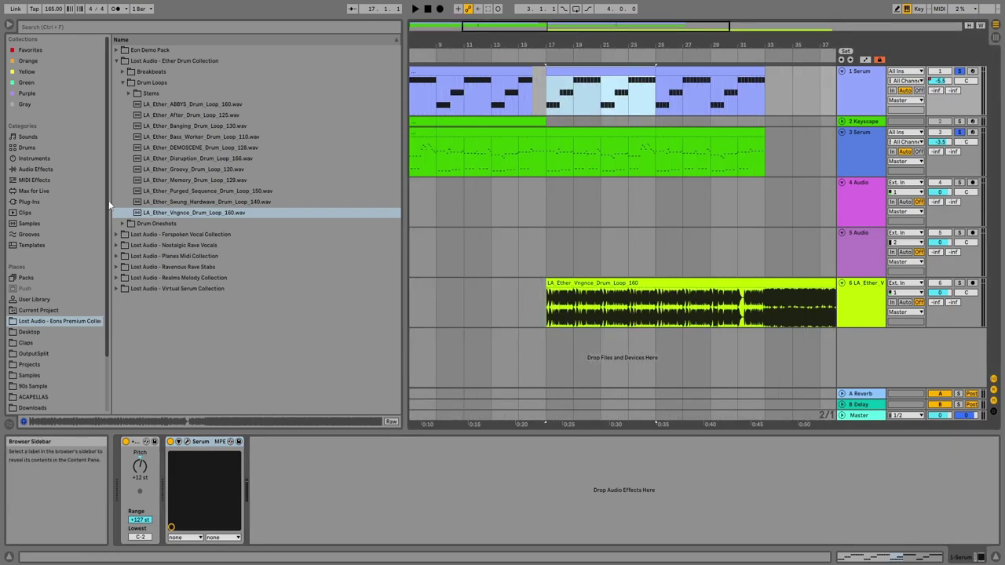
# Search the plug-ins for "shaper", load ShaperBox 3 on the bass track and show its Sidechain shapes.
pyautogui.click(32, 202)
pyautogui.click(113, 25)
pyautogui.write('shaper')
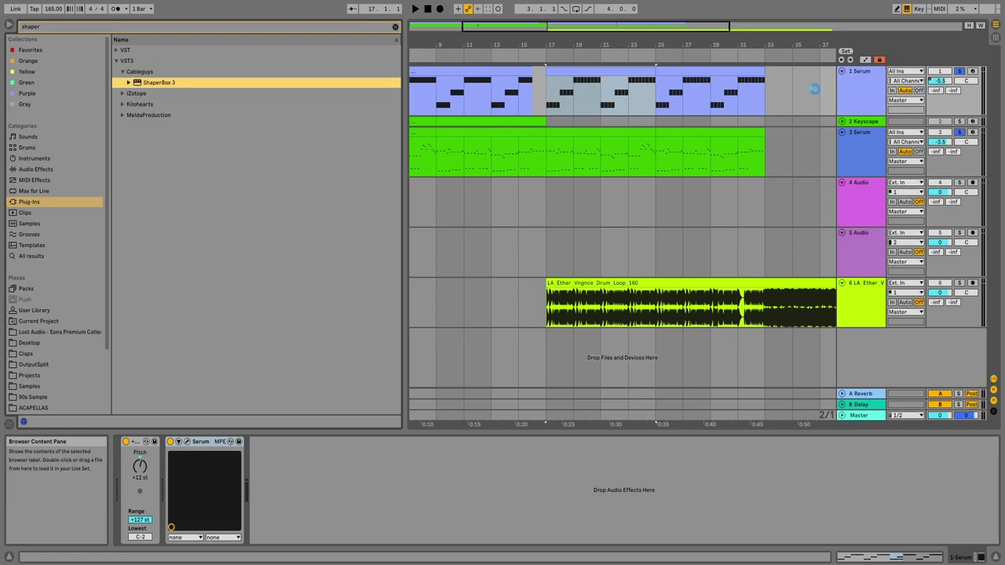
pyautogui.press('Return')
pyautogui.click(352, 416)
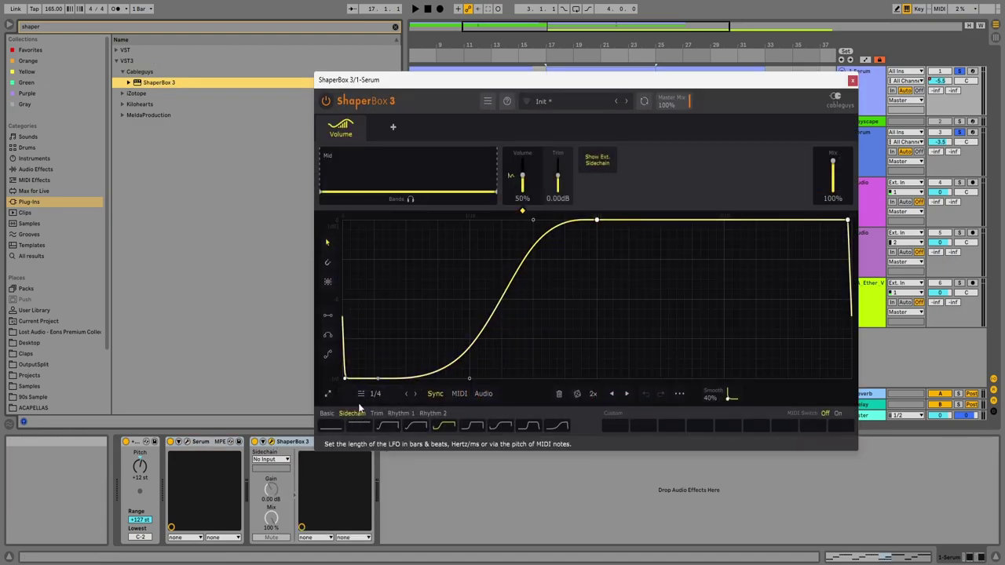
# Automate ShaperBox 3's device switch on the bass so it is off before bar 17 and on from bar 17.
pyautogui.click(853, 80)
pyautogui.click(254, 442)
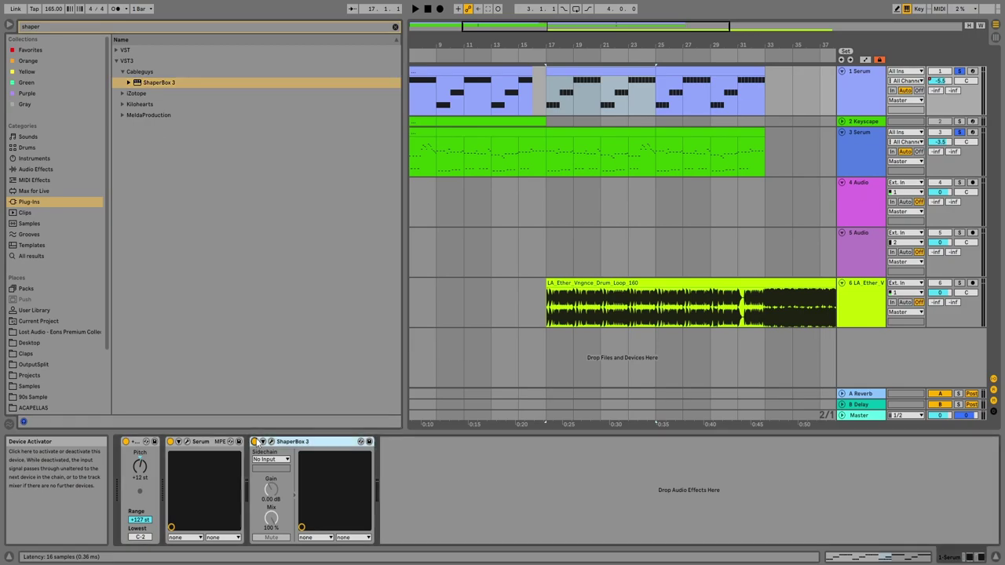
pyautogui.press('a')
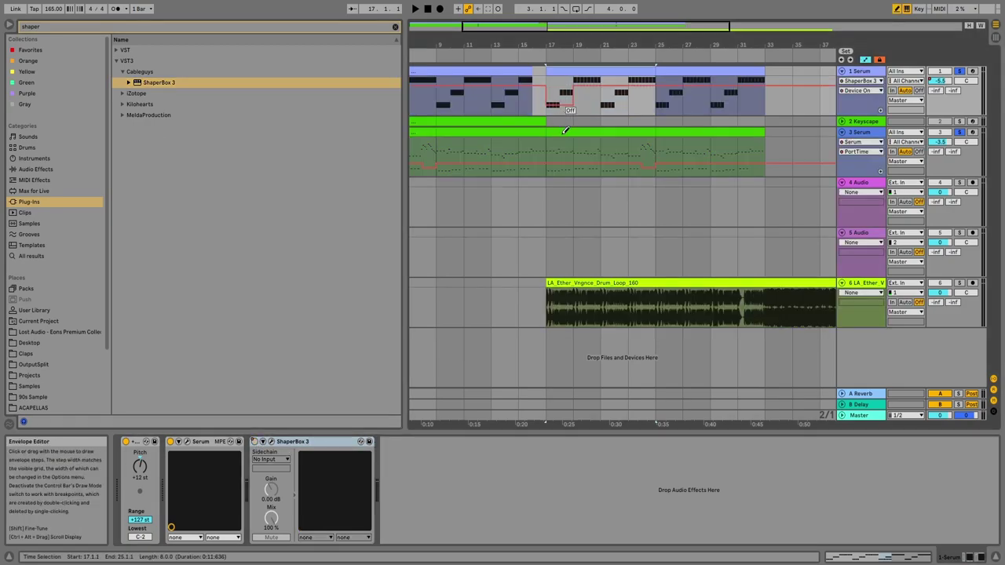
pyautogui.press('b')
pyautogui.click(559, 86)
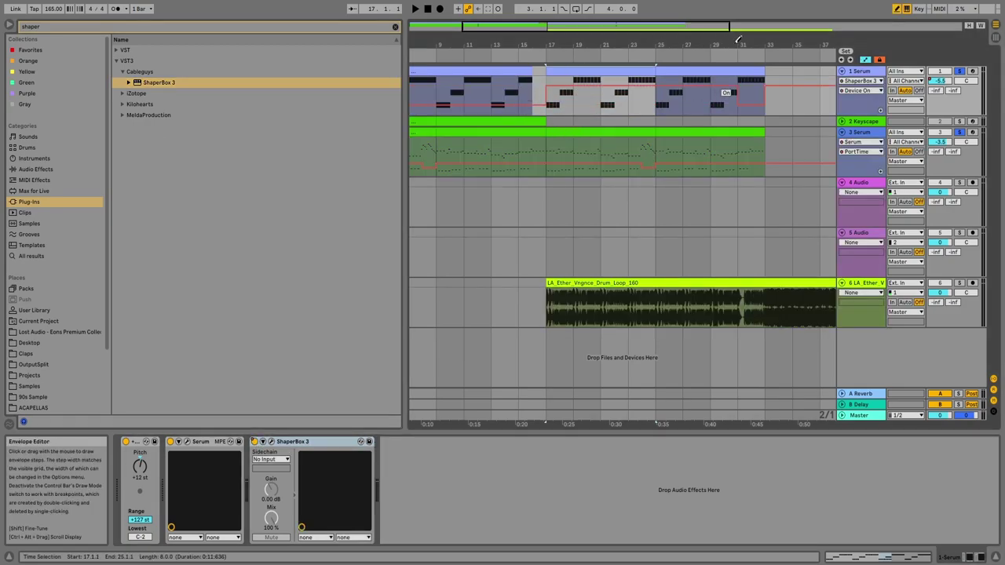
pyautogui.click(544, 76)
pyautogui.hotkey('ctrl', '1')
# Solo only the bass track and play its clip from bar 17.
pyautogui.click(959, 71)
pyautogui.click(576, 70)
pyautogui.press('space')
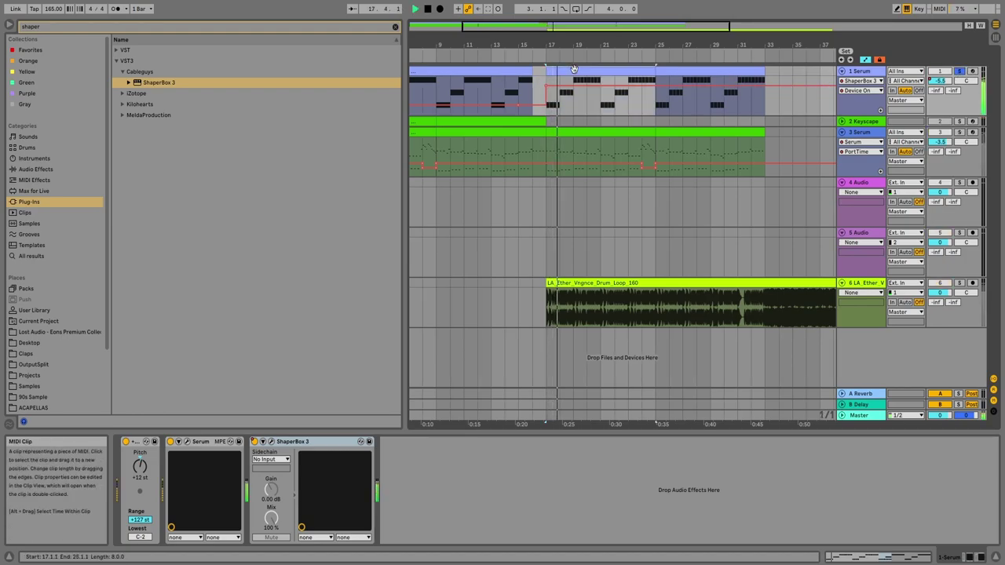
# Try halving and repeating the E♭0 notes in the first bar of the bass clip, then undo it.
pyautogui.doubleClick(575, 69)
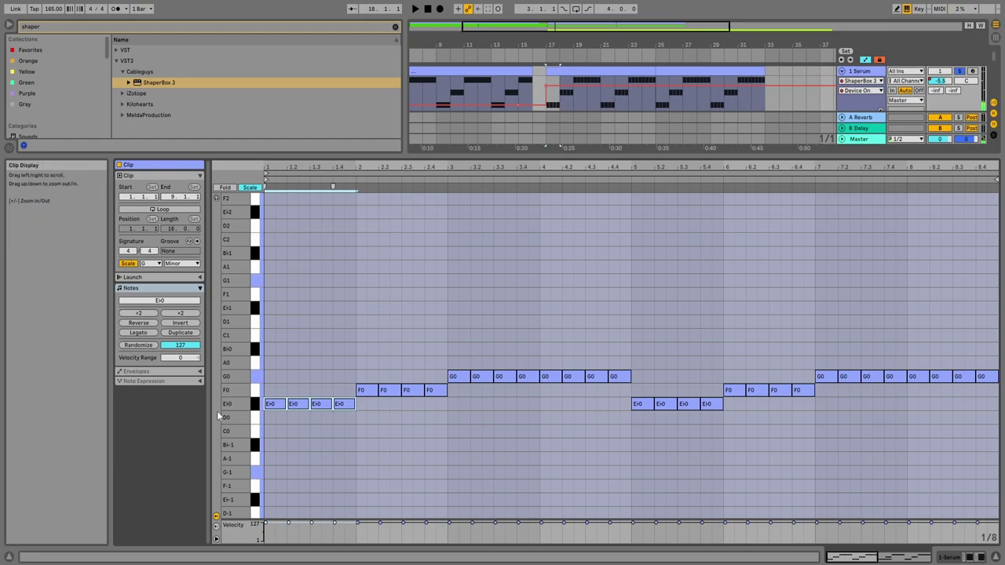
pyautogui.hotkey('ctrl', 'd')
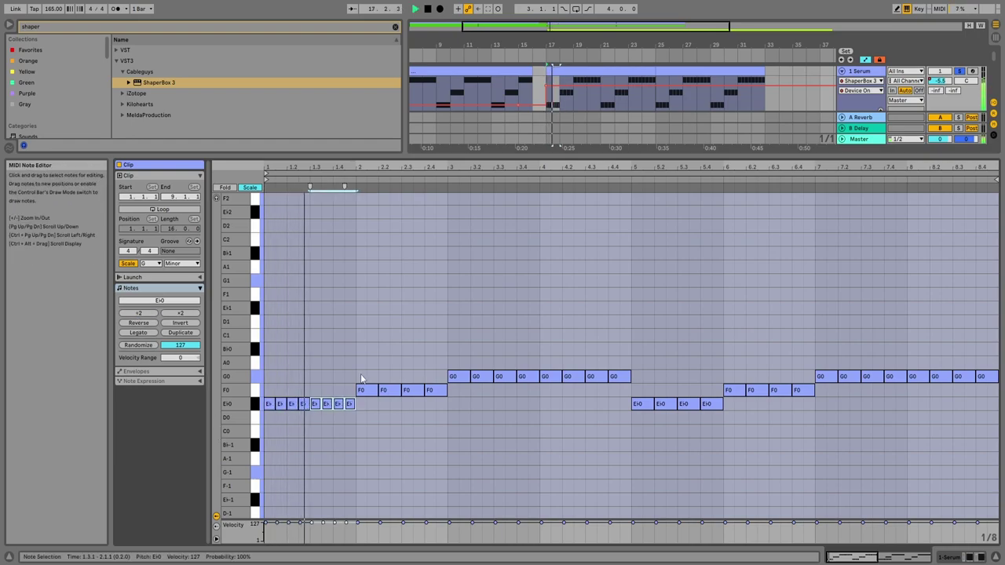
pyautogui.press('space')
pyautogui.hotkey('ctrl', 'z')
pyautogui.hotkey('ctrl', 'z')
# Shorten the bass notes in clip bars 1 and 2 to leave gaps, then halve and duplicate them into eight notes per bar.
pyautogui.moveTo(356, 404); pyautogui.dragTo(351, 403)
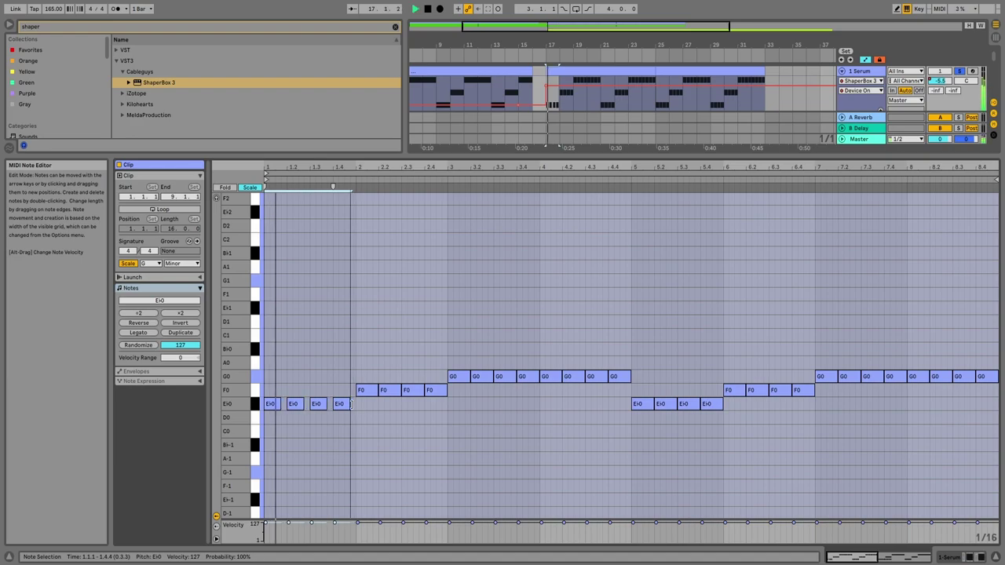
pyautogui.press('space')
pyautogui.click(135, 313)
pyautogui.hotkey('ctrl', 'd')
pyautogui.moveTo(314, 404); pyautogui.dragTo(318, 405)
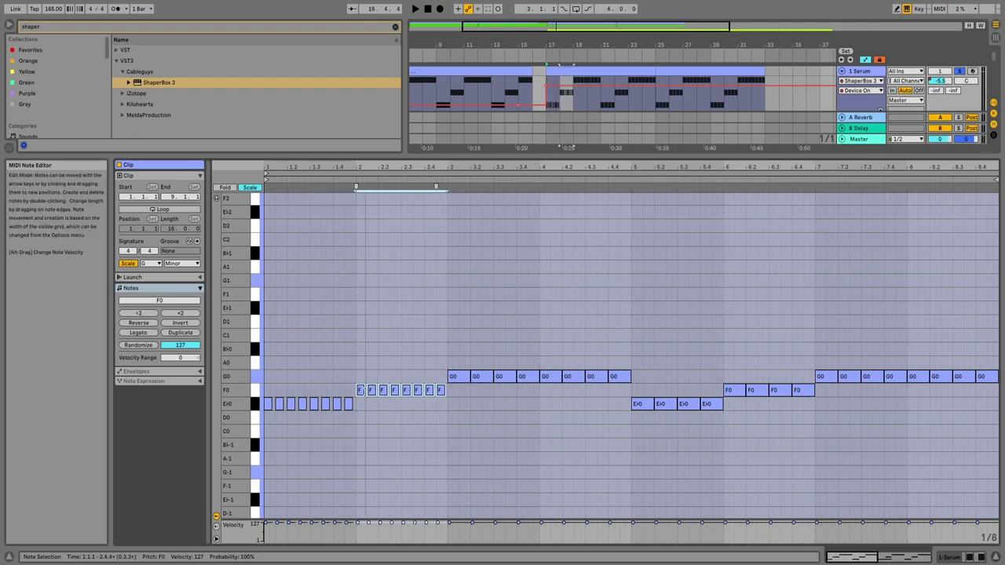
# Set the ShaperBox 3 volume LFO length to 1/2 while the bass plays.
pyautogui.hotkey('shift', 'Tab')
pyautogui.click(274, 442)
pyautogui.press('space')
pyautogui.click(416, 394)
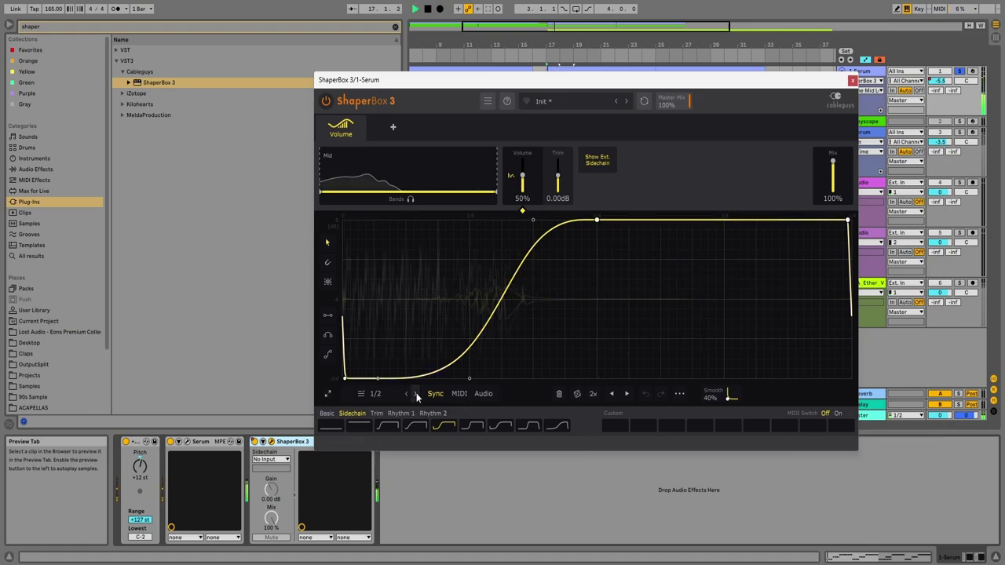
pyautogui.click(852, 80)
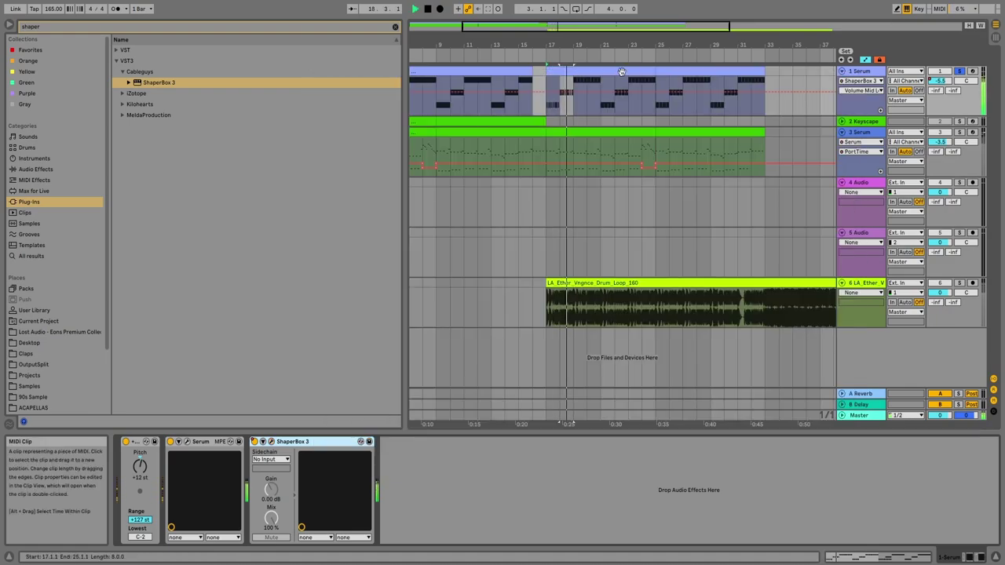
# Rework the G0 notes in clip bars 3 and 4 into the same shortened, eight-per-bar pattern.
pyautogui.doubleClick(567, 70)
pyautogui.moveTo(457, 353); pyautogui.dragTo(597, 381)
pyautogui.press('space')
pyautogui.moveTo(452, 380); pyautogui.dragTo(464, 380)
pyautogui.hotkey('shift', 'Tab')
# Duplicate the revised bass from bars 17 to 20 across the remaining drop bars and play it with the solo cleared.
pyautogui.moveTo(602, 103); pyautogui.dragTo(563, 85)
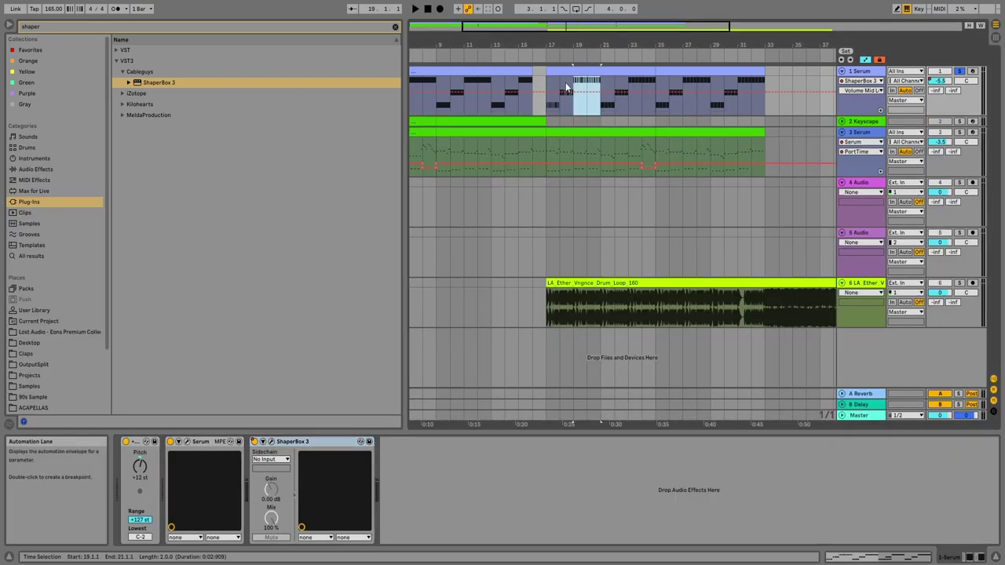
pyautogui.press('space')
pyautogui.click(959, 71)
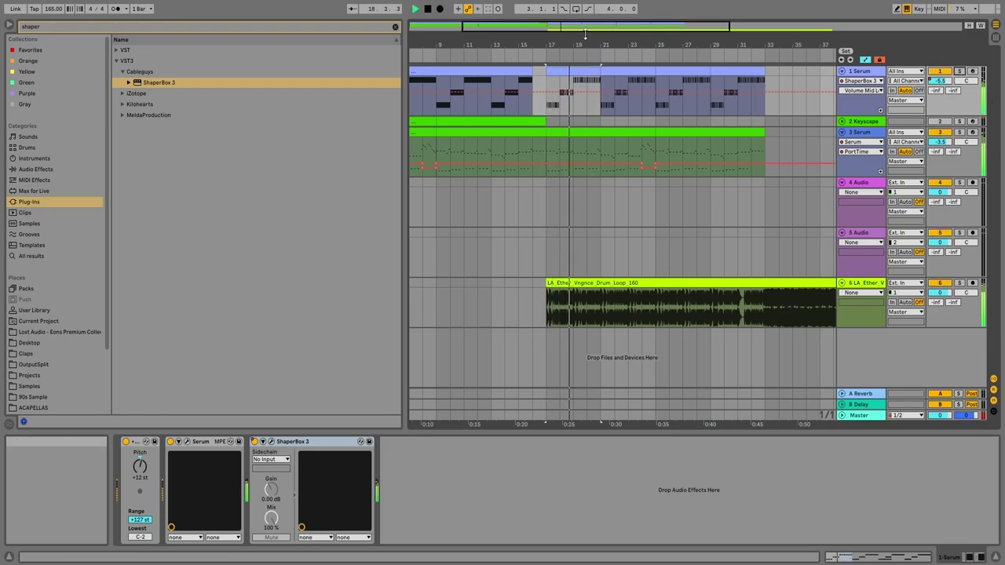
# Play through the drop and remove bar 32 from the end of the bass part.
pyautogui.moveTo(583, 28)
pyautogui.mouseDown()
pyautogui.moveTo(583, 80)
pyautogui.moveTo(584, 33)
pyautogui.moveTo(603, 51)
pyautogui.moveTo(586, 9)
pyautogui.moveTo(582, 45)
pyautogui.moveTo(584, 16)
pyautogui.mouseUp()
pyautogui.click(775, 284)
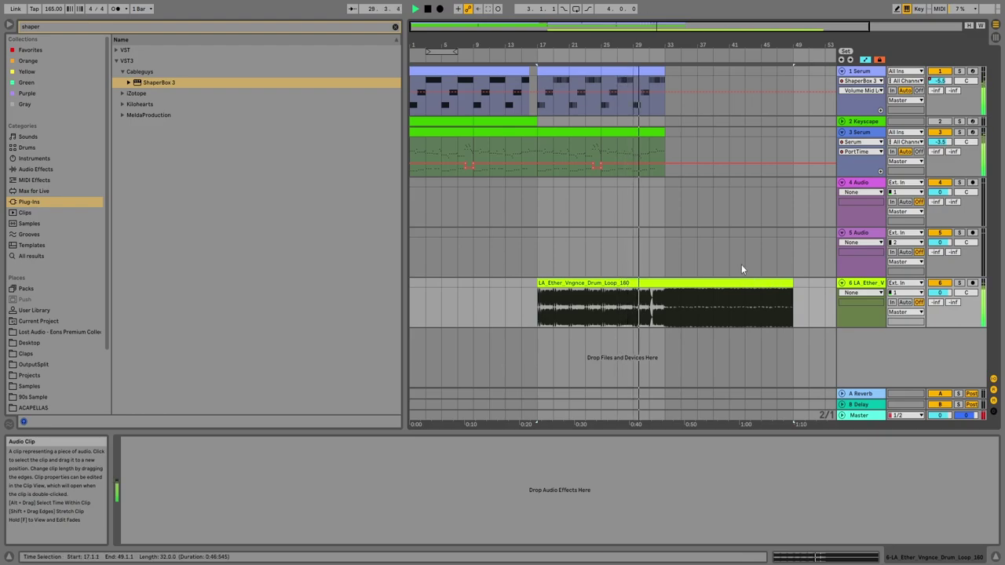
pyautogui.moveTo(671, 42); pyautogui.dragTo(673, 11)
pyautogui.press('space')
pyautogui.click(505, 112)
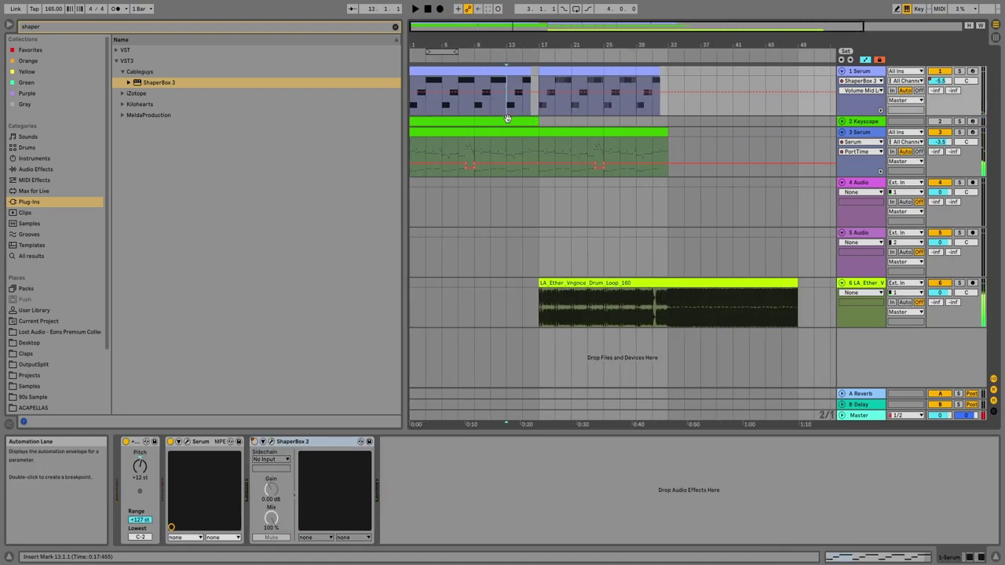
# Replace the drum loop at bar 17 with the six LA_Ether_Vngnce_Drum_Loop_160 stems, each on its own track.
pyautogui.moveTo(603, 149); pyautogui.dragTo(542, 131)
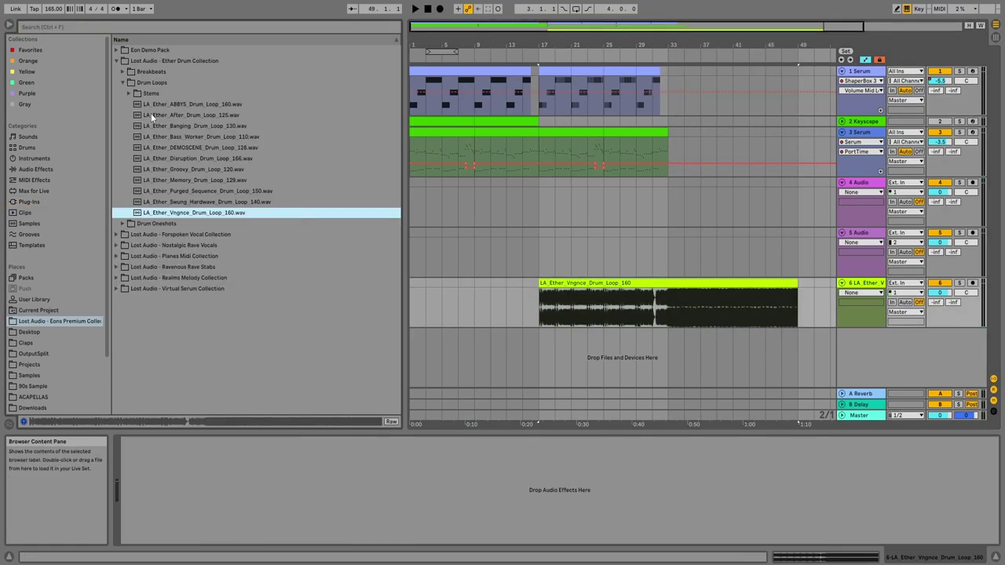
pyautogui.click(129, 93)
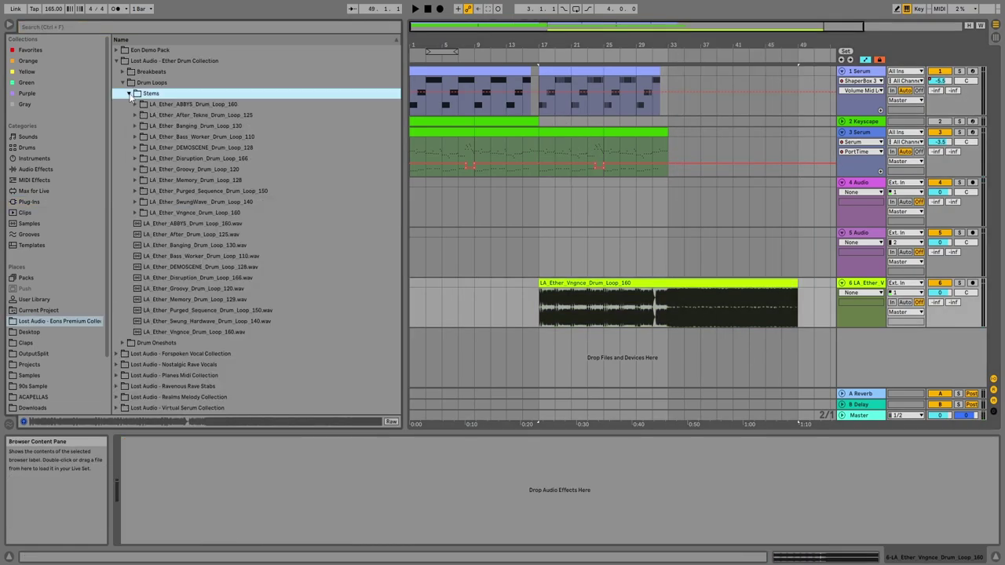
pyautogui.click(135, 212)
pyautogui.click(243, 214)
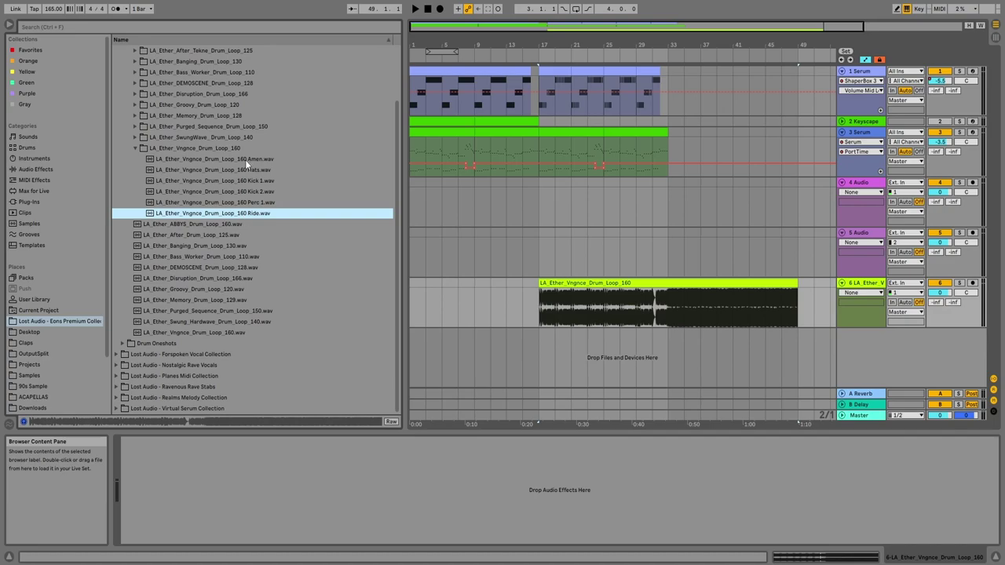
pyautogui.keyDown('shift'); pyautogui.click(221, 159); pyautogui.keyUp('shift')
pyautogui.moveTo(222, 160); pyautogui.dragTo(522, 224)
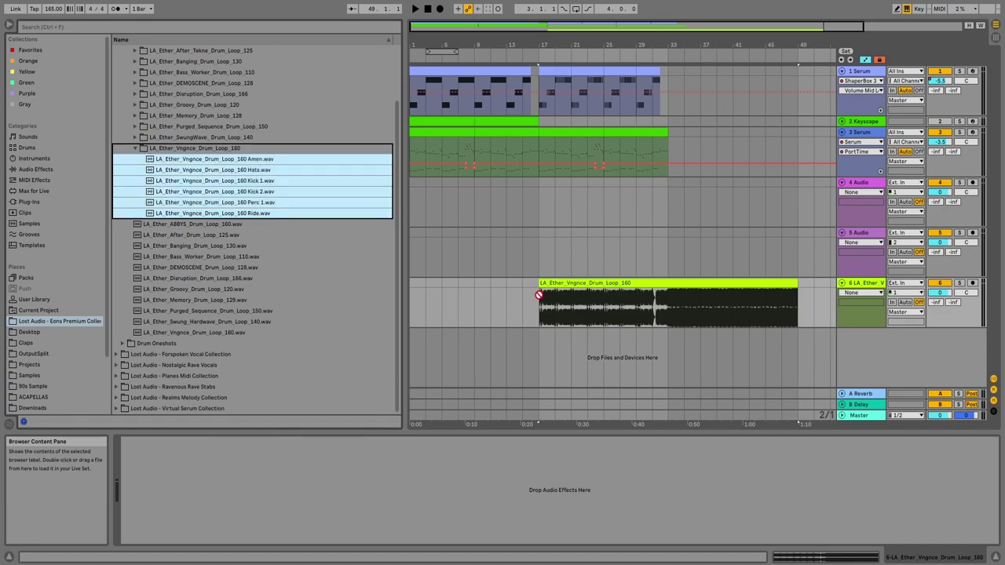
pyautogui.moveTo(439, 265); pyautogui.dragTo(545, 283)
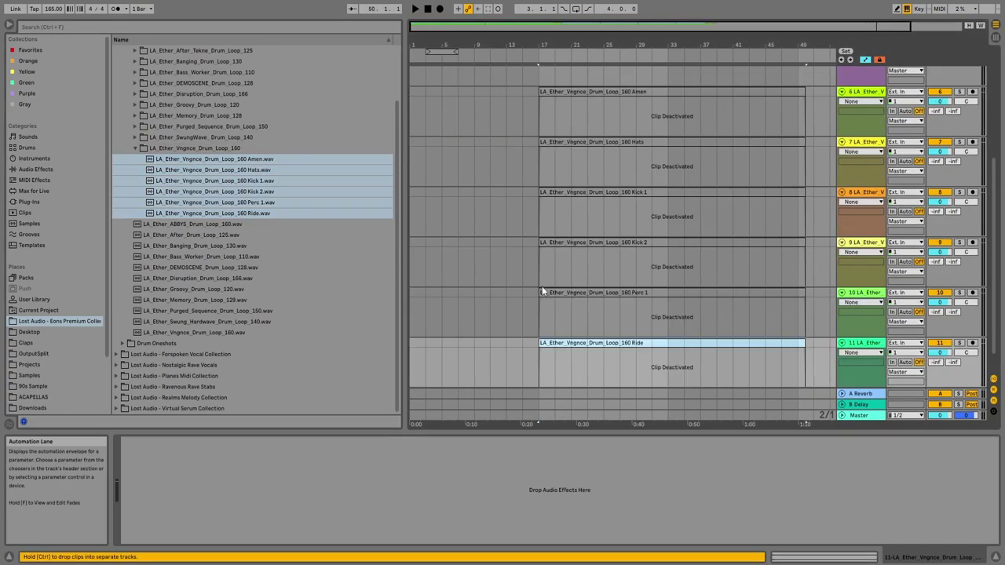
pyautogui.scroll(-3, 552, 271)
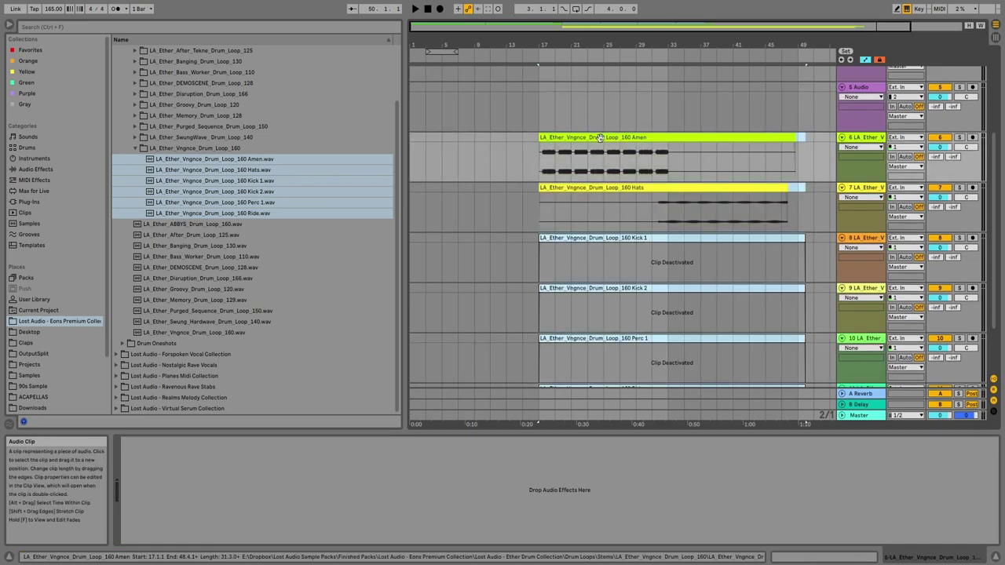
# Reset the warp markers on all six stem clips and check the Ride clip's waveform.
pyautogui.doubleClick(660, 253)
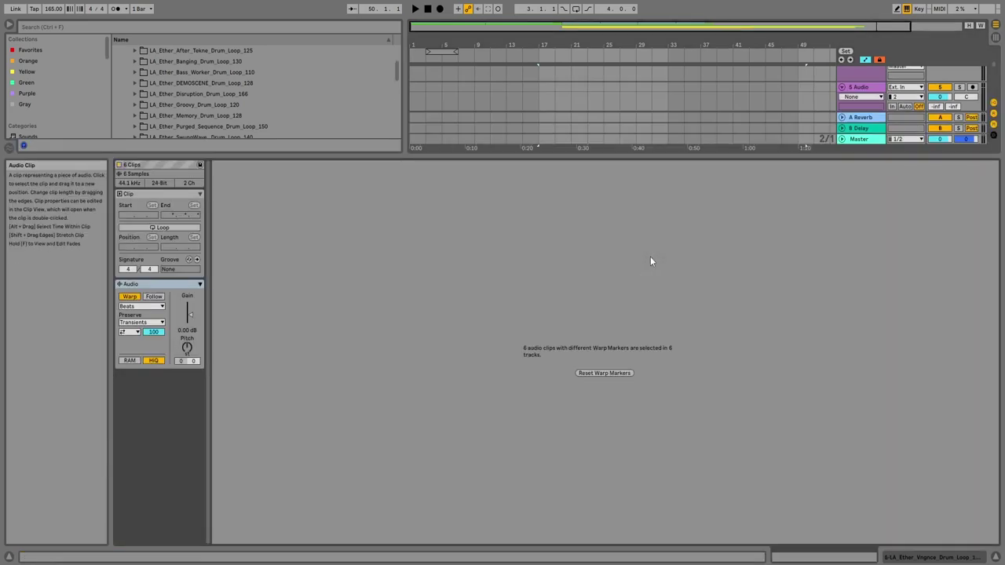
pyautogui.click(603, 375)
pyautogui.hotkey('shift', 'Tab')
pyautogui.click(651, 314)
pyautogui.scroll(1, 628, 235)
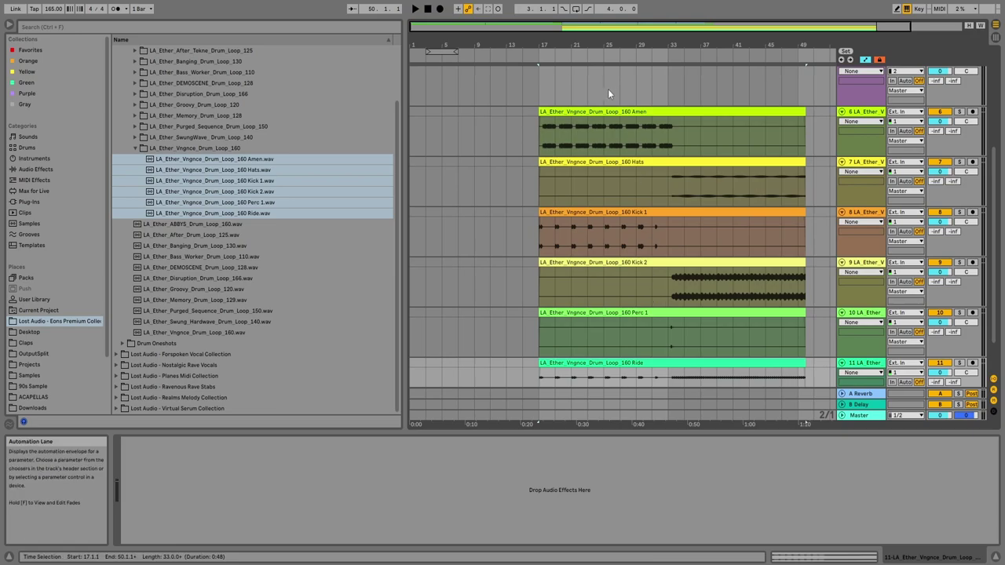
pyautogui.doubleClick(567, 124)
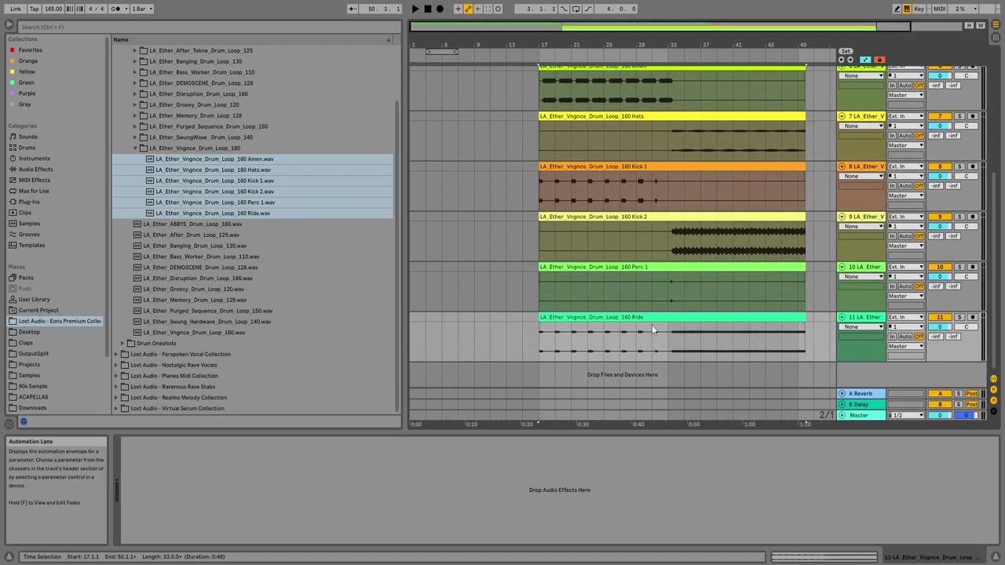
pyautogui.doubleClick(651, 315)
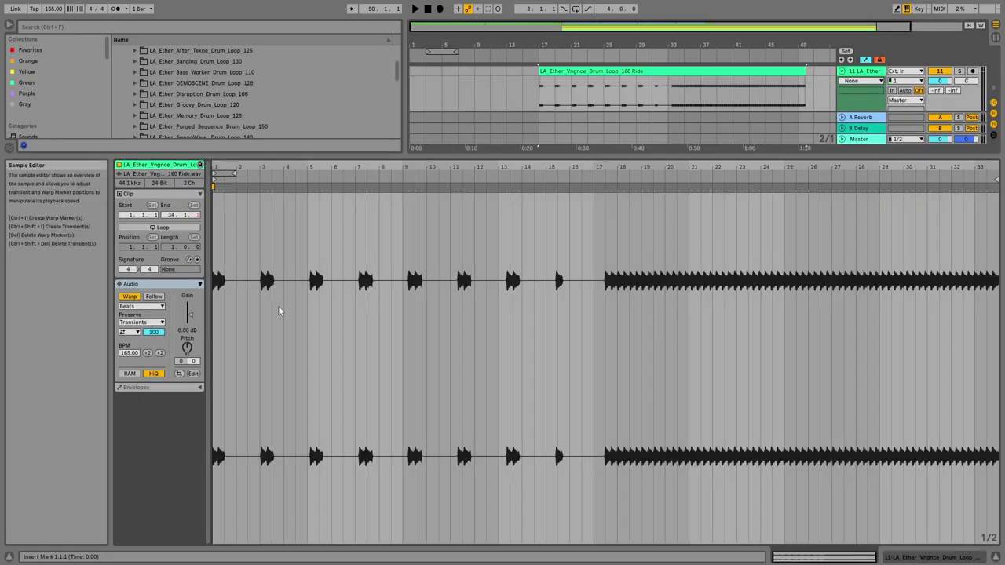
pyautogui.hotkey('shift', 'Tab')
# Stretch the drum stem clips so they end at bar 49 and change their warp mode.
pyautogui.click(799, 126)
pyautogui.moveTo(797, 123); pyautogui.dragTo(790, 123)
pyautogui.hotkey('shift', 'Tab')
pyautogui.click(139, 306)
pyautogui.click(134, 331)
pyautogui.hotkey('shift', 'Tab')
# Play the drum stems from bar 17 and solo the Amen stem.
pyautogui.moveTo(541, 44); pyautogui.dragTo(560, 102)
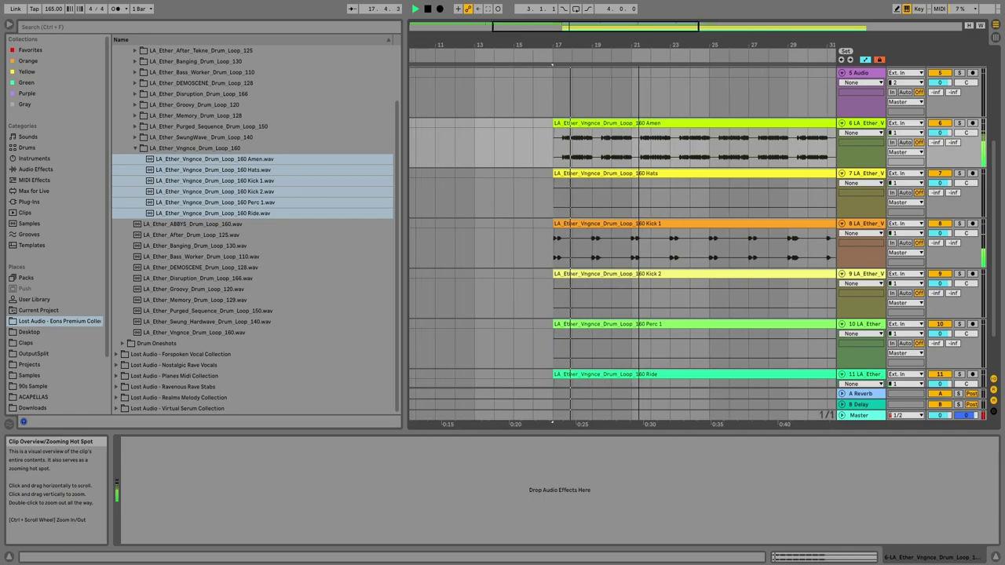
pyautogui.press('space')
pyautogui.click(959, 123)
# Fold all tracks and solo all six drum stem tracks.
pyautogui.click(842, 123)
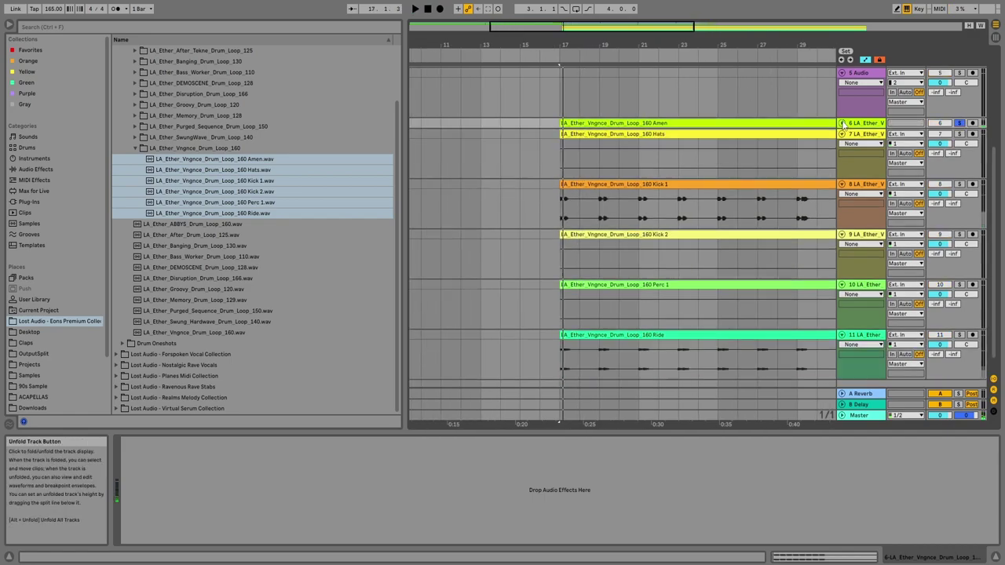
pyautogui.keyDown('alt'); pyautogui.click(843, 133); pyautogui.keyUp('alt')
pyautogui.keyDown('shift'); pyautogui.click(862, 179); pyautogui.keyUp('shift')
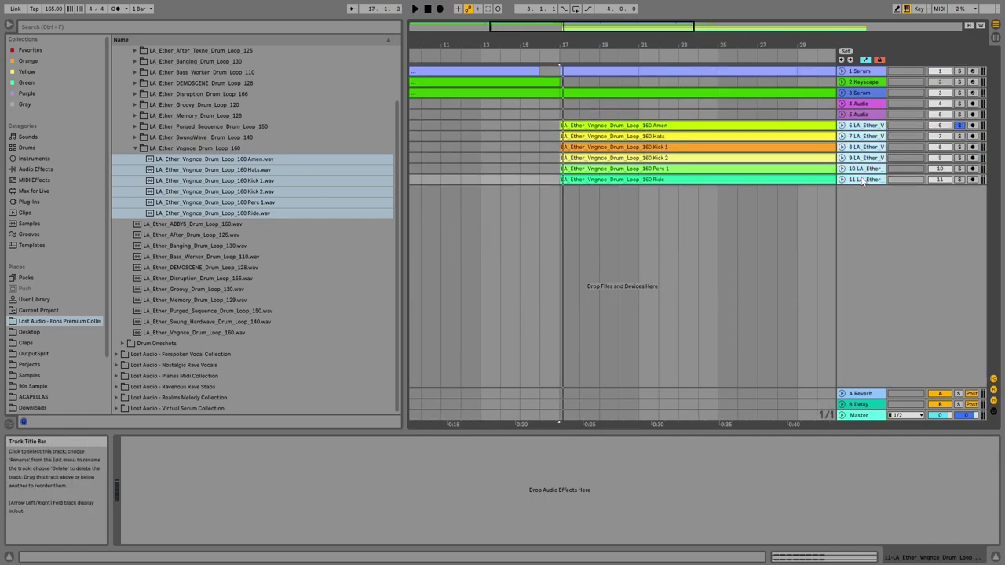
pyautogui.click(957, 180)
# Unfold and refold the Kick 1 and Kick 2 tracks to view their waveforms.
pyautogui.click(864, 148)
pyautogui.click(842, 147)
pyautogui.click(841, 147)
pyautogui.click(842, 158)
pyautogui.click(841, 157)
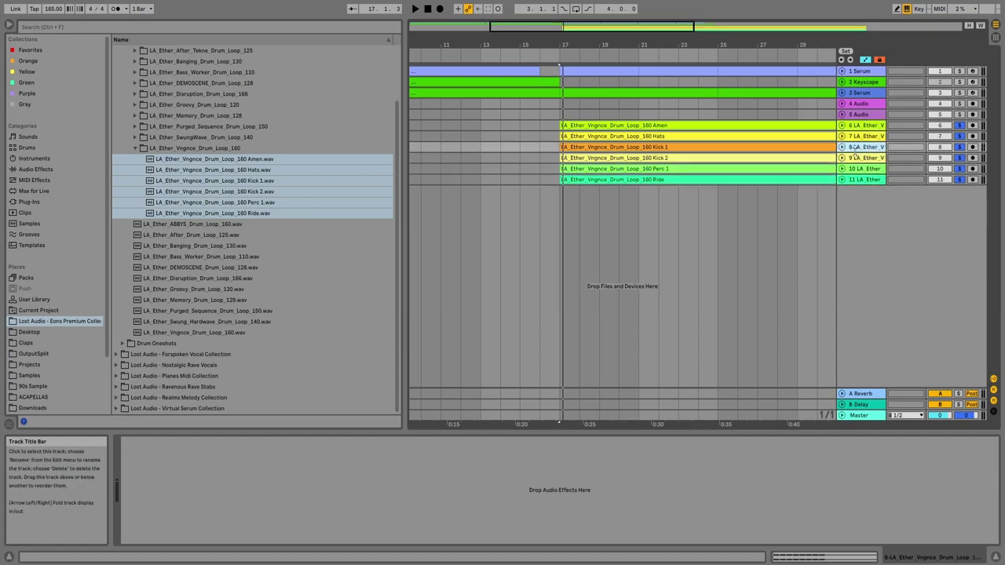
# Solo only the Kick 1 stem and play it from bar 16.
pyautogui.click(540, 169)
pyautogui.click(864, 137)
pyautogui.click(862, 147)
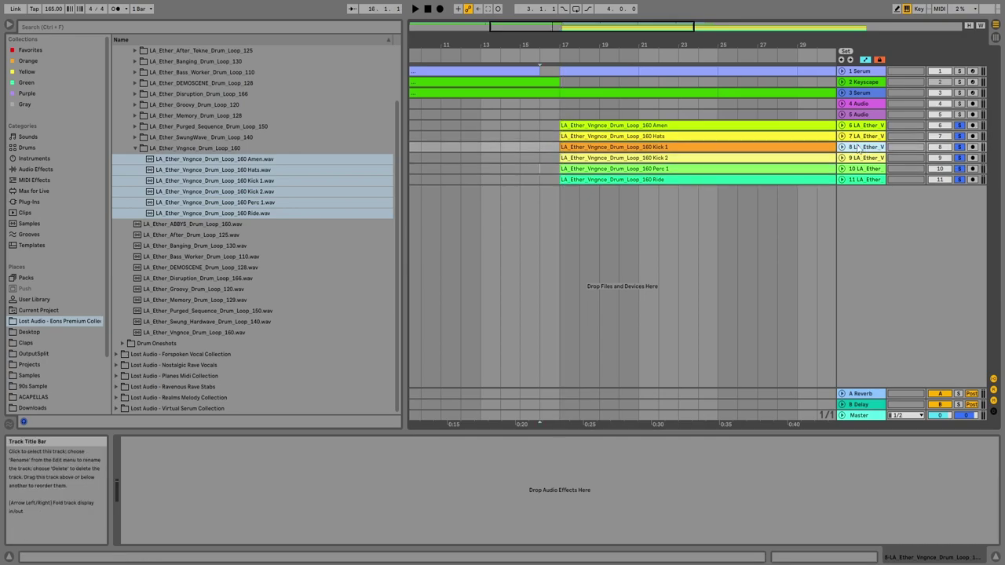
pyautogui.click(960, 148)
pyautogui.press('space')
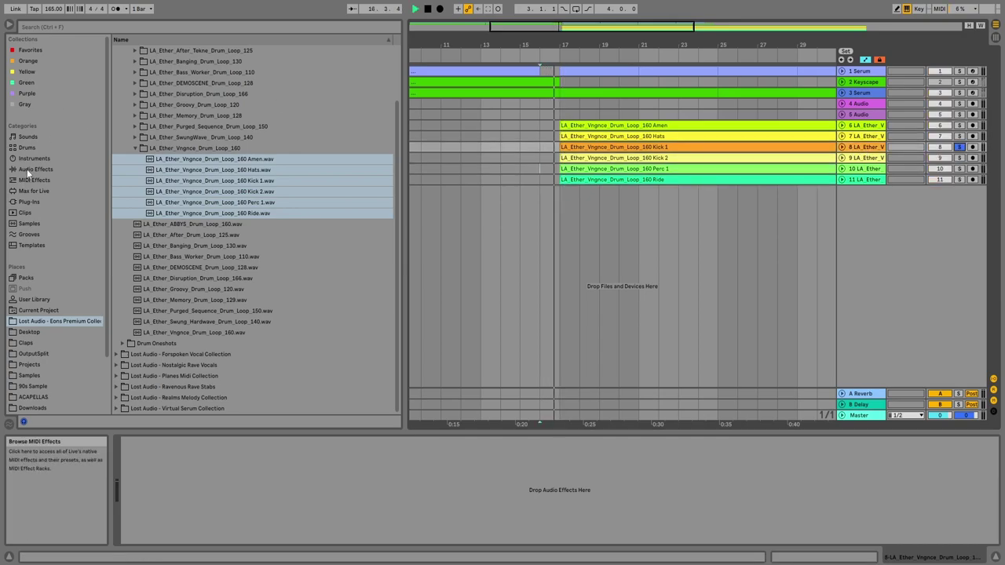
# Search the M4L folder for "Ducker" and select GMaudio Ducker 1.5.
pyautogui.click(31, 170)
pyautogui.scroll(-3, 47, 275)
pyautogui.click(27, 355)
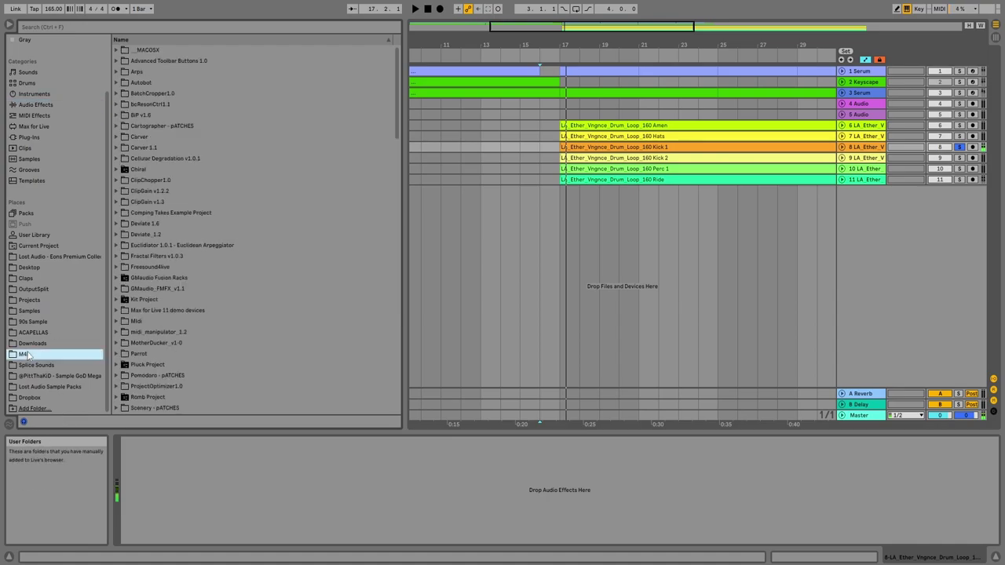
pyautogui.click(223, 27)
pyautogui.write('Ducker')
pyautogui.press('Down')
pyautogui.press('Down')
pyautogui.press('Down')
pyautogui.press('Down')
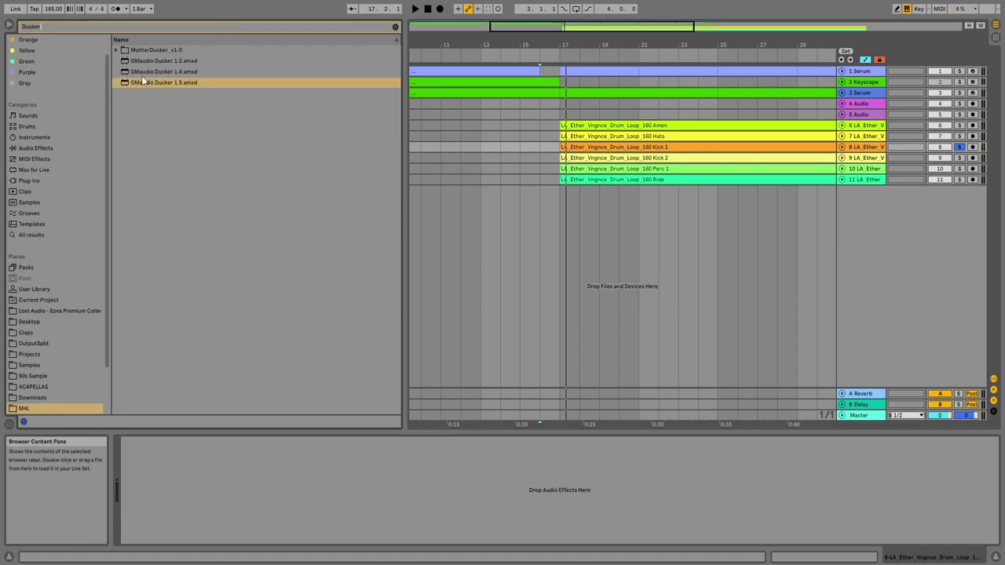
pyautogui.moveTo(142, 81); pyautogui.dragTo(805, 105)
# Group the two Serum tracks and the Keyscape track.
pyautogui.click(855, 91)
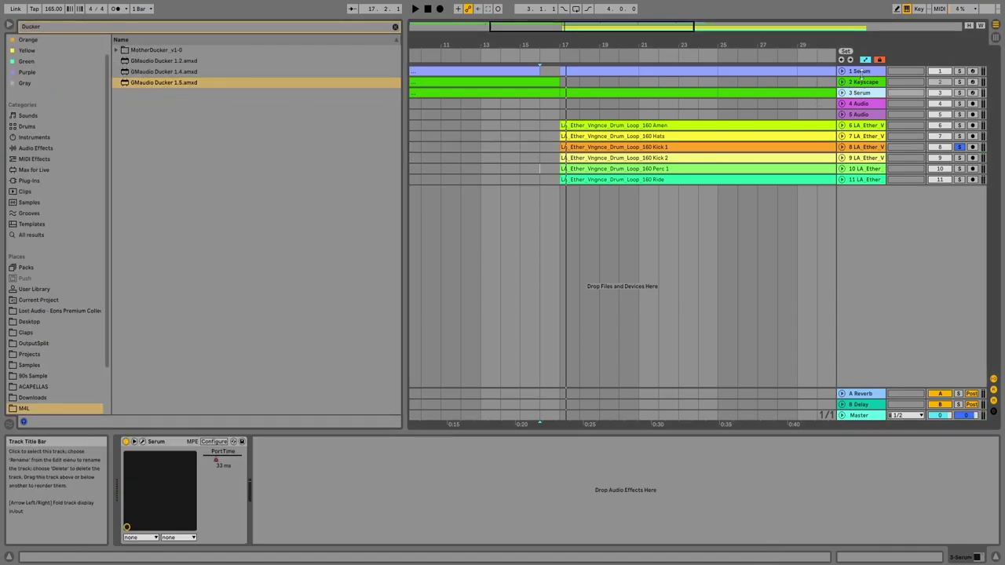
pyautogui.keyDown('shift'); pyautogui.click(861, 74); pyautogui.keyUp('shift')
pyautogui.hotkey('ctrl', 'g')
# Load GMaudio Ducker 1.5 onto the instrument group and set its sidechain input to the Kick 1 track.
pyautogui.click(179, 82)
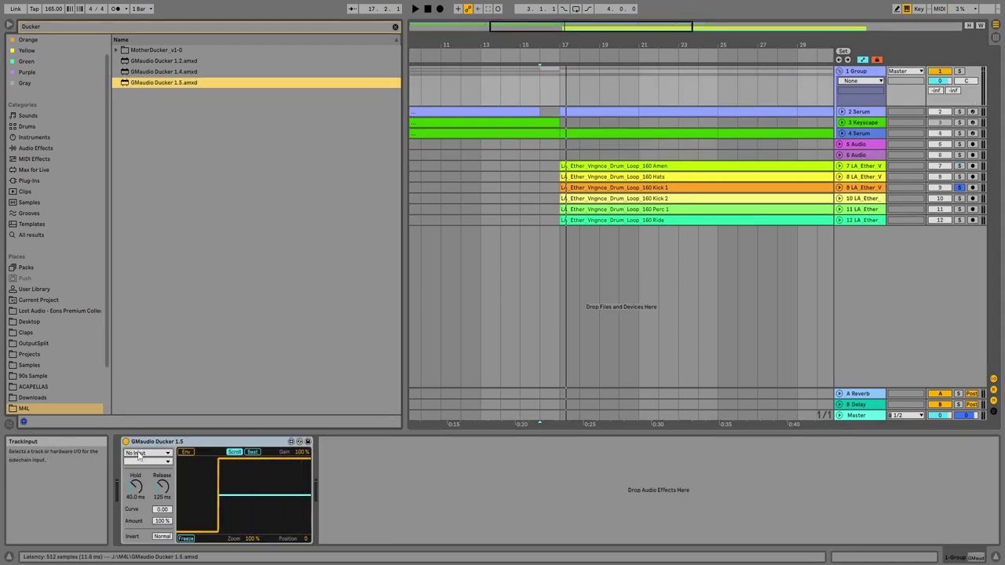
pyautogui.click(139, 454)
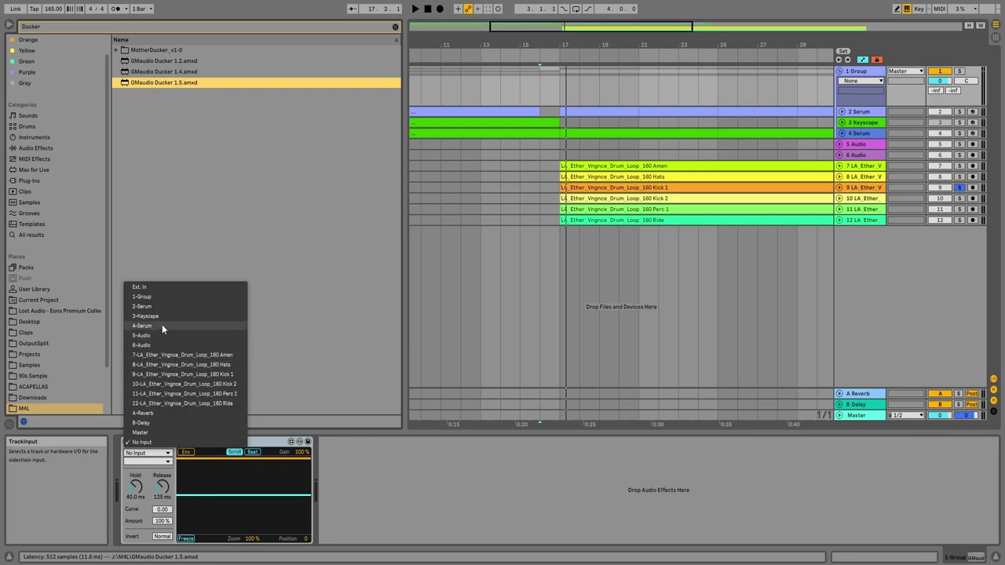
pyautogui.click(158, 375)
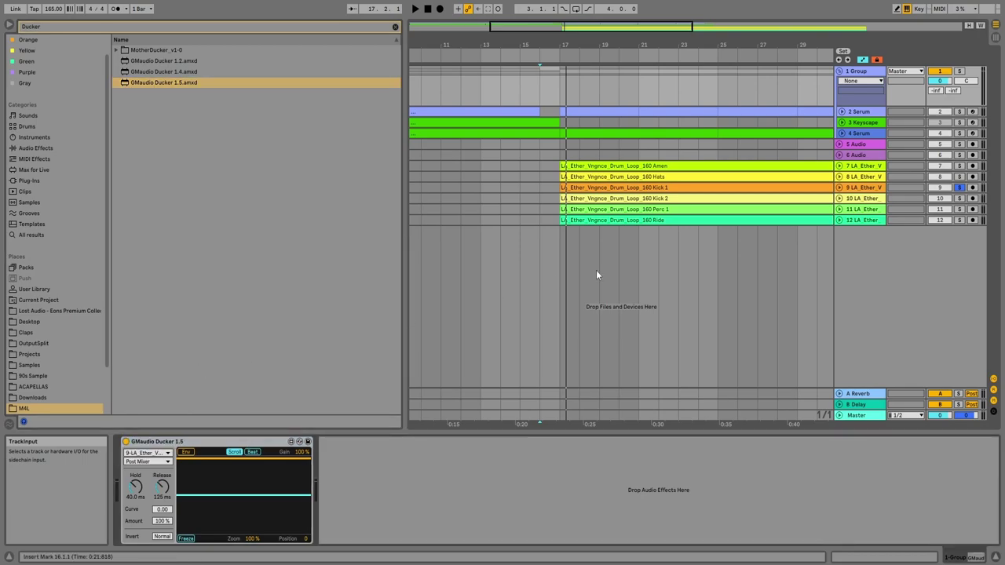
# With the instrument group soloed and playing from bar 17, set the ducker to 18.7 ms hold, 40.5 ms release and inverted.
pyautogui.moveTo(563, 24); pyautogui.dragTo(547, 99)
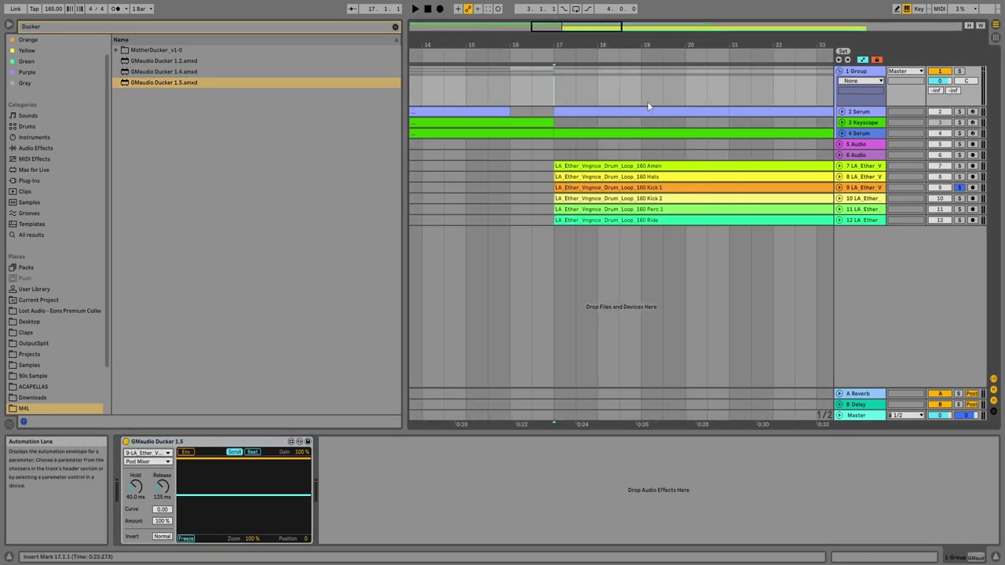
pyautogui.moveTo(647, 102); pyautogui.dragTo(564, 100)
pyautogui.moveTo(586, 33); pyautogui.dragTo(597, 22)
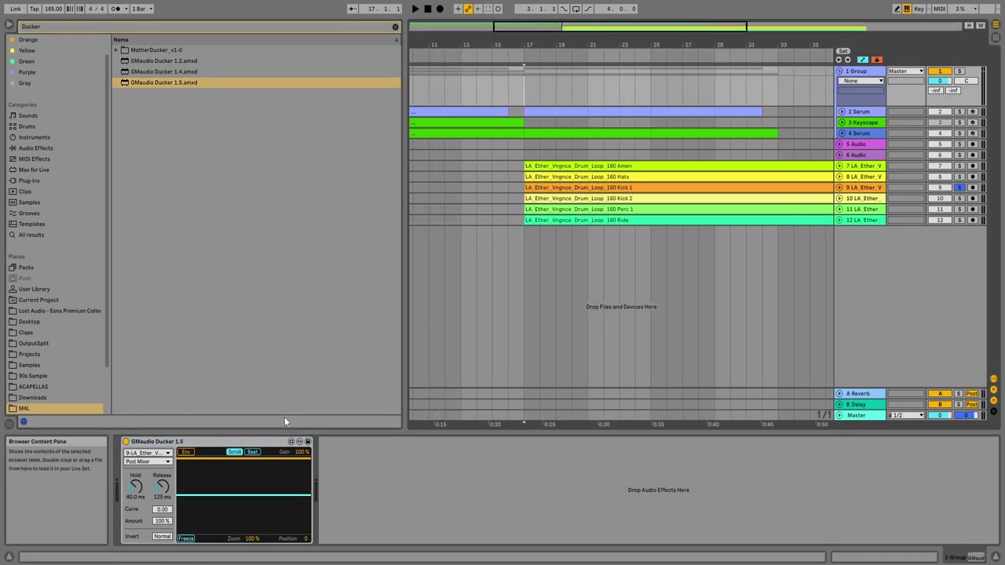
pyautogui.click(162, 536)
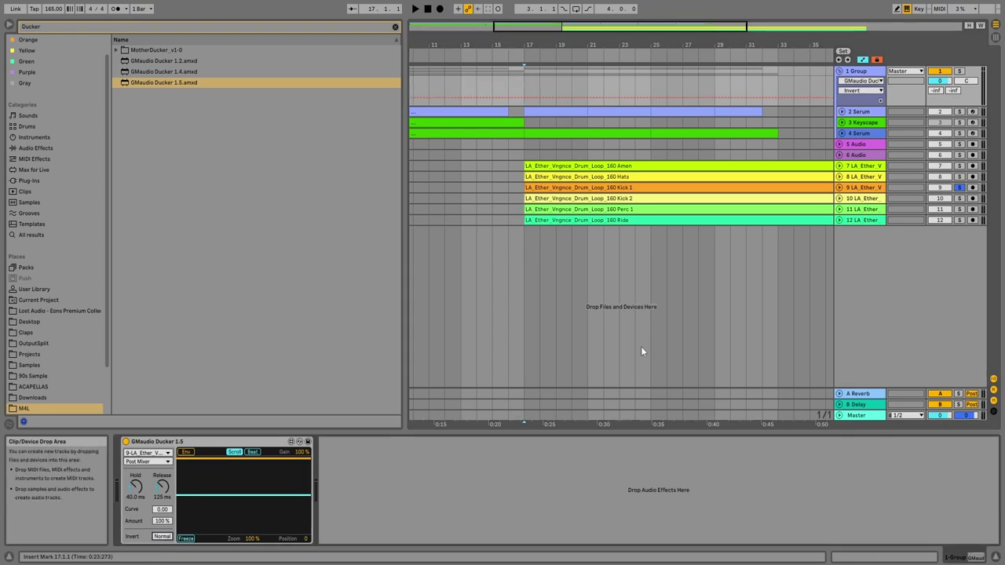
pyautogui.click(521, 78)
pyautogui.moveTo(542, 39); pyautogui.dragTo(542, 57)
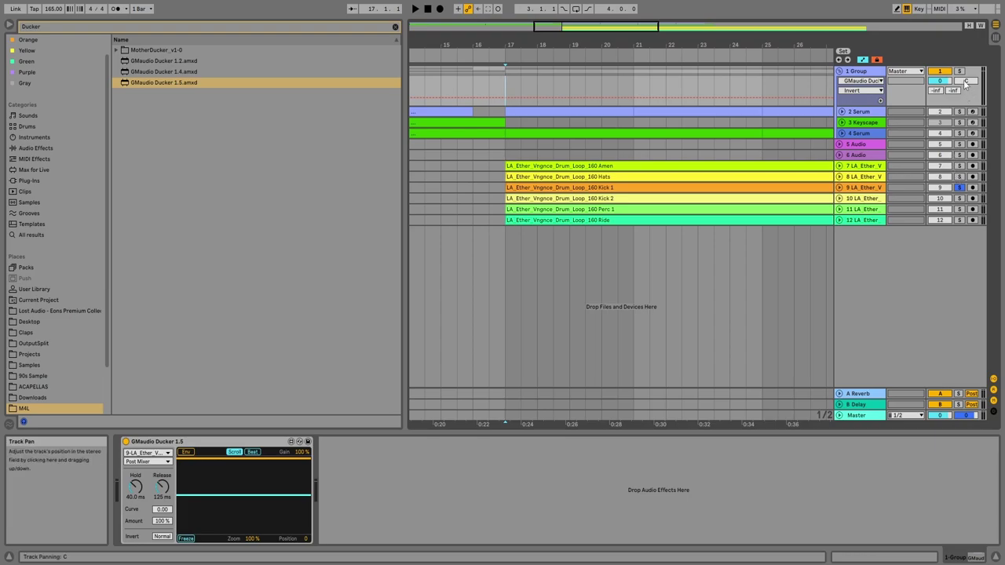
pyautogui.click(958, 73)
pyautogui.press('space')
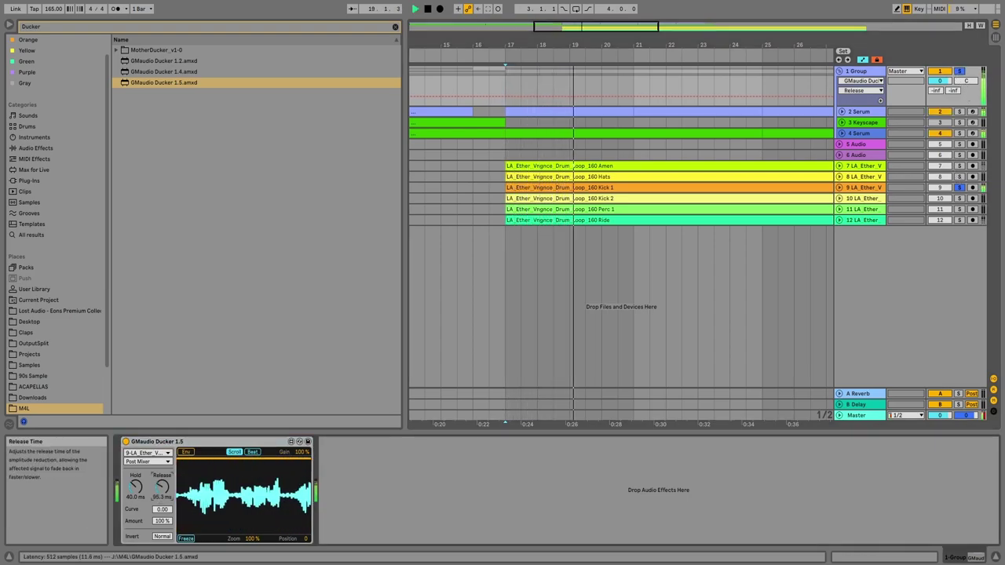
pyautogui.moveTo(161, 486)
pyautogui.mouseDown()
pyautogui.moveTo(162, 498)
pyautogui.moveTo(134, 503)
pyautogui.moveTo(162, 492)
pyautogui.moveTo(162, 534)
pyautogui.moveTo(168, 504)
pyautogui.mouseUp()
pyautogui.click(162, 537)
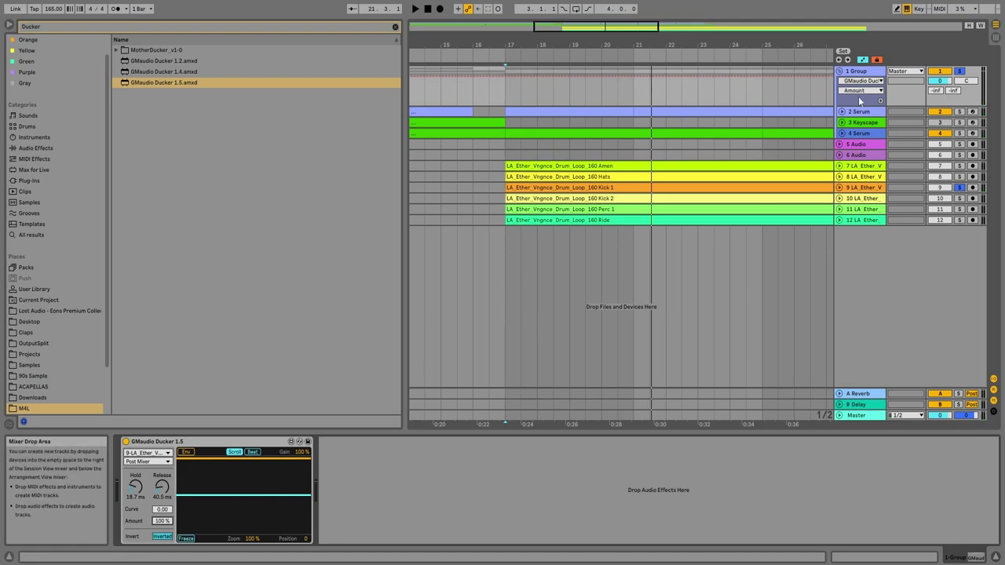
# Group the six drum loop stem tracks, from Amen to Ride.
pyautogui.click(856, 165)
pyautogui.keyDown('shift'); pyautogui.click(852, 219); pyautogui.keyUp('shift')
pyautogui.hotkey('ctrl', 'g')
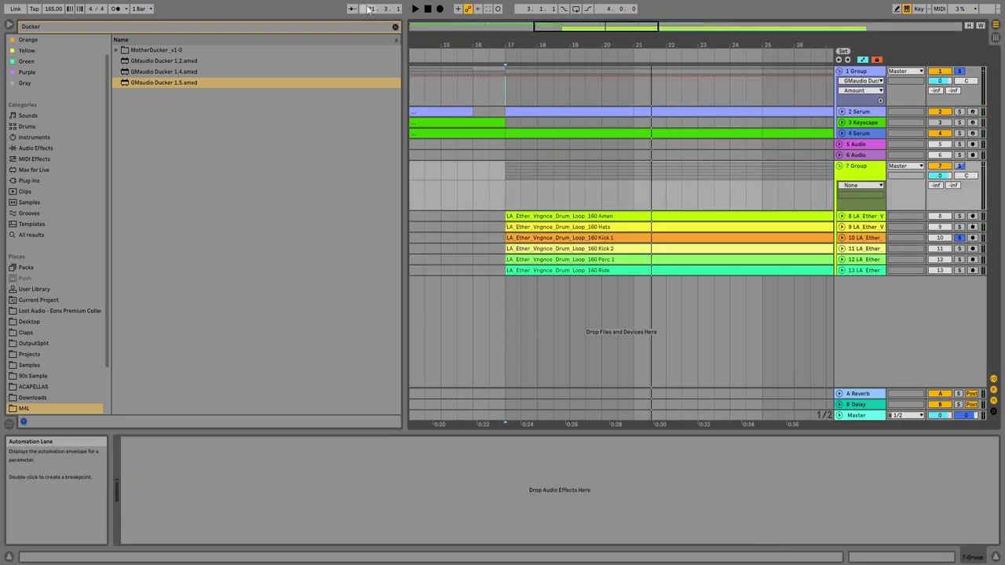
# Add a Glue Compressor to the drum group with soft clipping on and makeup gain at 12.9 dB.
pyautogui.click(396, 28)
pyautogui.click(36, 159)
pyautogui.moveTo(162, 289); pyautogui.dragTo(851, 186)
pyautogui.moveTo(211, 519)
pyautogui.mouseDown()
pyautogui.moveTo(211, 496)
pyautogui.moveTo(211, 504)
pyautogui.mouseUp()
# Play the full mix while adjusting the Glue Compressor's attack and setting its threshold to -15.2 dB.
pyautogui.press('space')
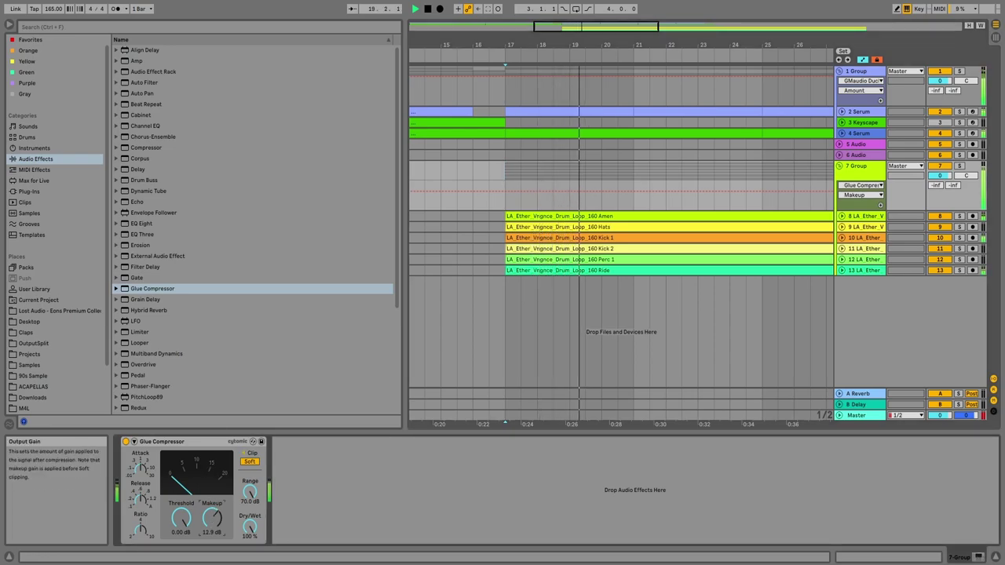
pyautogui.click(141, 468)
pyautogui.moveTo(180, 517); pyautogui.dragTo(181, 537)
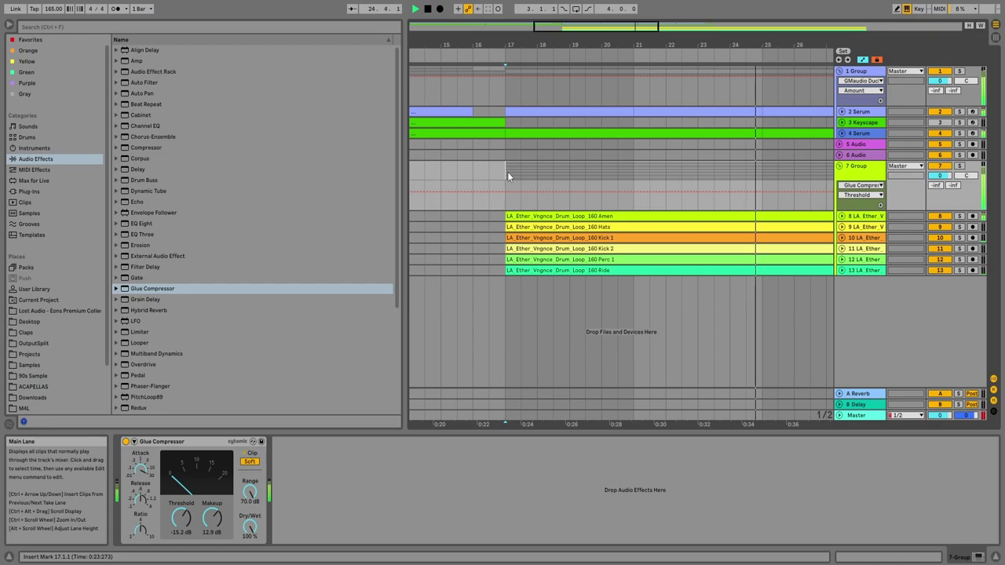
# Fold the drum group and insert a new MIDI track below the lower Serum track in the instrument group.
pyautogui.click(862, 71)
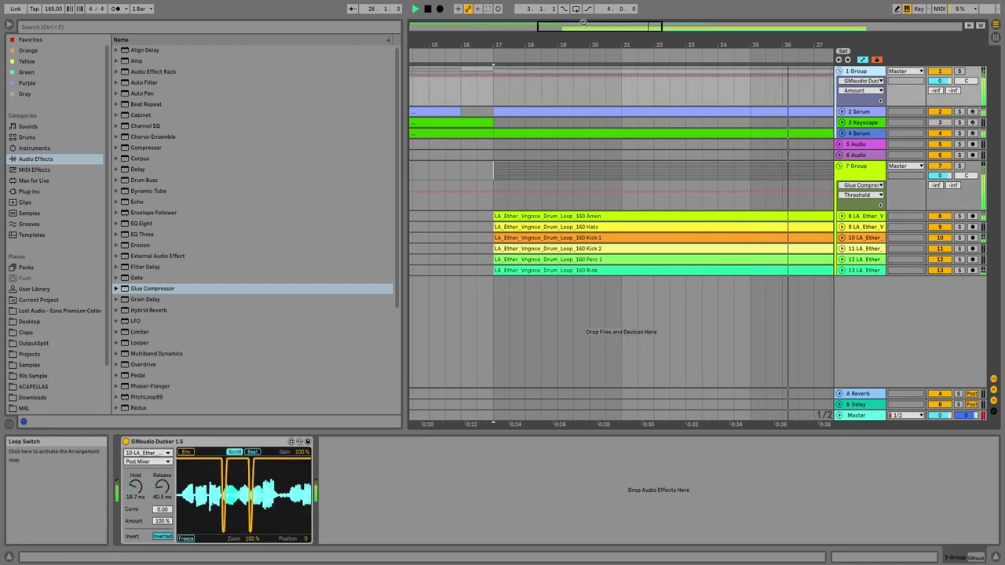
pyautogui.scroll(-5, 575, 149)
pyautogui.click(575, 165)
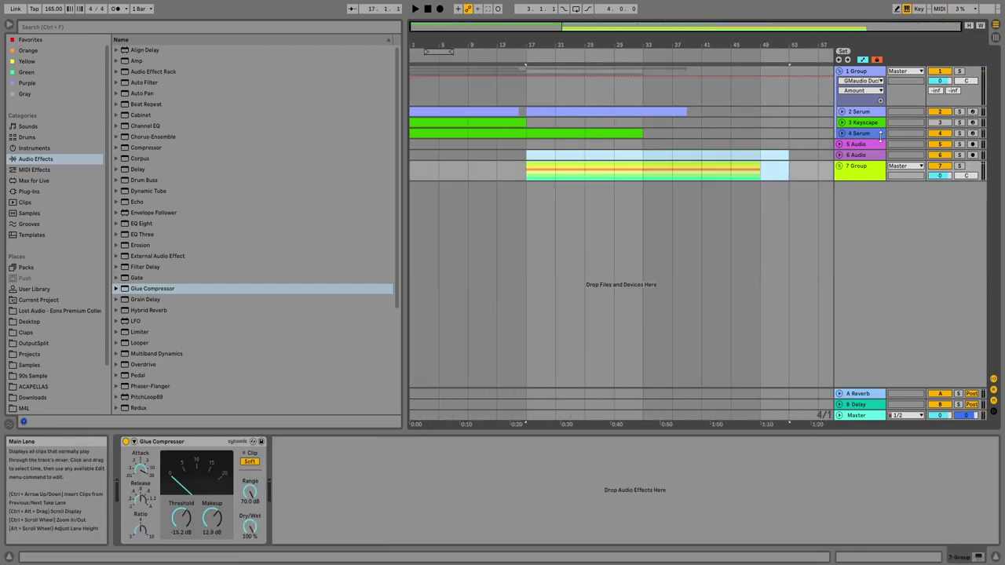
pyautogui.click(870, 135)
pyautogui.hotkey('ctrl', 'shift', 't')
# Search the plug-ins for "serum" and load the VST3 Serum onto the new MIDI track.
pyautogui.click(197, 27)
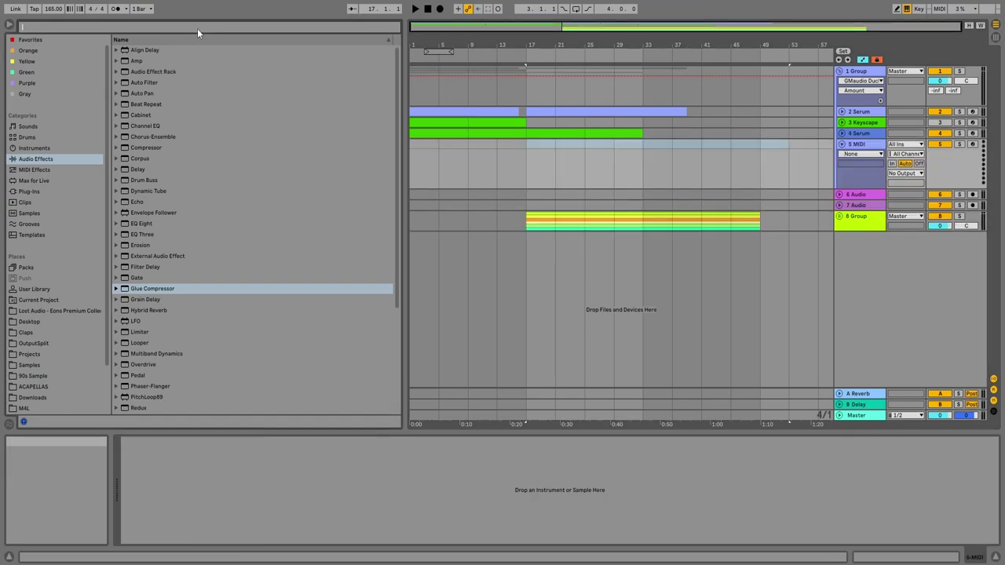
pyautogui.write('serum')
pyautogui.click(26, 203)
pyautogui.click(151, 83)
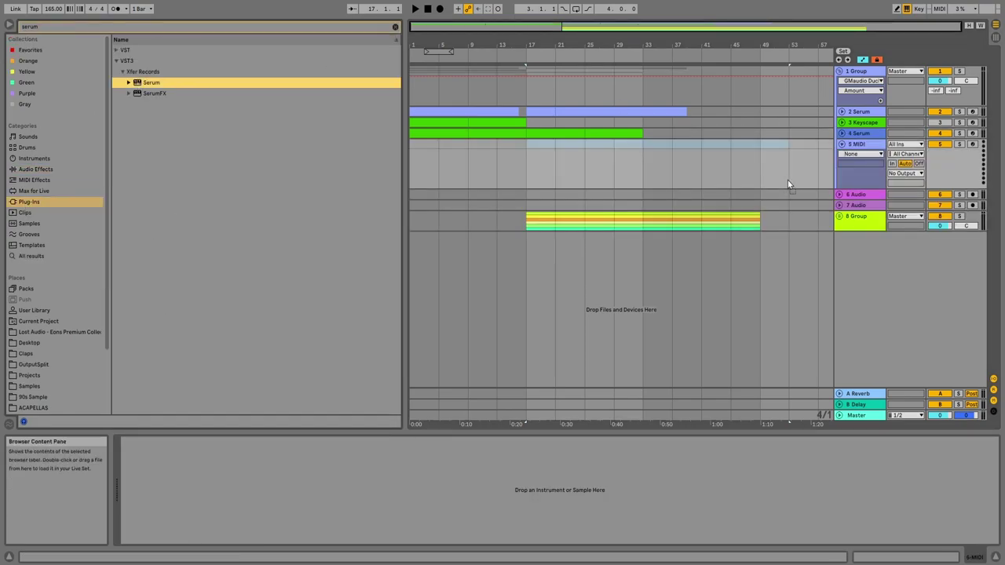
pyautogui.press('+')
pyautogui.press('+')
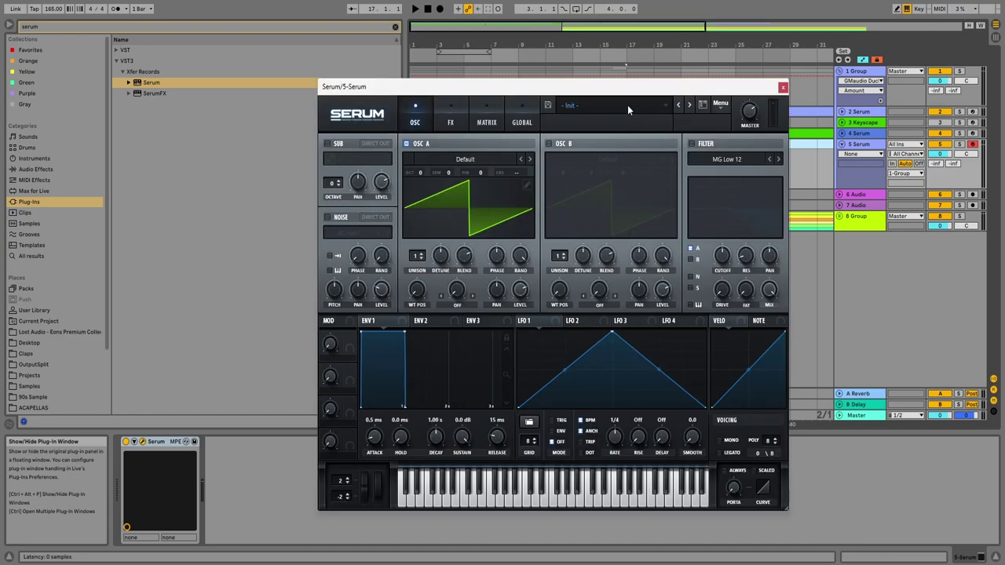
# Load the "PD - God" preset from Virtual Serum Presets into the new Serum and close its window.
pyautogui.click(626, 104)
pyautogui.moveTo(605, 259)
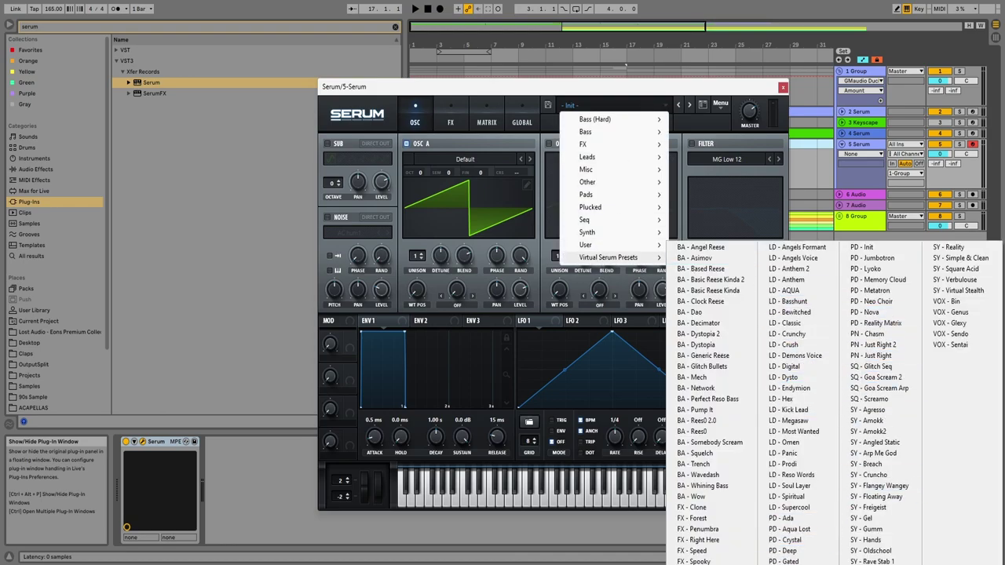
pyautogui.click(788, 563)
pyautogui.moveTo(582, 88); pyautogui.dragTo(596, 33)
pyautogui.click(798, 32)
# Copy the MIDI clips before bar 17 from the Serum track directly above onto the new Serum track.
pyautogui.scroll(-1, 551, 141)
pyautogui.click(531, 130)
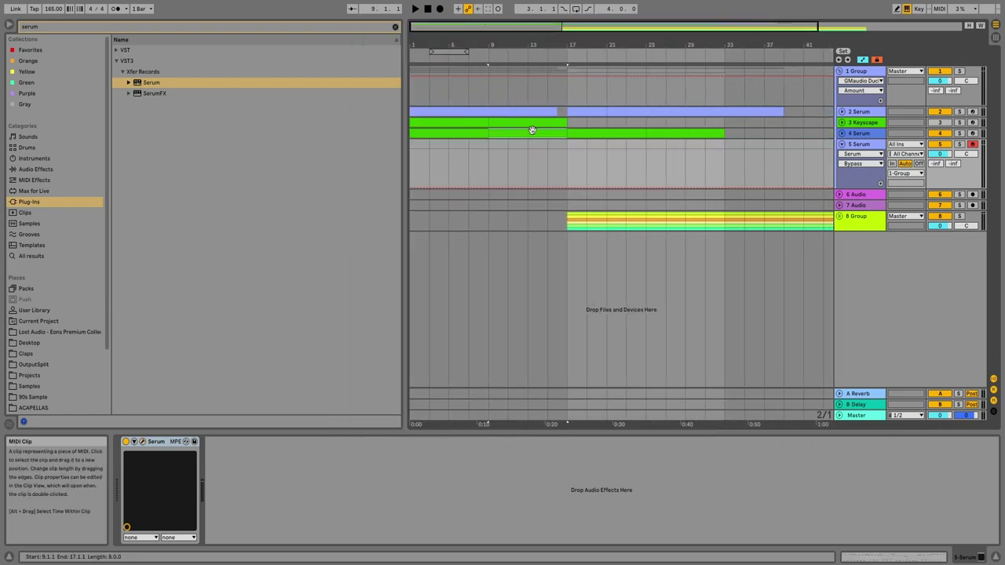
pyautogui.keyDown('shift'); pyautogui.click(454, 134); pyautogui.keyUp('shift')
pyautogui.moveTo(454, 134); pyautogui.dragTo(453, 158)
pyautogui.click(520, 142)
pyautogui.click(568, 146)
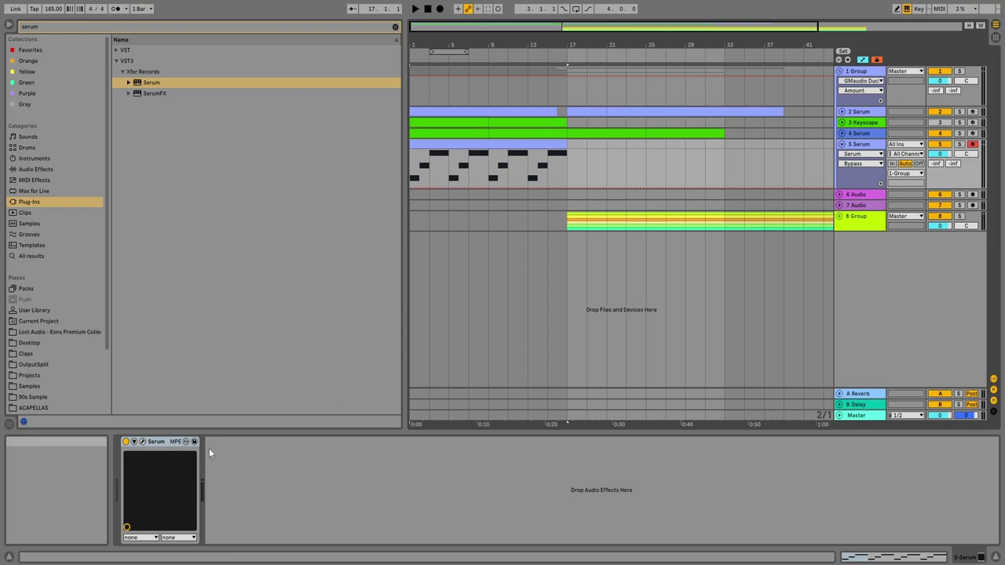
# Reopen the new track's Serum and show its effects page.
pyautogui.click(142, 441)
pyautogui.moveTo(500, 28); pyautogui.dragTo(483, 57)
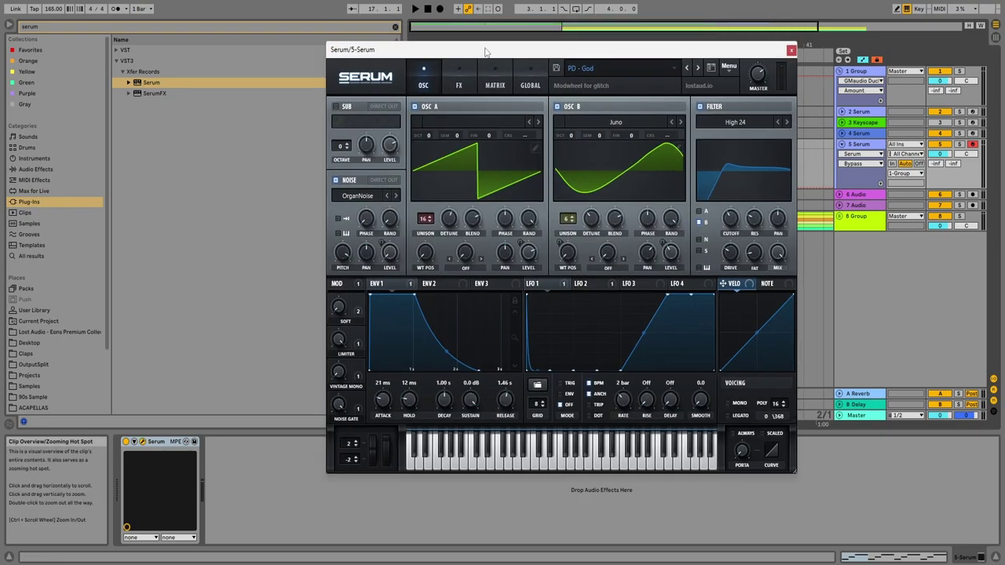
pyautogui.click(460, 83)
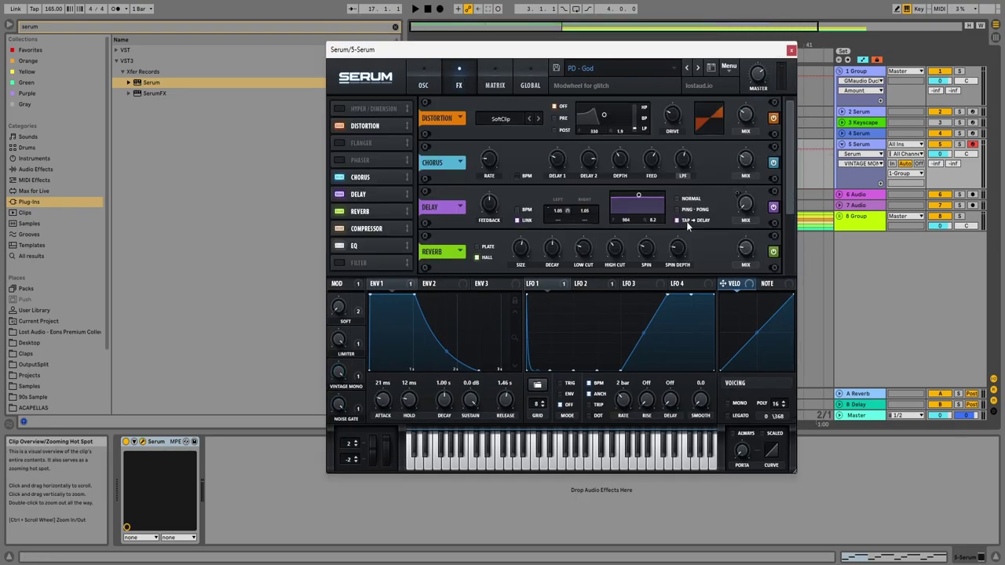
# Review Serum's oscillator and effects pages, then solo the 5 Serum track and lower its volume to -12.2 dB.
pyautogui.click(425, 85)
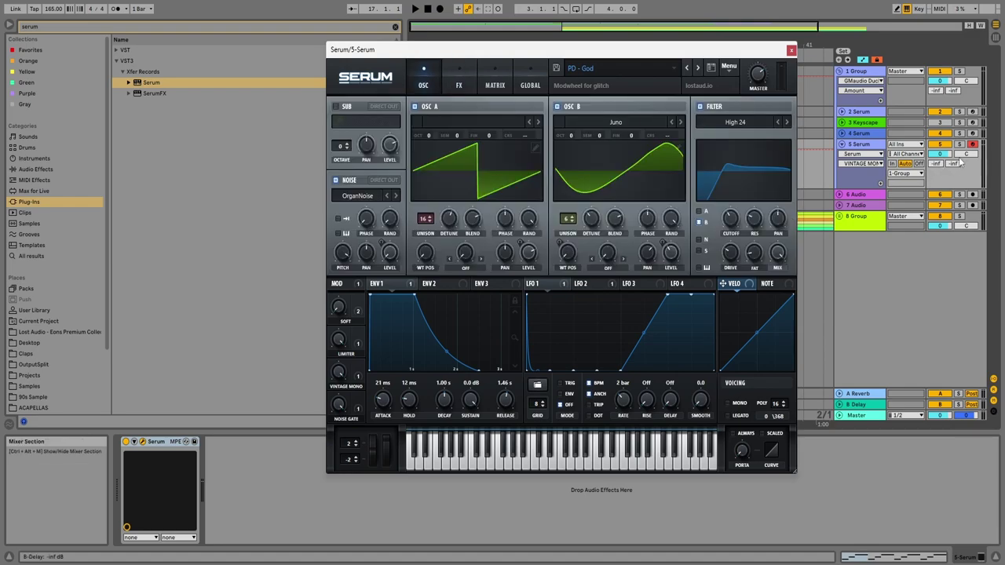
pyautogui.click(811, 86)
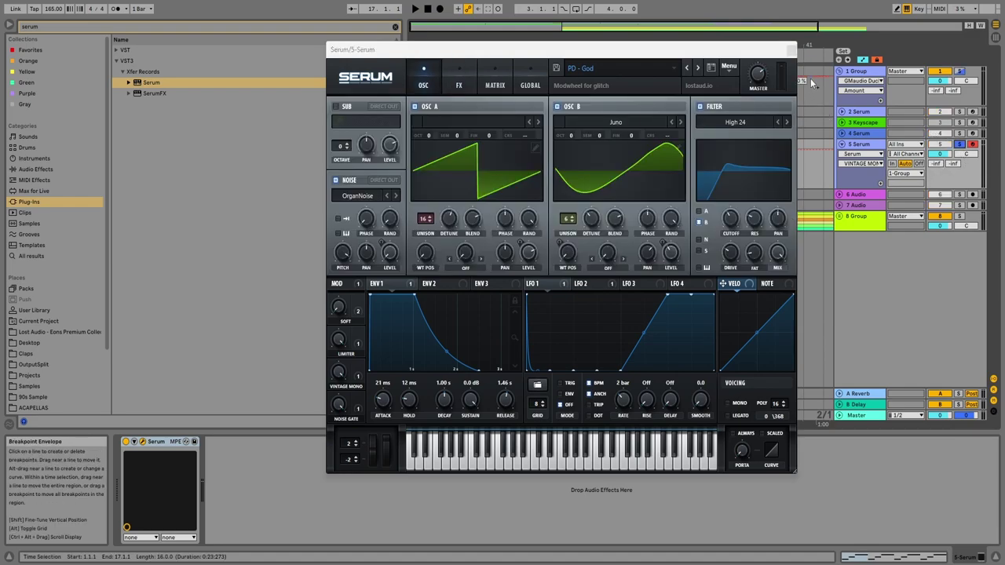
pyautogui.click(460, 85)
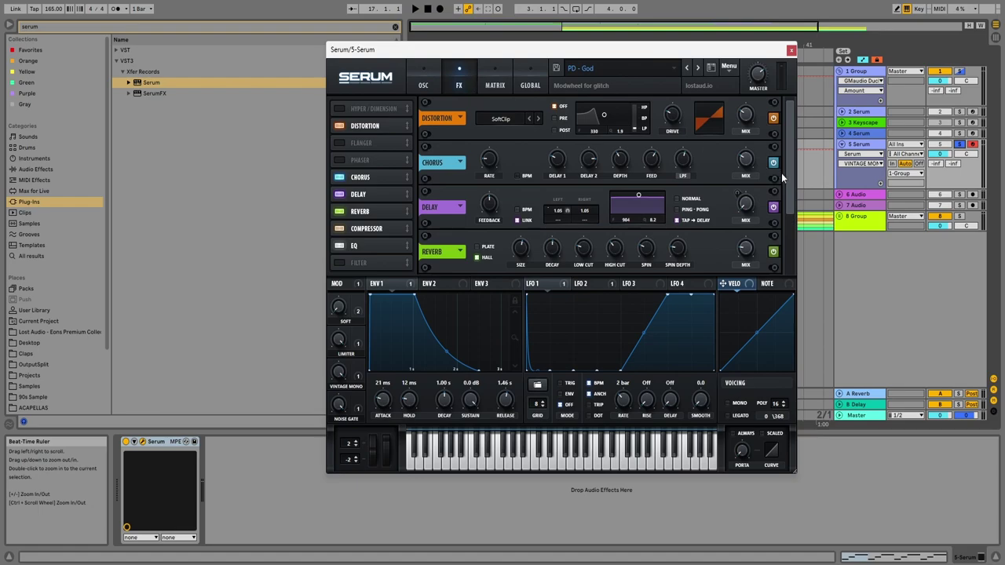
pyautogui.click(791, 50)
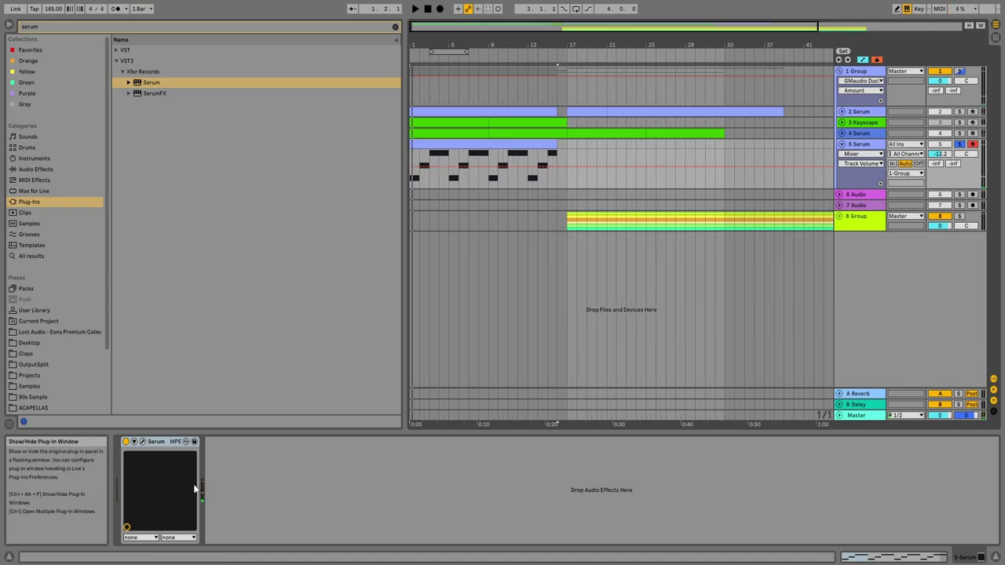
# Reopen Serum on track 5 and audition its Vintage Mono and Noise Gate macros during playback.
pyautogui.click(144, 445)
pyautogui.moveTo(473, 39); pyautogui.dragTo(537, 39)
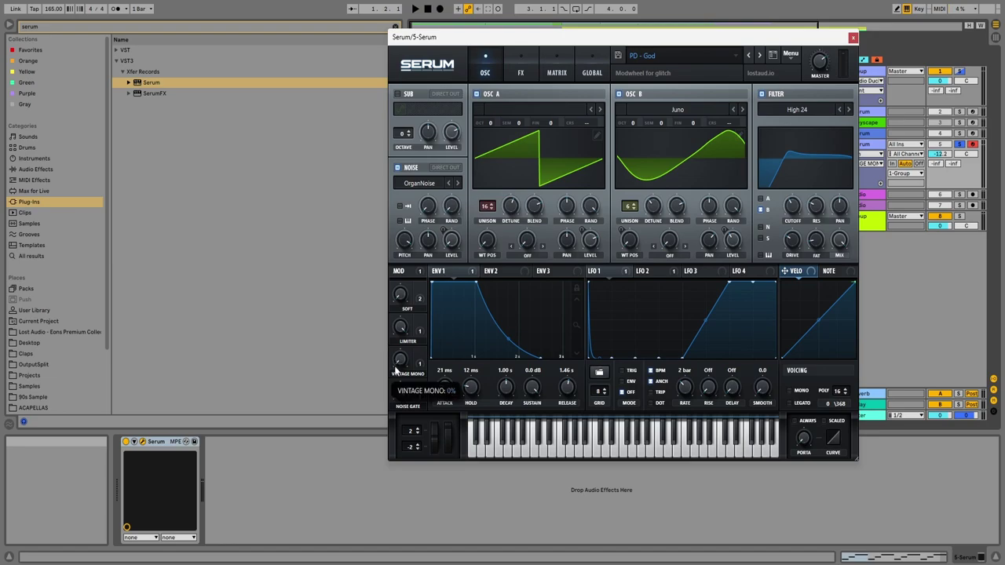
pyautogui.press('space')
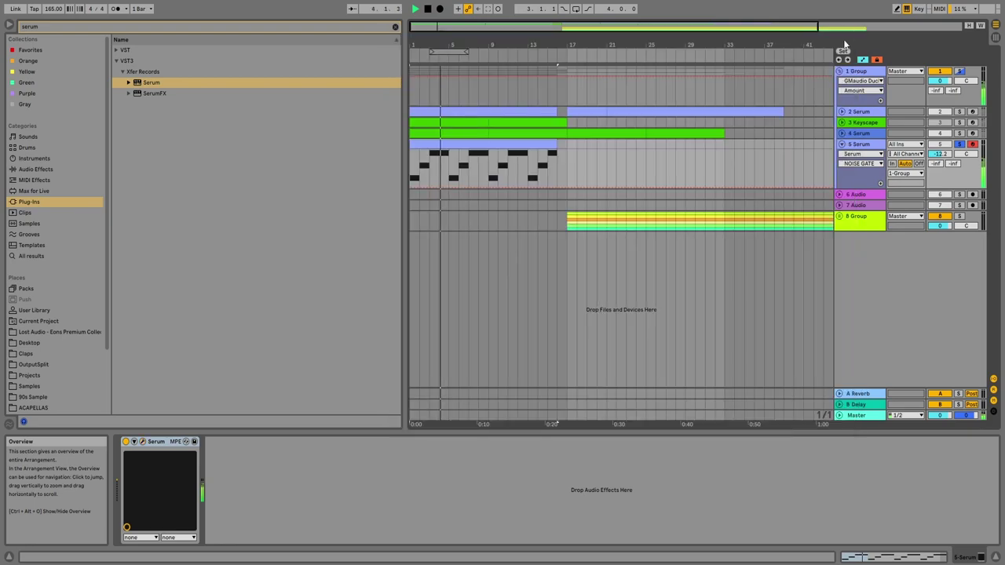
pyautogui.click(854, 38)
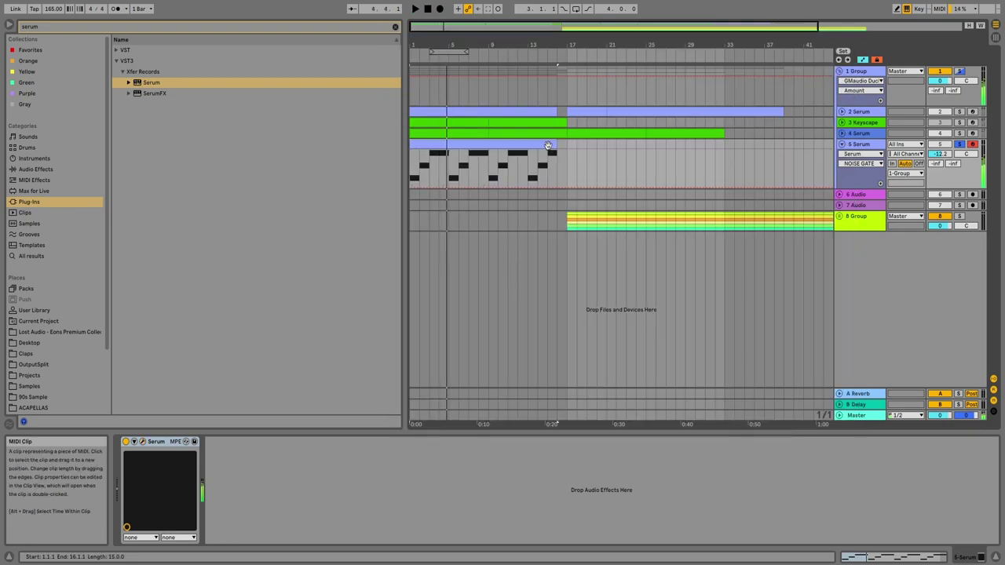
# Copy all notes of the 5 Serum clip up a third and transpose the copies up two octaves, spanning G2 to B♭2.
pyautogui.doubleClick(548, 145)
pyautogui.hotkey('ctrl', 'a')
pyautogui.moveTo(287, 404); pyautogui.dragTo(287, 379)
pyautogui.hotkey('shift', 'Up')
pyautogui.hotkey('shift', 'Up')
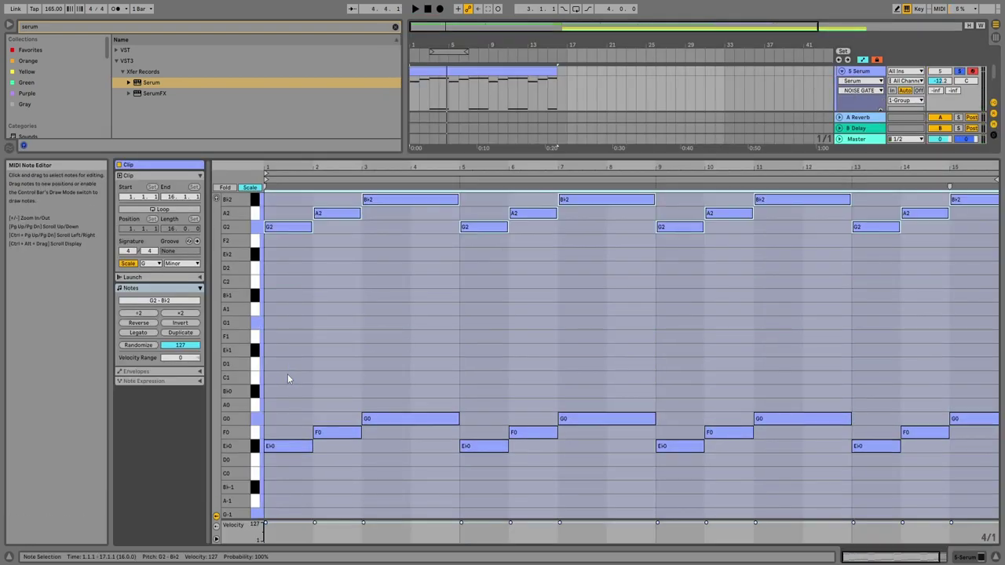
# Play the layered chord clip while auditioning Serum's Vintage Mono and Soft macros.
pyautogui.press('space')
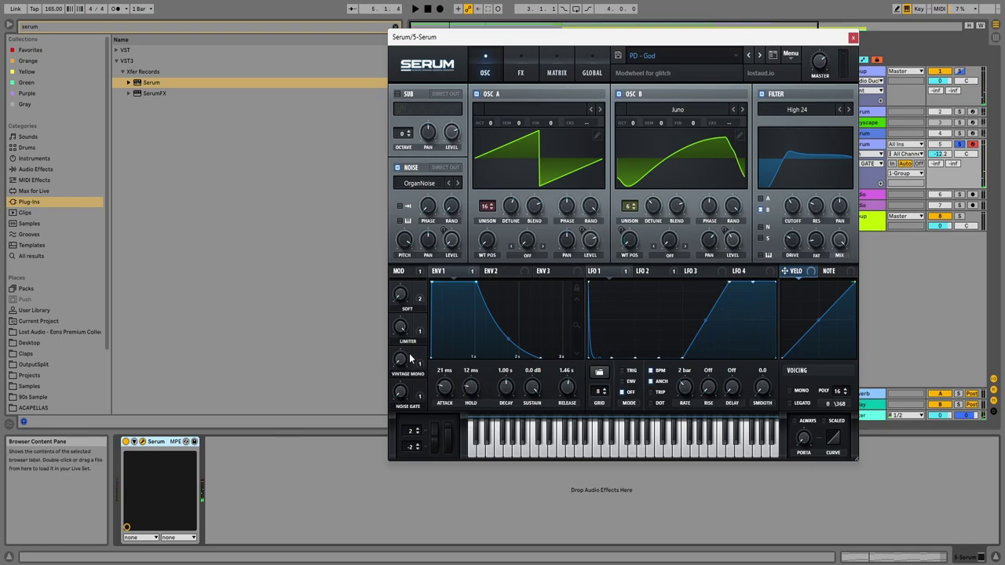
pyautogui.press('space')
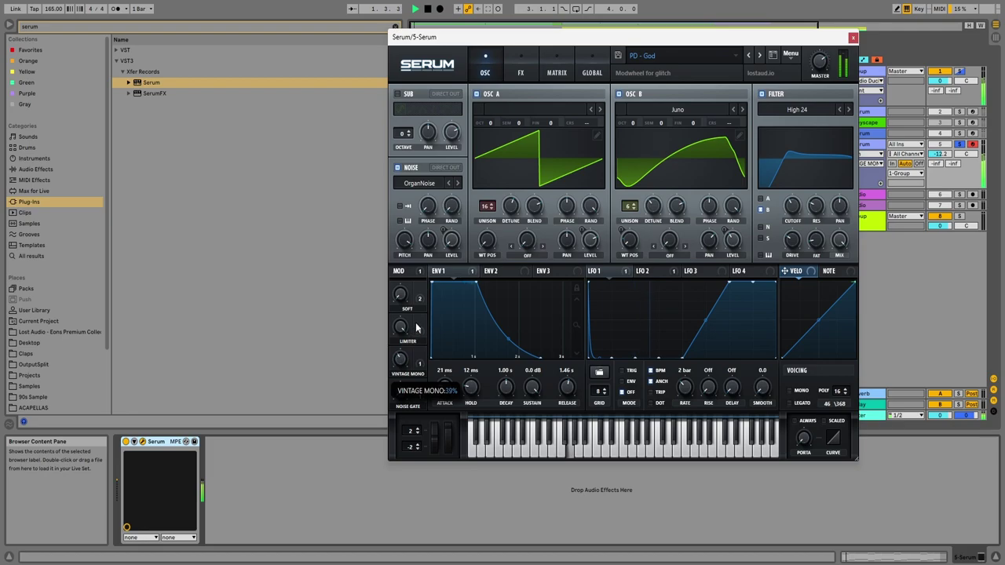
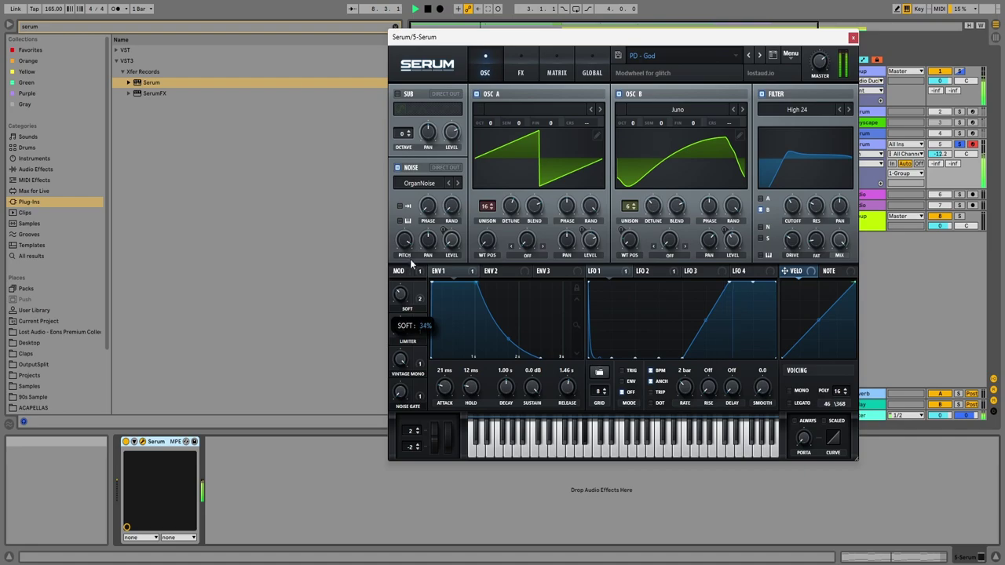
pyautogui.moveTo(400, 361)
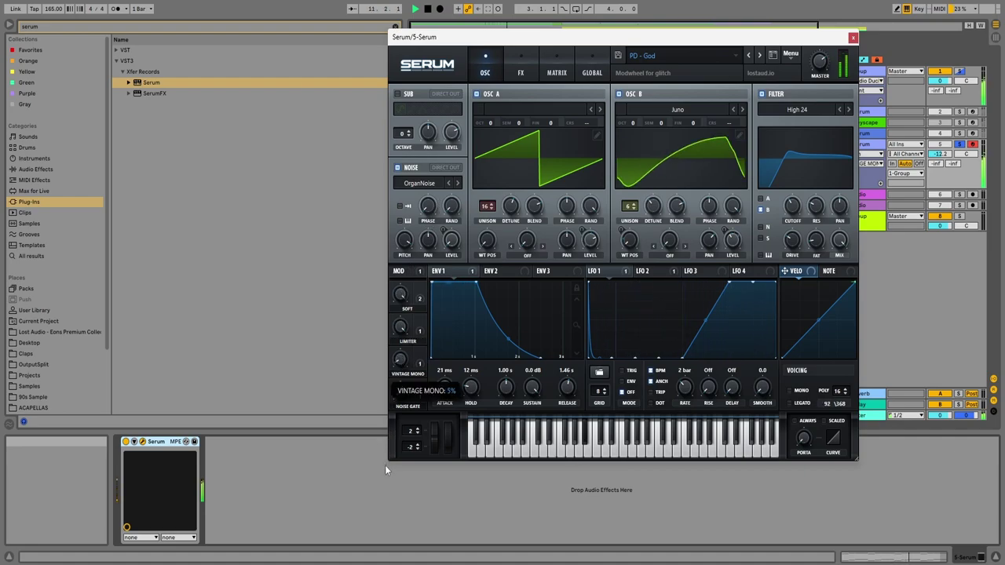
pyautogui.moveTo(403, 295)
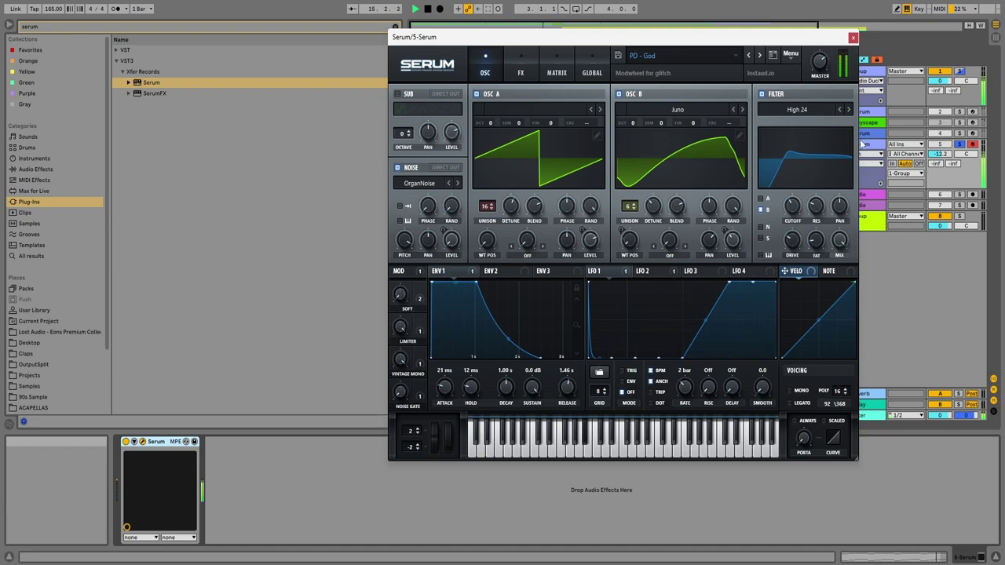
pyautogui.click(854, 38)
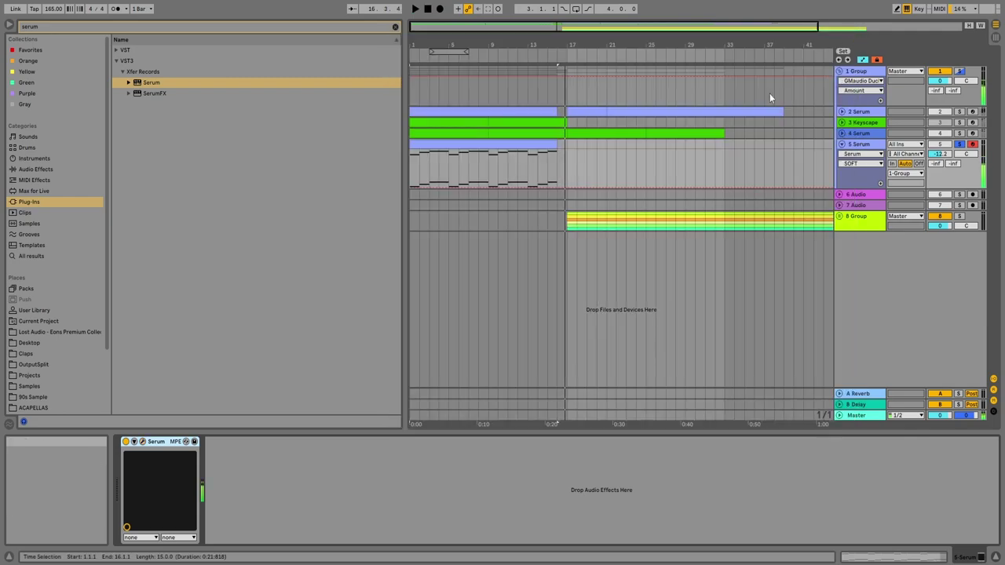
# Raise the 5 Serum track volume to -8.5 dB.
pyautogui.doubleClick(547, 161)
pyautogui.scroll(2, 573, 306)
pyautogui.hotkey('shift', 'Tab')
pyautogui.moveTo(945, 154); pyautogui.dragTo(940, 147)
# Copy the 5 Serum clip to bar 17 and set the track volume to -11.4 dB during playback.
pyautogui.click(593, 134)
pyautogui.moveTo(592, 45); pyautogui.dragTo(592, 23)
pyautogui.click(544, 109)
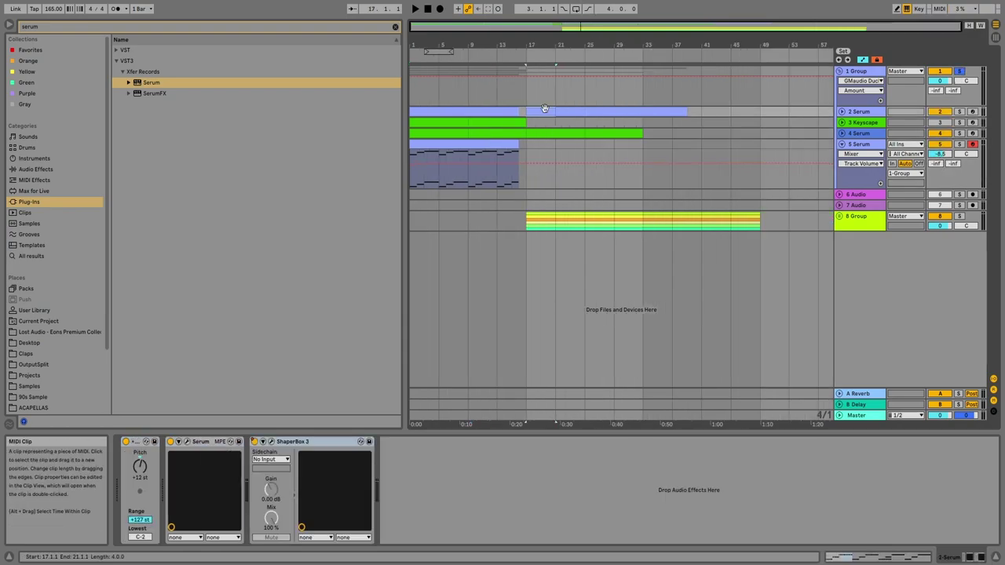
pyautogui.moveTo(467, 149); pyautogui.dragTo(563, 148)
pyautogui.press('space')
pyautogui.press('+')
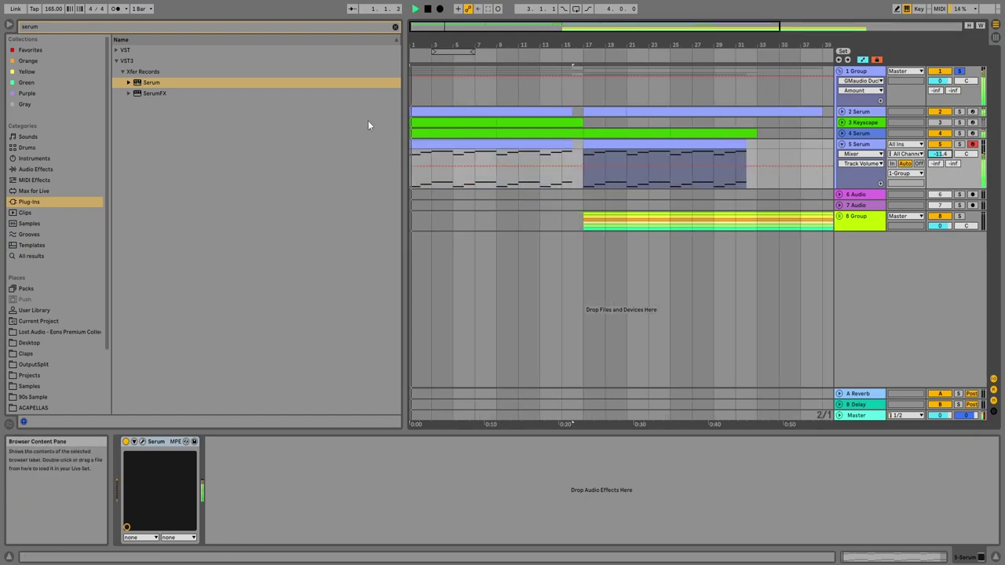
# Open the first 5 Serum clip and add a half-bar D3 note at the end of bar 4.
pyautogui.doubleClick(448, 143)
pyautogui.click(435, 316)
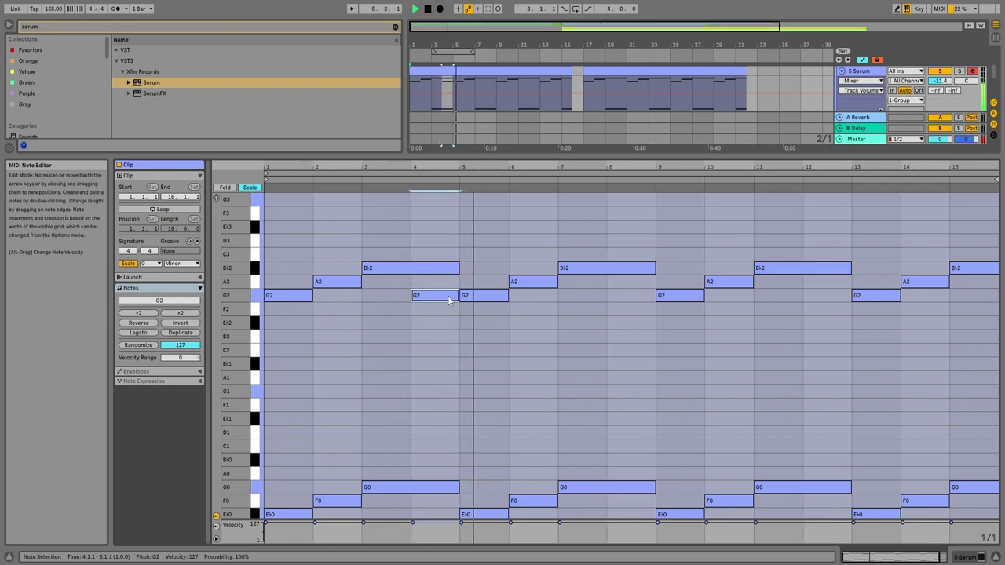
pyautogui.click(441, 243)
pyautogui.doubleClick(439, 240)
pyautogui.hotkey('ctrl', 'a')
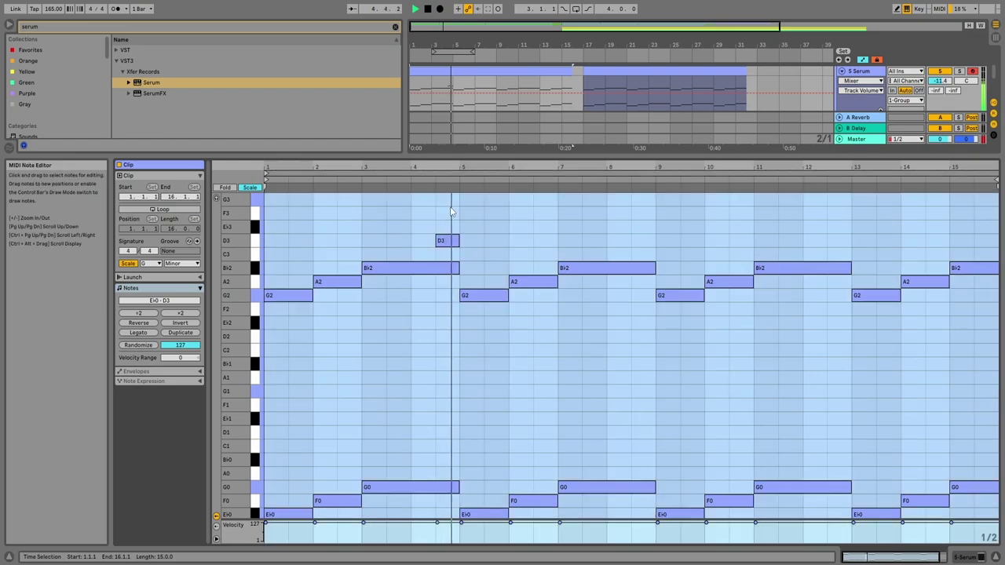
# Move the G2 note in bar 5 up to C3 and replay the transition into it.
pyautogui.click(482, 293)
pyautogui.moveTo(482, 292); pyautogui.dragTo(492, 281)
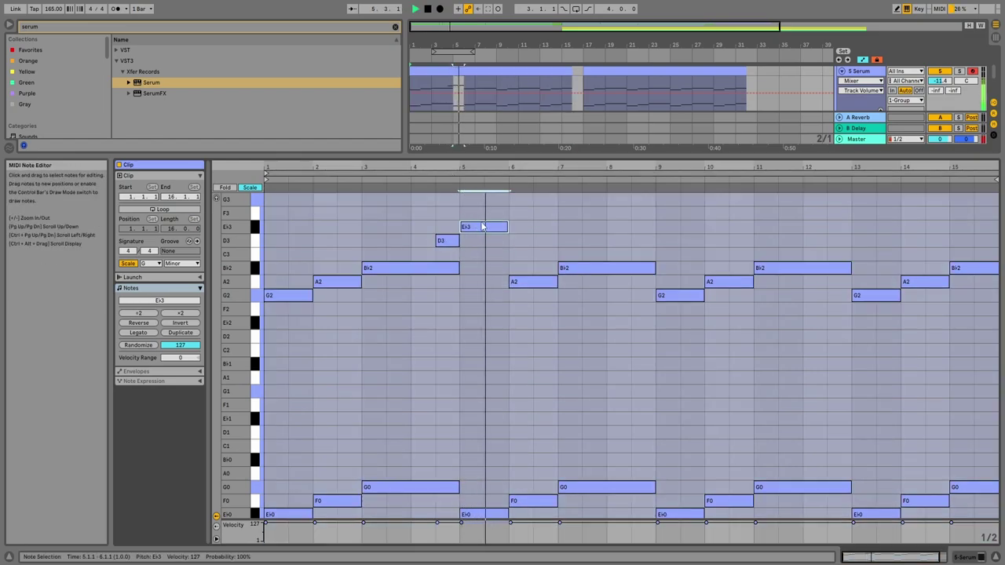
pyautogui.moveTo(479, 227); pyautogui.dragTo(479, 242)
pyautogui.click(446, 180)
# Raise the bar 6 melody note to F3 and play the clip from there.
pyautogui.scroll(1, 474, 259)
pyautogui.hotkey('ctrl', 'd')
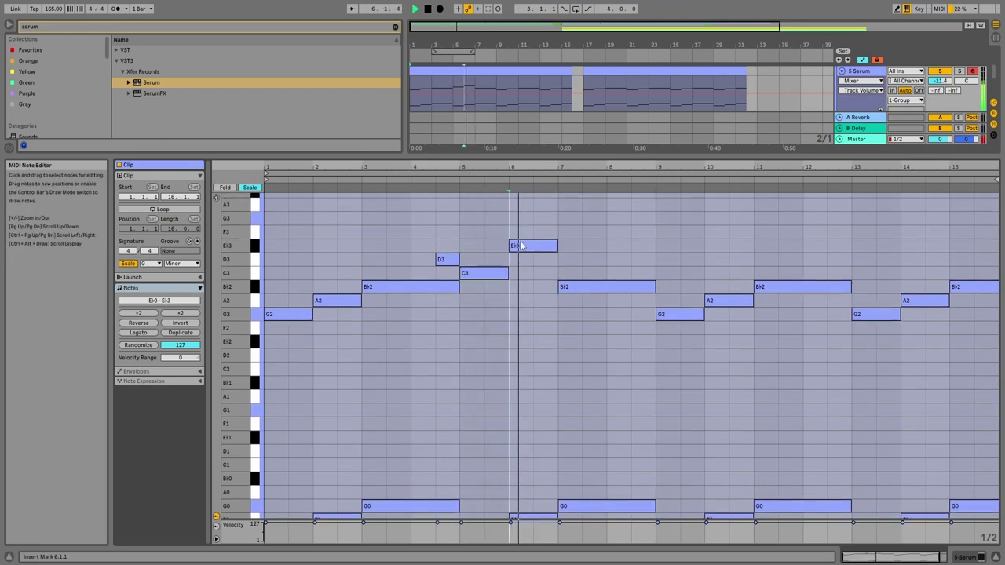
pyautogui.moveTo(522, 246); pyautogui.dragTo(520, 227)
pyautogui.click(507, 179)
pyautogui.press('space')
pyautogui.press('space')
# Raise the long bar 7 melody note to D3 and add a half-bar C3 note at the end of bar 8.
pyautogui.moveTo(599, 284); pyautogui.dragTo(547, 281)
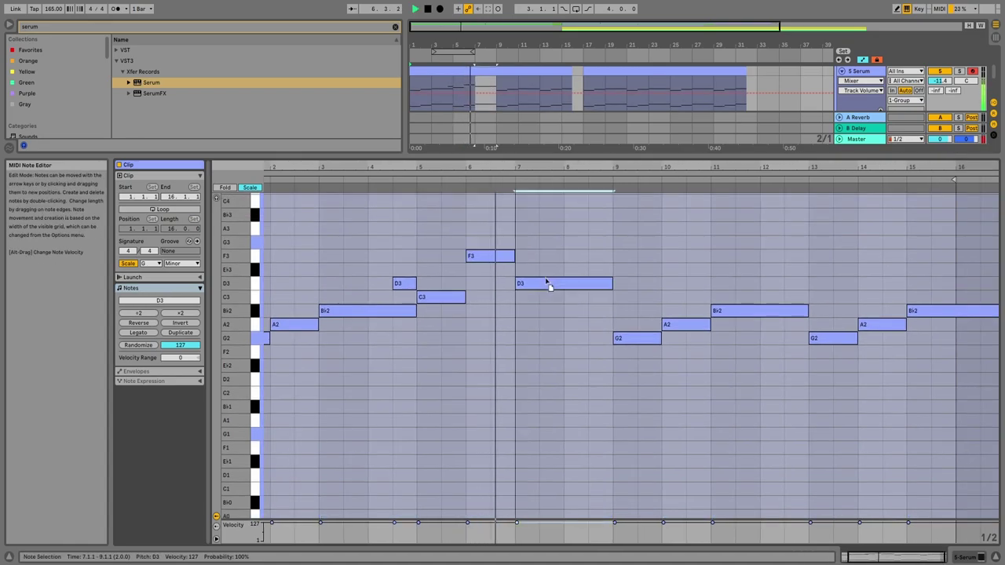
pyautogui.doubleClick(601, 296)
pyautogui.moveTo(627, 342); pyautogui.dragTo(627, 271)
pyautogui.hotkey('ctrl', 'z')
pyautogui.click(592, 184)
pyautogui.press('space')
# Move the bar 9 melody note up to D3 and replay the passage.
pyautogui.moveTo(635, 339); pyautogui.dragTo(638, 288)
pyautogui.click(604, 182)
pyautogui.scroll(-2, 627, 336)
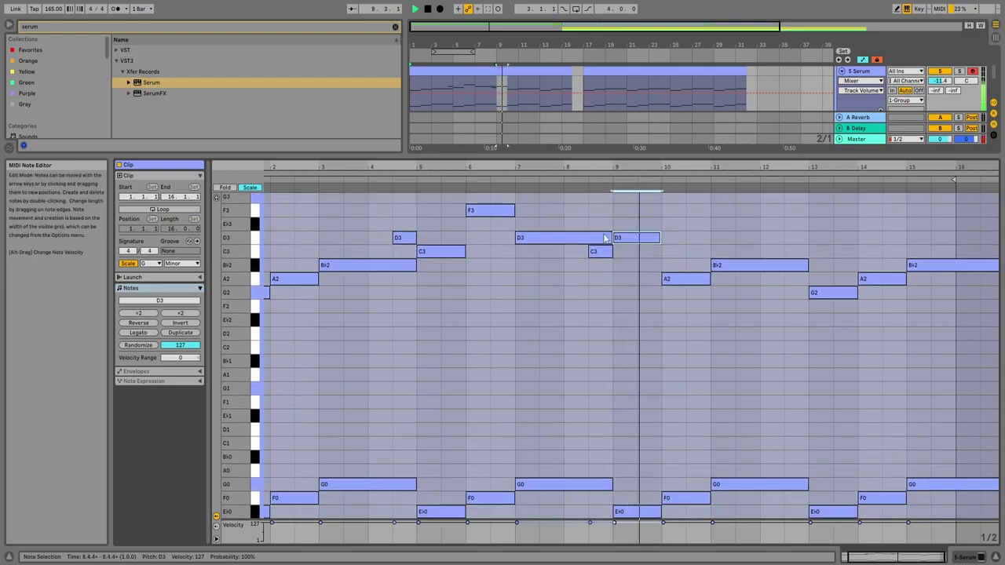
# Shorten the bar 7 D3 note so it ends where the C3 in bar 8 begins.
pyautogui.press('space')
pyautogui.click(611, 237)
pyautogui.moveTo(612, 237); pyautogui.dragTo(586, 237)
pyautogui.click(581, 189)
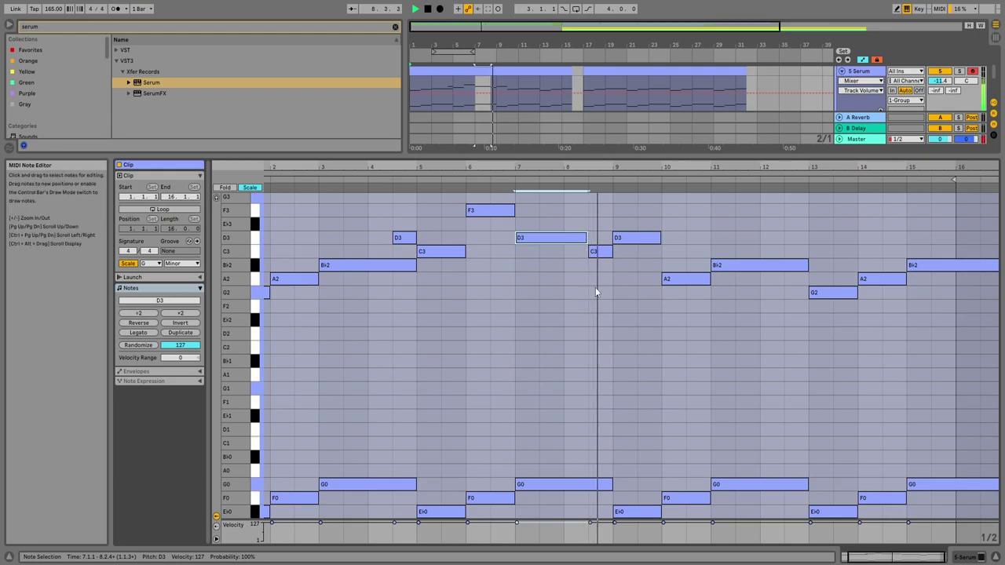
# Raise the bar 10 melody note to C3 and the bar 11 note to B♭3.
pyautogui.moveTo(677, 279); pyautogui.dragTo(680, 252)
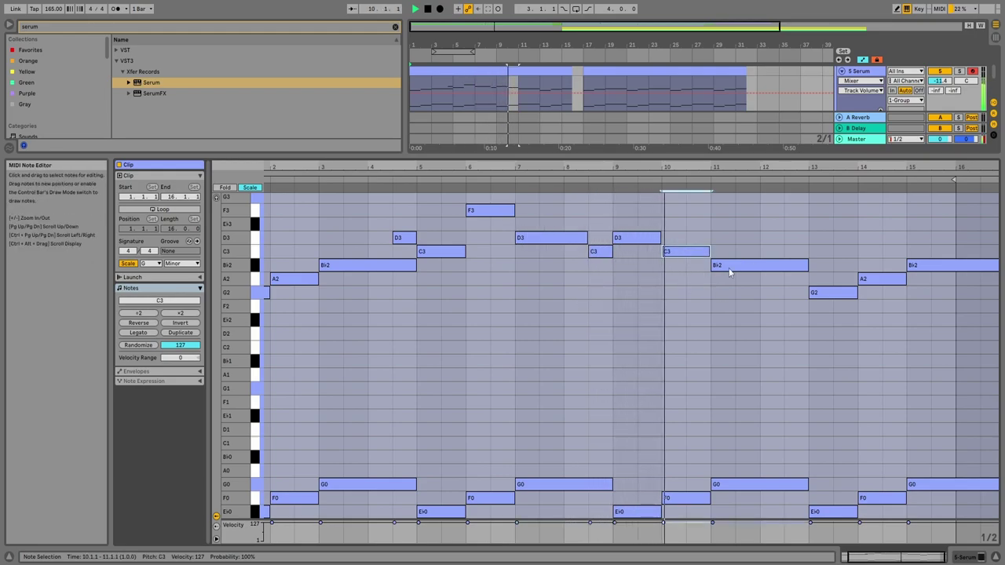
pyautogui.moveTo(735, 267); pyautogui.dragTo(736, 193)
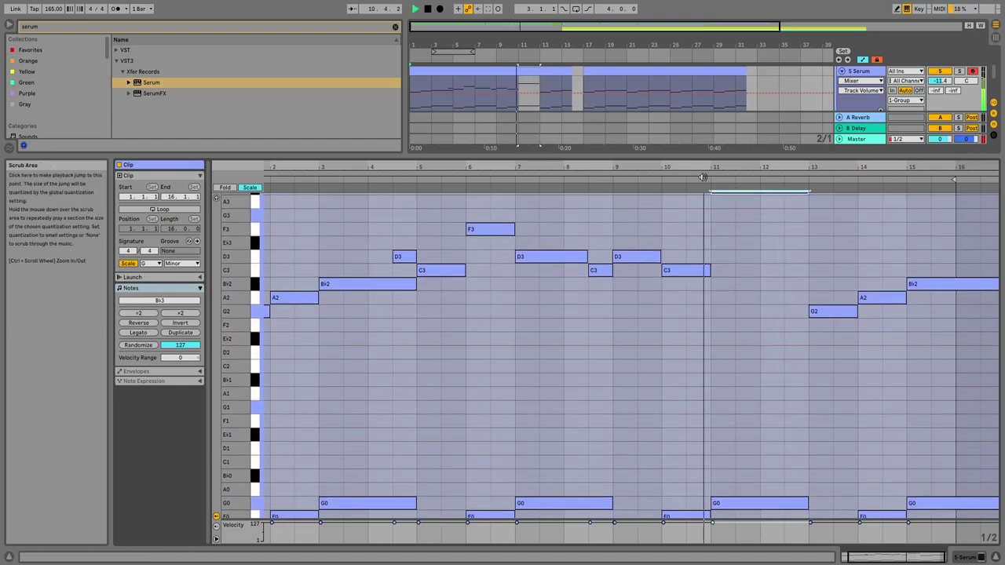
# Add an A3 note spanning bar 12 beneath the end of the long B♭3.
pyautogui.scroll(3, 717, 329)
pyautogui.scroll(2, 717, 329)
pyautogui.doubleClick(774, 292)
pyautogui.moveTo(785, 293); pyautogui.dragTo(808, 293)
# Raise the melody notes in bars 13, 14 and 15 to F3, E♭3 and D3, and return to the arrangement.
pyautogui.moveTo(833, 406); pyautogui.dragTo(831, 310)
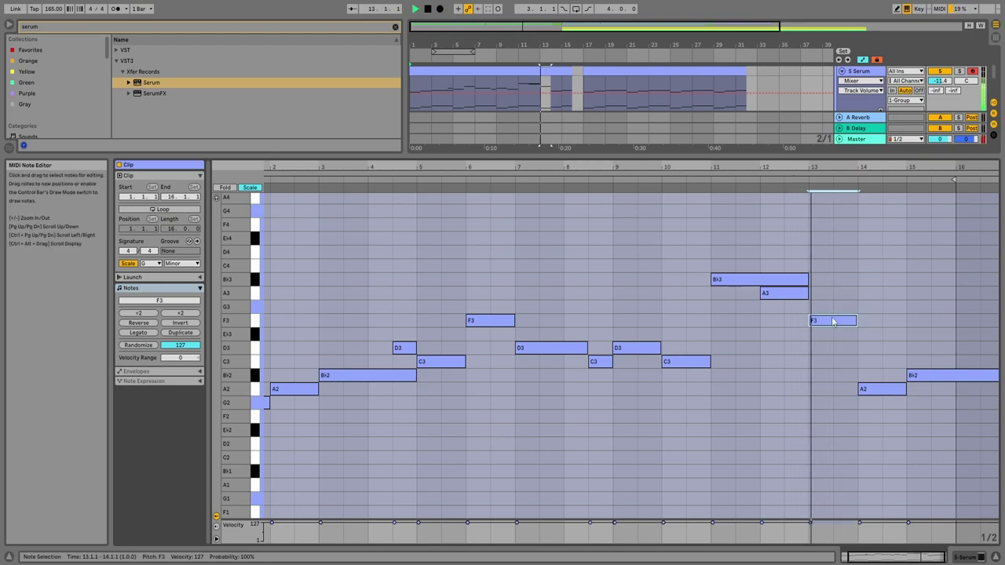
pyautogui.moveTo(878, 389); pyautogui.dragTo(885, 336)
pyautogui.moveTo(933, 376); pyautogui.dragTo(933, 350)
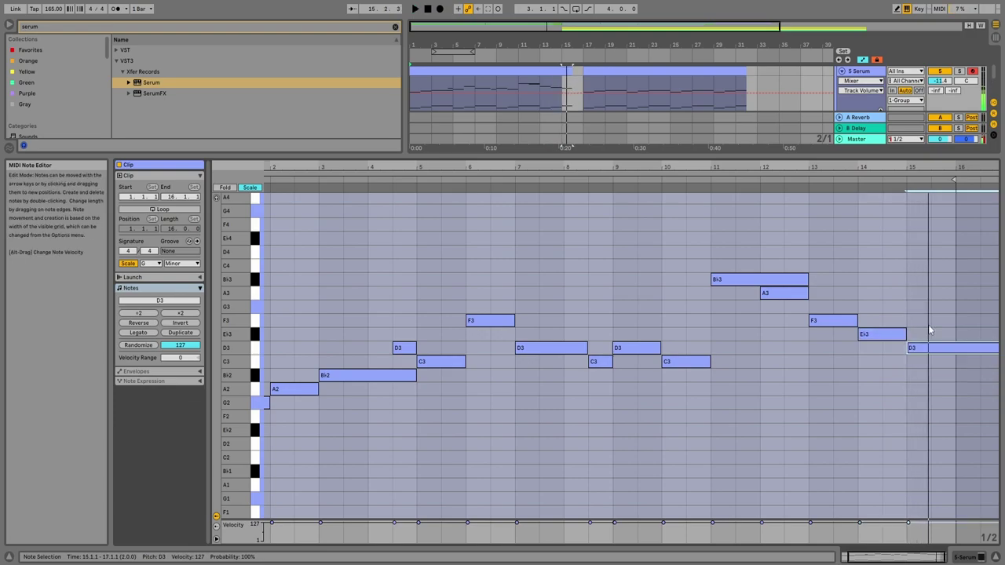
pyautogui.click(882, 181)
pyautogui.hotkey('shift', 'Tab')
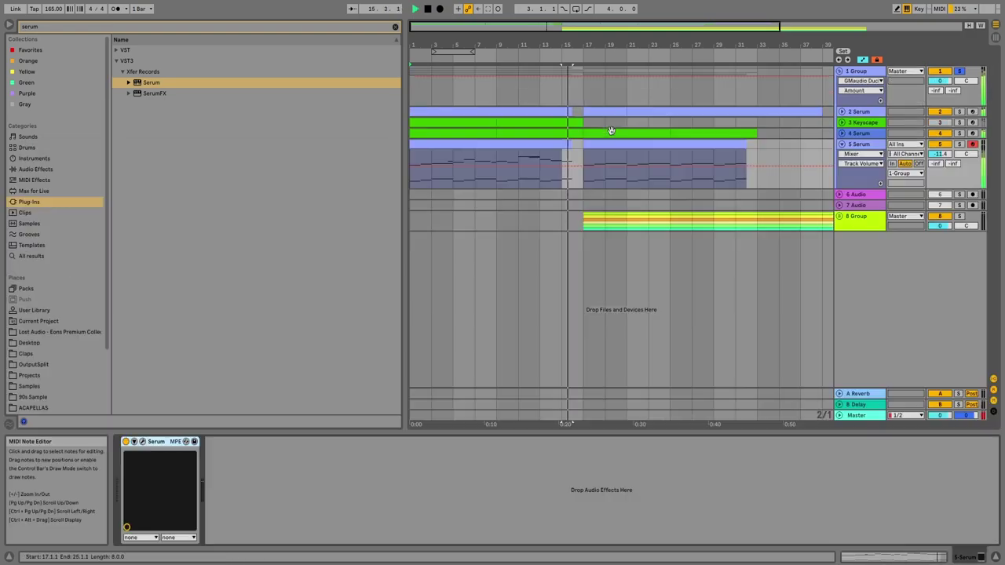
# Clear the solos and play the full arrangement from the section starting at bar 17.
pyautogui.click(548, 148)
pyautogui.moveTo(523, 34); pyautogui.dragTo(522, 25)
pyautogui.click(959, 145)
pyautogui.click(960, 145)
pyautogui.click(583, 148)
pyautogui.click(575, 146)
pyautogui.hotkey('ctrl', '1')
pyautogui.hotkey('ctrl', '1')
pyautogui.moveTo(563, 45)
pyautogui.mouseDown()
pyautogui.moveTo(567, 64)
pyautogui.moveTo(563, 36)
pyautogui.mouseUp()
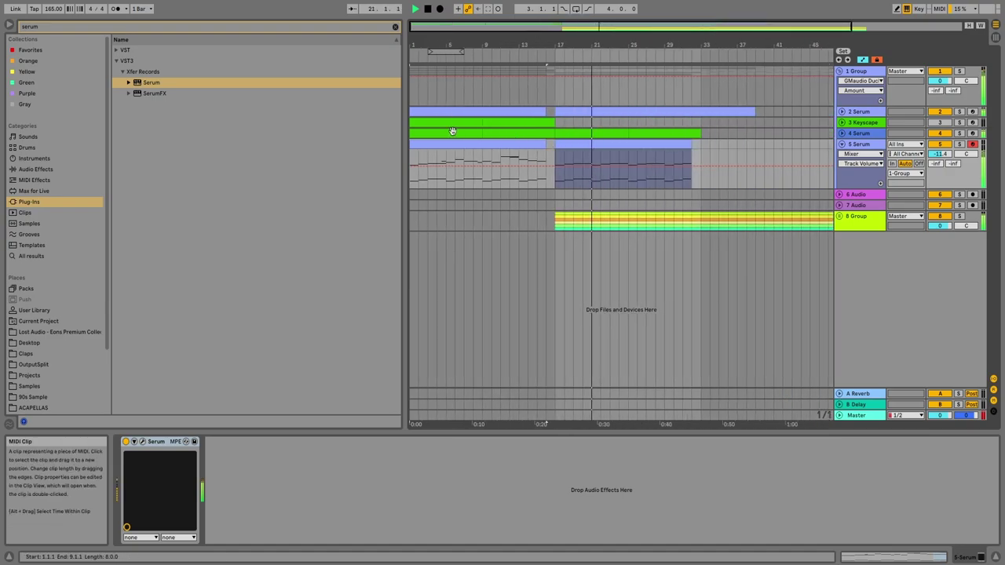
# Solo the 4 Serum track, unfold it and play it from the beginning.
pyautogui.click(453, 131)
pyautogui.click(959, 133)
pyautogui.press('space')
pyautogui.press('space')
pyautogui.click(842, 134)
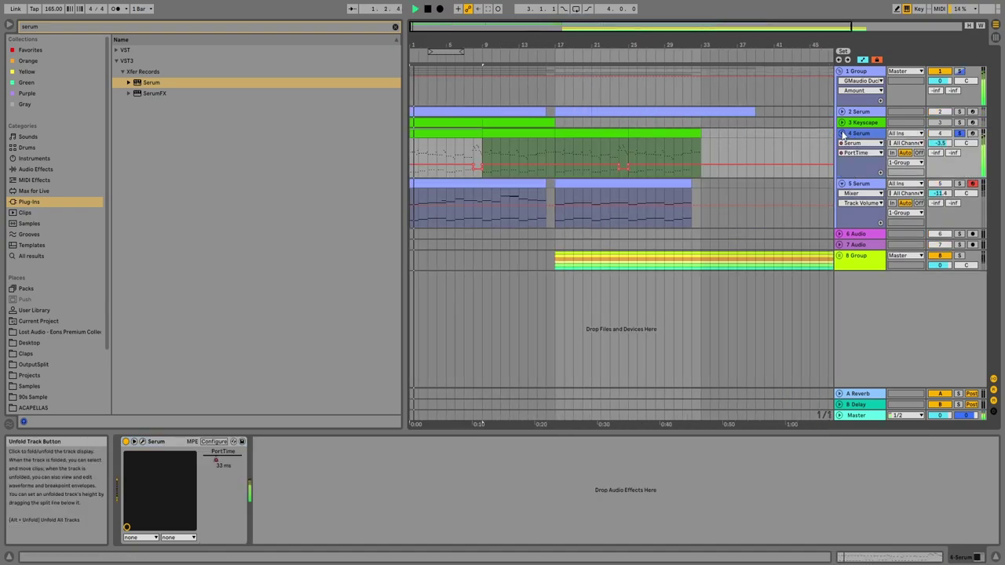
# Search the audio effects for "eq" and add EQ Eight to the 4 Serum track.
pyautogui.doubleClick(245, 28)
pyautogui.write('eq')
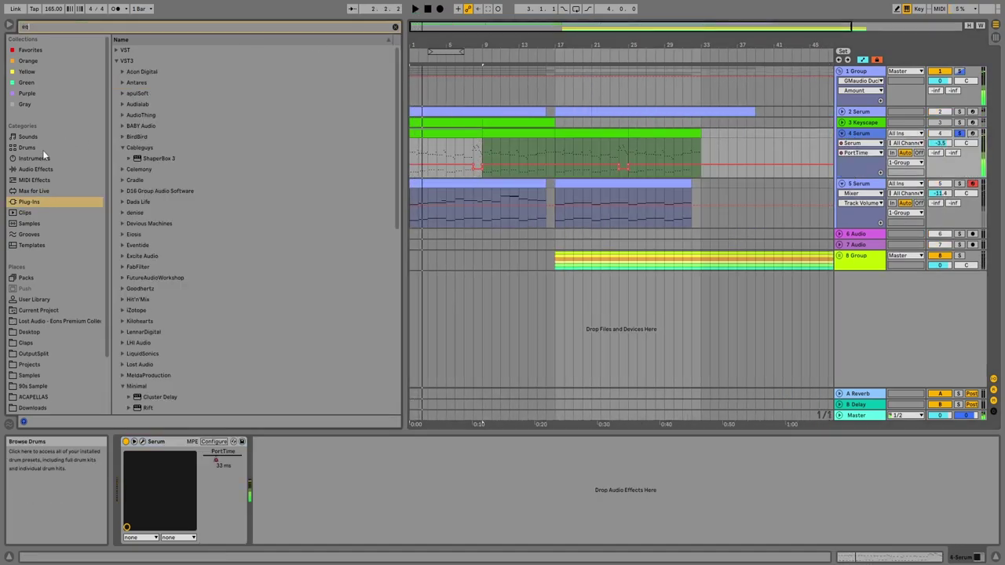
pyautogui.click(36, 168)
pyautogui.doubleClick(142, 71)
# Set EQ Eight's band 1 to the steep 48 dB/octave low cut at 107 Hz.
pyautogui.press('space')
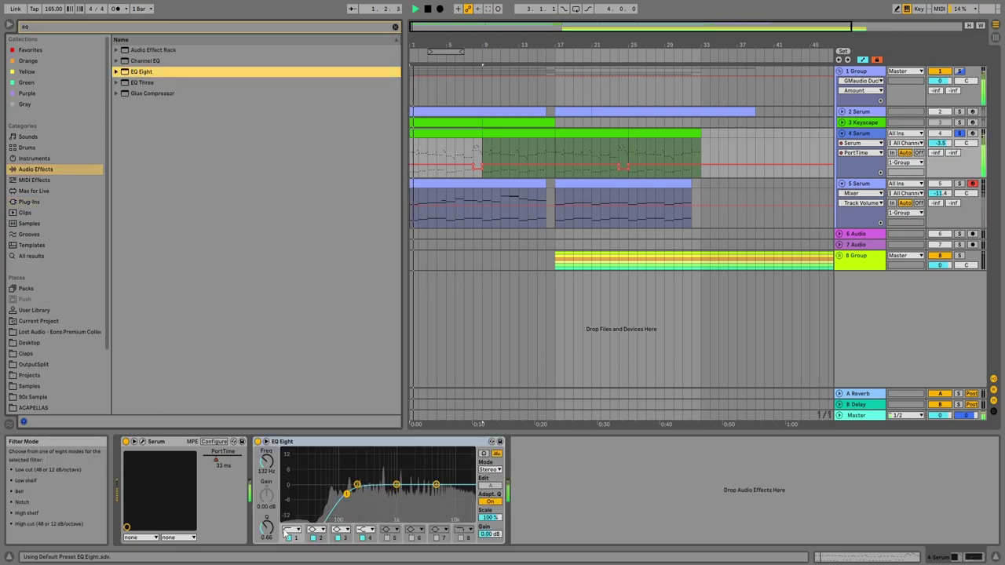
pyautogui.click(292, 530)
pyautogui.click(289, 462)
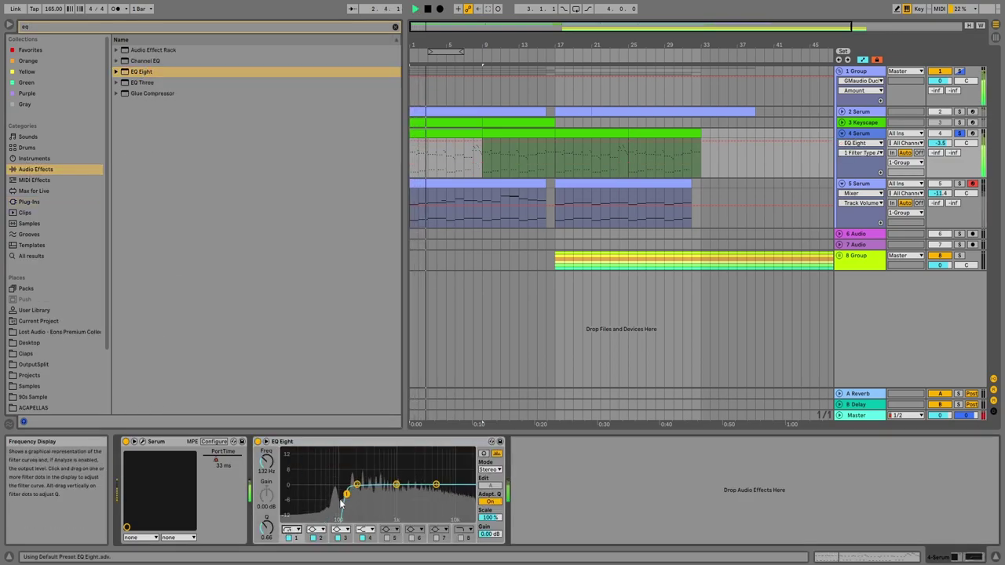
pyautogui.press('space')
pyautogui.moveTo(347, 494); pyautogui.dragTo(342, 492)
# Clear the browser search and open the Drum Oneshots folder of Lost Audio - Ether Drum Collection in the Eons Premium Collection place.
pyautogui.click(395, 27)
pyautogui.scroll(-3, 58, 273)
pyautogui.click(62, 251)
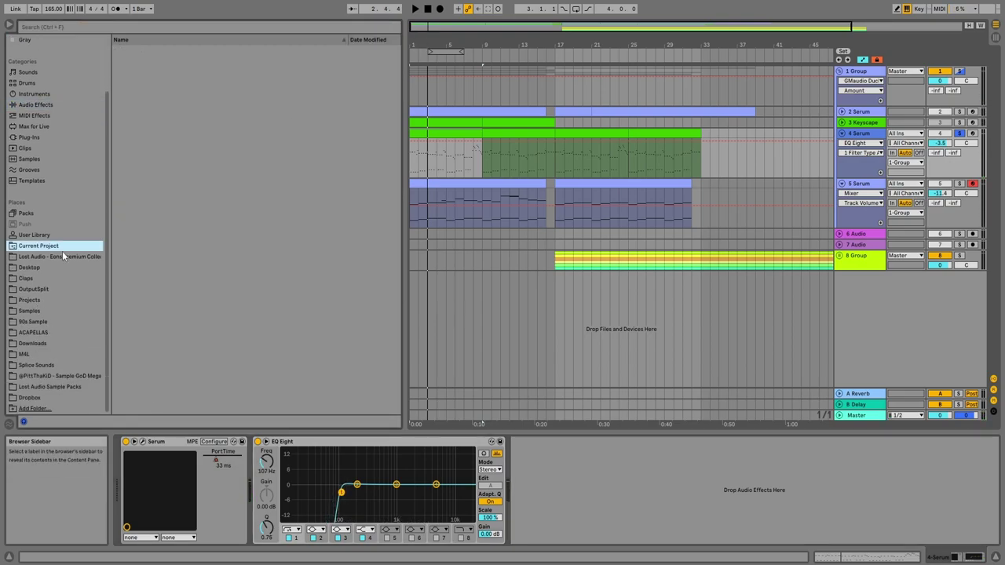
pyautogui.scroll(3, 139, 93)
pyautogui.click(123, 82)
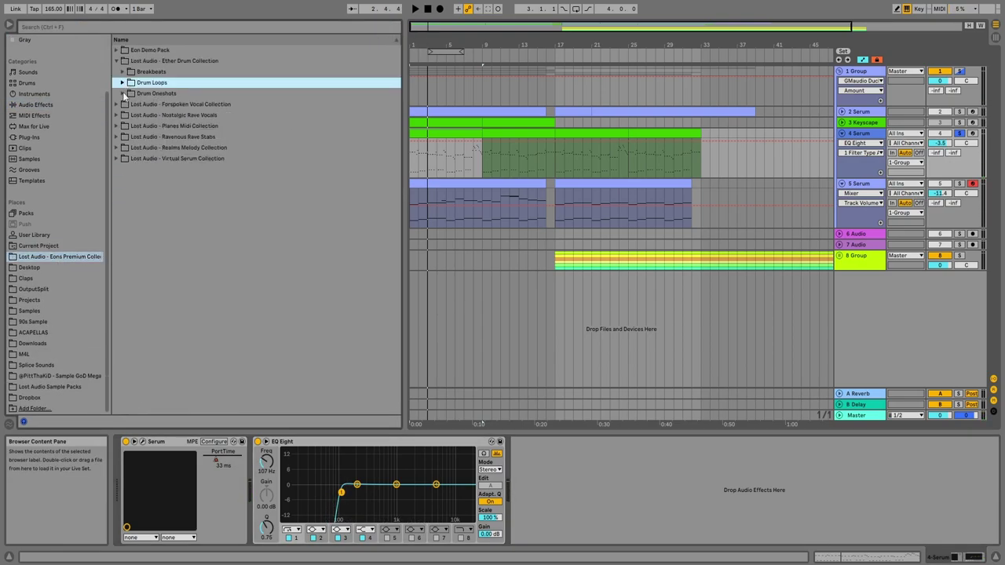
pyautogui.click(123, 94)
# Audition several clap one-shots, including LA_Ether_Clap_12.wav and LA_Ether_Clap_9.wav.
pyautogui.click(166, 105)
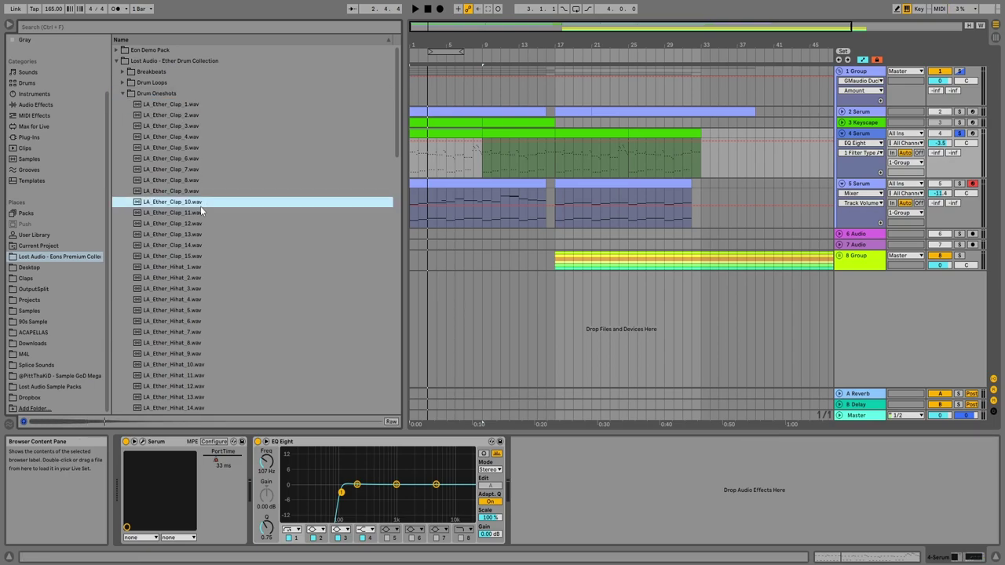
pyautogui.click(176, 191)
pyautogui.click(185, 224)
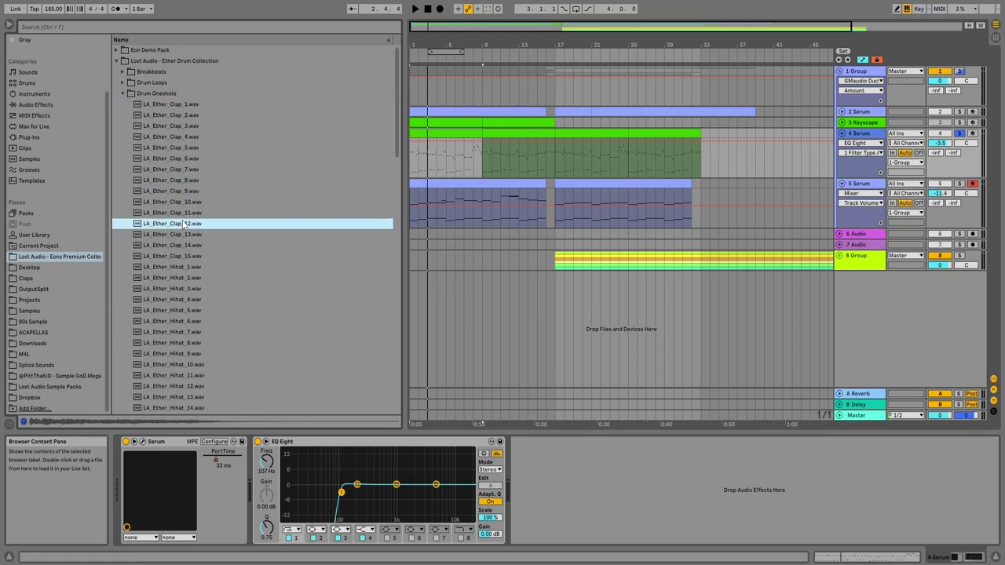
pyautogui.click(185, 193)
# Insert a new MIDI track below 7 Audio and load LA_Ether_Clap_9.wav onto it as a sampler instrument.
pyautogui.moveTo(441, 25); pyautogui.dragTo(441, 78)
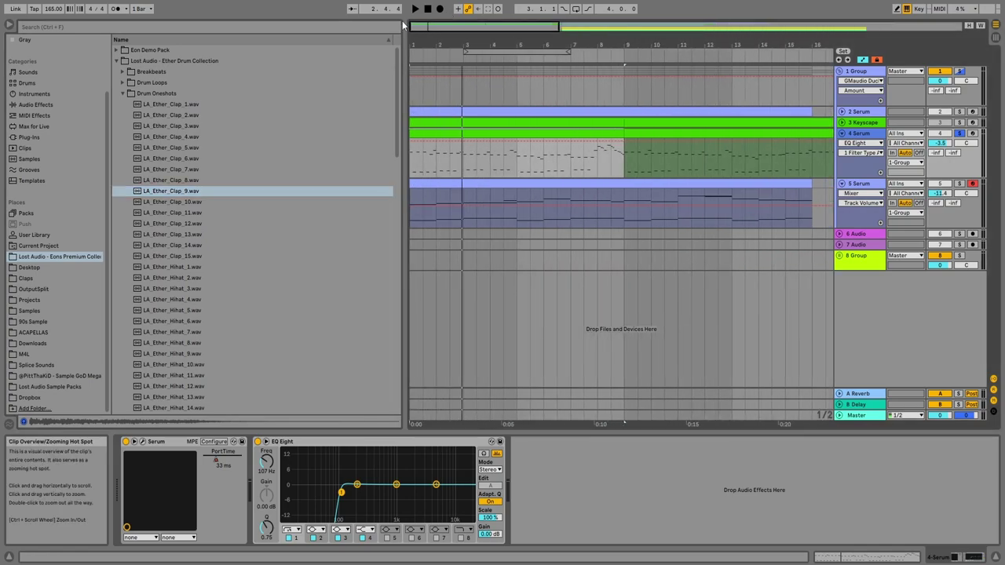
pyautogui.click(860, 244)
pyautogui.hotkey('ctrl', 'shift', 't')
pyautogui.moveTo(180, 199); pyautogui.dragTo(614, 487)
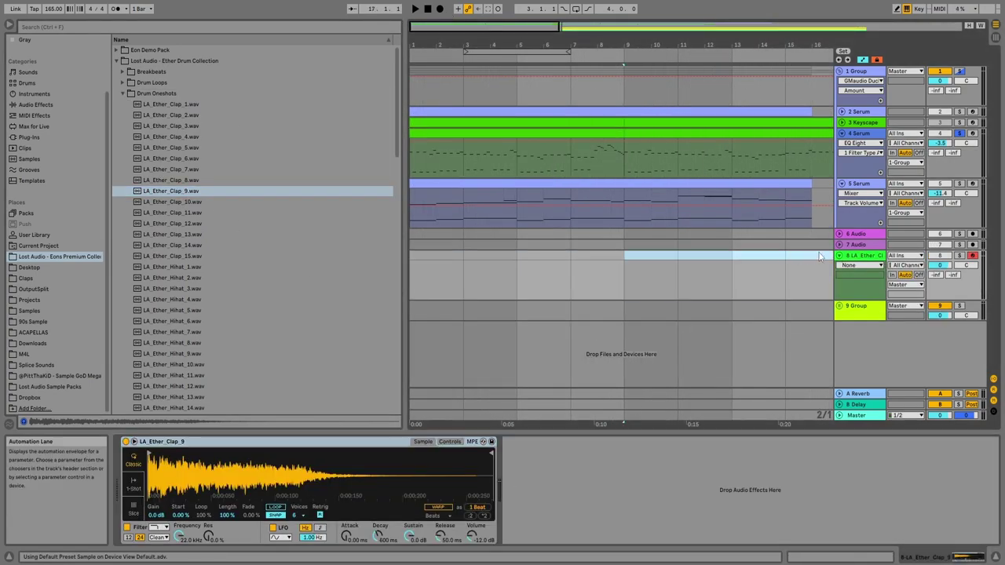
# Create an empty MIDI clip from bar 9 to bar 16 on the clap track and turn off its scale-only note view.
pyautogui.keyDown('ctrl'); pyautogui.keyDown('alt'); pyautogui.moveTo(789, 270); pyautogui.dragTo(648, 272); pyautogui.keyUp('alt'); pyautogui.keyUp('ctrl')
pyautogui.hotkey('ctrl', 'shift', 'm')
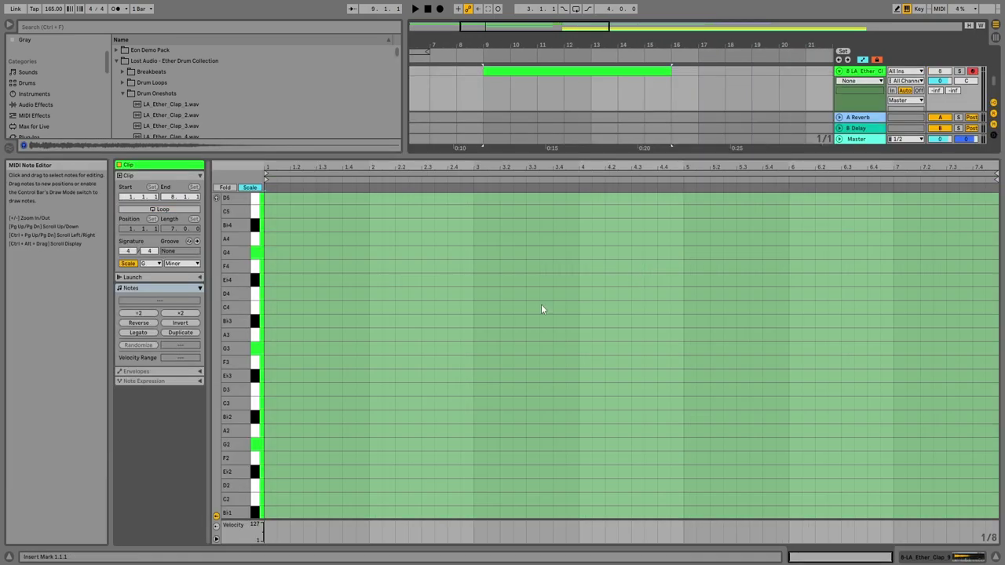
pyautogui.click(362, 368)
pyautogui.click(248, 187)
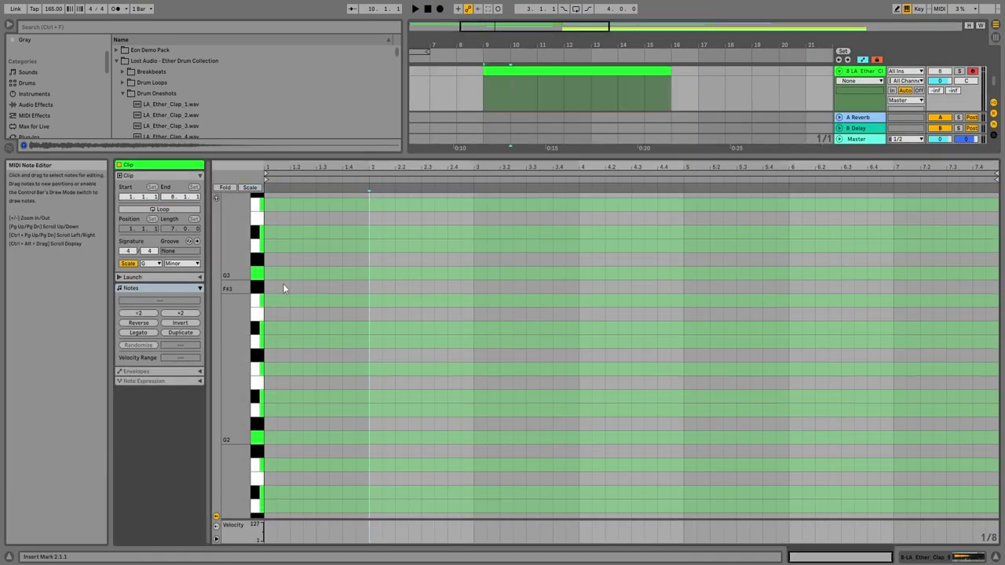
# Add a C3 note at the start of the clap clip and duplicate it until quarter-note hits fill all seven bars.
pyautogui.doubleClick(269, 370)
pyautogui.hotkey('ctrl', 'd')
pyautogui.hotkey('ctrl', 'd')
pyautogui.hotkey('ctrl', 'd')
pyautogui.hotkey('ctrl', 'd')
pyautogui.hotkey('ctrl', 'd')
pyautogui.hotkey('ctrl', 'd')
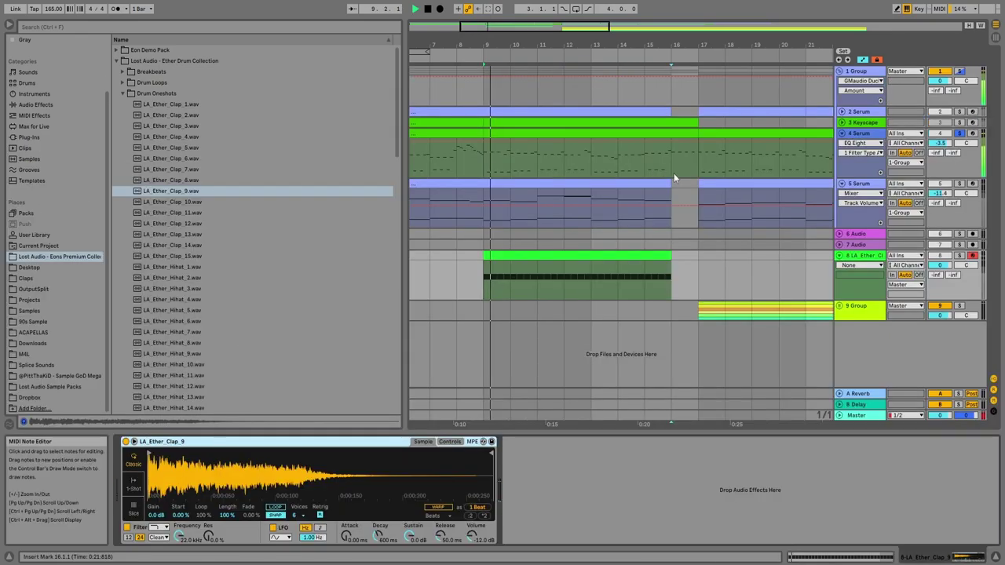
# Clear the 4 Serum solo and play the full arrangement from bar 9.
pyautogui.press('space')
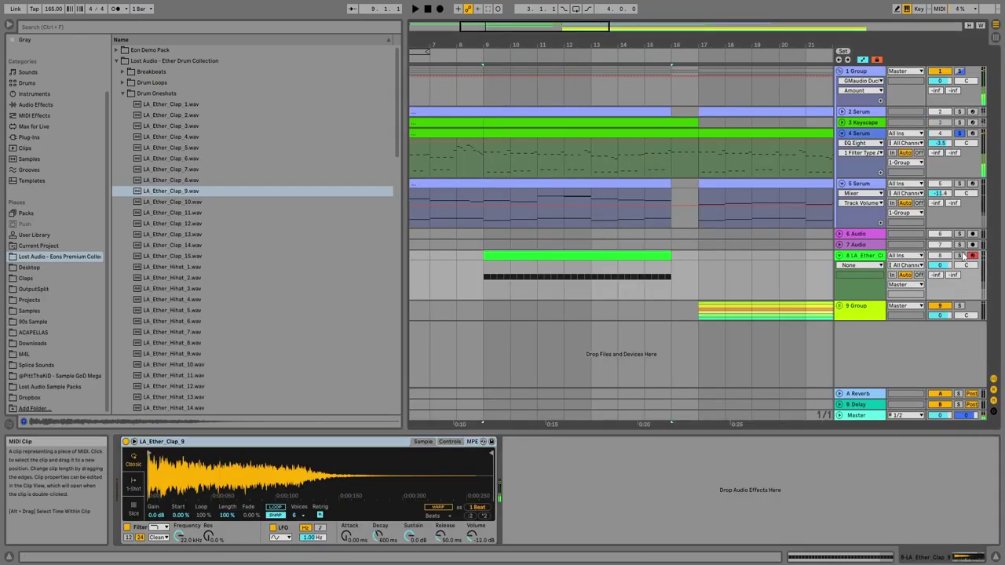
pyautogui.click(959, 133)
pyautogui.press('space')
# Lower the clap track's volume to -1.3 dB and the 5 Serum track's volume to -13.5 dB.
pyautogui.moveTo(940, 265); pyautogui.dragTo(940, 268)
pyautogui.keyDown('ctrl'); pyautogui.keyDown('alt'); pyautogui.moveTo(556, 152); pyautogui.dragTo(777, 180); pyautogui.keyUp('alt'); pyautogui.keyUp('ctrl')
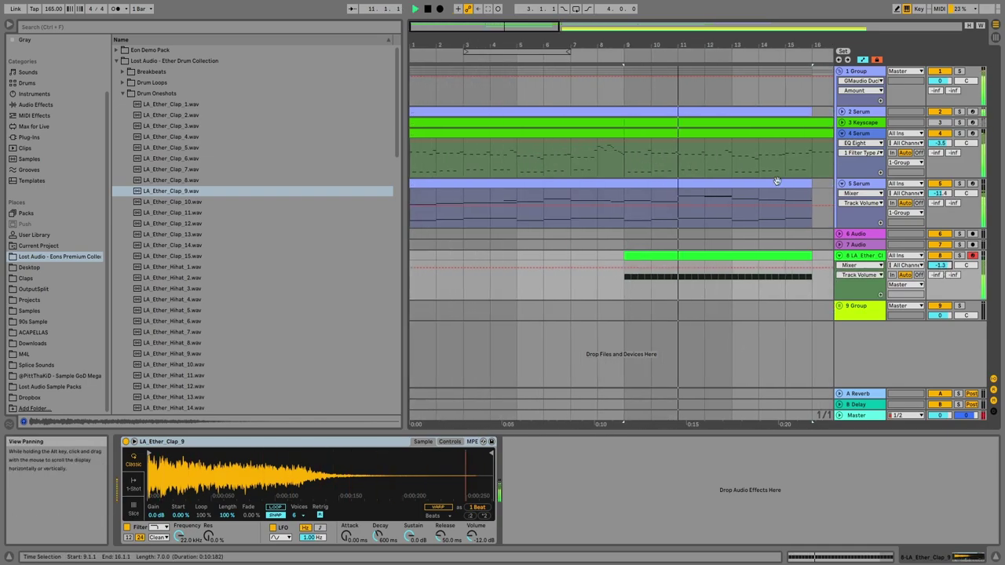
pyautogui.click(870, 194)
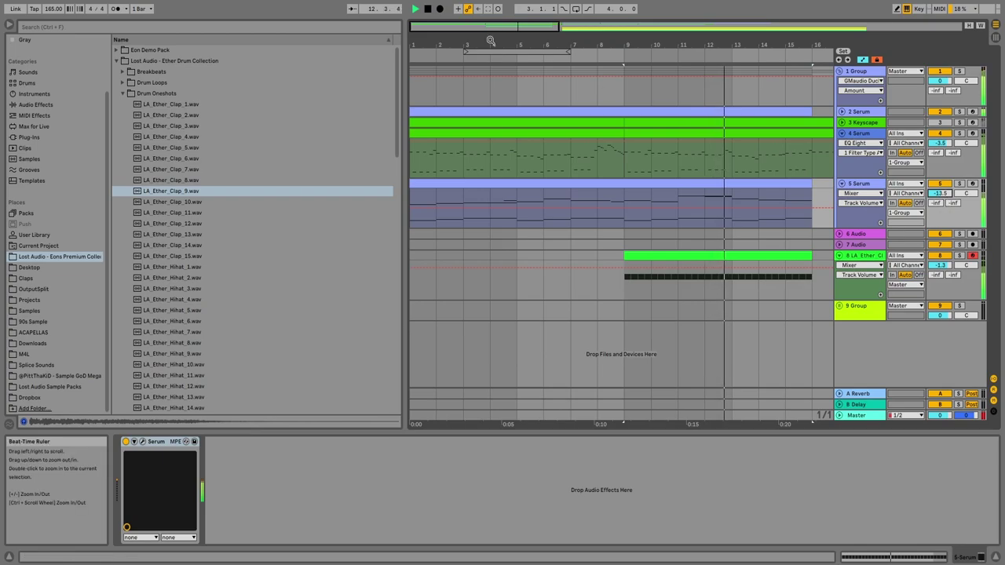
# Compress the clap clip's last eight notes to half length in bar 6 and duplicate them into bar 7.
pyautogui.moveTo(490, 42); pyautogui.dragTo(490, 19)
pyautogui.doubleClick(603, 255)
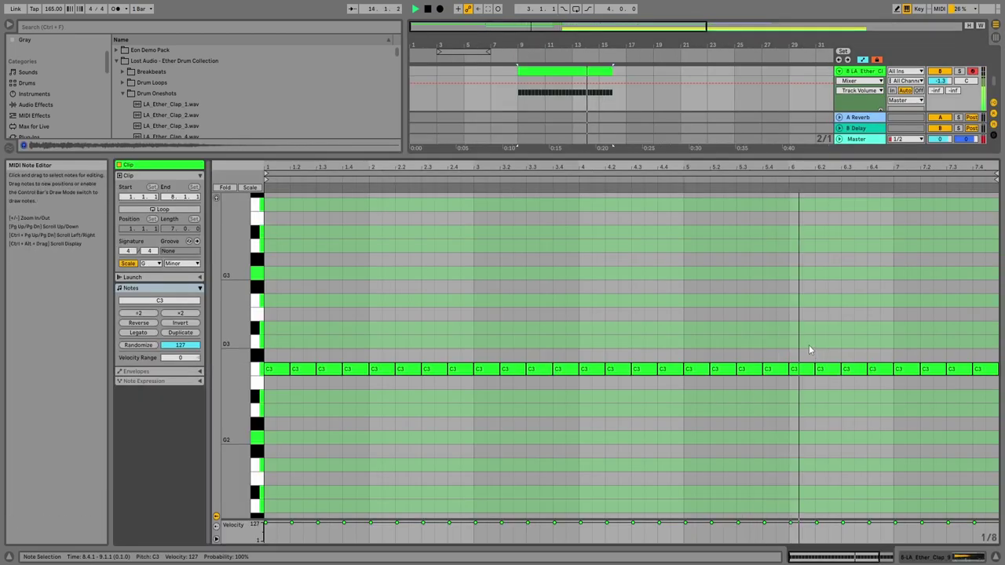
pyautogui.moveTo(808, 350); pyautogui.dragTo(995, 381)
pyautogui.click(139, 313)
pyautogui.hotkey('ctrl', 'd')
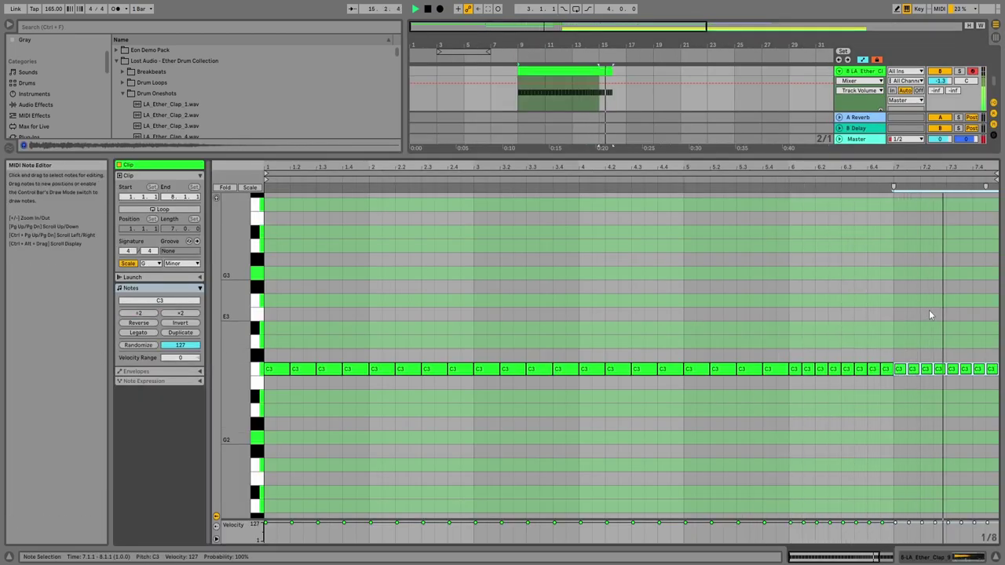
pyautogui.hotkey('shift', 'Tab')
pyautogui.hotkey('ctrl', '1')
pyautogui.moveTo(599, 254); pyautogui.dragTo(596, 253)
# Look through the Ether Drum Collection's Drum Oneshots, Drum Loops and Breakbeats folders for more drum material.
pyautogui.scroll(-4, 232, 217)
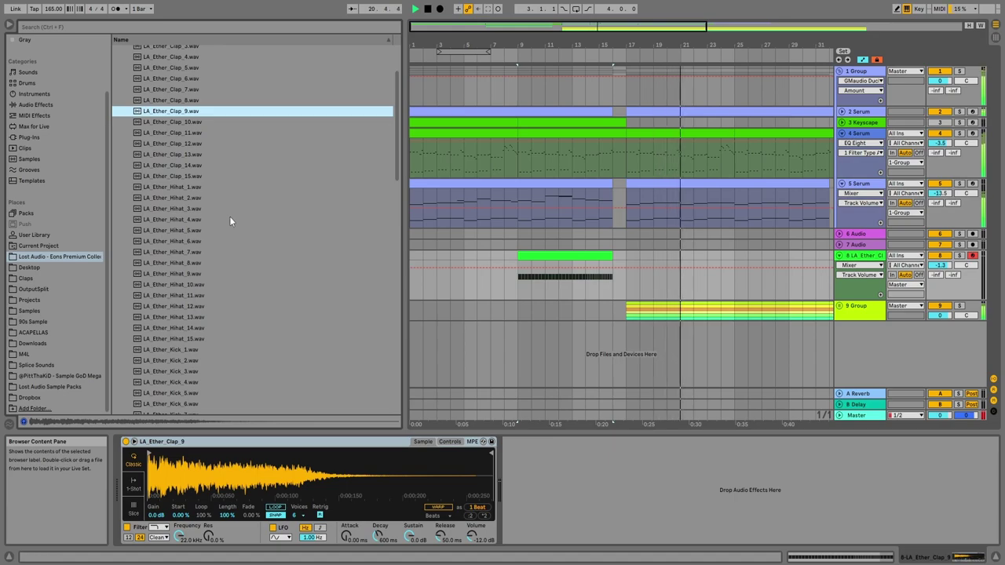
pyautogui.scroll(4, 229, 216)
pyautogui.scroll(-4, 229, 216)
pyautogui.scroll(4, 229, 216)
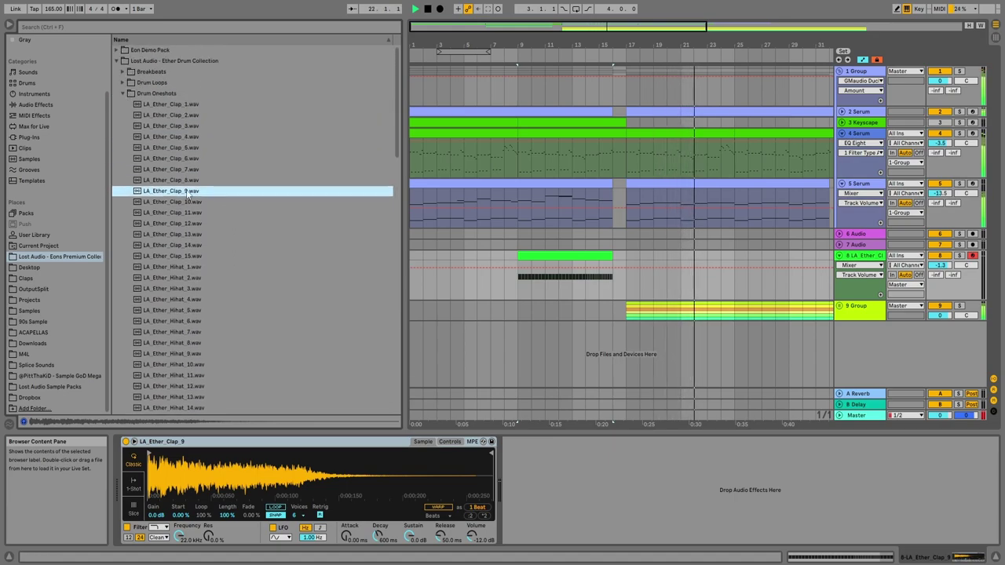
pyautogui.click(122, 94)
pyautogui.click(122, 82)
pyautogui.click(122, 82)
pyautogui.click(122, 83)
pyautogui.click(123, 83)
pyautogui.click(122, 72)
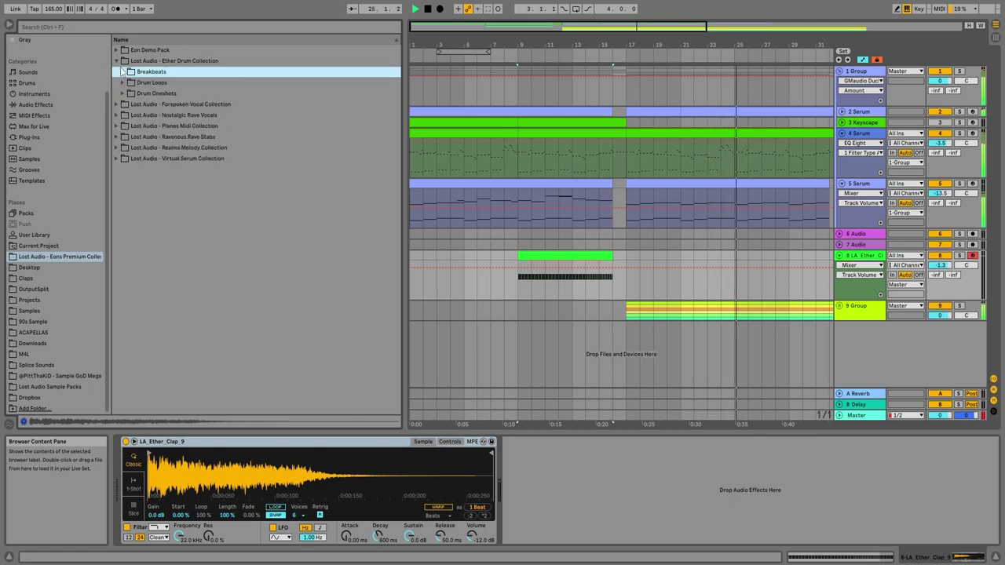
# On the 2 Serum track, duplicate the bars 21 to 25 passage twice up to bar 33 and delete the leftover clip after it.
pyautogui.press('-')
pyautogui.click(558, 186)
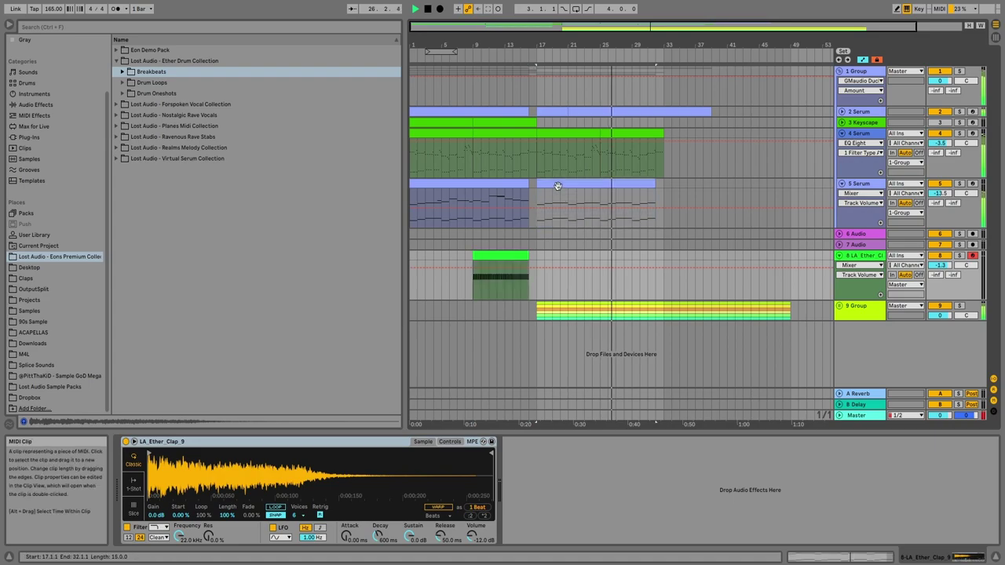
pyautogui.click(840, 101)
pyautogui.click(840, 111)
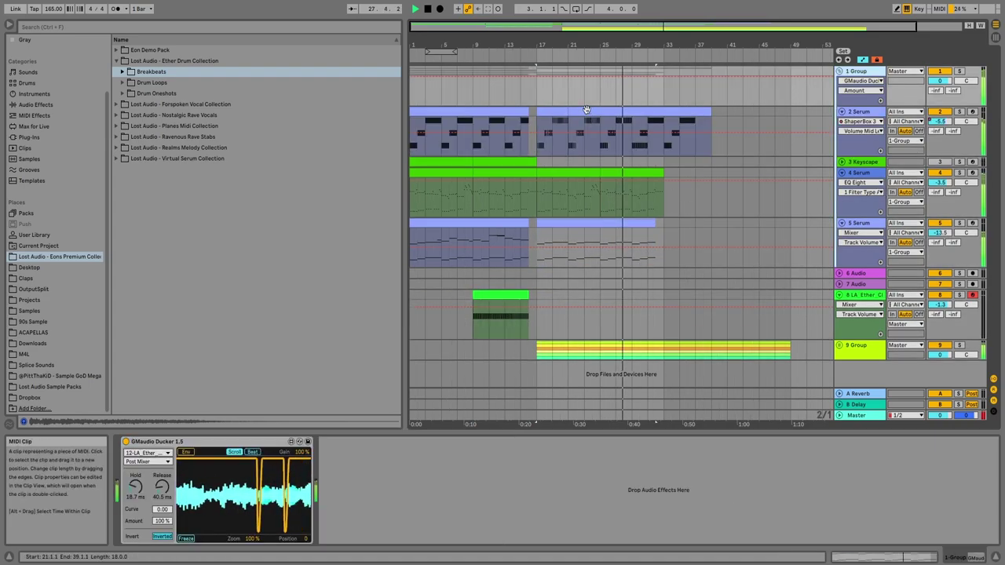
pyautogui.click(587, 110)
pyautogui.keyDown('shift'); pyautogui.click(601, 147); pyautogui.keyUp('shift')
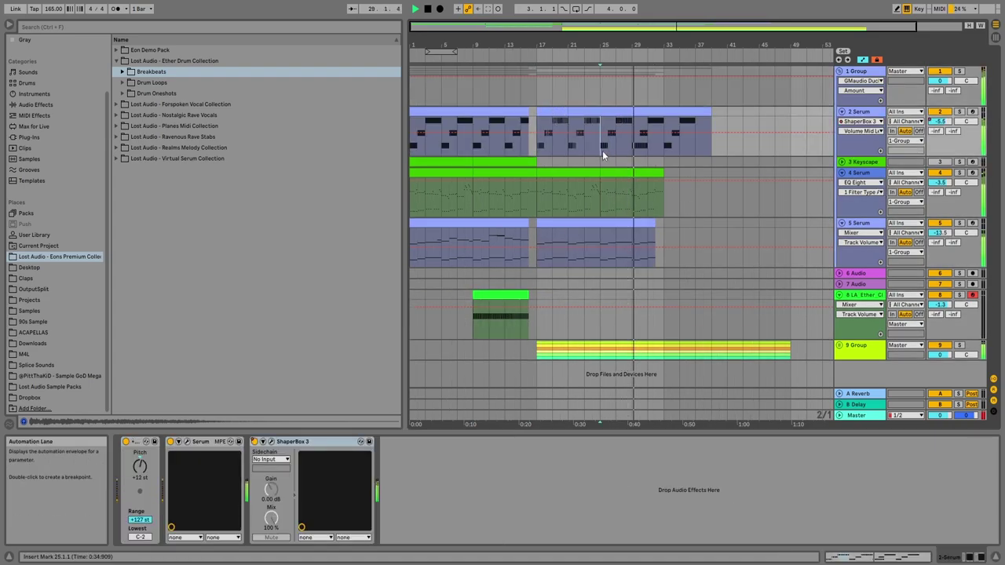
pyautogui.hotkey('ctrl', 'd')
pyautogui.hotkey('ctrl', 'd')
pyautogui.click(695, 113)
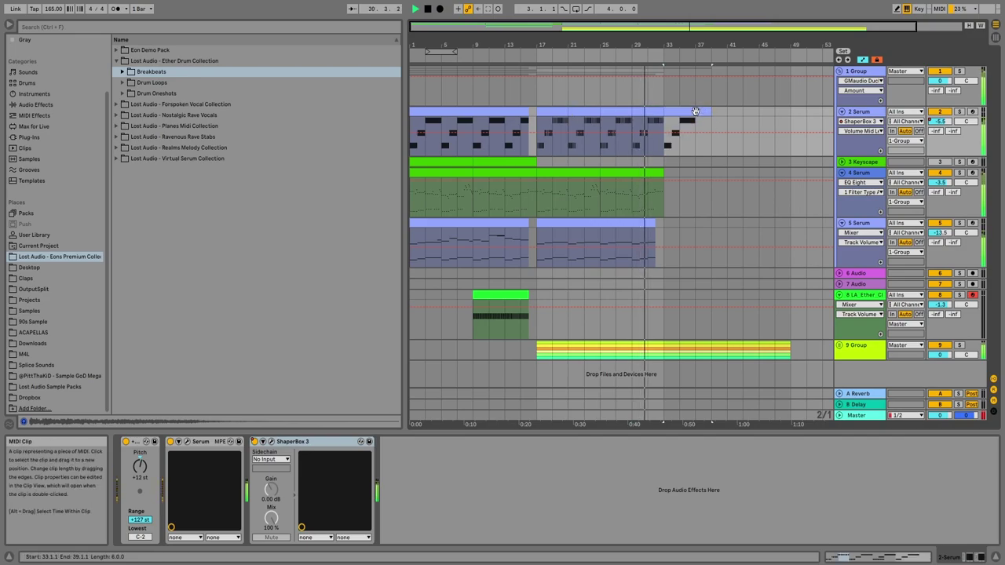
pyautogui.press('Delete')
# Play the arrangement from bar 16 to check the transition into the edited 2 Serum section.
pyautogui.click(546, 114)
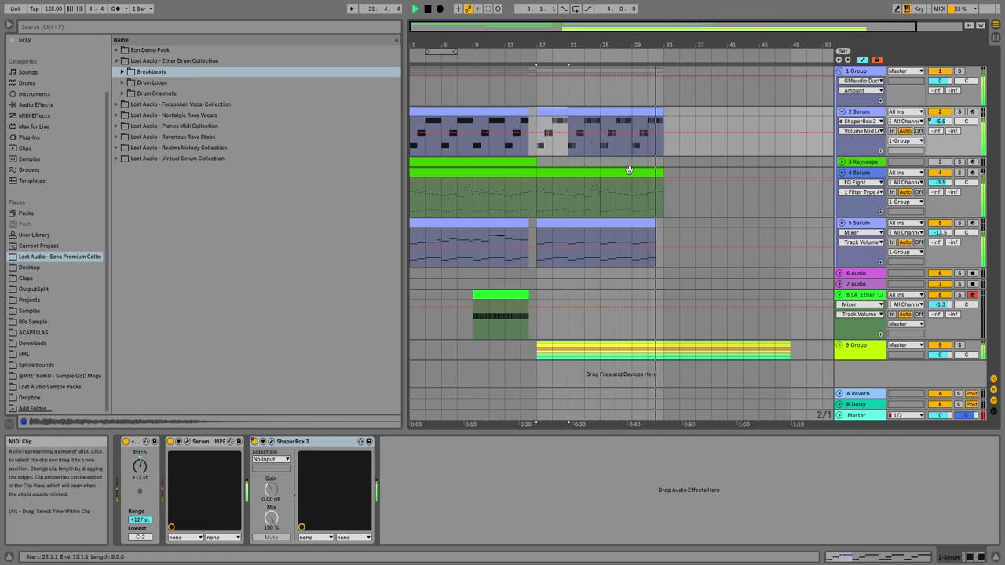
pyautogui.click(530, 150)
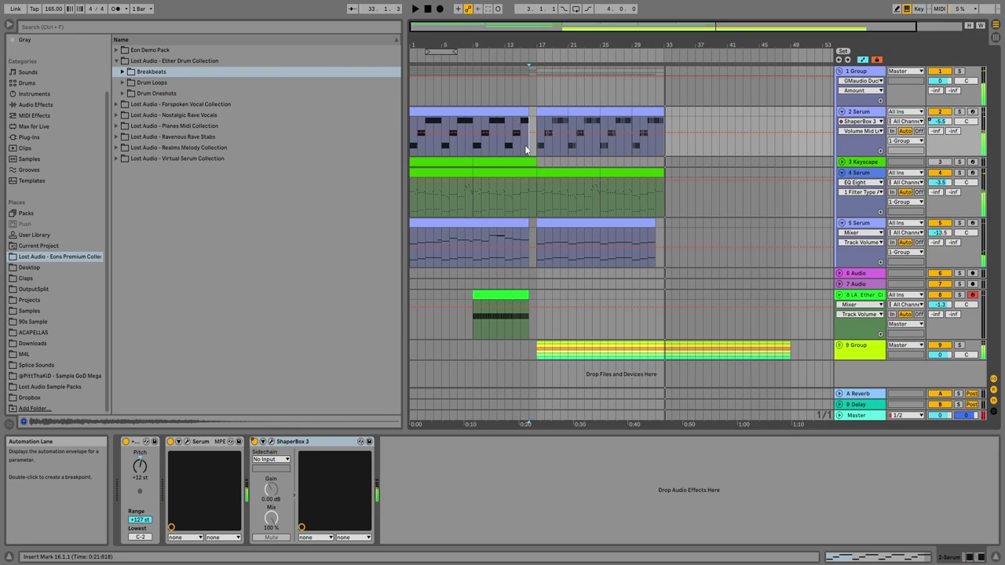
pyautogui.press('space')
pyautogui.press('space')
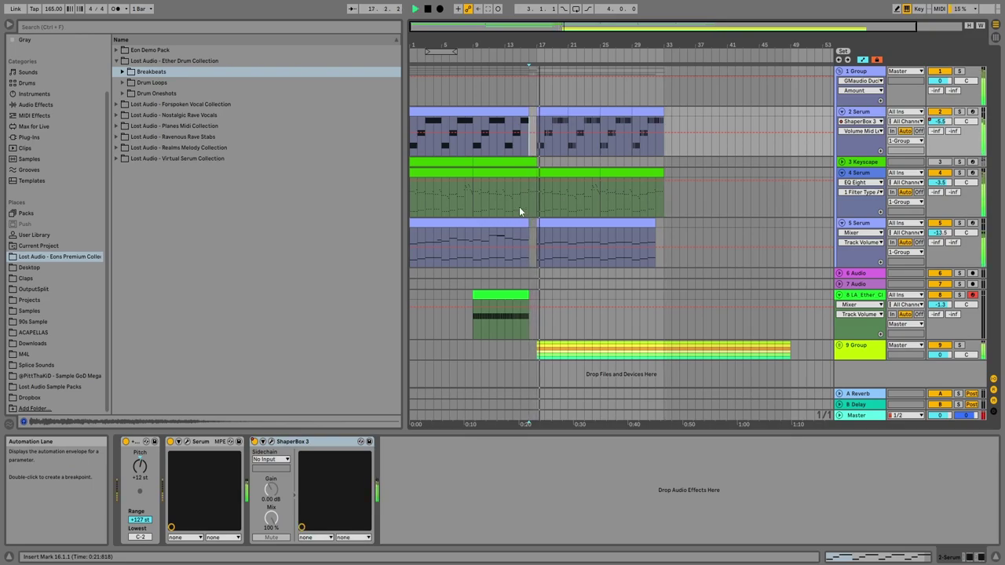
# Open the Buildups folder inside Drum Loops of the Lost Audio - Virtual pack.
pyautogui.click(469, 271)
pyautogui.click(523, 296)
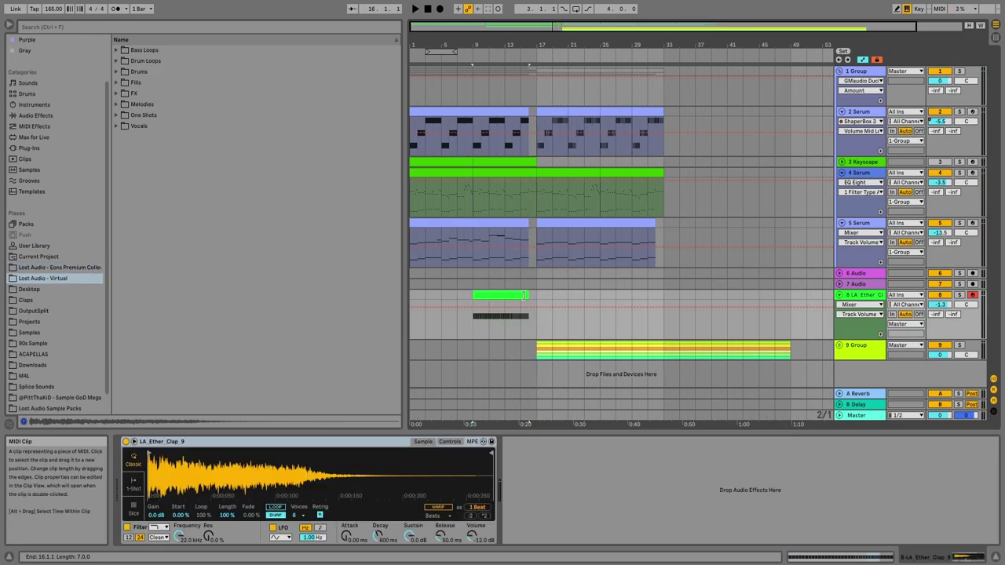
pyautogui.click(116, 60)
pyautogui.click(121, 82)
# Insert a new track below the clap track and place LA_Virtual_Build_Up_3_140.wav on it at bar 1.
pyautogui.moveTo(435, 25); pyautogui.dragTo(502, 87)
pyautogui.click(851, 295)
pyautogui.hotkey('ctrl', 'shift', 't')
pyautogui.click(171, 116)
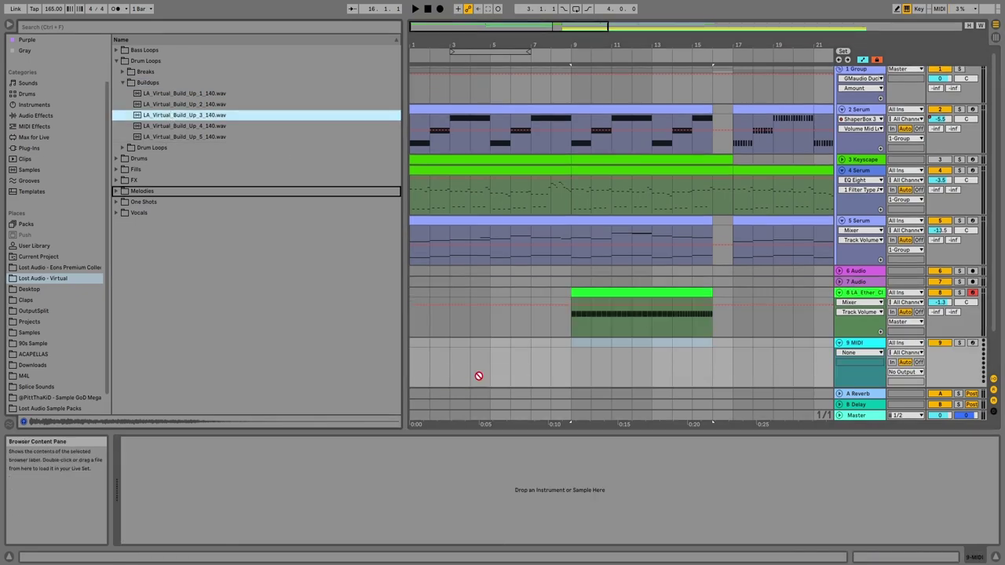
pyautogui.moveTo(517, 354); pyautogui.dragTo(420, 344)
# Set the LA_Virtual_Build_Up_3_140 clip's source tempo to 140 BPM.
pyautogui.doubleClick(436, 348)
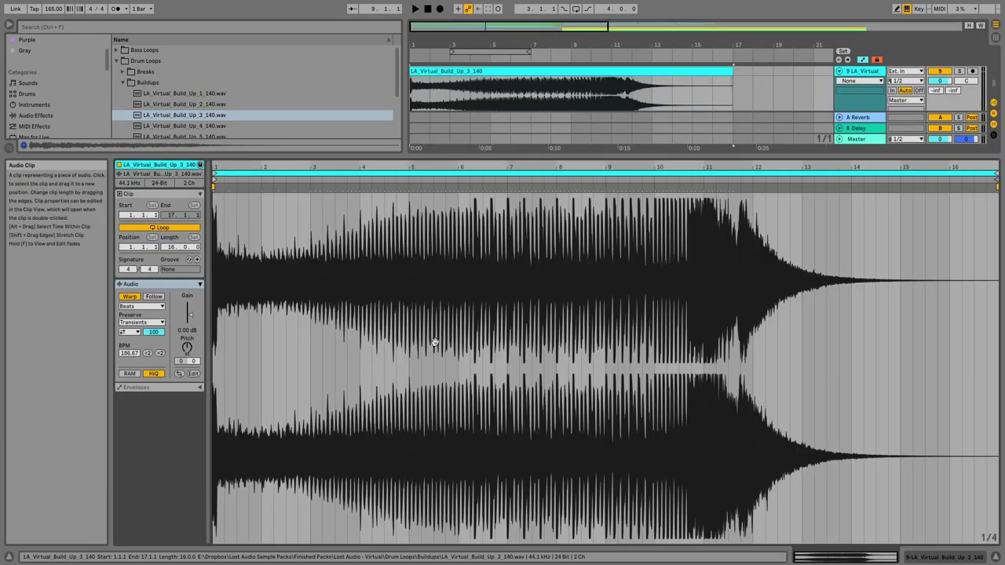
pyautogui.write('140')
pyautogui.press('Return')
pyautogui.hotkey('shift', 'Tab')
# Move the Build_Up_3 clip to start at bar 9, then solo its track and play it.
pyautogui.moveTo(496, 296); pyautogui.dragTo(652, 314)
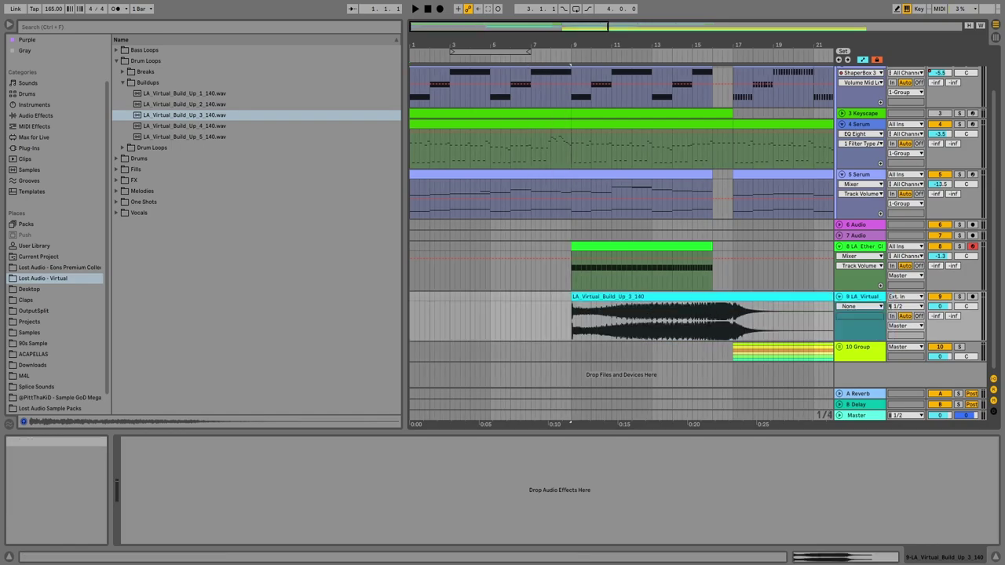
pyautogui.click(959, 296)
pyautogui.press('space')
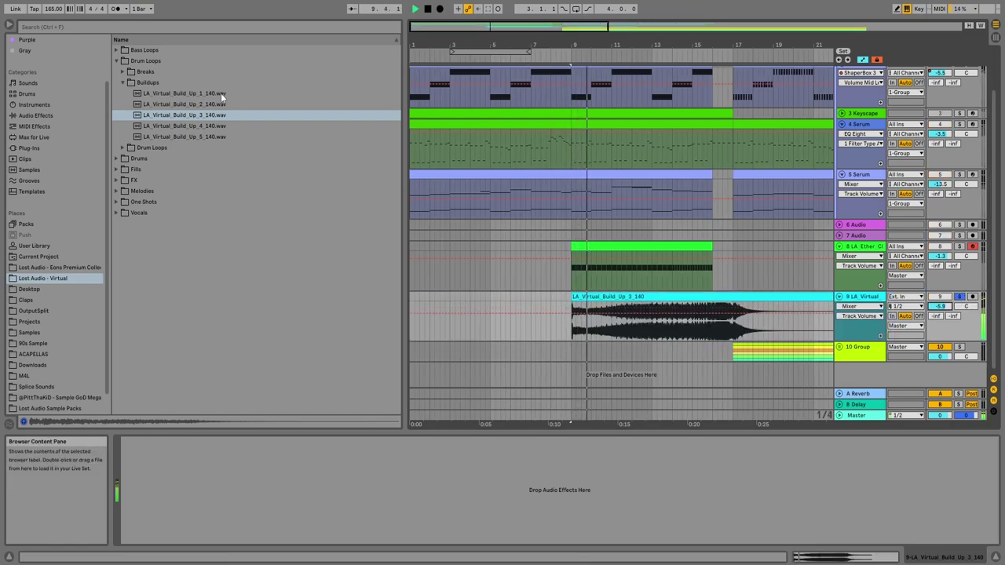
# Replace the buildup with LA_Virtual_Build_Up_4_140.wav placed at bar 1 and warp it at a 140 BPM source tempo.
pyautogui.moveTo(204, 128); pyautogui.dragTo(442, 298)
pyautogui.doubleClick(442, 296)
pyautogui.click(129, 299)
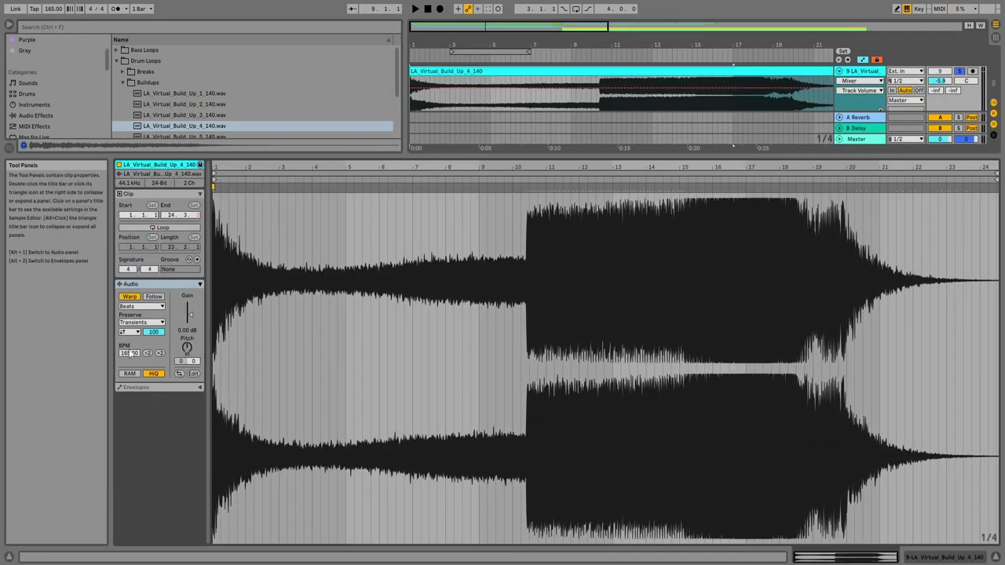
pyautogui.press('Return')
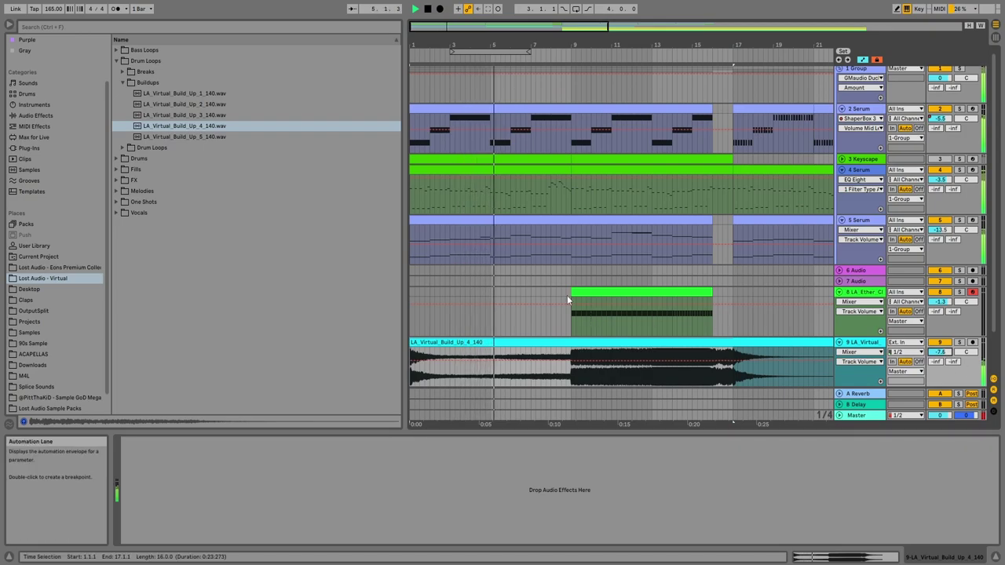
# Hide the detail view and trim the end of the LA_Virtual_Build_Up_4_140 clip back to about bar 17.
pyautogui.click(567, 295)
pyautogui.moveTo(547, 45); pyautogui.dragTo(548, 24)
pyautogui.scroll(-3, 534, 282)
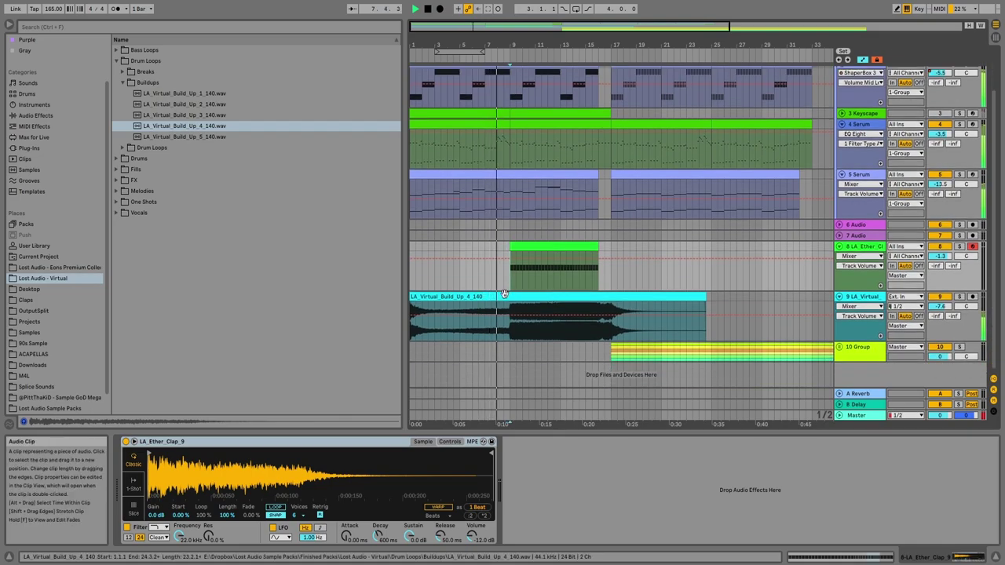
pyautogui.scroll(1, 506, 291)
pyautogui.hotkey('ctrl', 'alt', 'l')
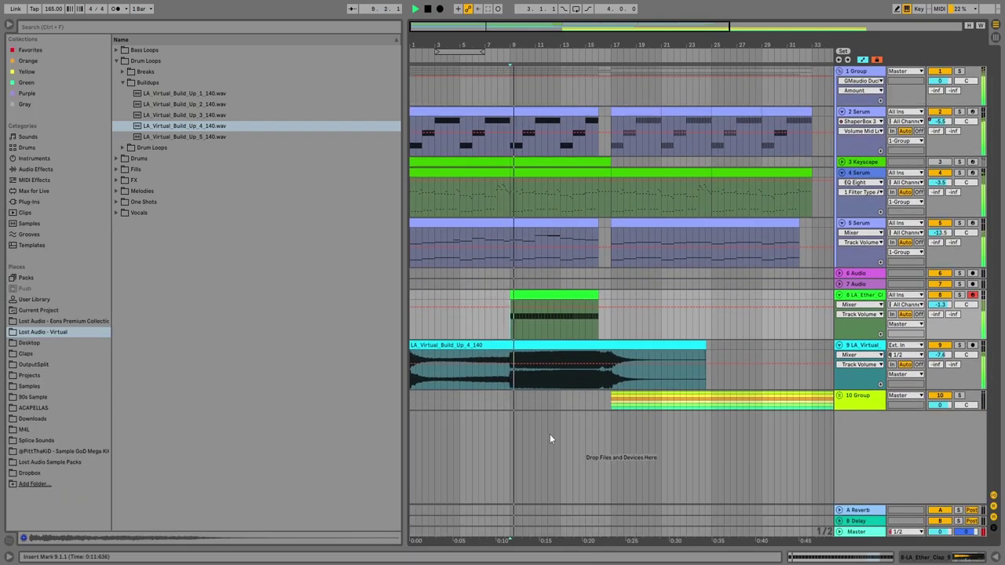
pyautogui.click(572, 388)
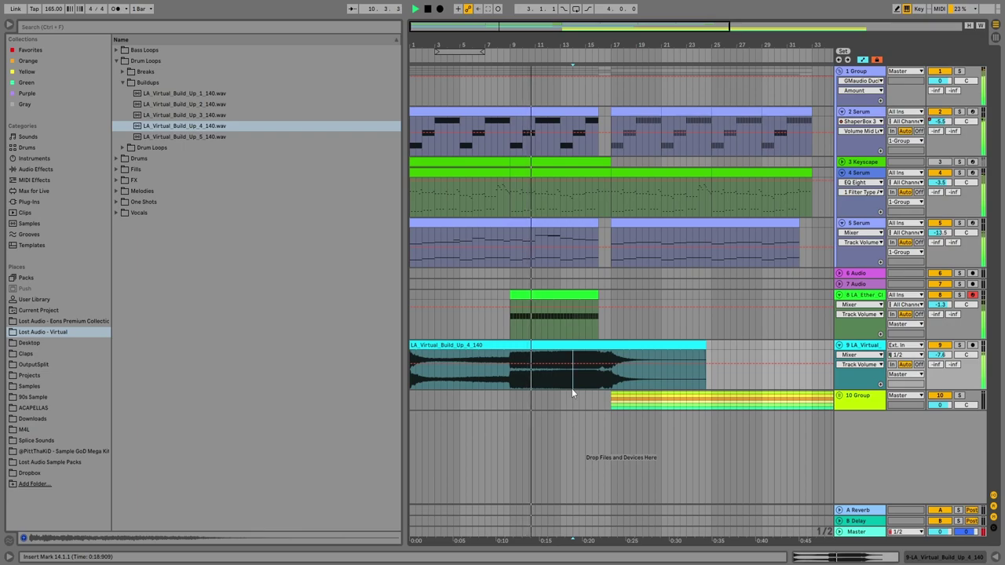
pyautogui.moveTo(704, 355); pyautogui.dragTo(611, 354)
pyautogui.moveTo(592, 47); pyautogui.dragTo(576, 98)
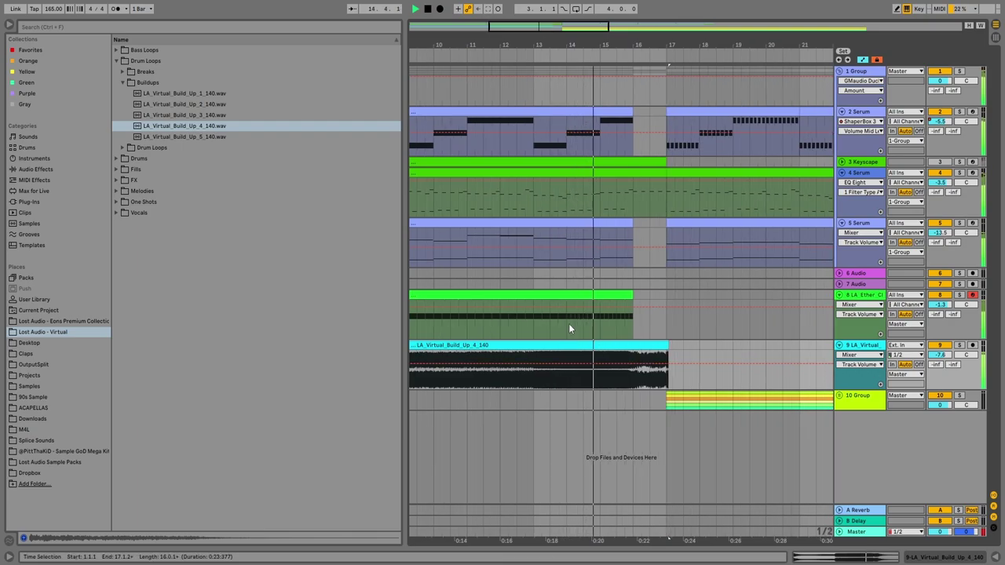
# Trim the end of the LA_Virtual_Build_Up_4_140 clip back to bar 16 and play from bar 15.
pyautogui.moveTo(568, 321); pyautogui.dragTo(550, 295)
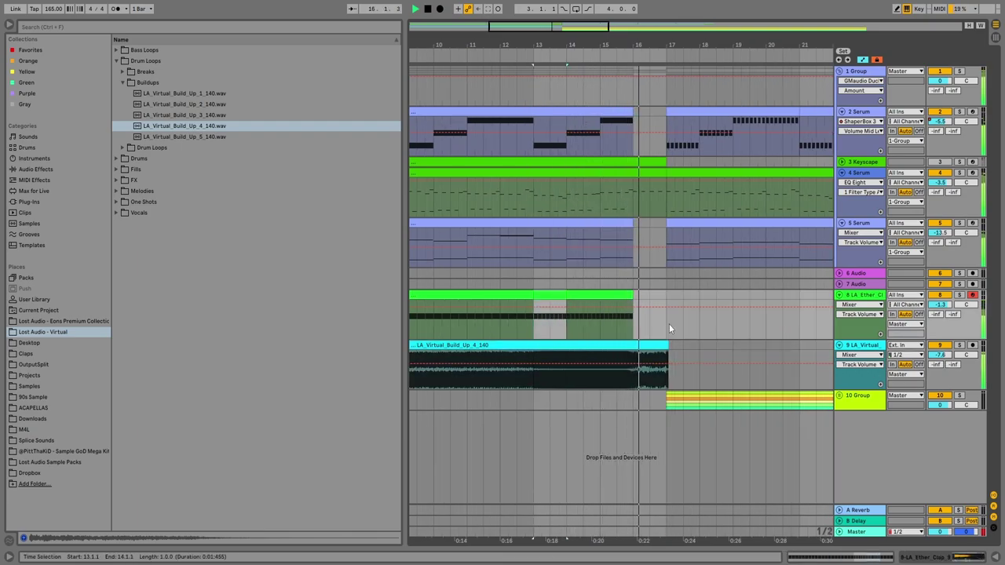
pyautogui.moveTo(667, 345); pyautogui.dragTo(633, 345)
pyautogui.click(597, 328)
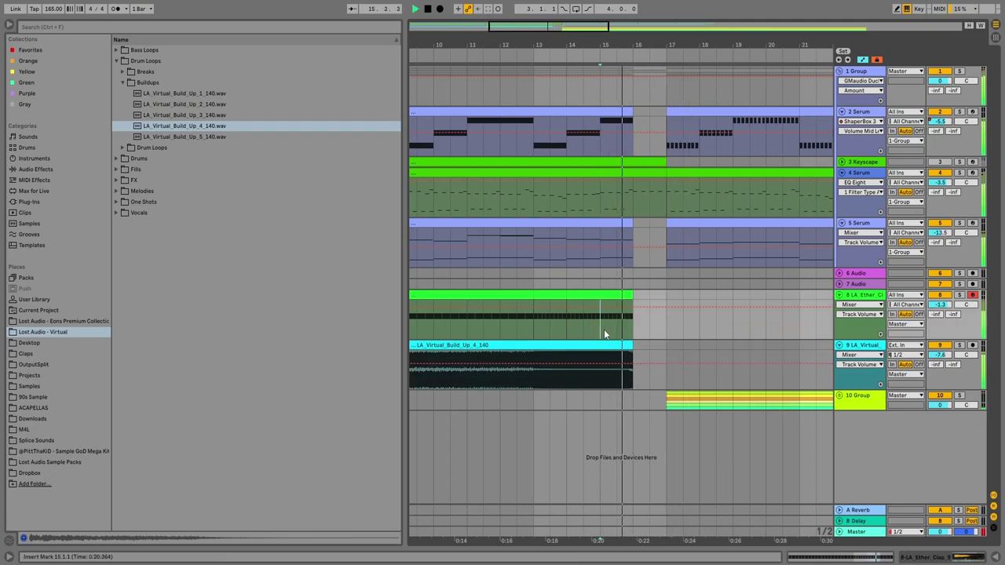
# Cut the 4 Serum clip short at beat 16.2, leaving a gap up to bar 17, and play the transition.
pyautogui.moveTo(666, 174); pyautogui.dragTo(639, 175)
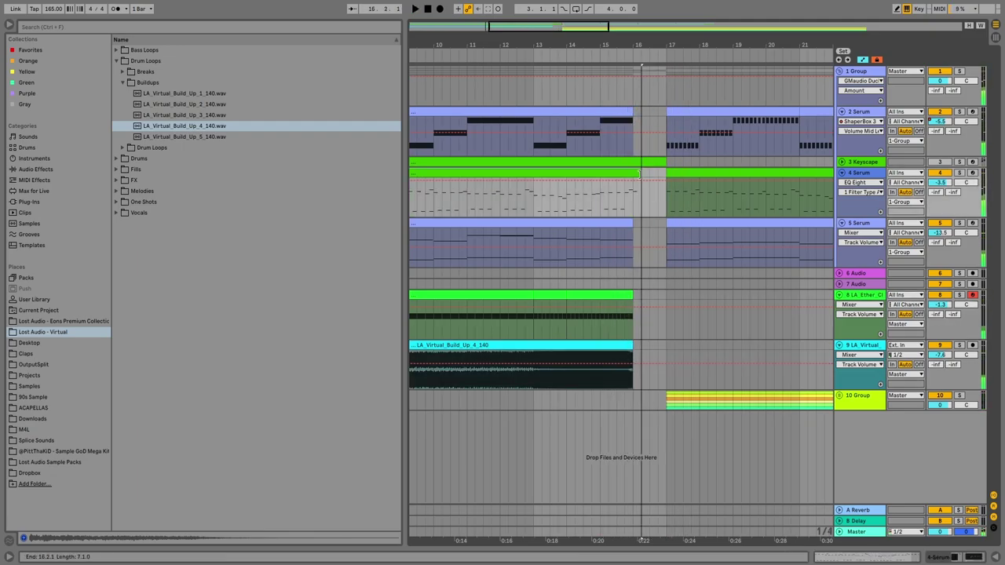
pyautogui.click(609, 214)
pyautogui.moveTo(558, 39); pyautogui.dragTo(545, 202)
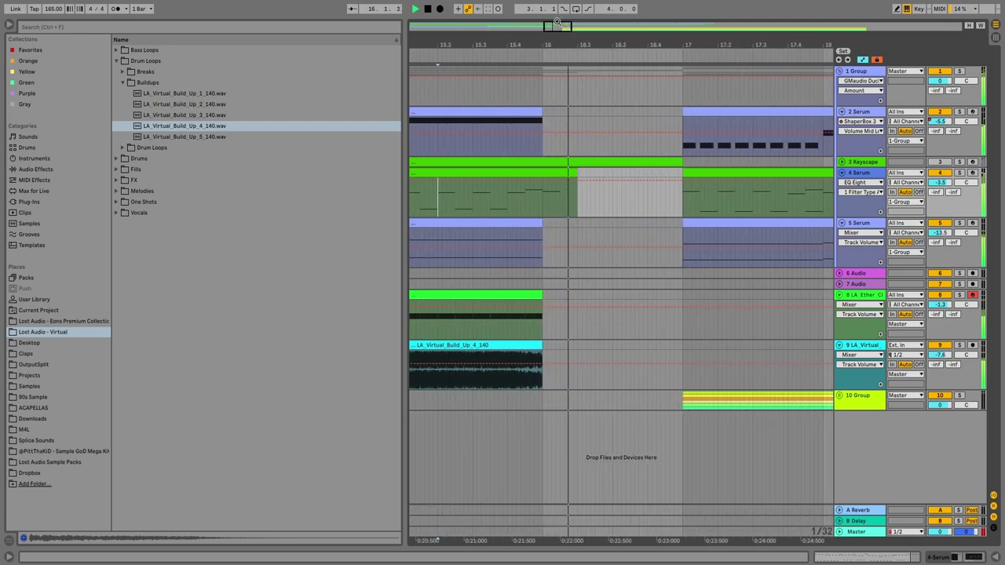
pyautogui.click(545, 206)
# Search the plug-ins for "tape" and add kHs Tape Stop to the 4 Serum track.
pyautogui.click(339, 29)
pyautogui.write('taps')
pyautogui.click(37, 170)
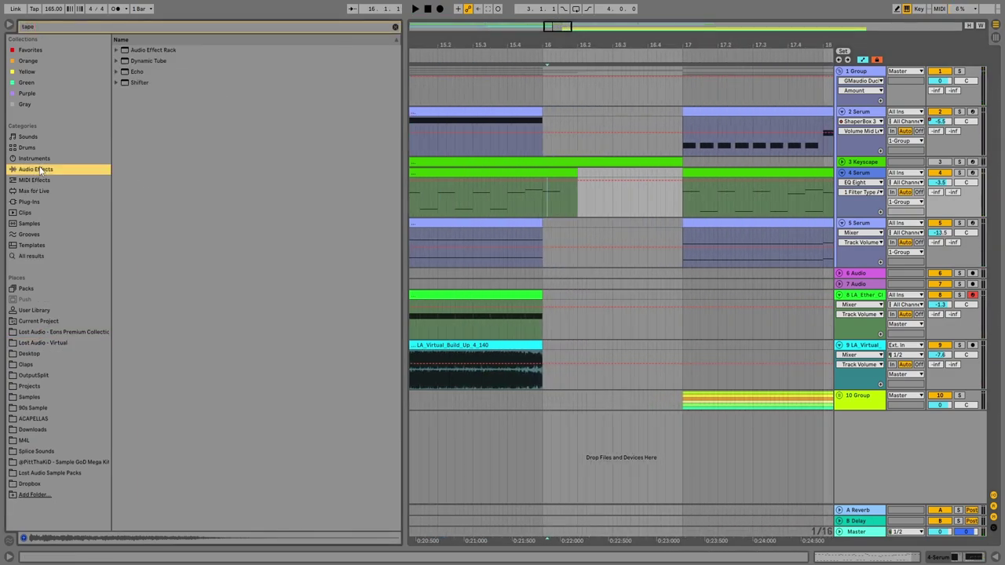
pyautogui.click(23, 201)
pyautogui.moveTo(161, 105); pyautogui.dragTo(866, 197)
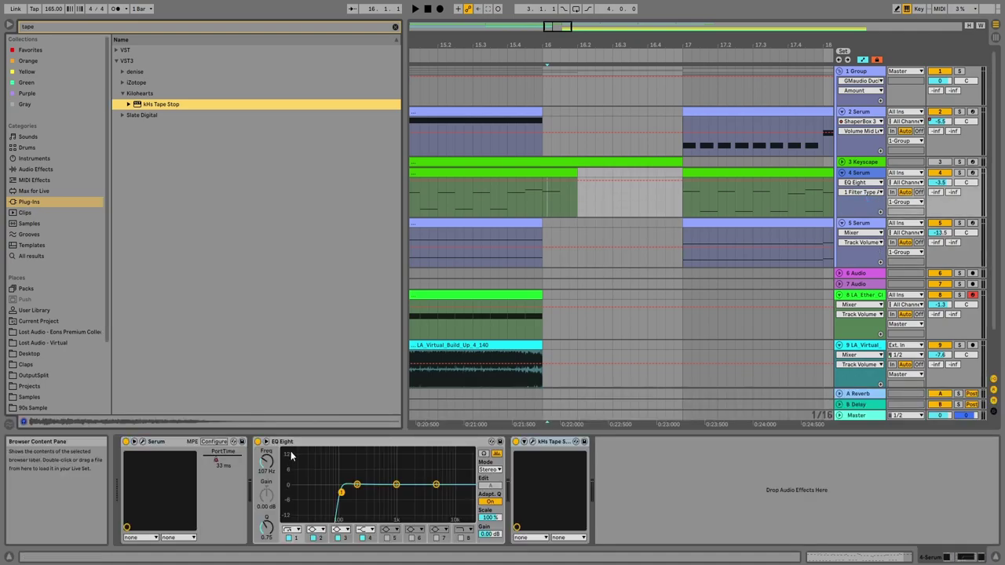
# Try automating Tape Stop's Play parameter off just after bar 16 on 4 Serum and adjusting its Stop Time.
pyautogui.click(533, 442)
pyautogui.press('b')
pyautogui.moveTo(554, 194); pyautogui.dragTo(564, 231)
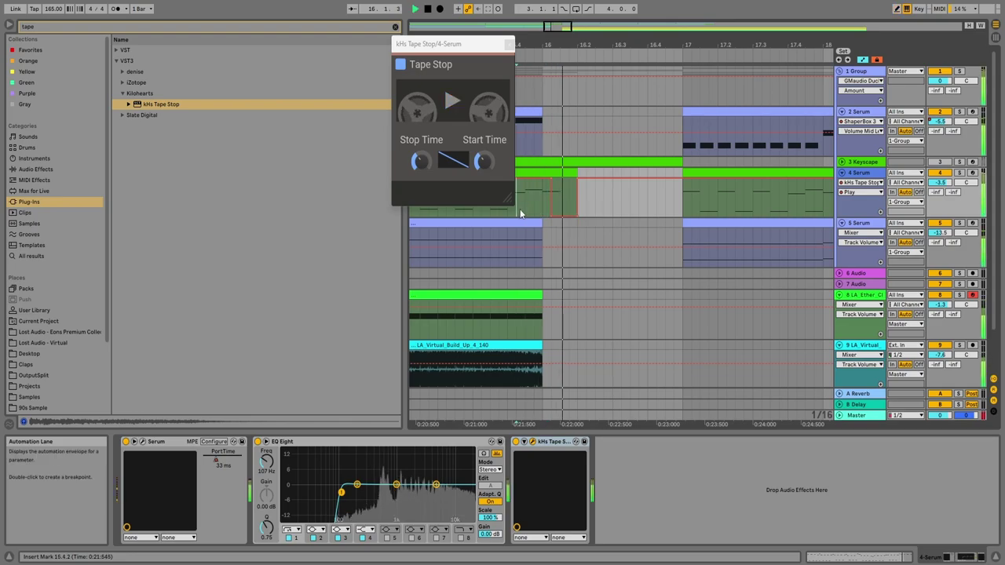
pyautogui.click(420, 161)
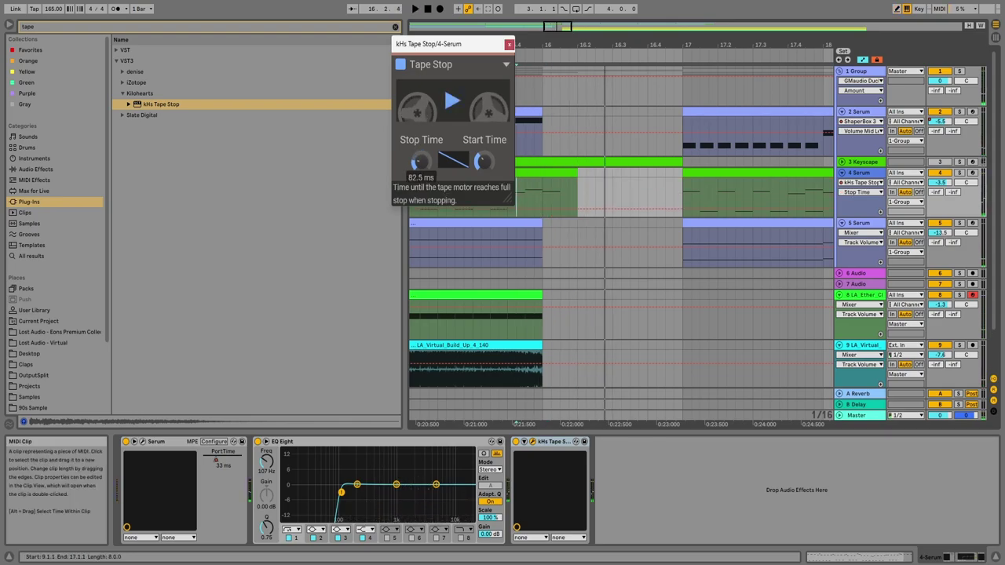
pyautogui.press('space')
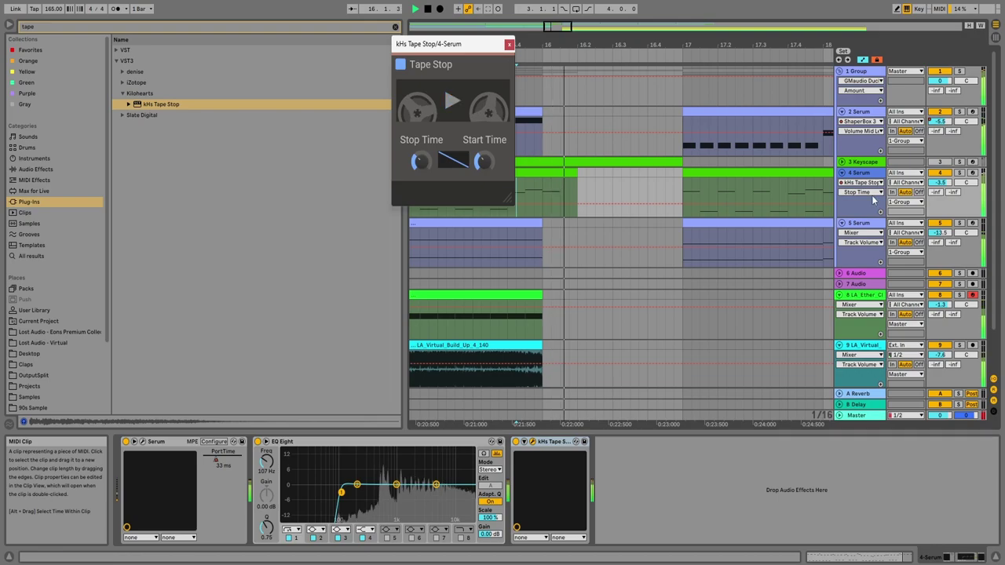
pyautogui.press('space')
# Move kHs Tape Stop from 4 Serum to the 1 Group track and play the transition.
pyautogui.click(528, 108)
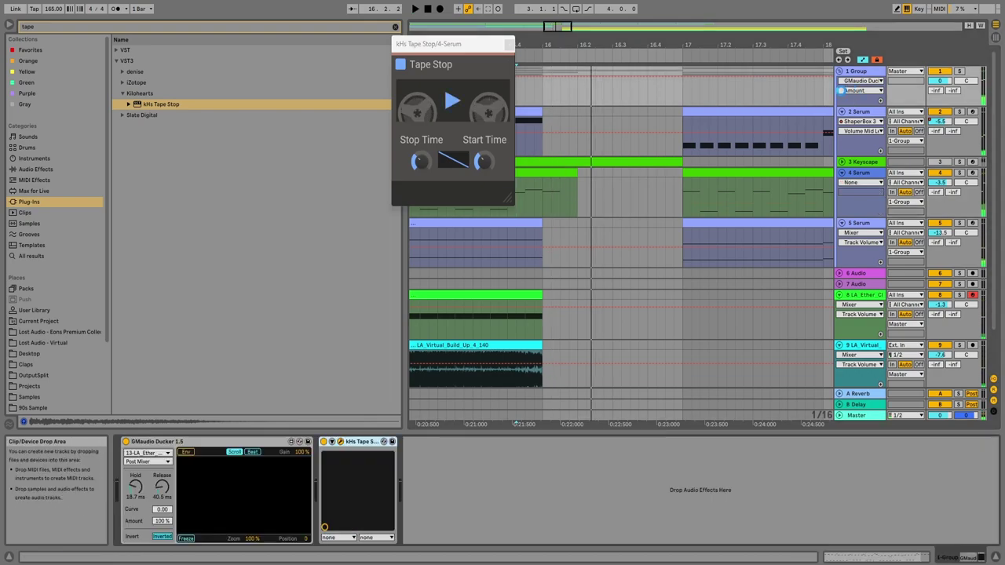
pyautogui.click(525, 97)
pyautogui.press('space')
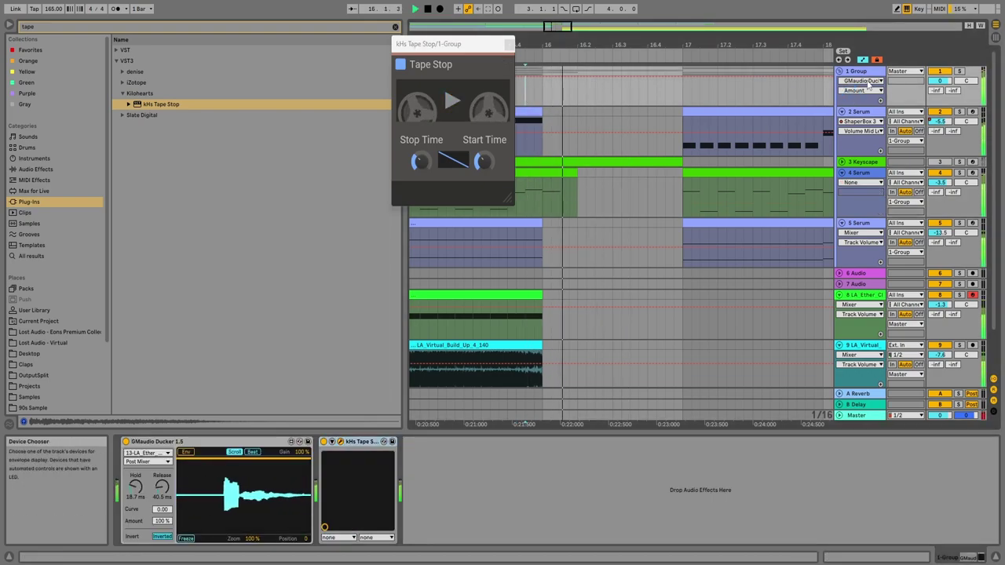
# Show the Tape Stop Play envelope on 1 Group and draw it off from just after bar 16 to bar 17.
pyautogui.click(860, 81)
pyautogui.click(840, 104)
pyautogui.press('space')
pyautogui.press('space')
pyautogui.click(852, 90)
pyautogui.click(848, 108)
pyautogui.moveTo(585, 97)
pyautogui.mouseDown()
pyautogui.moveTo(586, 134)
pyautogui.moveTo(657, 139)
pyautogui.mouseUp()
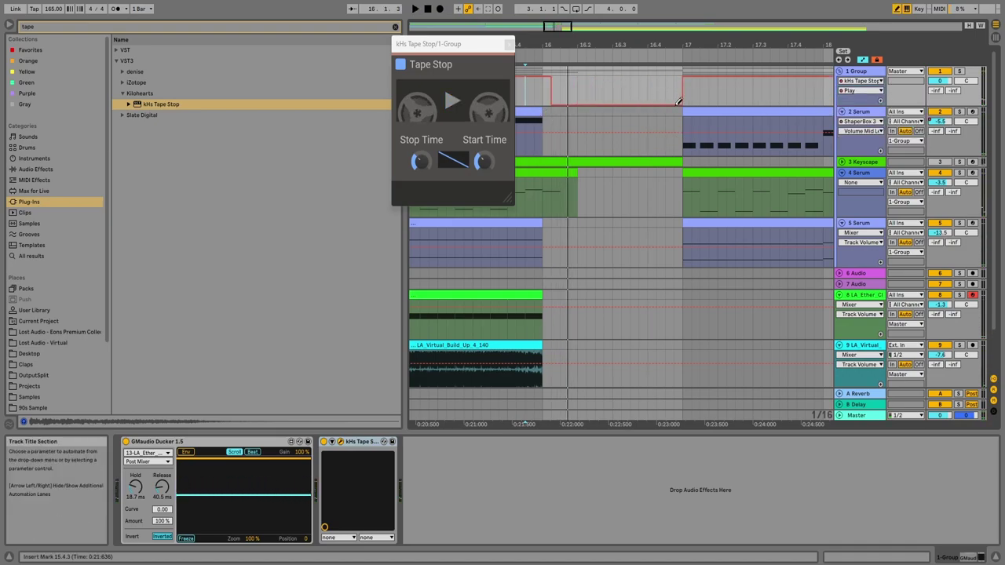
# Play the tape-stop transition repeatedly, adjust the group Tape Stop's Stop Time, and close the plug-in window.
pyautogui.press('space')
pyautogui.press('space')
pyautogui.press('space')
pyautogui.click(518, 94)
pyautogui.press('space')
pyautogui.press('space')
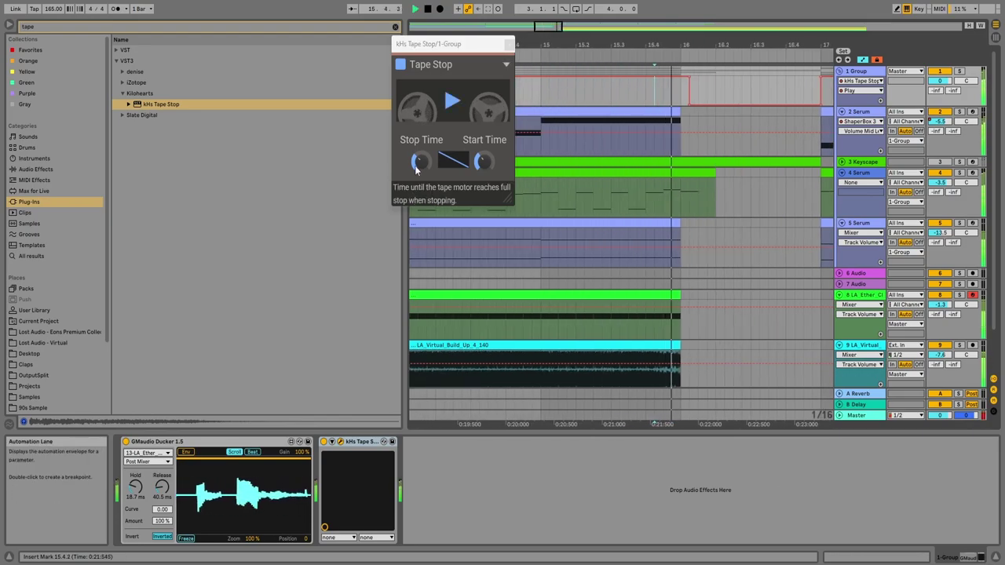
pyautogui.click(420, 162)
pyautogui.click(597, 81)
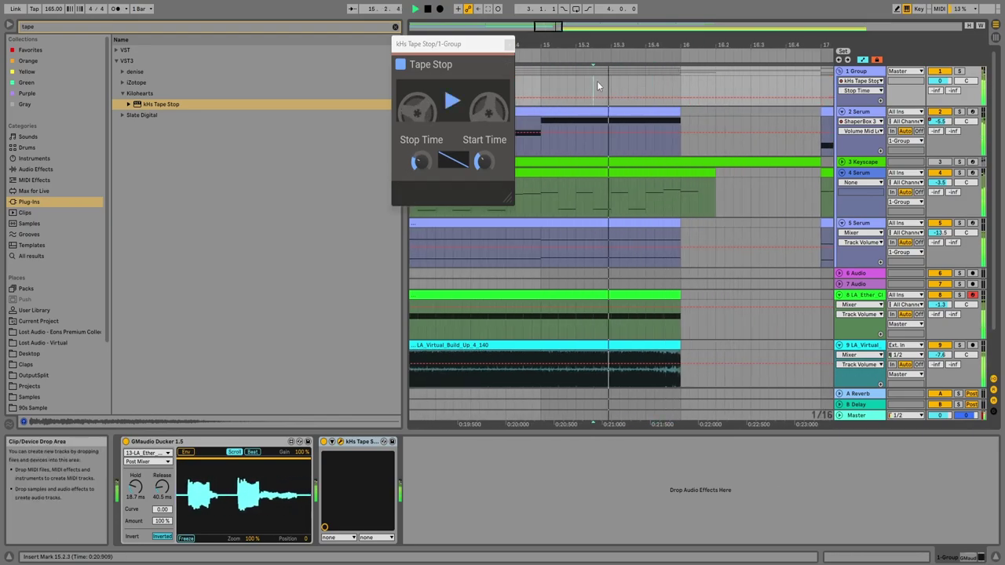
pyautogui.click(540, 81)
pyautogui.click(509, 44)
pyautogui.moveTo(510, 45); pyautogui.dragTo(520, 17)
pyautogui.press('space')
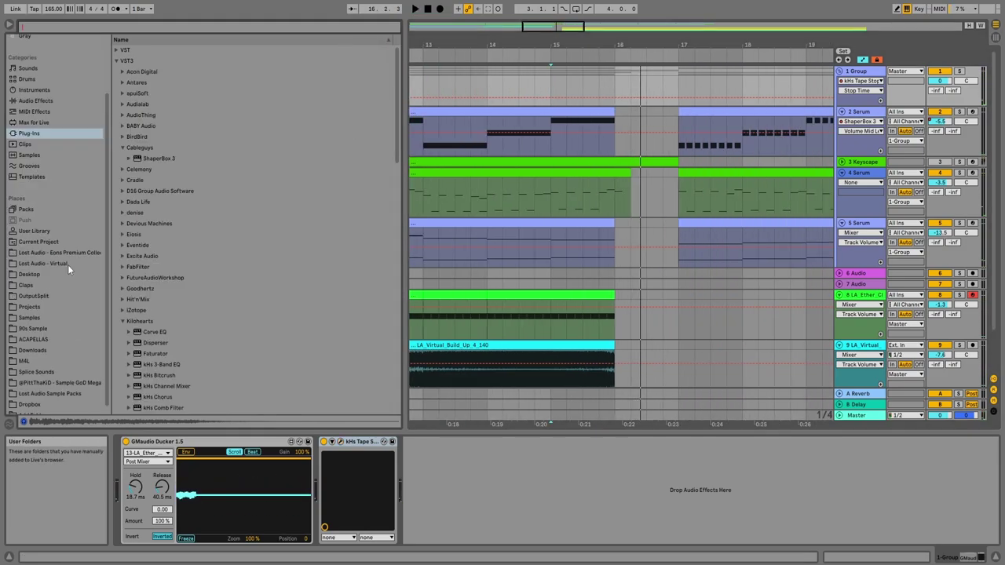
# Audition the drum one-shots in the Lost Audio - Ether Drum Collection folder, including the percussion samples.
pyautogui.scroll(1, 65, 266)
pyautogui.click(65, 274)
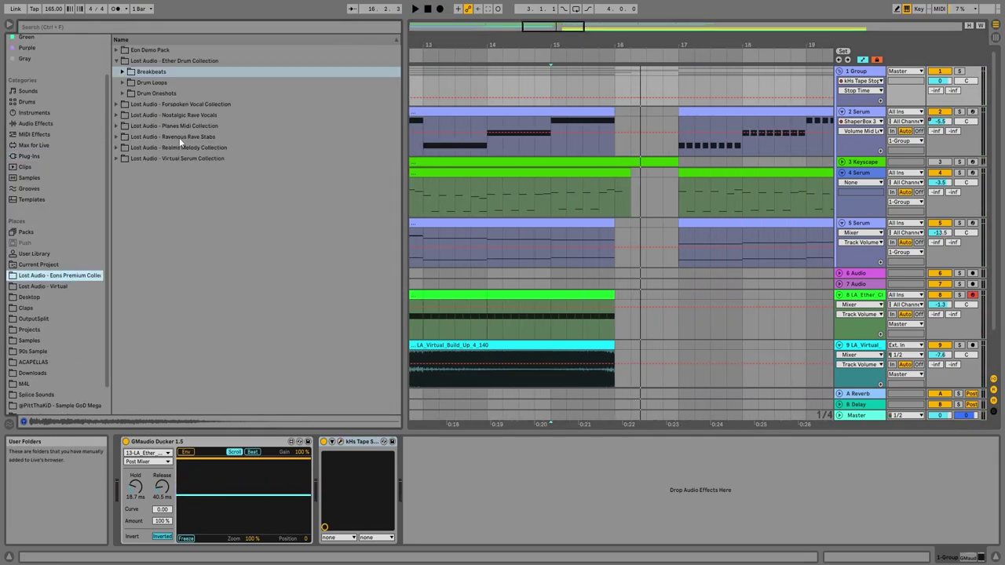
pyautogui.click(123, 93)
pyautogui.scroll(2, 67, 291)
pyautogui.scroll(-1, 165, 295)
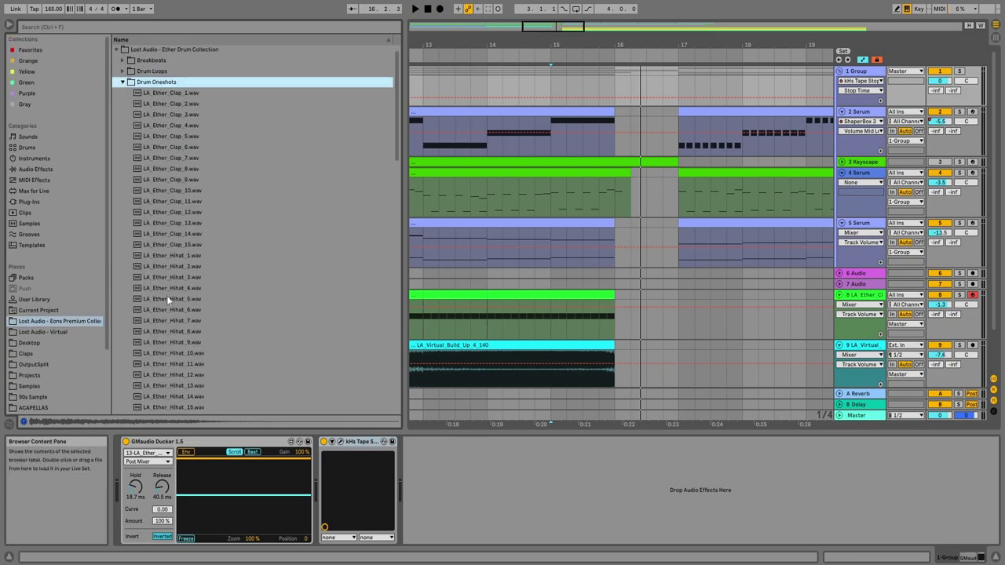
pyautogui.scroll(-15, 163, 287)
pyautogui.click(197, 241)
pyautogui.click(198, 290)
pyautogui.click(199, 325)
pyautogui.scroll(-4, 201, 330)
pyautogui.scroll(-1, 201, 328)
pyautogui.click(200, 223)
pyautogui.click(189, 233)
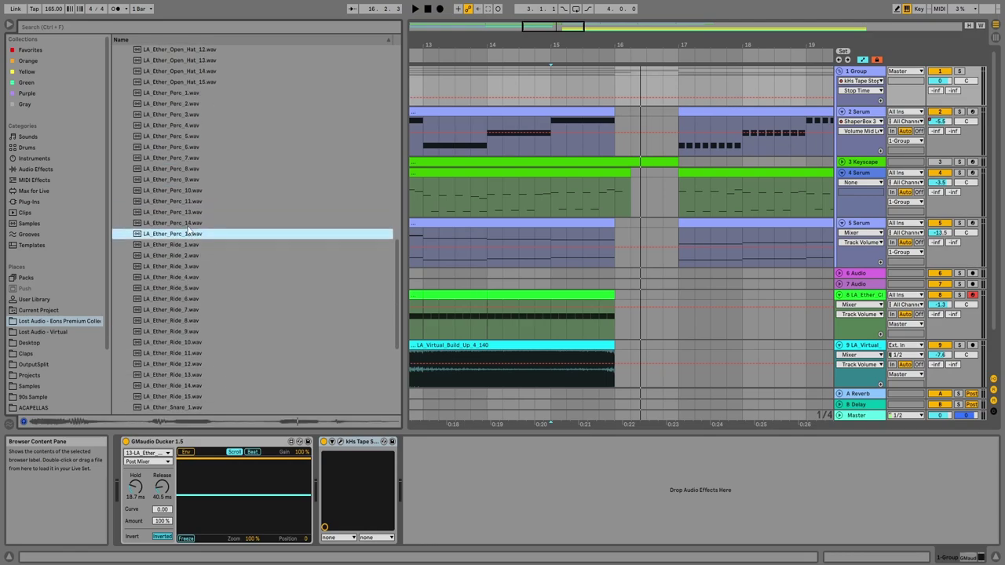
pyautogui.scroll(-2, 685, 262)
pyautogui.scroll(3, 239, 240)
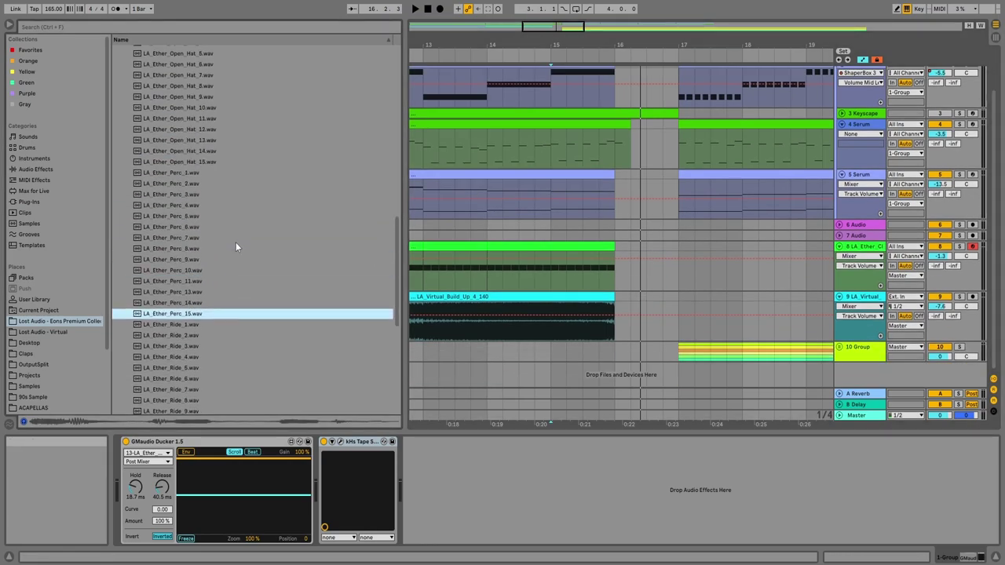
# Try extending the LA_Virtual_Build_Up_4_140 clip to beat 16.2, play it, and delete the added piece.
pyautogui.click(588, 275)
pyautogui.press('space')
pyautogui.moveTo(615, 308); pyautogui.dragTo(791, 313)
pyautogui.moveTo(681, 340); pyautogui.dragTo(631, 302)
pyautogui.click(604, 280)
pyautogui.press('space')
pyautogui.press('space')
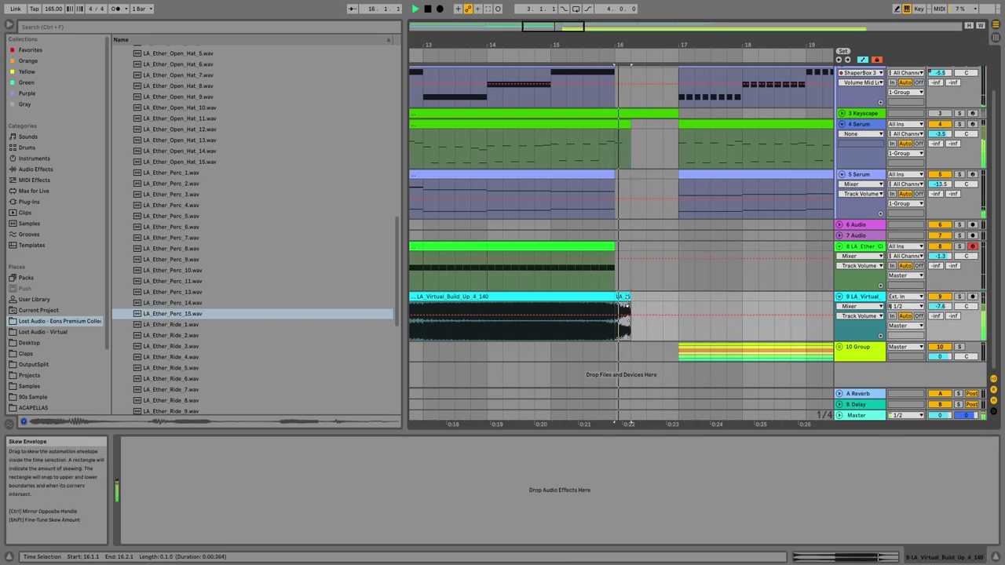
pyautogui.click(619, 290)
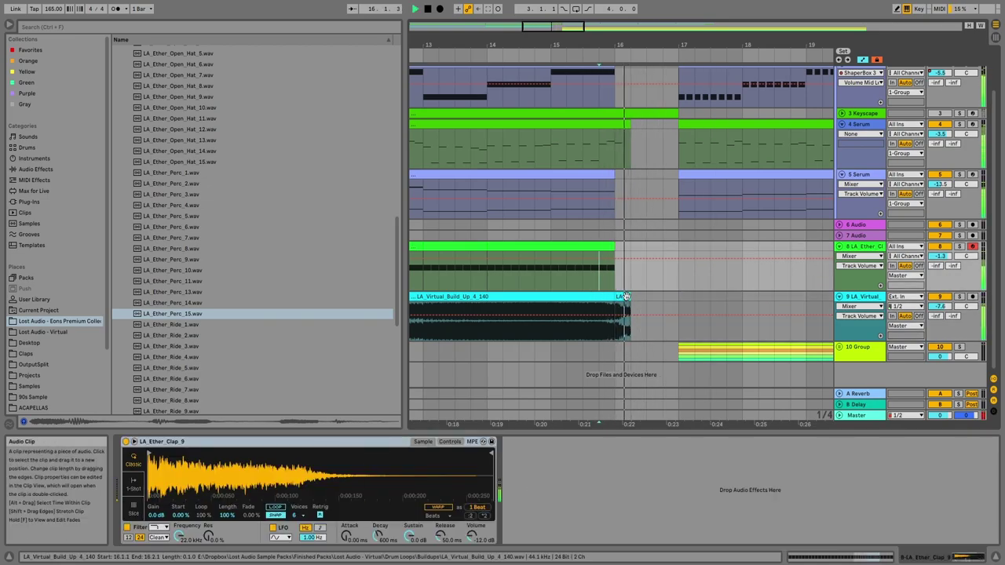
pyautogui.click(624, 296)
pyautogui.press('Delete')
# Place the LA_Ether_Kick_3 one-shot at bar 16 on a new audio track.
pyautogui.press('space')
pyautogui.click(534, 284)
pyautogui.scroll(7, 237, 320)
pyautogui.click(181, 218)
pyautogui.moveTo(181, 226); pyautogui.dragTo(636, 300)
# Find LA_Nostalgic_Rave_Vocal_Oneshot_wOO.wav in the Nostalgic Rave Vocals one-shots and place it at beat 16.2 on its own track.
pyautogui.click(123, 73)
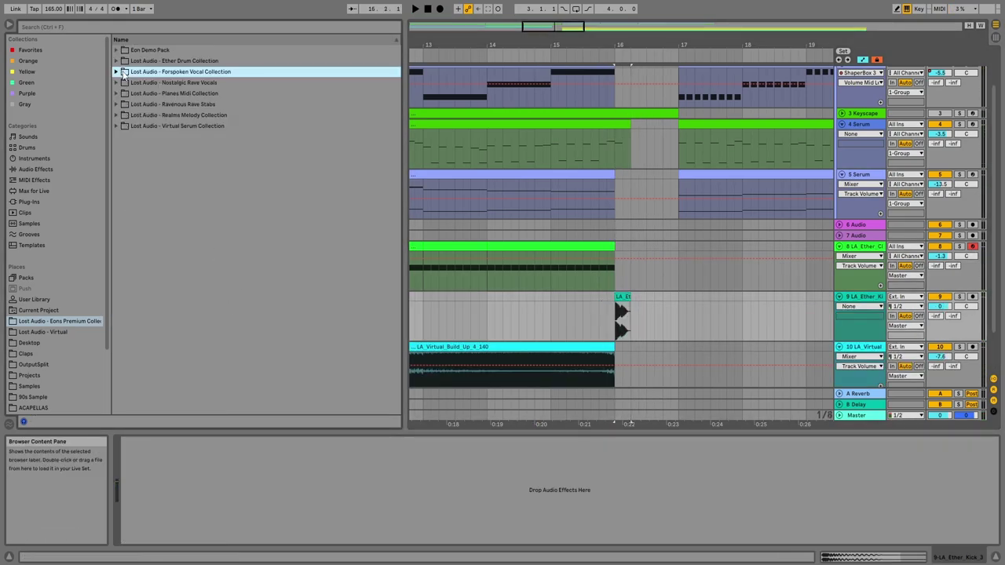
pyautogui.click(117, 83)
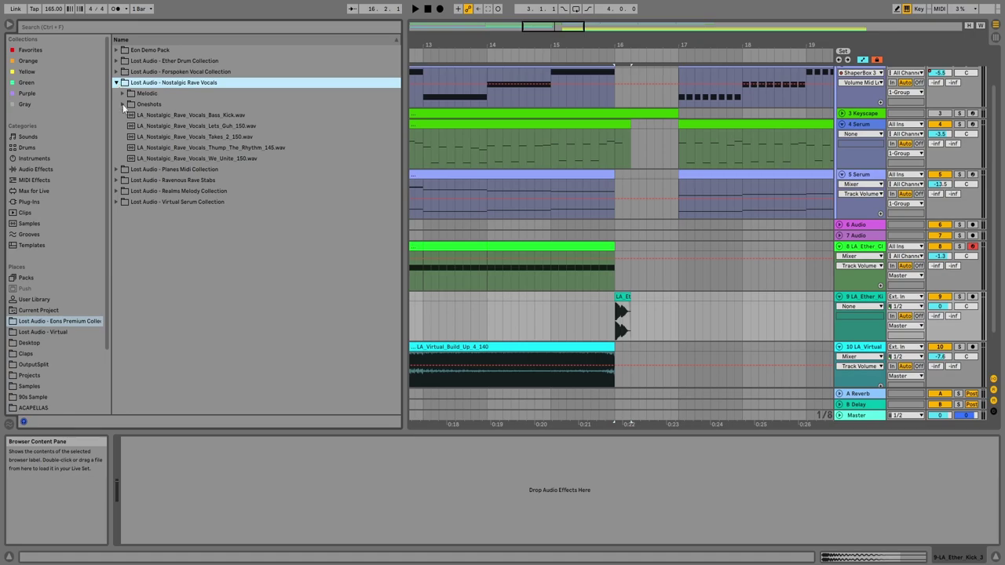
pyautogui.click(122, 105)
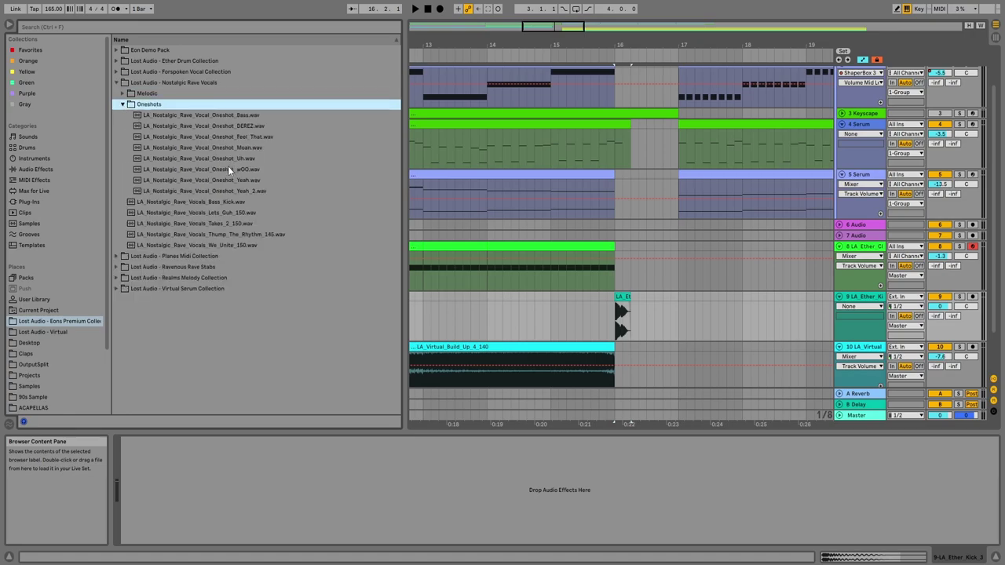
pyautogui.click(231, 169)
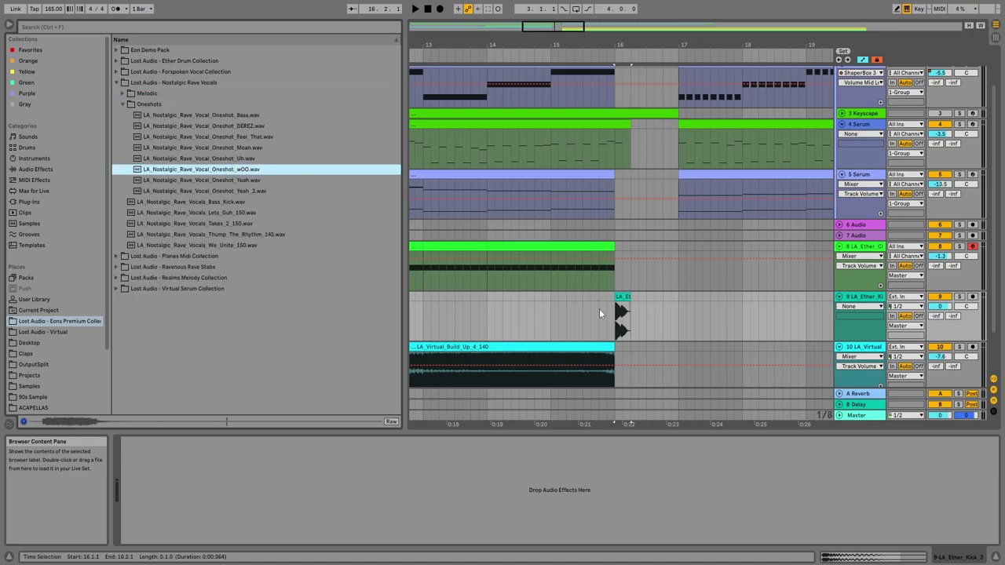
pyautogui.click(599, 310)
pyautogui.click(852, 299)
pyautogui.hotkey('ctrl', 'shift', 't')
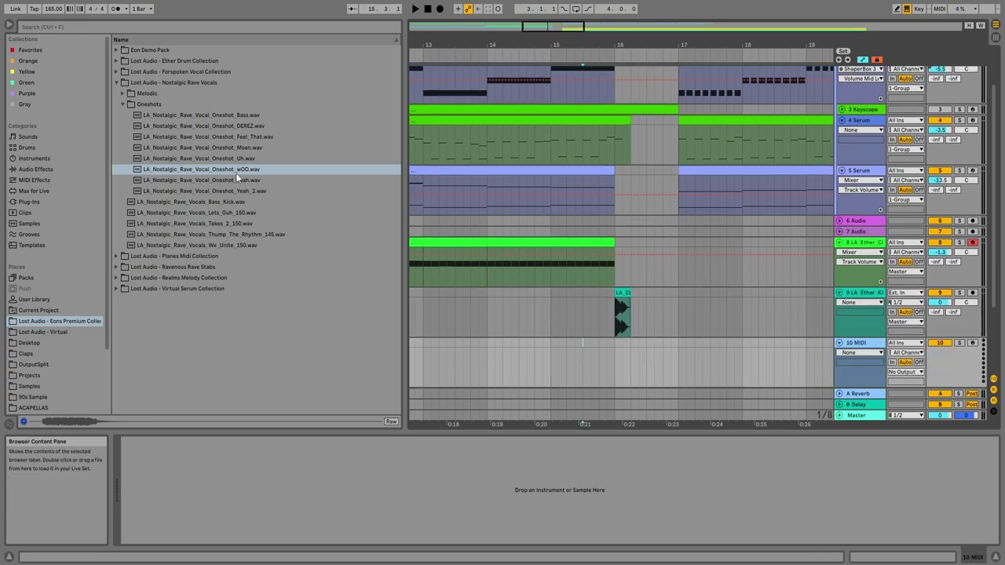
pyautogui.moveTo(236, 175); pyautogui.dragTo(773, 375)
pyautogui.moveTo(651, 349); pyautogui.dragTo(634, 350)
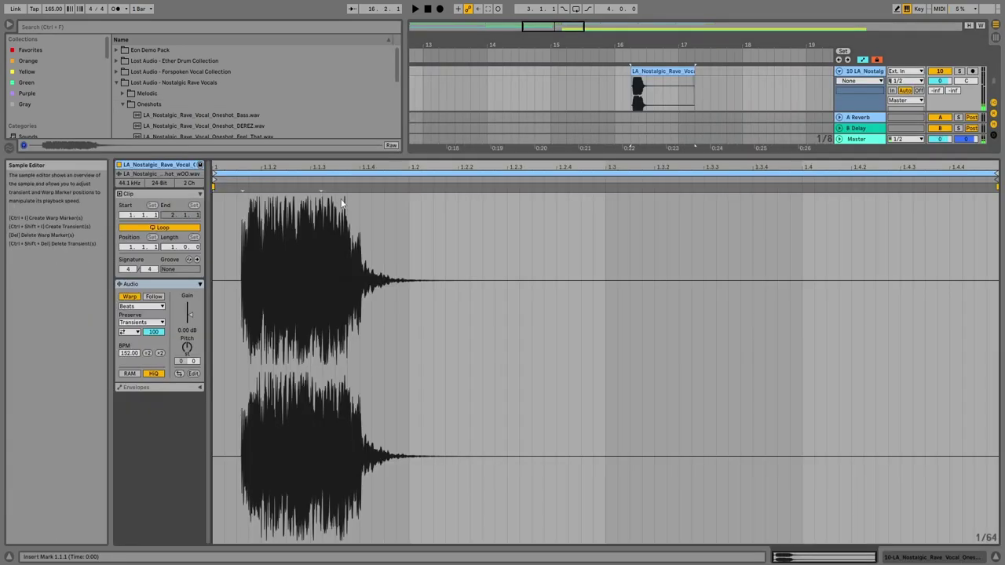
# Align the wOO vocal's first transient with the clip start and trim the clip's end to bar 17.
pyautogui.rightClick(242, 185)
pyautogui.click(297, 371)
pyautogui.hotkey('shift', 'Tab')
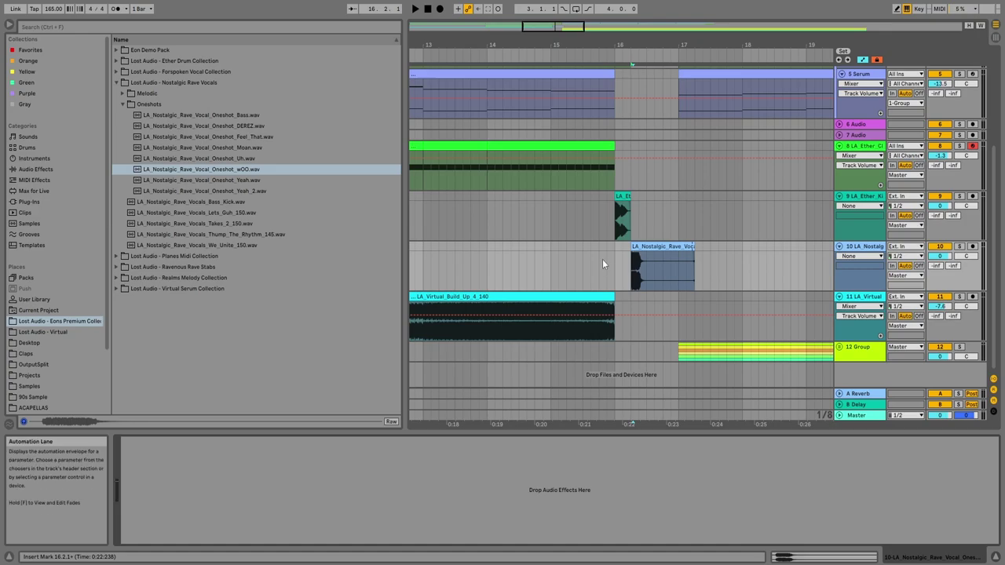
pyautogui.click(603, 261)
pyautogui.press('space')
pyautogui.moveTo(693, 246); pyautogui.dragTo(677, 247)
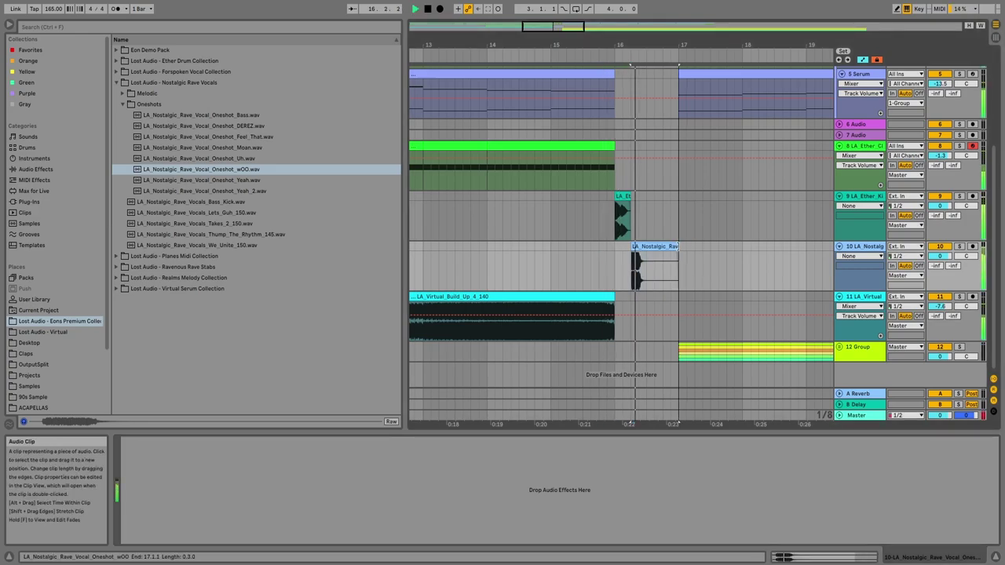
# Play the transition from bar 15 and fill 4 Serum with a clip from beat 16.3 to bar 17.
pyautogui.click(199, 184)
pyautogui.click(553, 253)
pyautogui.press('space')
pyautogui.scroll(4, 578, 243)
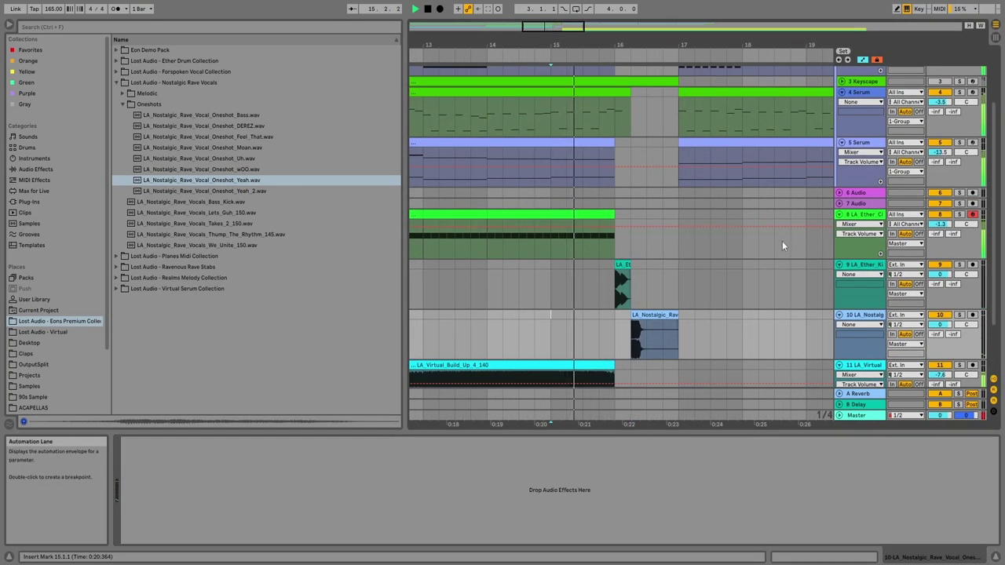
pyautogui.moveTo(686, 185); pyautogui.dragTo(658, 173)
pyautogui.press('space')
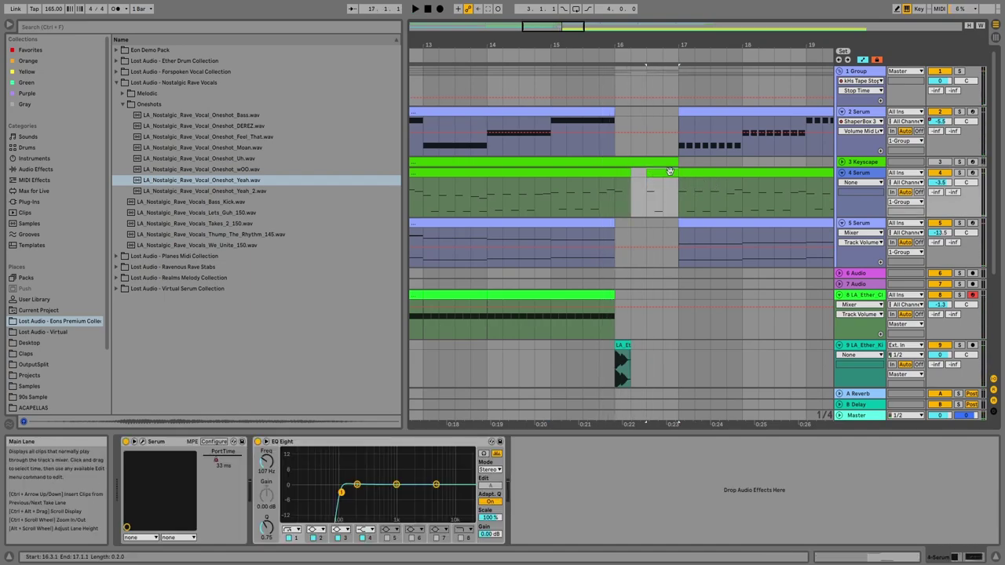
# Rewrite the notes of the 4 Serum fill clip as a rising run of Eb1, F1, G1 and A1.
pyautogui.doubleClick(669, 172)
pyautogui.click(346, 492)
pyautogui.moveTo(355, 218); pyautogui.dragTo(538, 480)
pyautogui.doubleClick(678, 465)
pyautogui.doubleClick(823, 449)
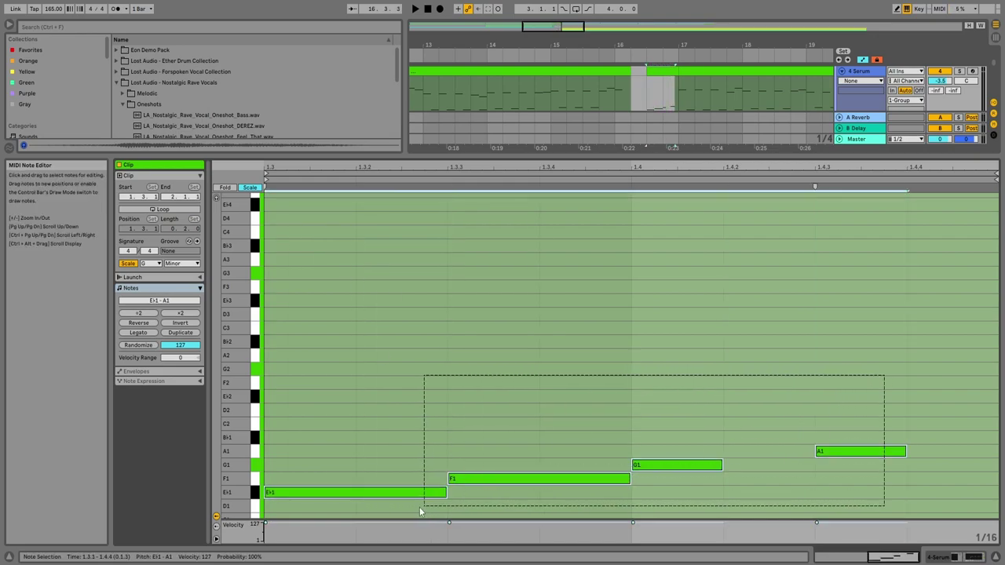
# Transpose all four notes of the fill up two octaves and play the section.
pyautogui.moveTo(415, 513); pyautogui.dragTo(398, 511)
pyautogui.hotkey('shift', 'Up')
pyautogui.hotkey('shift', 'Up')
pyautogui.press('space')
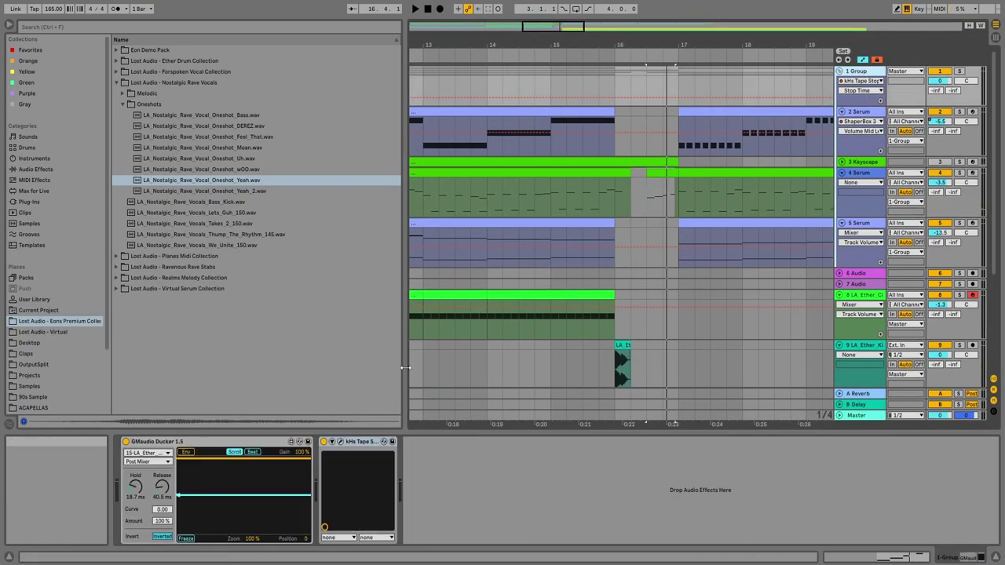
# Draw automation on 1 Group that switches Tape Stop off around beat 16.3.
pyautogui.click(323, 441)
pyautogui.press('b')
pyautogui.click(653, 101)
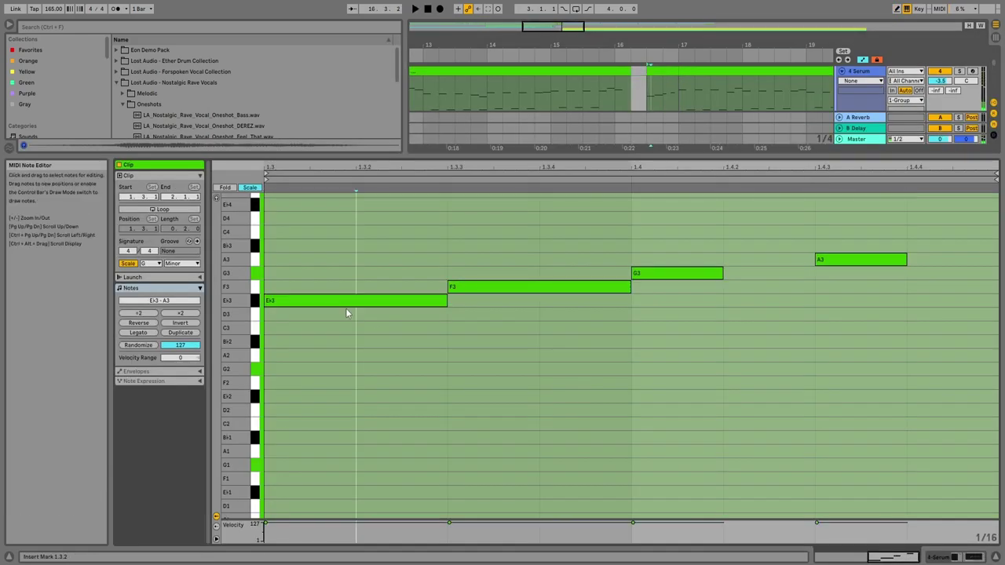
# Lower the four notes of the 4 Serum fill to a rising run of Bb2, C3, D3 and Eb3.
pyautogui.moveTo(346, 311); pyautogui.dragTo(347, 355)
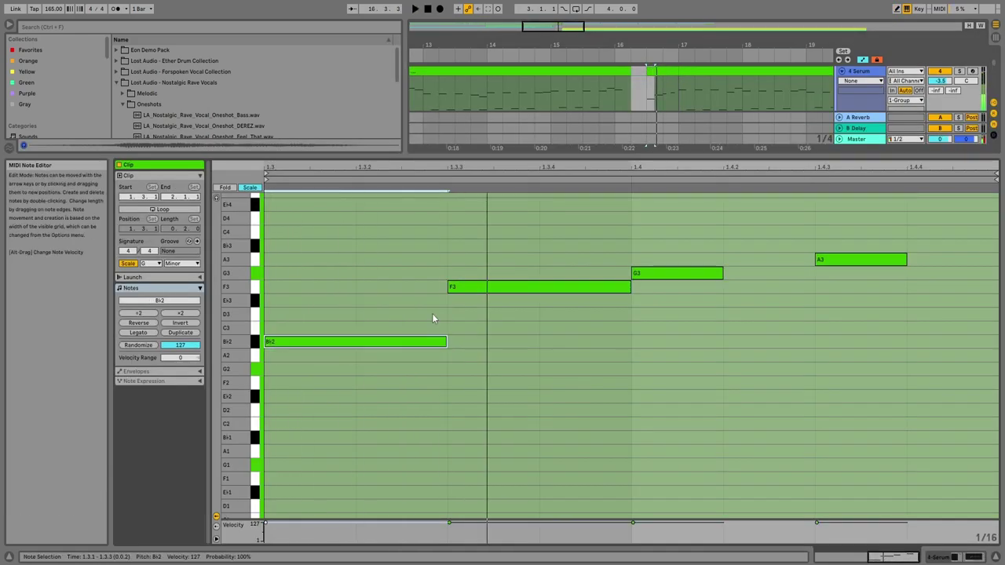
pyautogui.moveTo(452, 287); pyautogui.dragTo(492, 340)
pyautogui.moveTo(636, 275); pyautogui.dragTo(659, 326)
pyautogui.moveTo(823, 261); pyautogui.dragTo(835, 310)
# Shorten all four notes of the fill together and play the transition.
pyautogui.hotkey('ctrl', 'a')
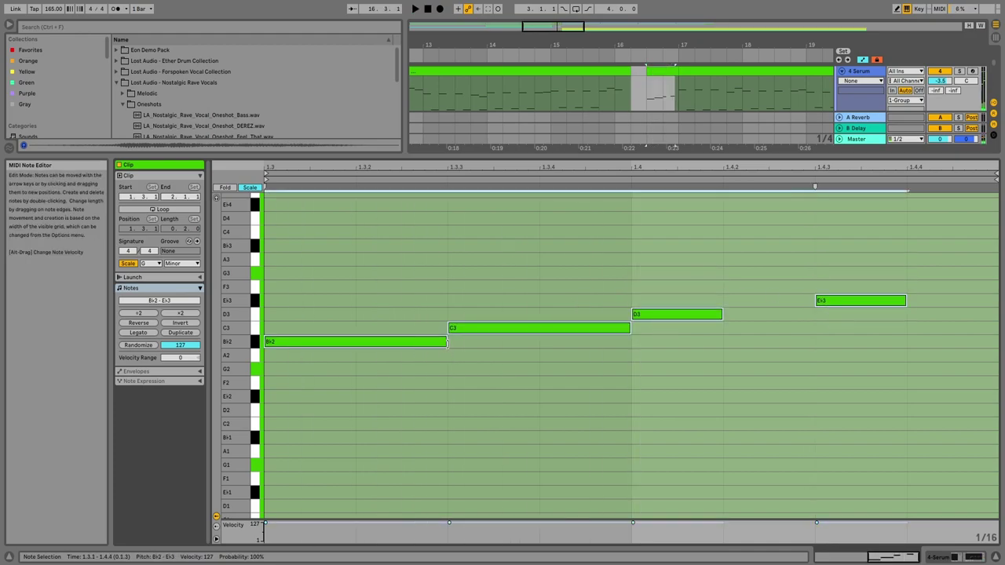
pyautogui.moveTo(447, 342); pyautogui.dragTo(405, 343)
pyautogui.press('space')
pyautogui.press('space')
pyautogui.click(870, 316)
pyautogui.hotkey('shift', 'Tab')
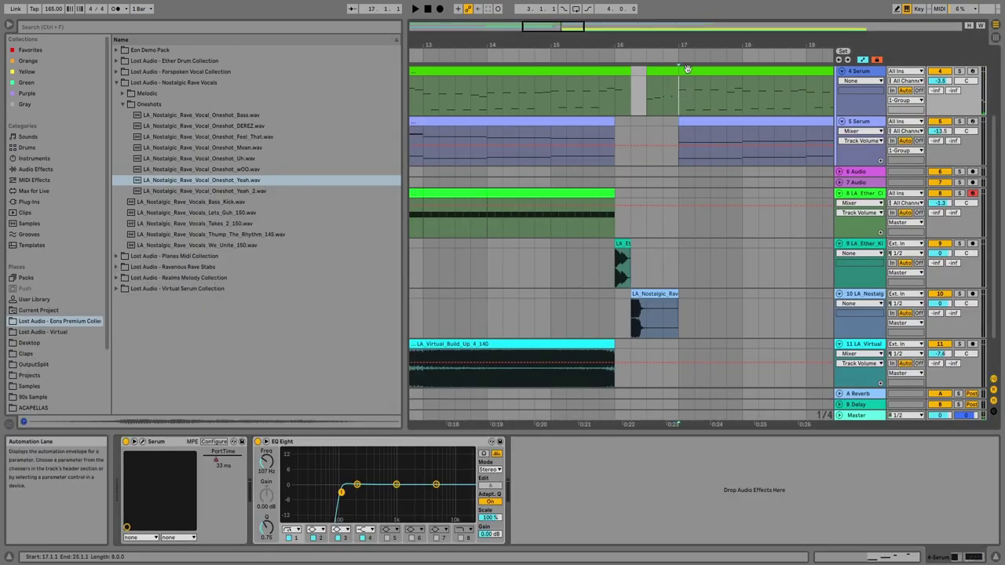
# Shift the four fill notes up to D3, Eb3, F3 and G3, and play the build-up from around bar 13.
pyautogui.doubleClick(687, 70)
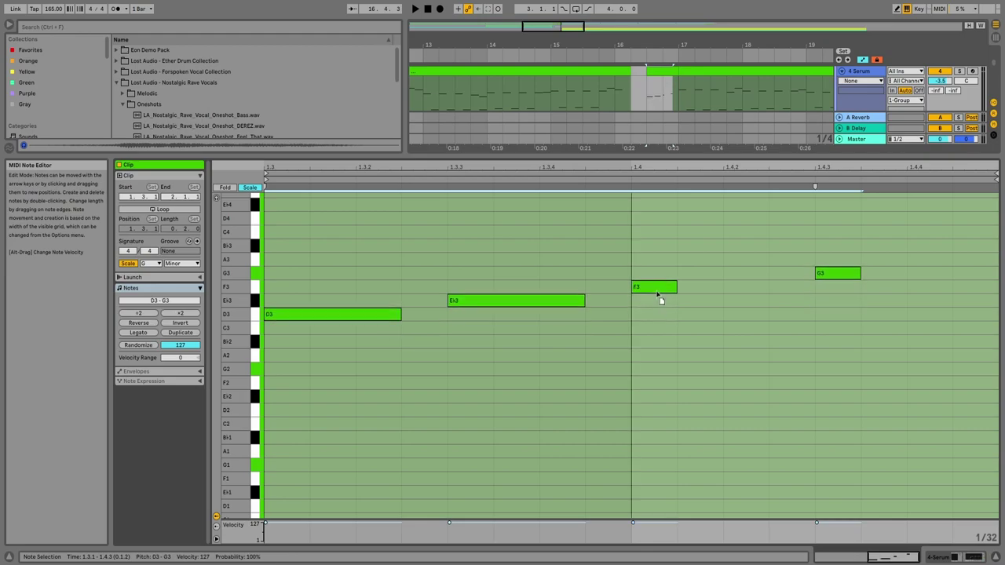
pyautogui.moveTo(661, 300); pyautogui.dragTo(661, 243)
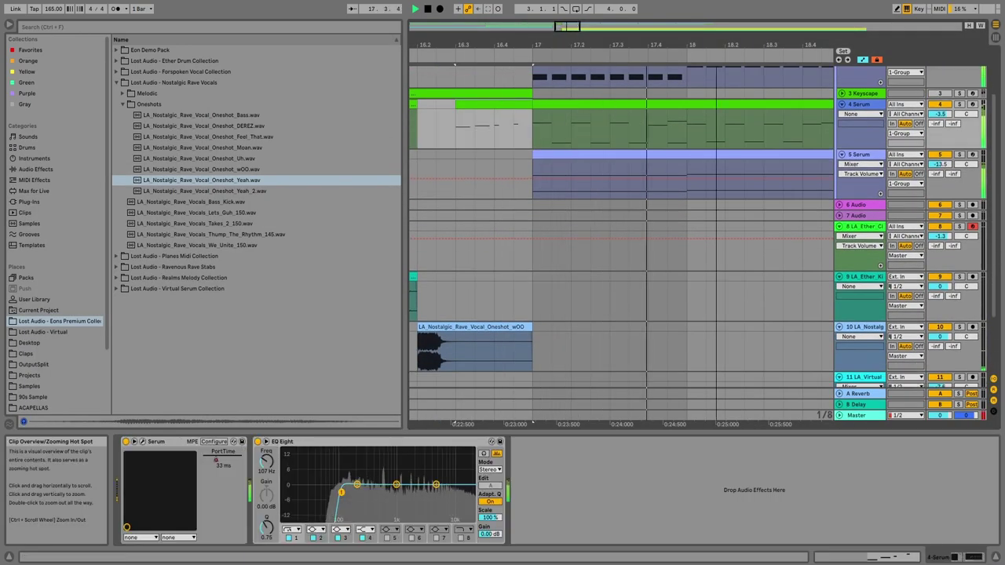
pyautogui.moveTo(573, 31); pyautogui.dragTo(572, 15)
pyautogui.scroll(2, 606, 158)
pyautogui.click(511, 202)
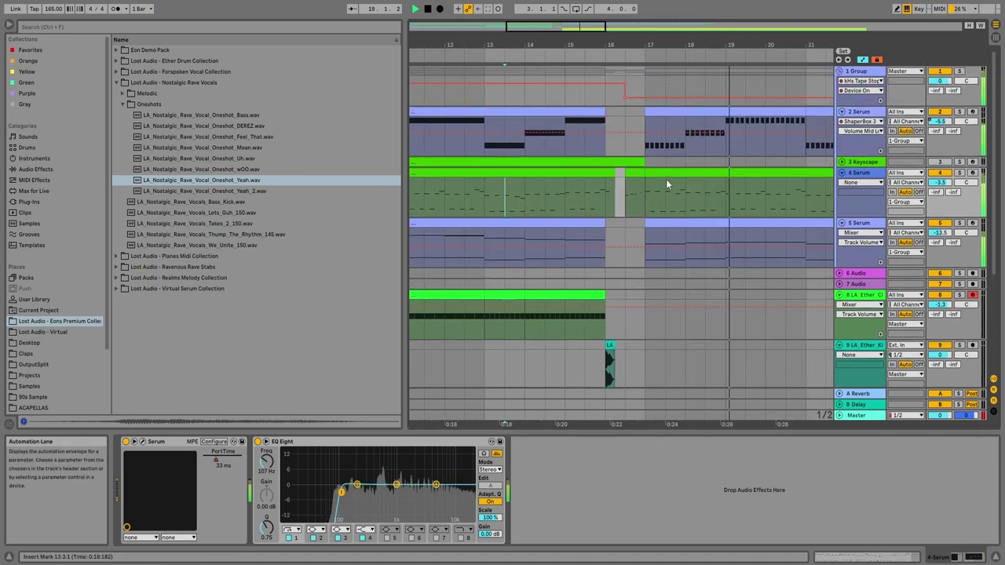
# Automate PortTime on 4 Serum down to 2 ms across the fill from beat 16.3 to bar 17 and play it.
pyautogui.doubleClick(634, 192)
pyautogui.moveTo(675, 249); pyautogui.dragTo(814, 249)
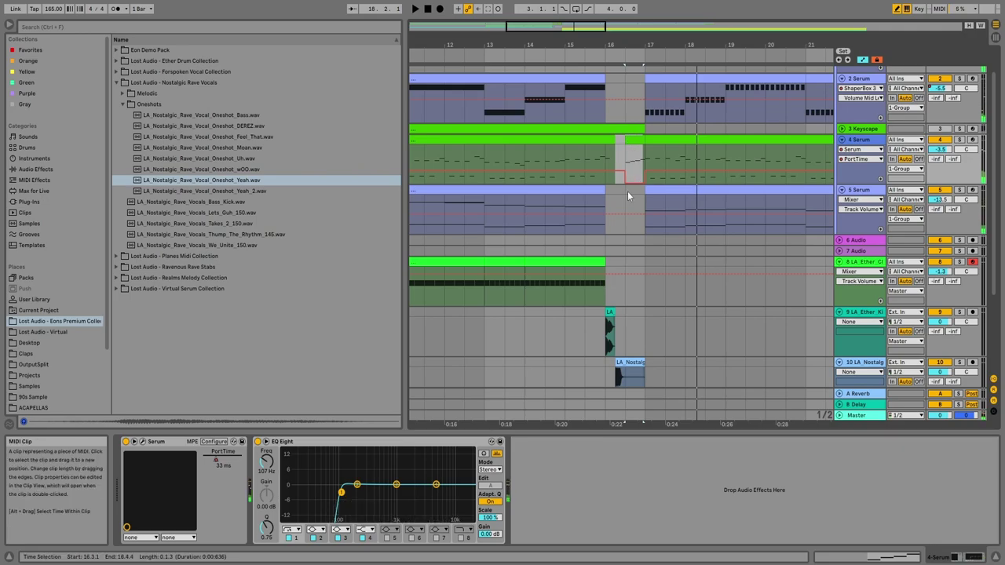
pyautogui.click(633, 175)
pyautogui.press('space')
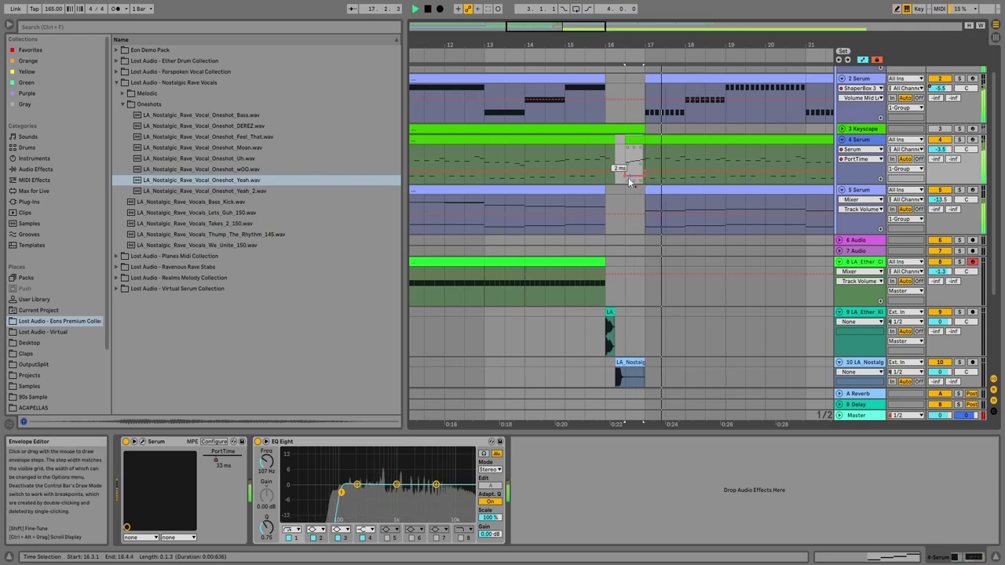
# Insert an empty MIDI track below 4 Serum.
pyautogui.click(526, 165)
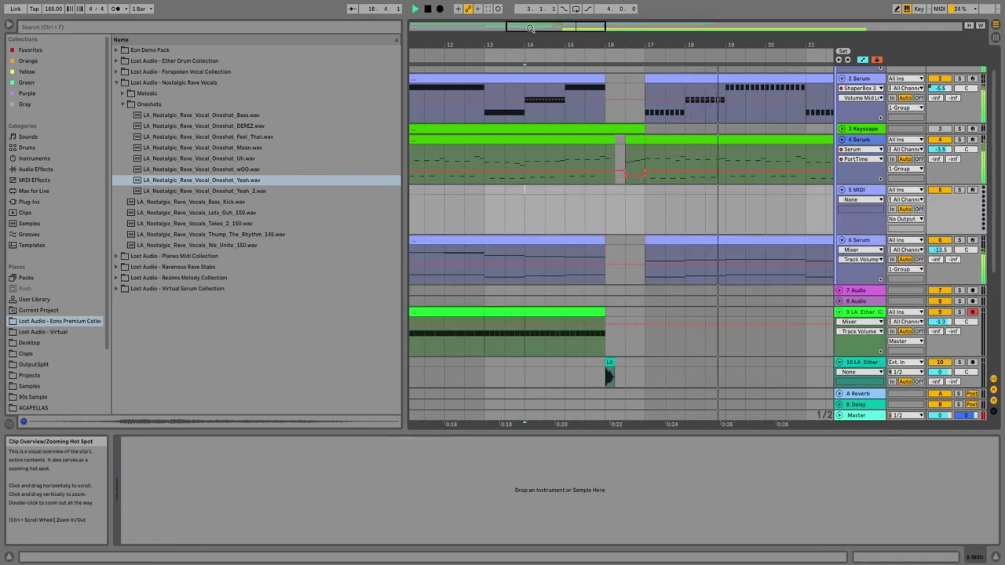
pyautogui.press('-')
pyautogui.scroll(-3, 518, 250)
# Automate the Track Volume of 6 Serum down to -16.7 dB for the drop starting at bar 17.
pyautogui.click(560, 160)
pyautogui.scroll(3, 560, 160)
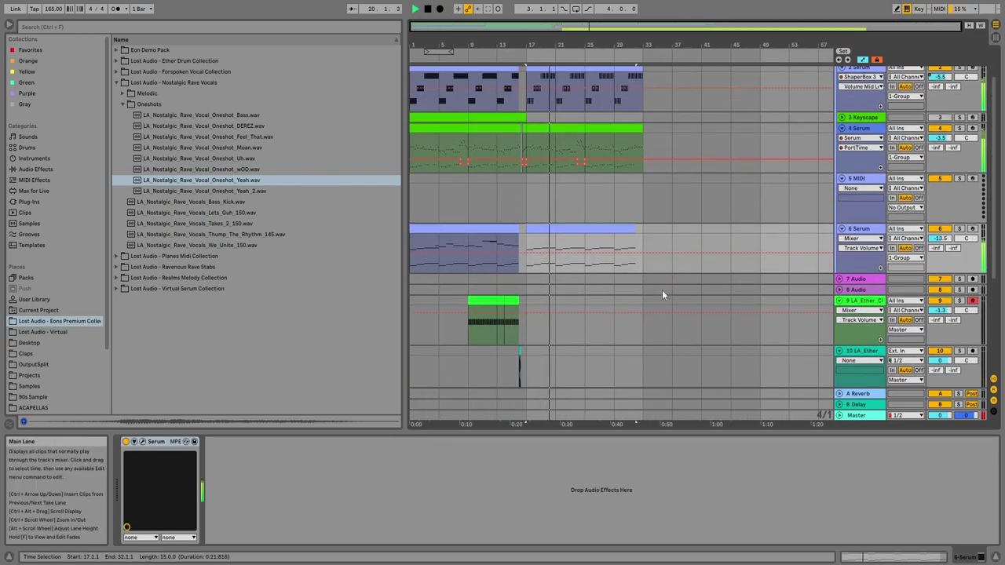
pyautogui.click(462, 276)
pyautogui.scroll(-3, 619, 395)
pyautogui.click(595, 215)
pyautogui.click(941, 227)
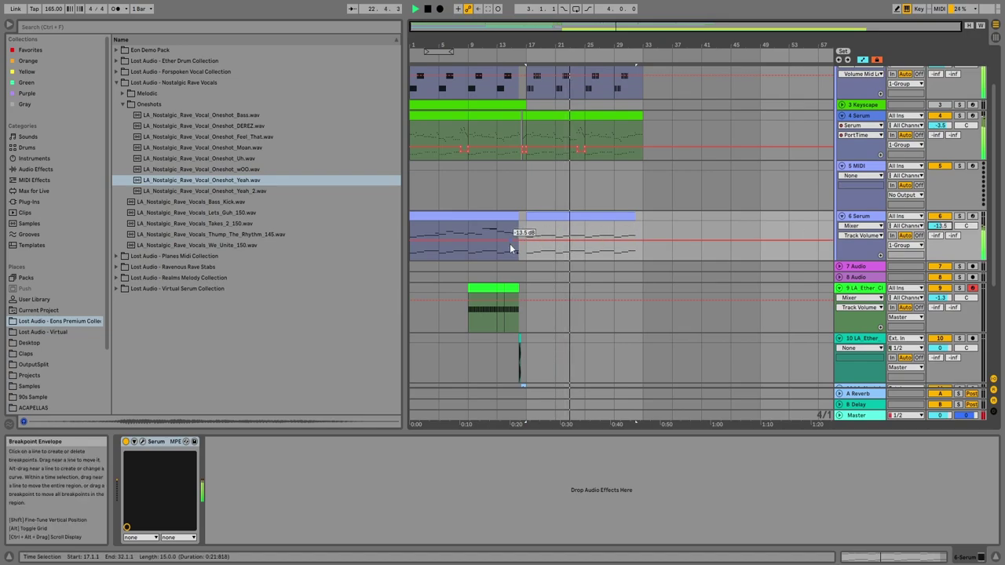
pyautogui.click(519, 241)
pyautogui.moveTo(527, 241); pyautogui.dragTo(526, 242)
pyautogui.press('+')
pyautogui.press('+')
pyautogui.press('+')
pyautogui.press('-')
pyautogui.press('-')
pyautogui.press('-')
# Open the 4 Serum clip covering the first eight bars and review its melody notes.
pyautogui.doubleClick(447, 116)
pyautogui.scroll(3, 641, 305)
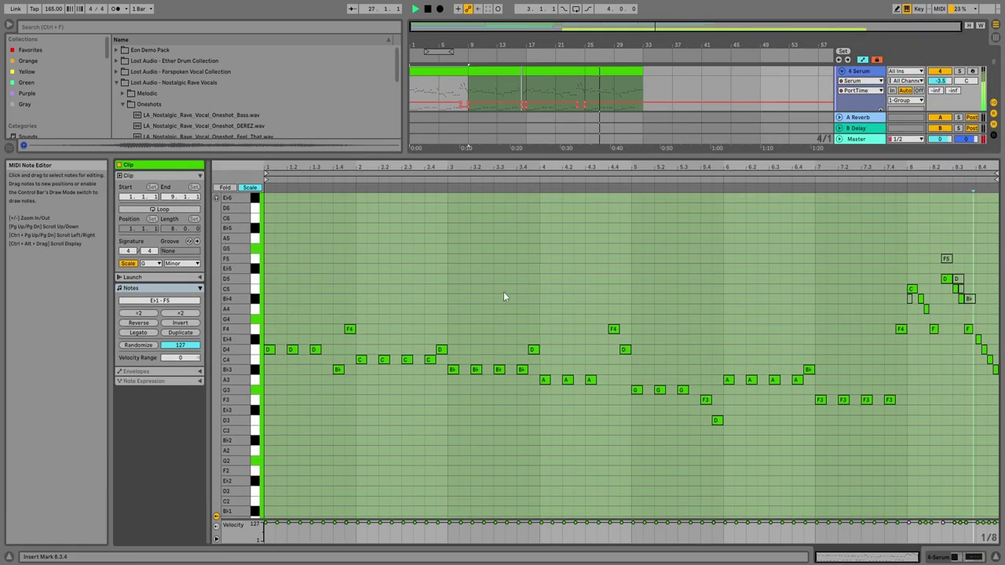
pyautogui.hotkey('shift', 'Tab')
pyautogui.scroll(2, 621, 118)
# Shorten the 2 Serum and 6 Serum drop clips so both end at bar 32.
pyautogui.click(621, 160)
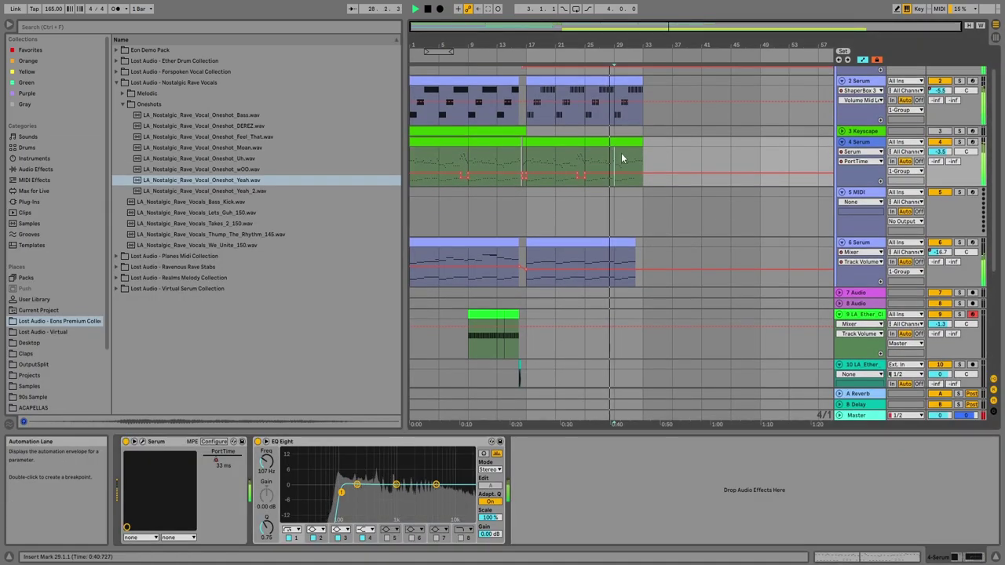
pyautogui.moveTo(617, 45)
pyautogui.mouseDown()
pyautogui.moveTo(617, 134)
pyautogui.moveTo(554, 122)
pyautogui.mouseUp()
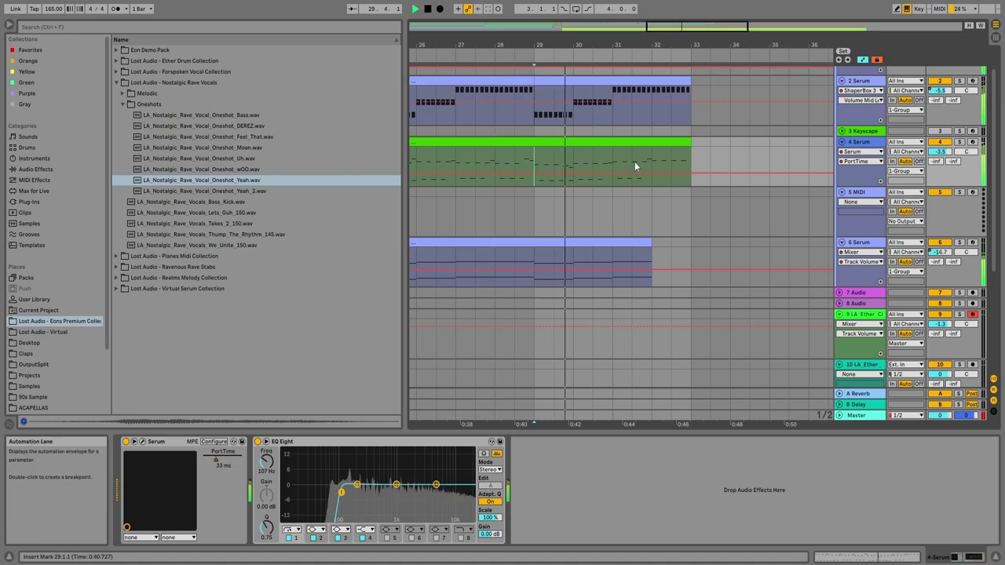
pyautogui.moveTo(754, 430); pyautogui.dragTo(750, 510)
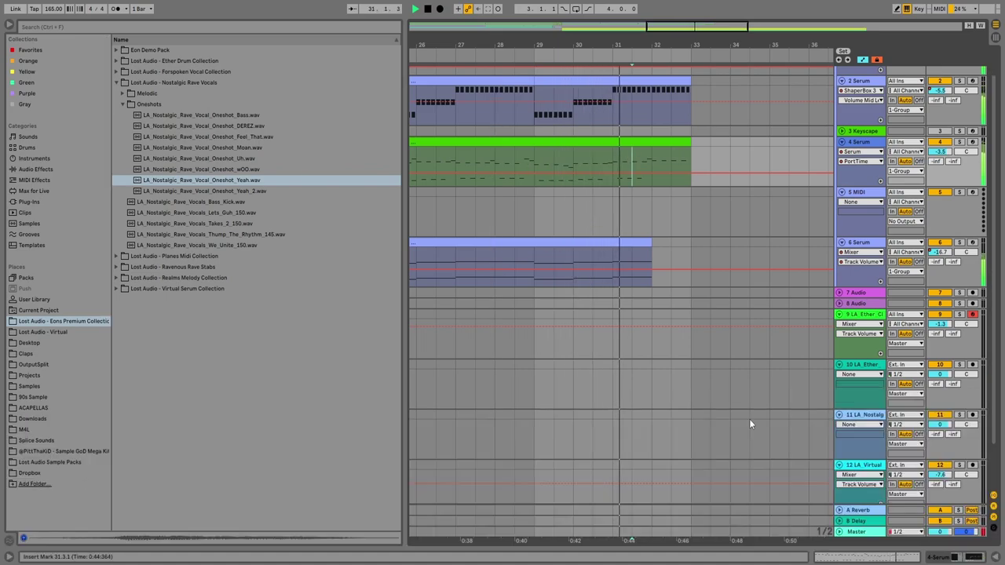
pyautogui.scroll(2, 621, 345)
pyautogui.click(623, 228)
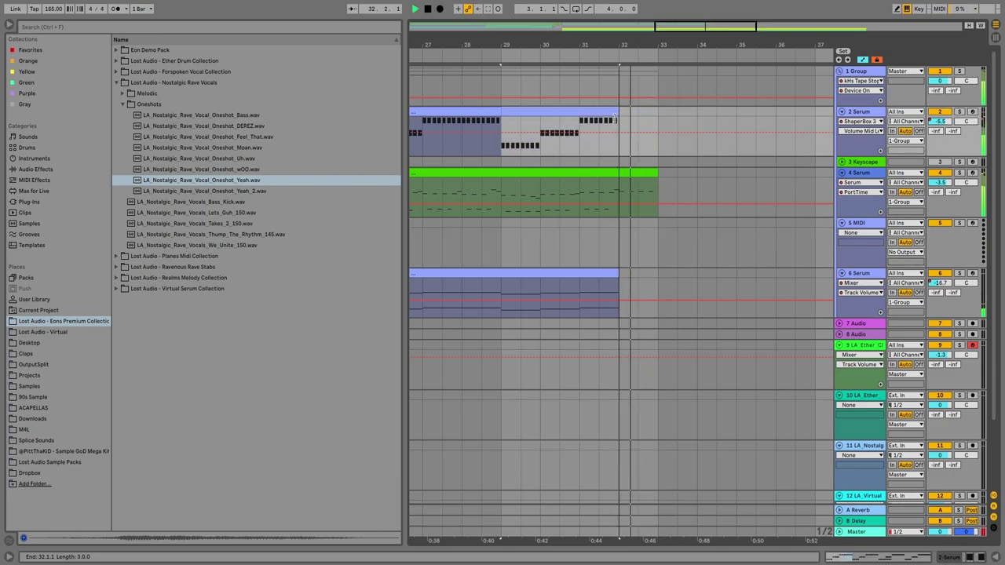
# Play the end of the drop from around bar 31 and examine the drum loop tracks below.
pyautogui.press('space')
pyautogui.click(576, 129)
pyautogui.press('space')
pyautogui.scroll(-4, 595, 371)
pyautogui.press('space')
pyautogui.scroll(-3, 597, 444)
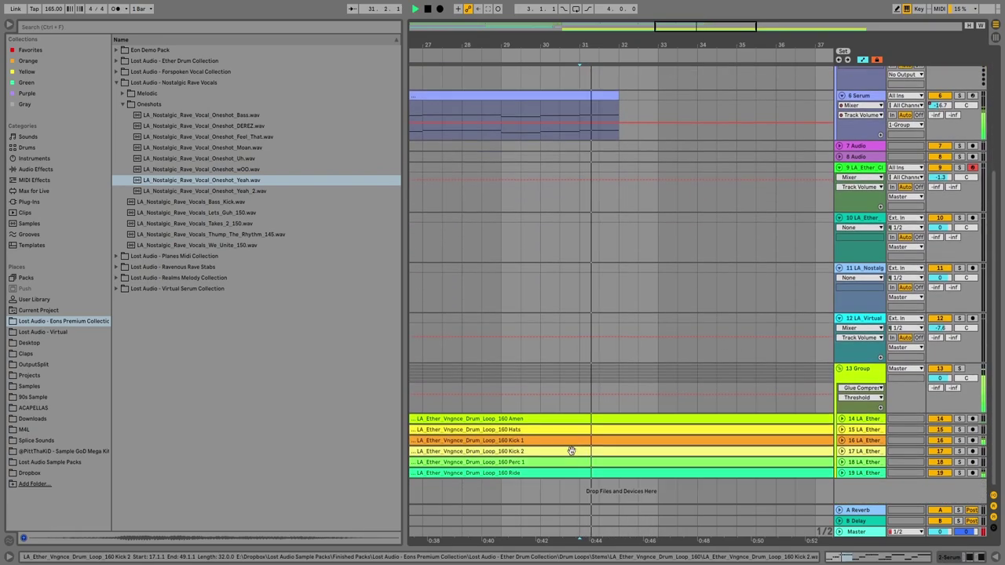
# Unfold the Amen drum loop track, delete its audio from bar 32 to bar 33 and play the break.
pyautogui.click(842, 418)
pyautogui.scroll(-1, 707, 432)
pyautogui.press('space')
pyautogui.press('space')
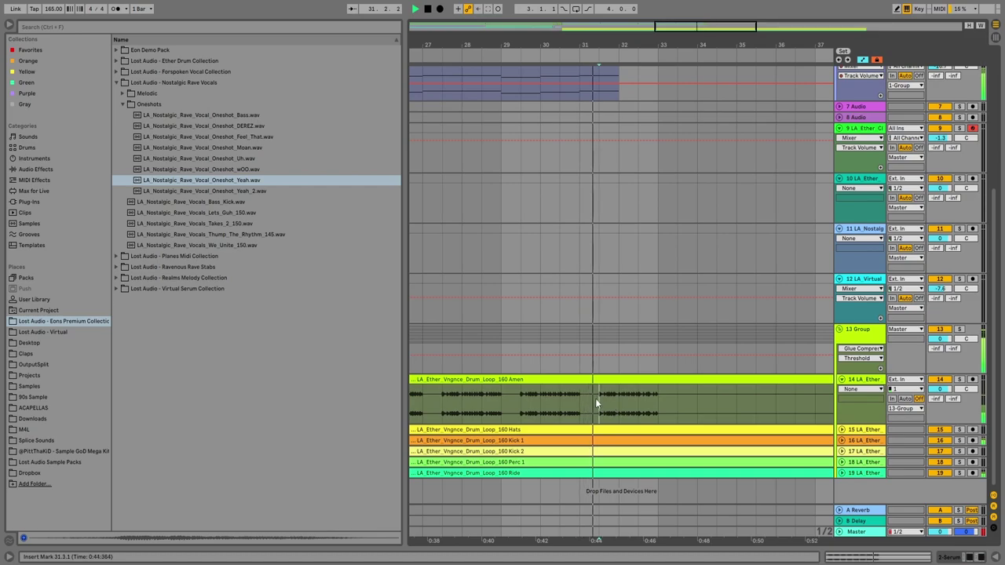
pyautogui.moveTo(622, 396); pyautogui.dragTo(648, 389)
pyautogui.press('Delete')
pyautogui.click(592, 396)
pyautogui.press('space')
pyautogui.press('space')
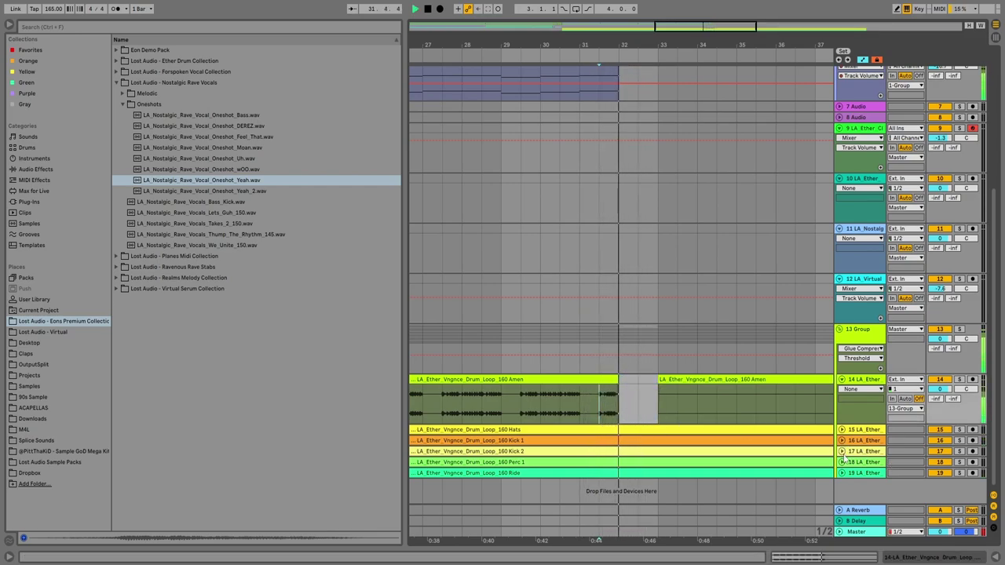
# Unfold the Perc 1 and Kick 1 tracks, place a half-bar Kick 1 segment at bar 32 and play the break.
pyautogui.click(842, 462)
pyautogui.press('space')
pyautogui.press('space')
pyautogui.scroll(-1, 772, 415)
pyautogui.click(843, 401)
pyautogui.press('space')
pyautogui.hotkey('ctrl', '1')
pyautogui.moveTo(579, 424); pyautogui.dragTo(638, 404)
pyautogui.click(603, 362)
pyautogui.press('space')
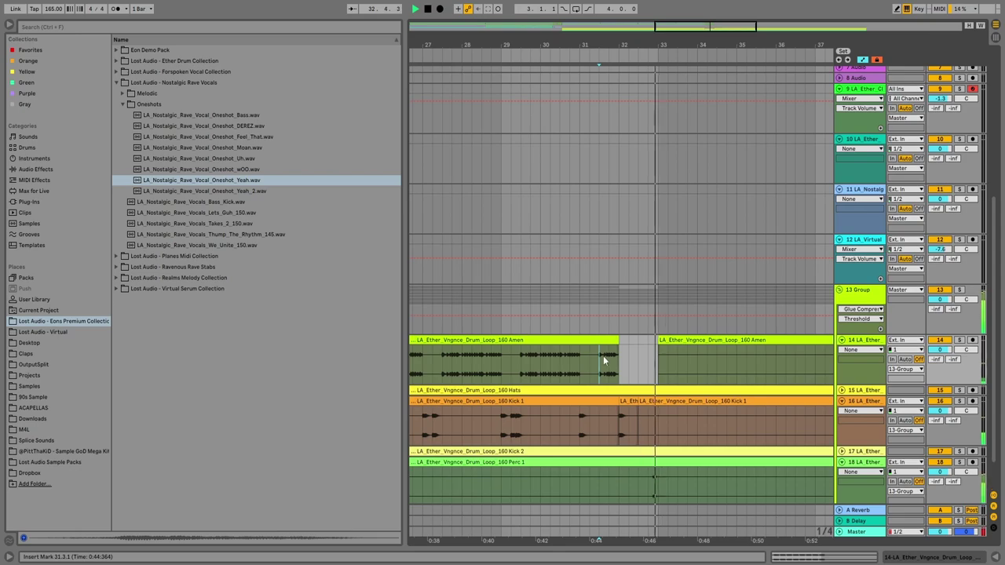
# Unfold the Kick 2 track and play the drums around the break and from bar 33.
pyautogui.click(592, 360)
pyautogui.scroll(-2, 823, 385)
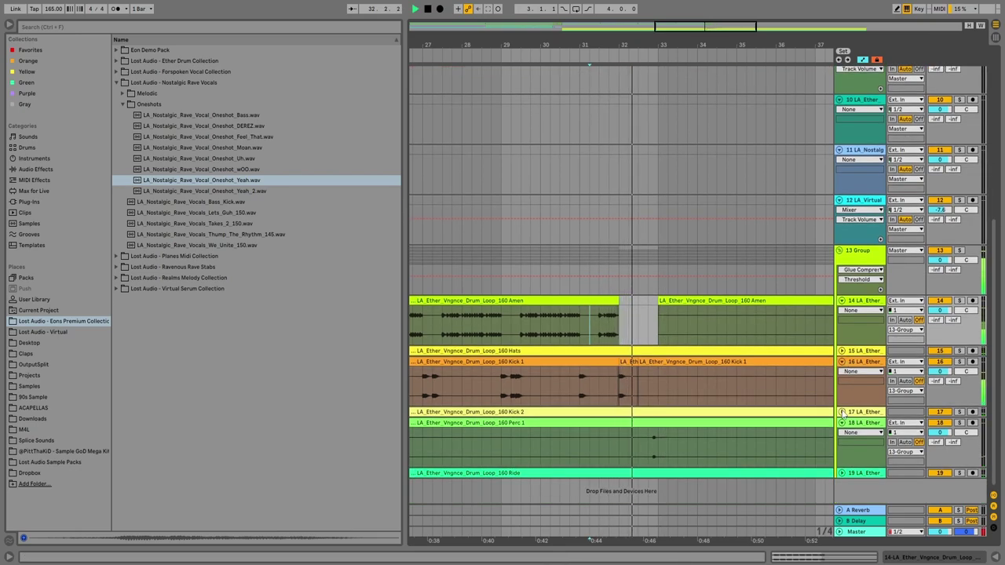
pyautogui.click(841, 412)
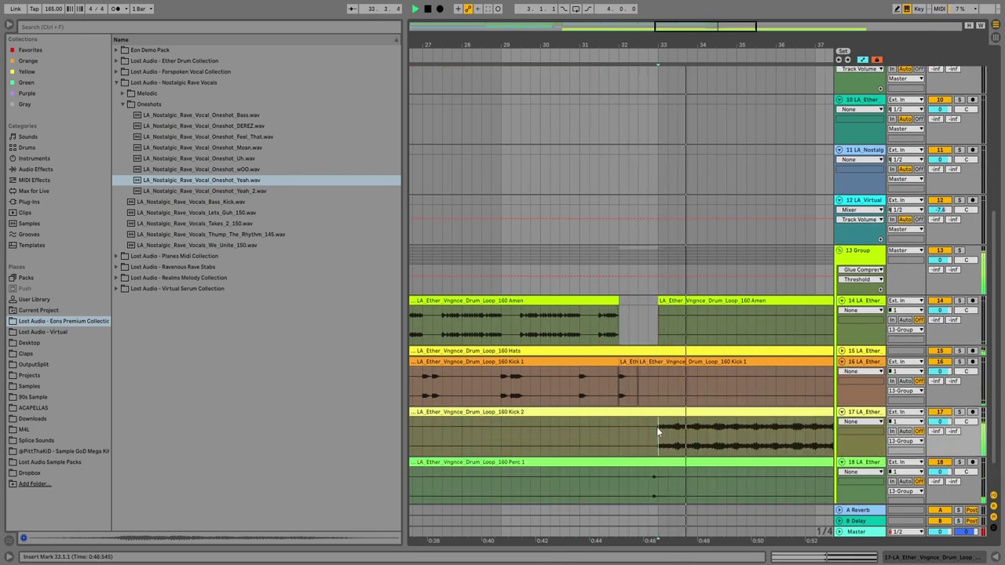
pyautogui.click(657, 426)
pyautogui.scroll(-1, 656, 427)
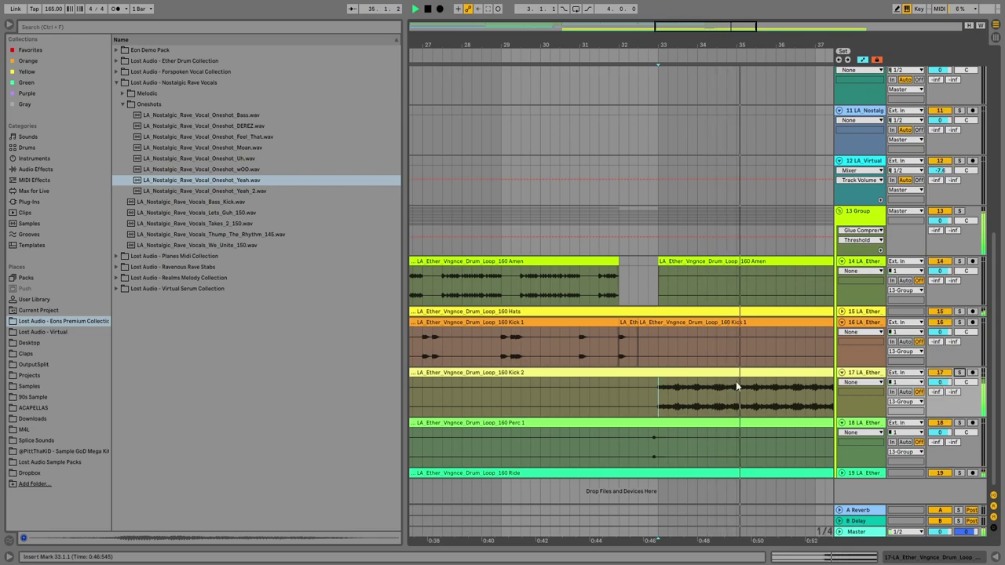
pyautogui.press('space')
# Play the arrangement from bar 9 and copy the rising 4 Serum fill to the half bar from 32.3 to bar 33.
pyautogui.moveTo(695, 26); pyautogui.dragTo(653, 3)
pyautogui.click(474, 208)
pyautogui.scroll(8, 549, 197)
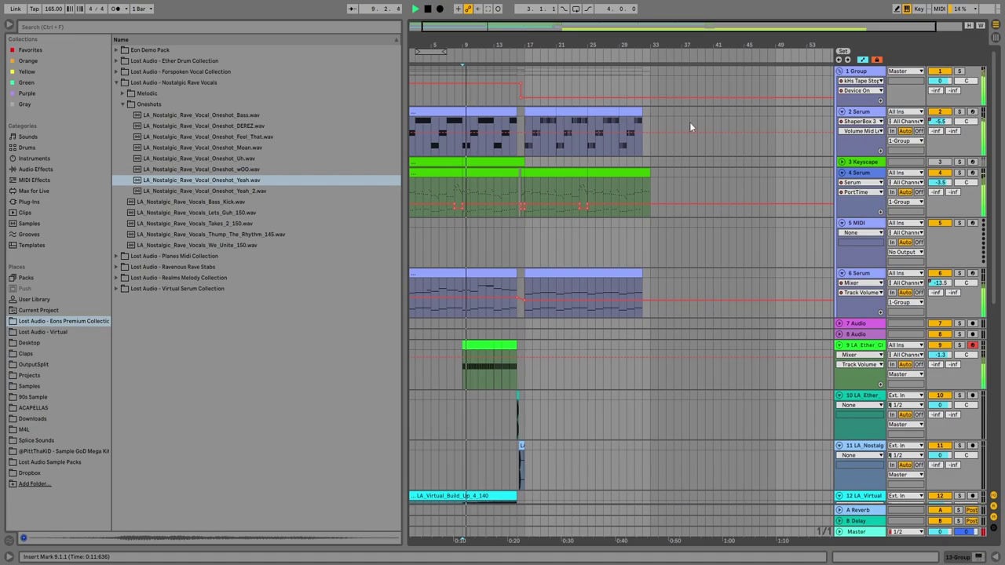
pyautogui.doubleClick(543, 177)
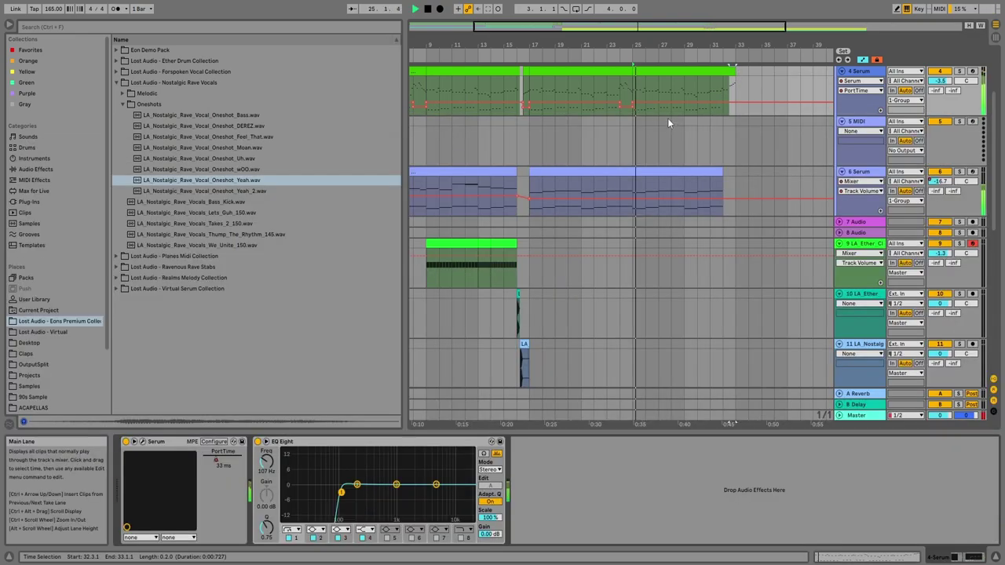
pyautogui.moveTo(632, 113); pyautogui.dragTo(713, 215)
pyautogui.click(582, 179)
pyautogui.press('space')
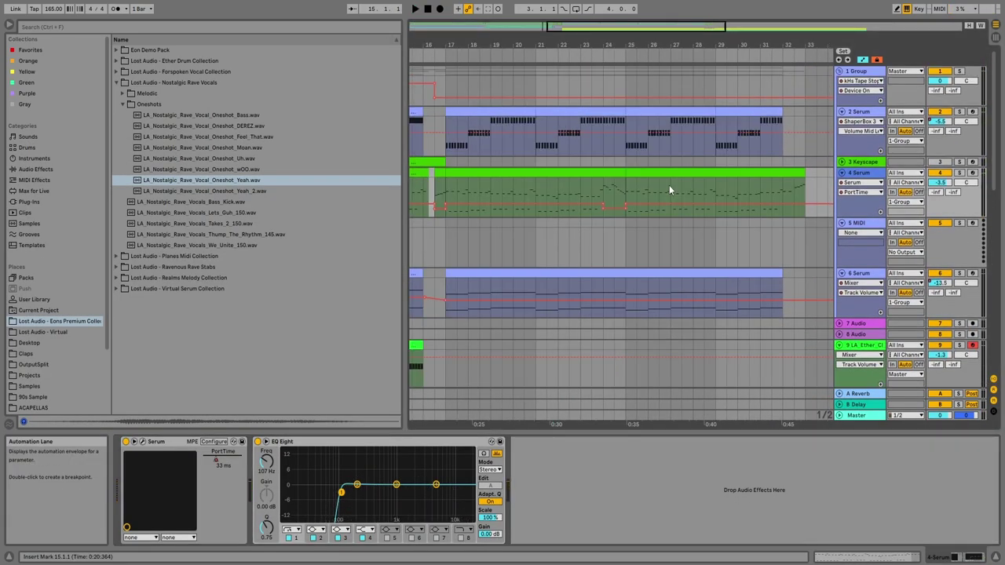
# Fold all tracks in the arrangement into compact lanes.
pyautogui.click(453, 200)
pyautogui.hscroll(-5, 550, 192)
pyautogui.scroll(-1, 549, 193)
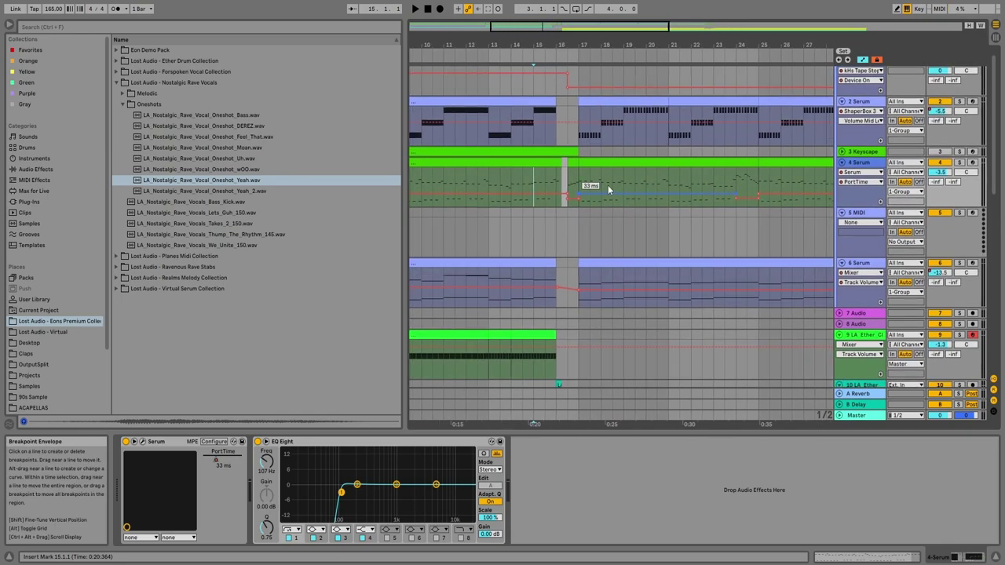
pyautogui.moveTo(683, 266); pyautogui.dragTo(513, 299)
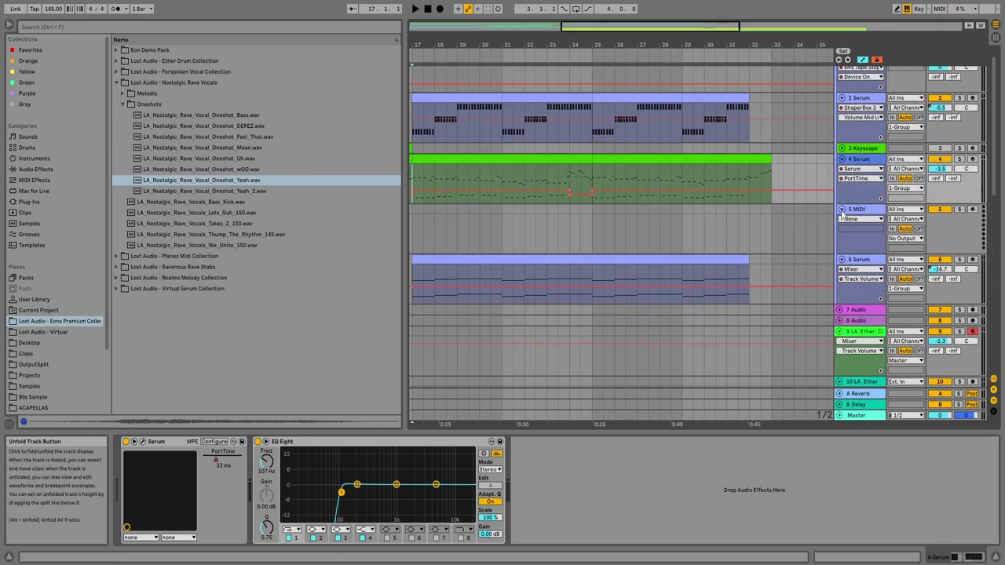
pyautogui.keyDown('alt'); pyautogui.click(842, 157); pyautogui.keyUp('alt')
pyautogui.moveTo(599, 235); pyautogui.dragTo(757, 242)
pyautogui.keyDown('alt'); pyautogui.click(839, 188); pyautogui.keyUp('alt')
pyautogui.moveTo(652, 299); pyautogui.dragTo(610, 306)
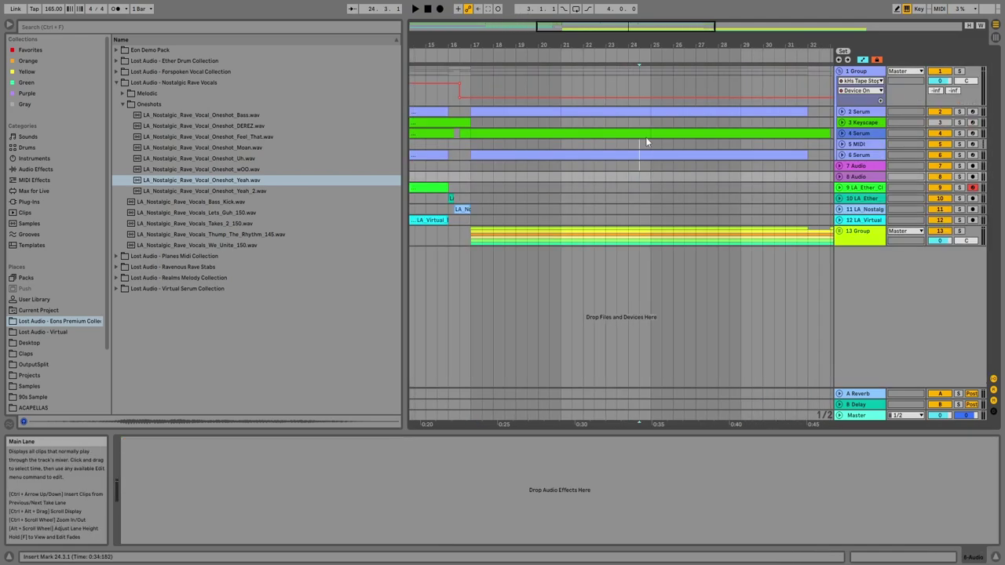
# Try deleting the range from beat 20.3 to bar 21 across tracks 2 to 9.
pyautogui.moveTo(646, 141); pyautogui.dragTo(649, 96)
pyautogui.moveTo(553, 183); pyautogui.dragTo(559, 112)
pyautogui.press('Delete')
pyautogui.press('+')
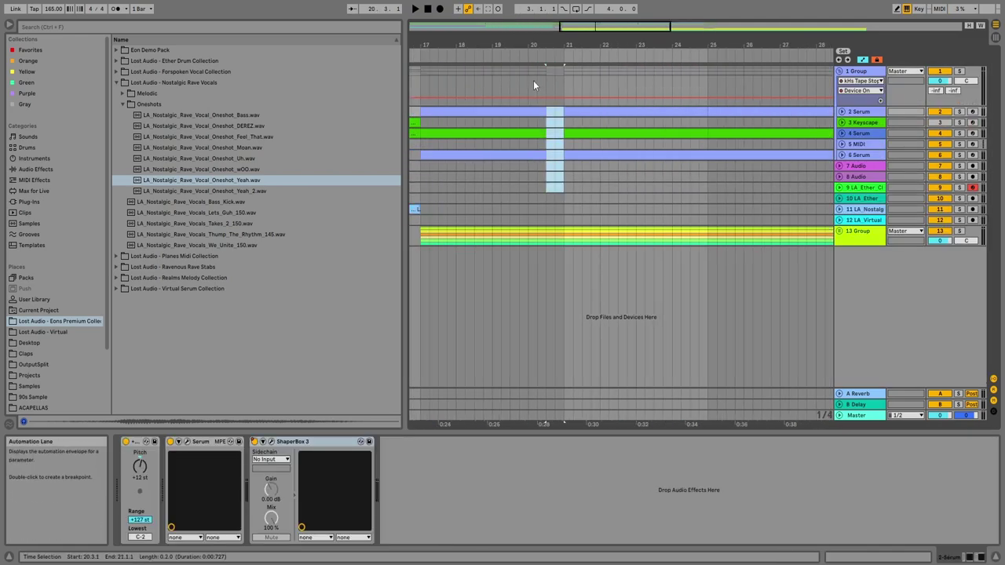
pyautogui.click(533, 80)
# Insert 32 bars of silence at the start of the song, moving the whole arrangement to bar 33.
pyautogui.moveTo(568, 26); pyautogui.dragTo(446, 21)
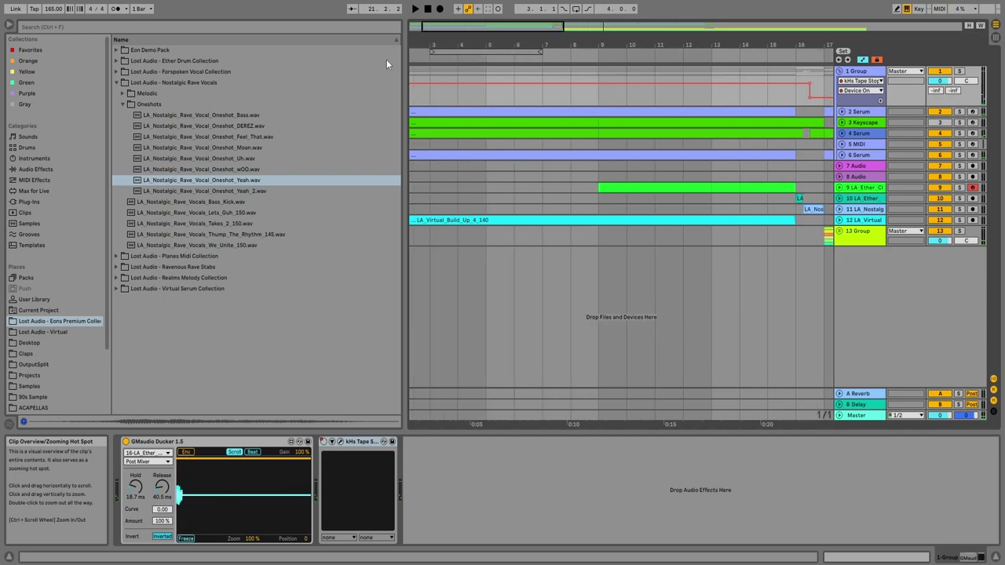
pyautogui.moveTo(540, 25); pyautogui.dragTo(673, 35)
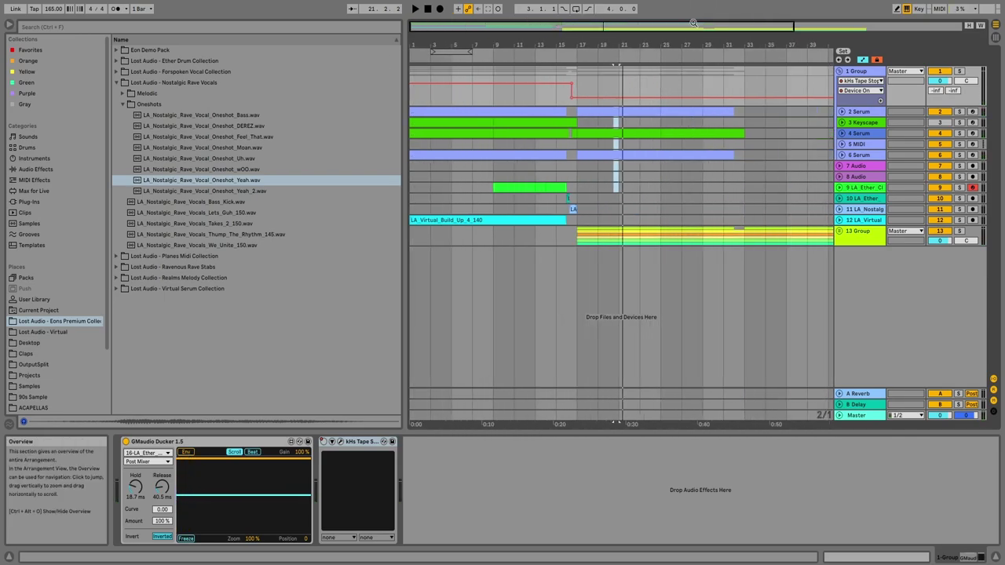
pyautogui.click(464, 110)
pyautogui.keyDown('shift'); pyautogui.click(745, 109); pyautogui.keyUp('shift')
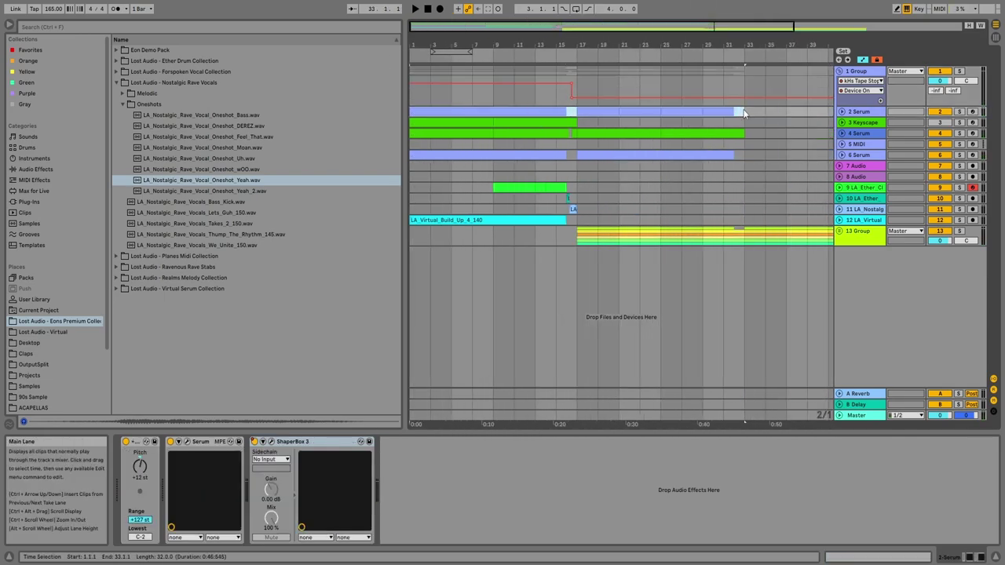
pyautogui.hotkey('ctrl', 'i')
pyautogui.scroll(-3, 742, 110)
# Unfold the 6 Serum track to show its notes and Track Volume automation.
pyautogui.click(843, 114)
pyautogui.click(844, 115)
pyautogui.moveTo(598, 41); pyautogui.dragTo(635, 79)
pyautogui.click(841, 155)
pyautogui.click(842, 156)
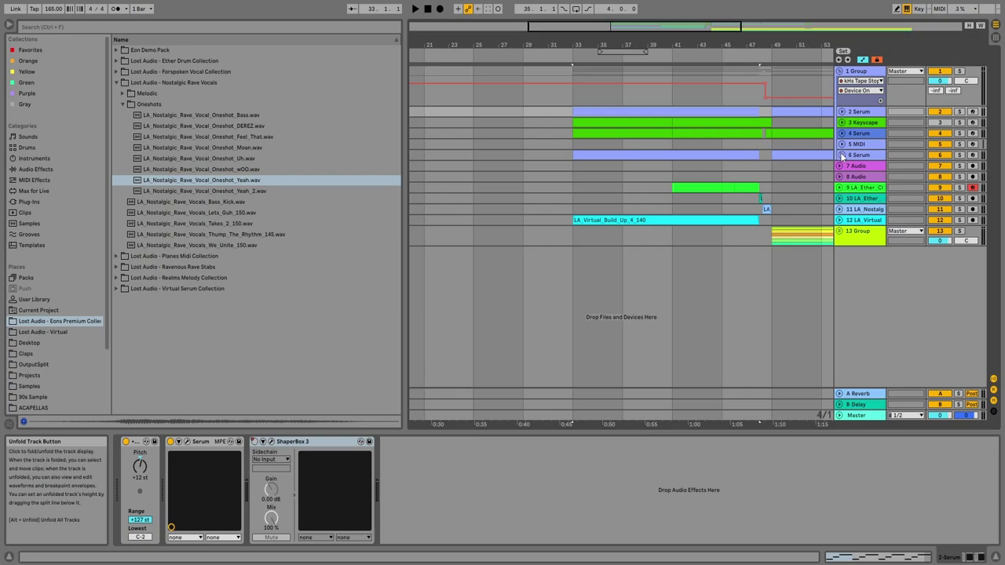
pyautogui.click(842, 156)
pyautogui.click(842, 155)
pyautogui.click(842, 155)
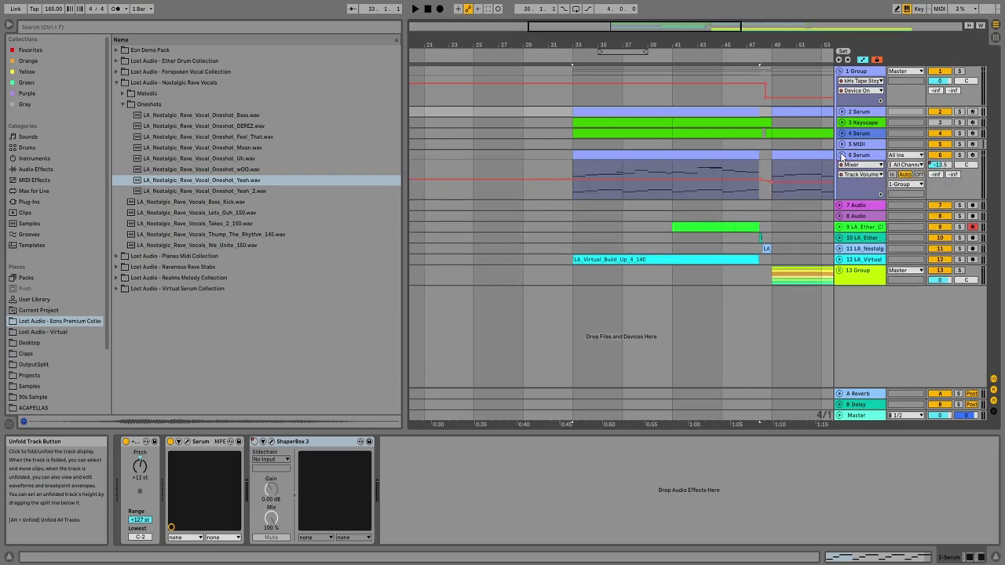
# Fold the 6 Serum track, unfold the empty 5 MIDI track and load the VST3 Serum plug-in onto it.
pyautogui.click(842, 156)
pyautogui.click(573, 176)
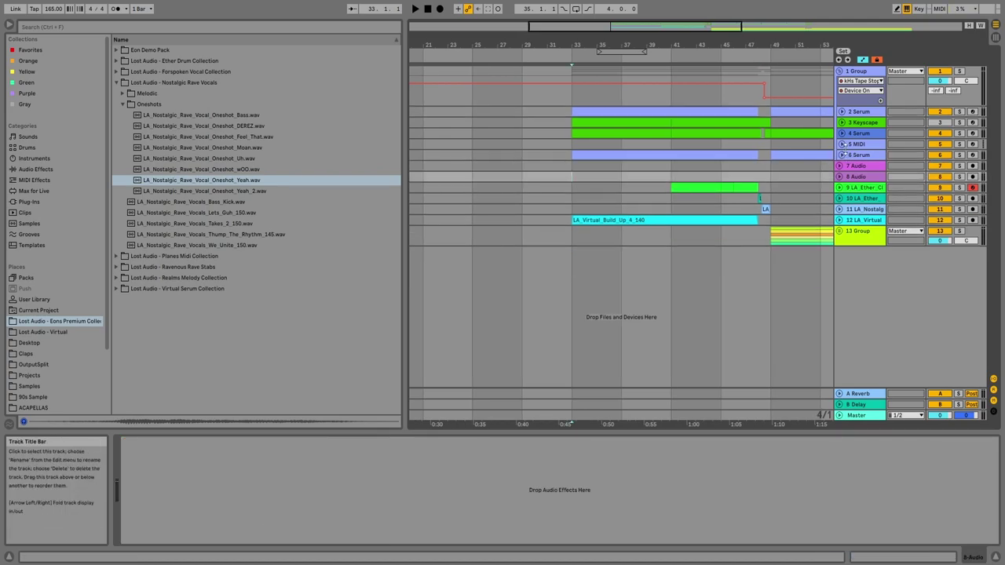
pyautogui.click(842, 144)
pyautogui.click(862, 146)
pyautogui.click(116, 27)
pyautogui.write('ser')
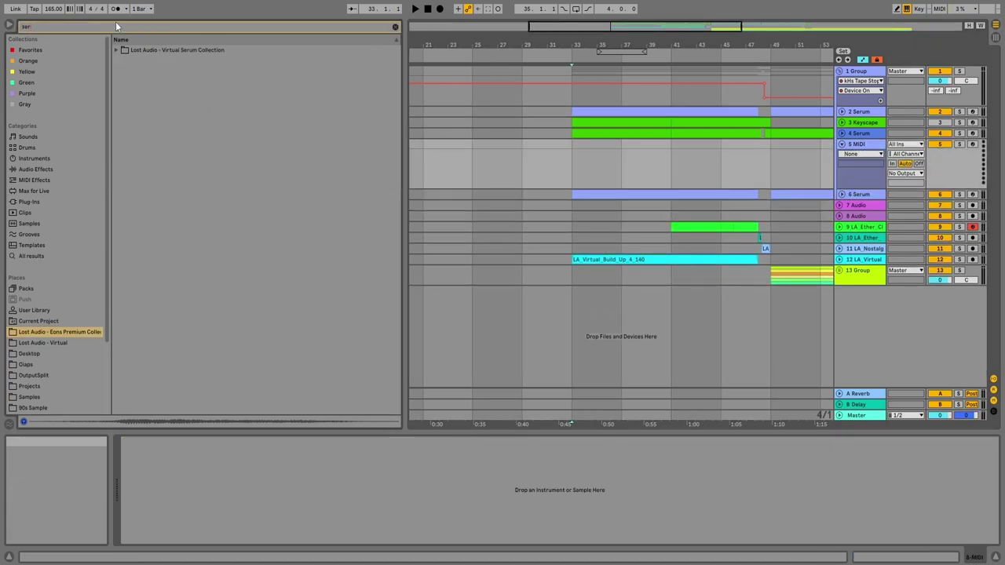
pyautogui.click(28, 202)
pyautogui.press('Return')
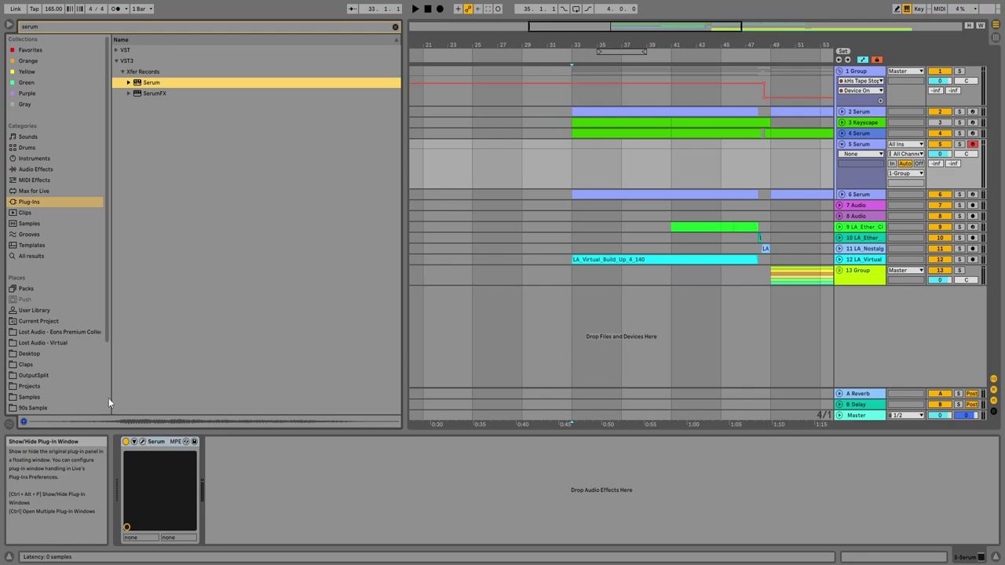
# Audition Serum's PN - Chasm preset against PN - Just Right 2, keep Just Right 2 and set track 5's volume to -9.2.
pyautogui.click(142, 442)
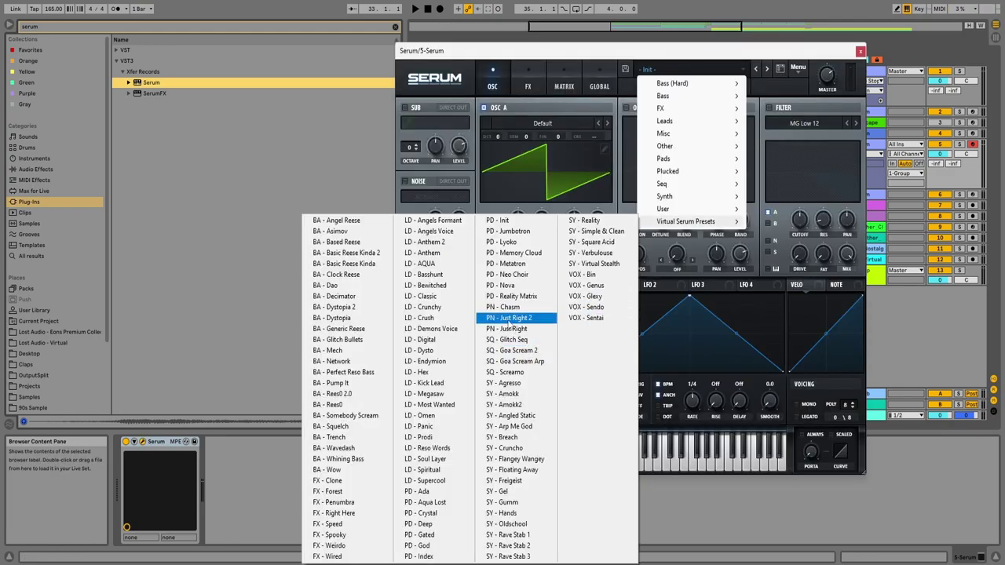
pyautogui.click(510, 318)
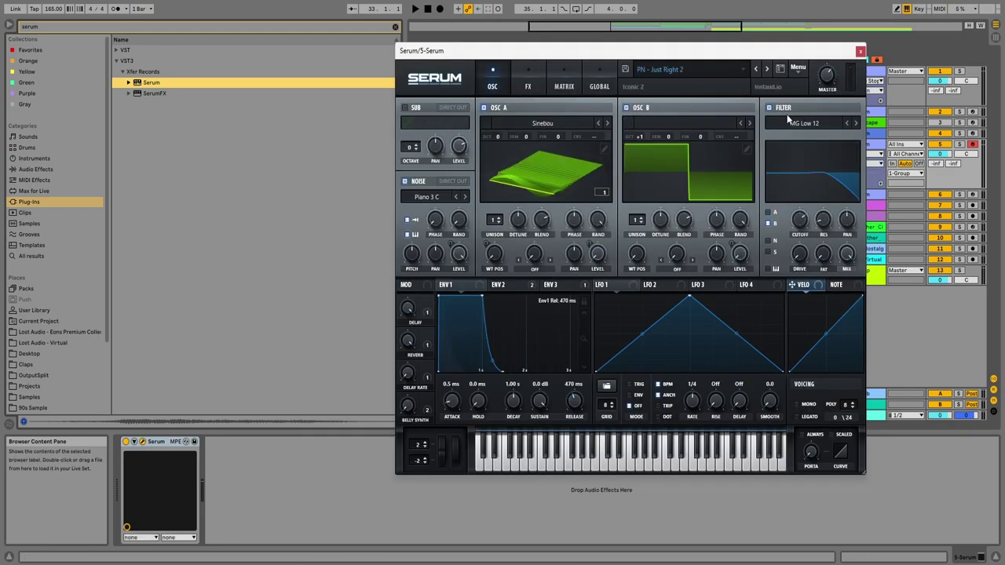
pyautogui.click(757, 70)
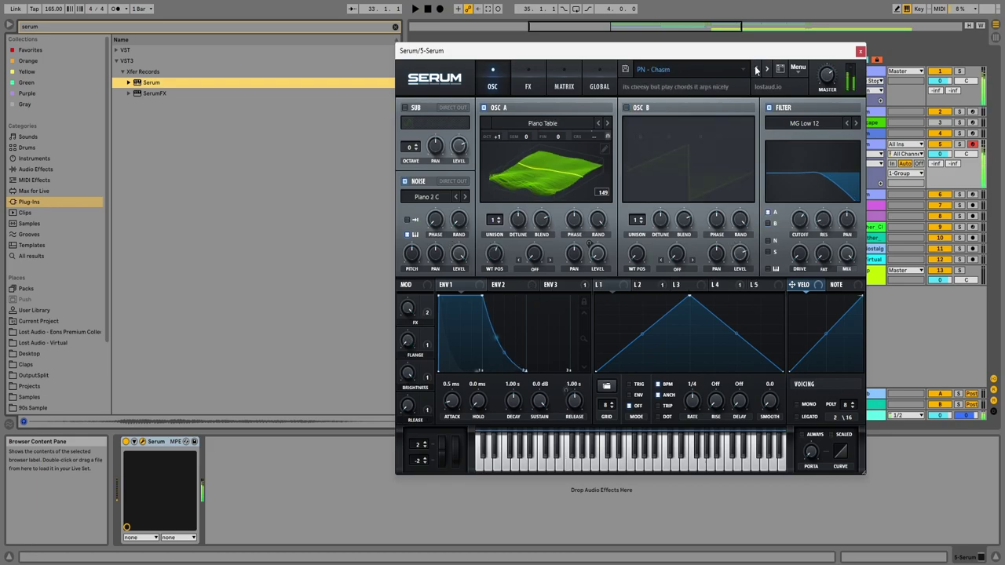
pyautogui.click(877, 112)
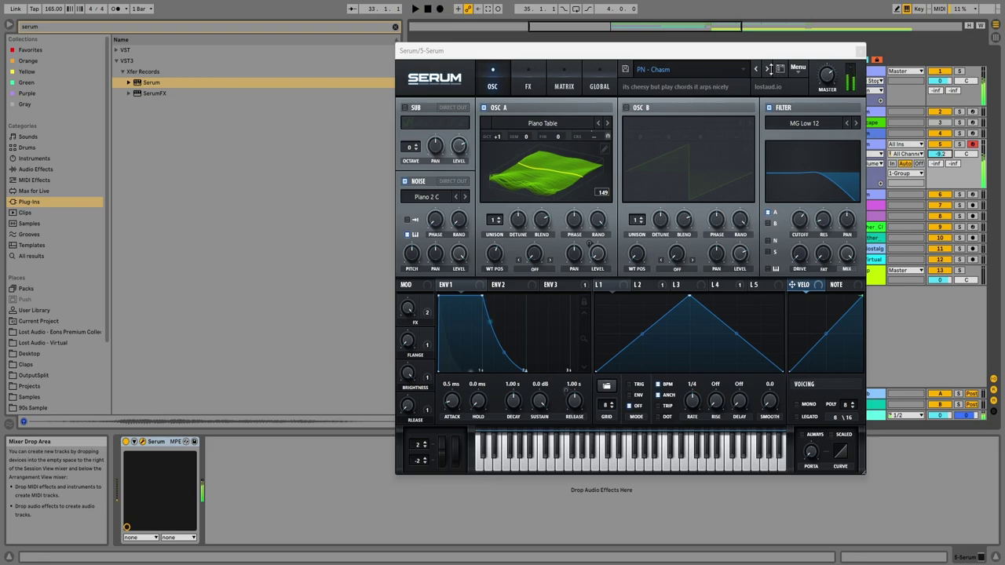
pyautogui.click(768, 69)
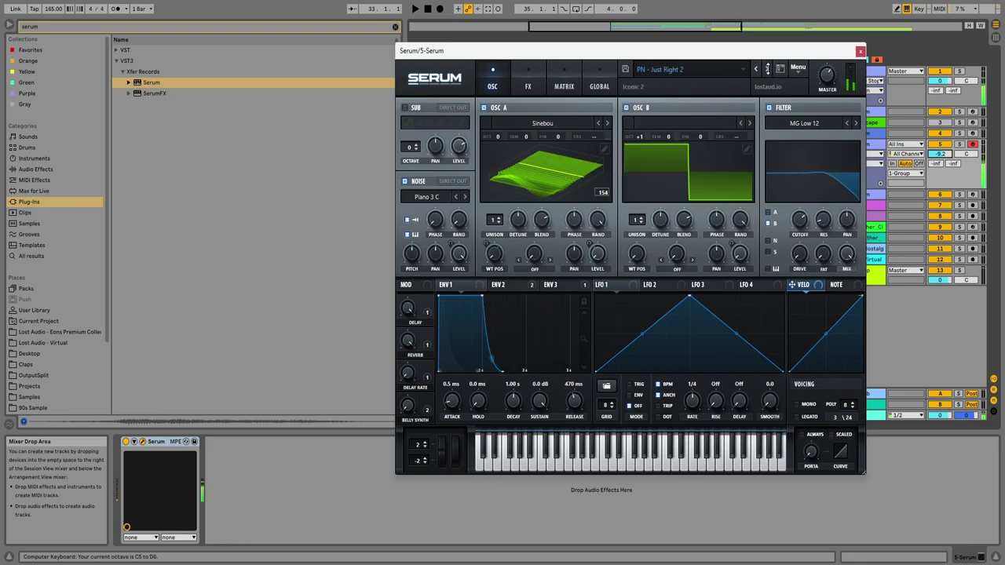
pyautogui.click(766, 68)
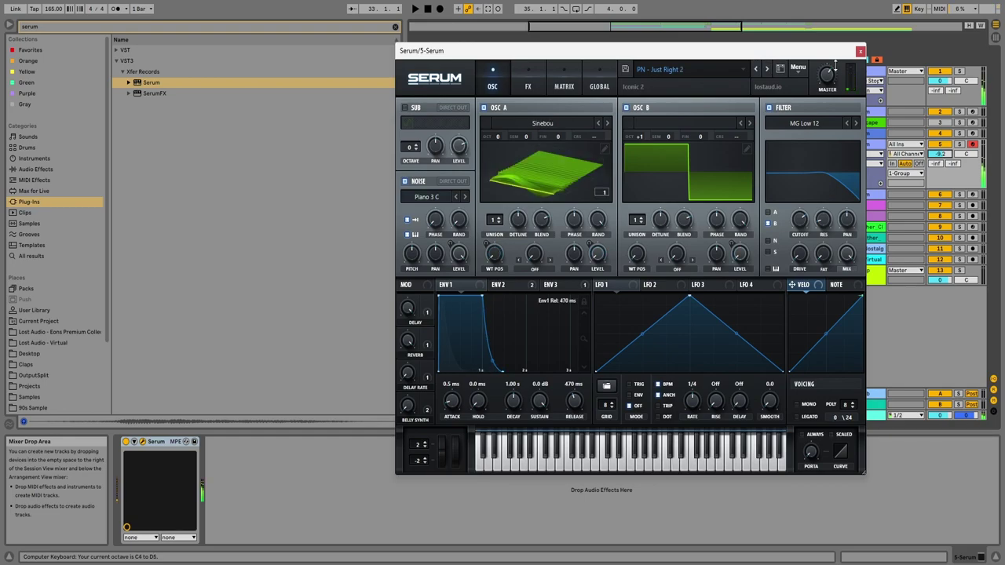
pyautogui.click(860, 51)
# Create an eight-bar MIDI clip at bar 33 on the 5 Serum track and add a G4 note at its start.
pyautogui.moveTo(678, 149); pyautogui.dragTo(581, 149)
pyautogui.hotkey('ctrl', 'shift', 'm')
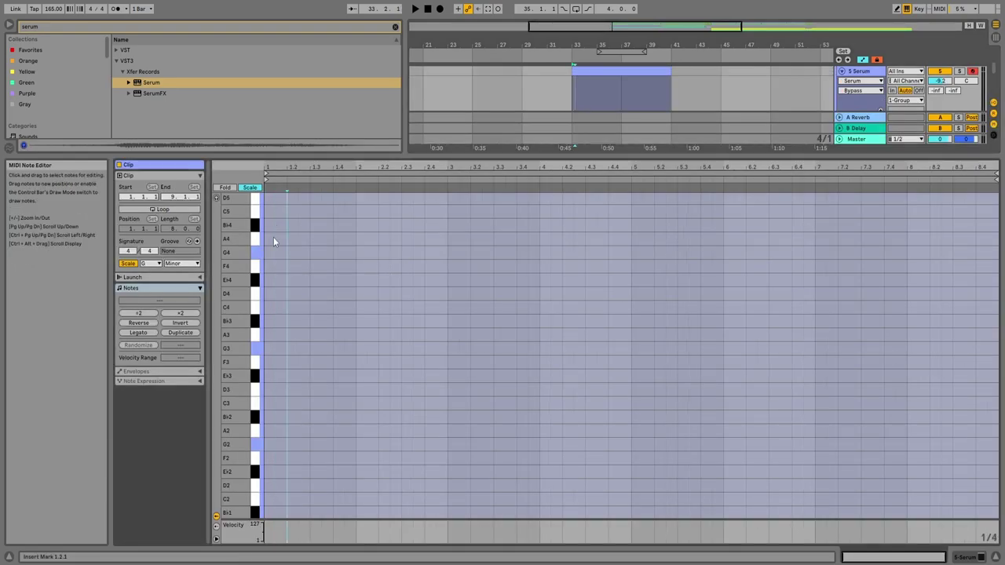
pyautogui.doubleClick(279, 253)
pyautogui.press('space')
pyautogui.press('space')
# Copy the 6 Serum clip from bar 33 to bar 17 and move the 5 Serum clip to start at bar 17.
pyautogui.hotkey('shift', 'Tab')
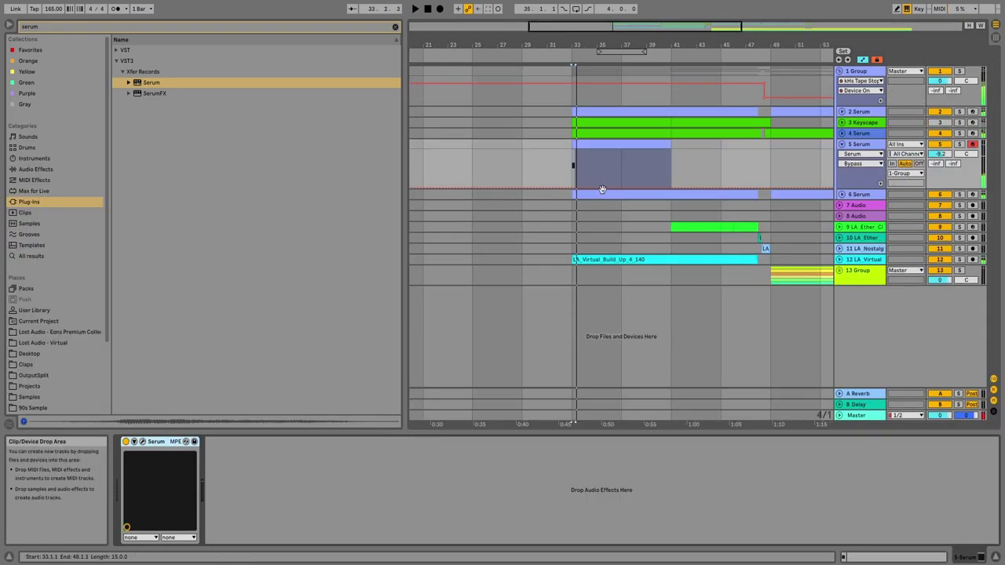
pyautogui.click(839, 194)
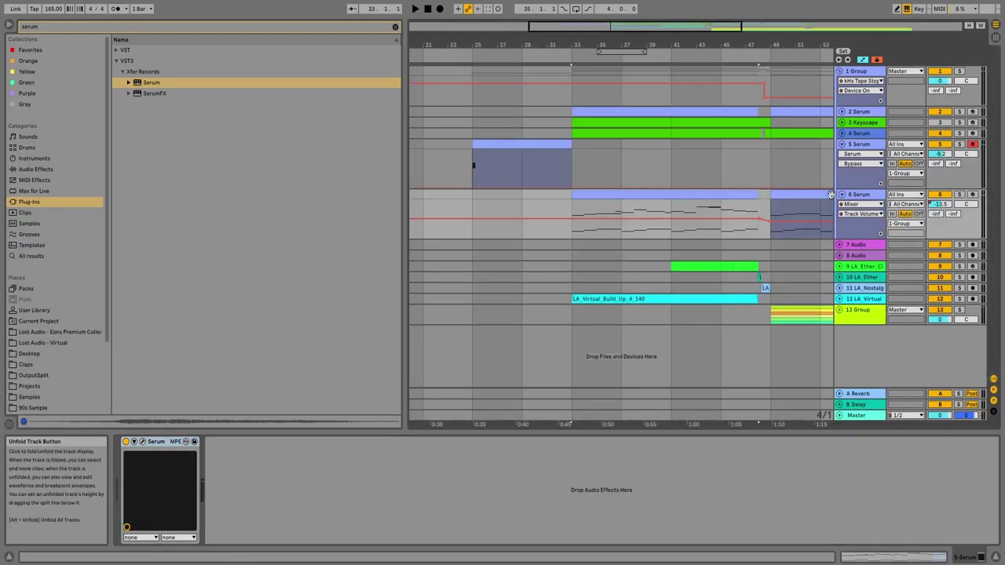
pyautogui.hscroll(-3, 746, 206)
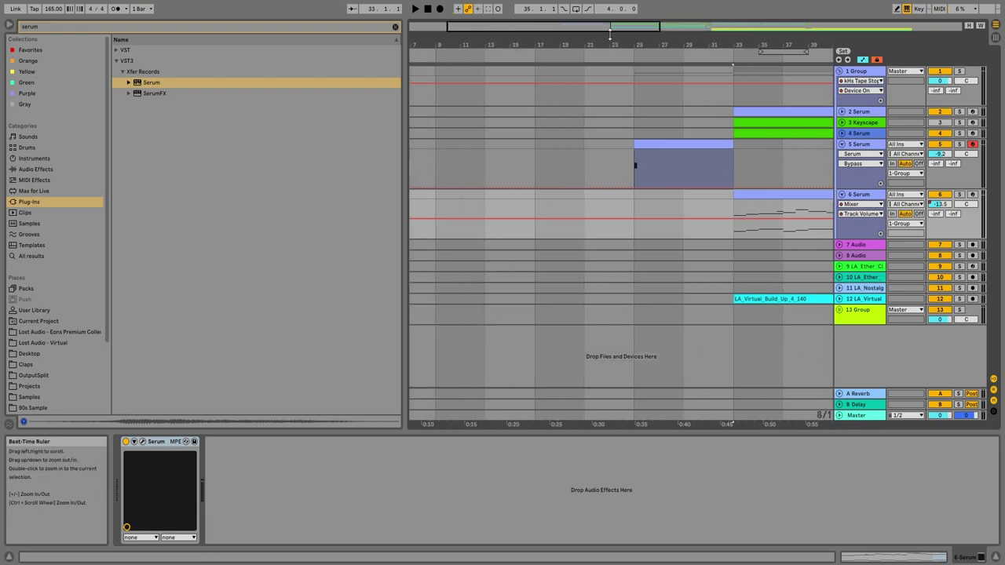
pyautogui.moveTo(613, 35); pyautogui.dragTo(628, 17)
pyautogui.keyDown('ctrl'); pyautogui.moveTo(629, 194); pyautogui.dragTo(542, 197); pyautogui.keyUp('ctrl')
pyautogui.moveTo(570, 144); pyautogui.dragTo(530, 145)
# In the 5 Serum clip, place D5 at the start, C5 at 1.2.3 and G4 at 1.4.
pyautogui.doubleClick(530, 145)
pyautogui.doubleClick(301, 213)
pyautogui.press('space')
pyautogui.moveTo(301, 212); pyautogui.dragTo(354, 202)
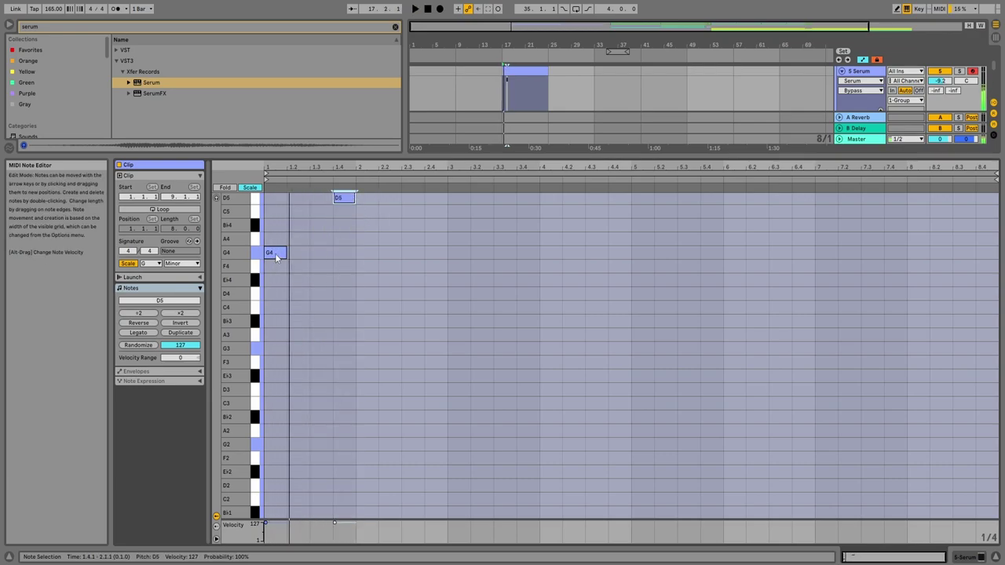
pyautogui.moveTo(280, 252); pyautogui.dragTo(279, 201)
pyautogui.scroll(3, 279, 202)
pyautogui.moveTo(338, 270); pyautogui.dragTo(311, 283)
pyautogui.doubleClick(337, 321)
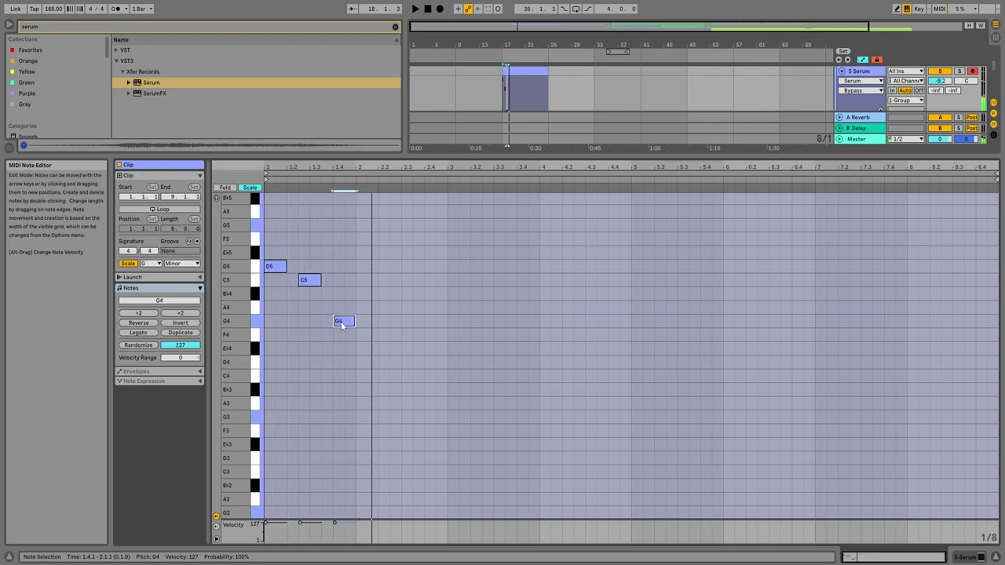
# Raise the G4 at 1.4 to F5, and add A4 at bar 2, B♭4 at 2.2.3 and a short C5 at 2.4.
pyautogui.press('space')
pyautogui.moveTo(341, 321); pyautogui.dragTo(350, 239)
pyautogui.doubleClick(360, 320)
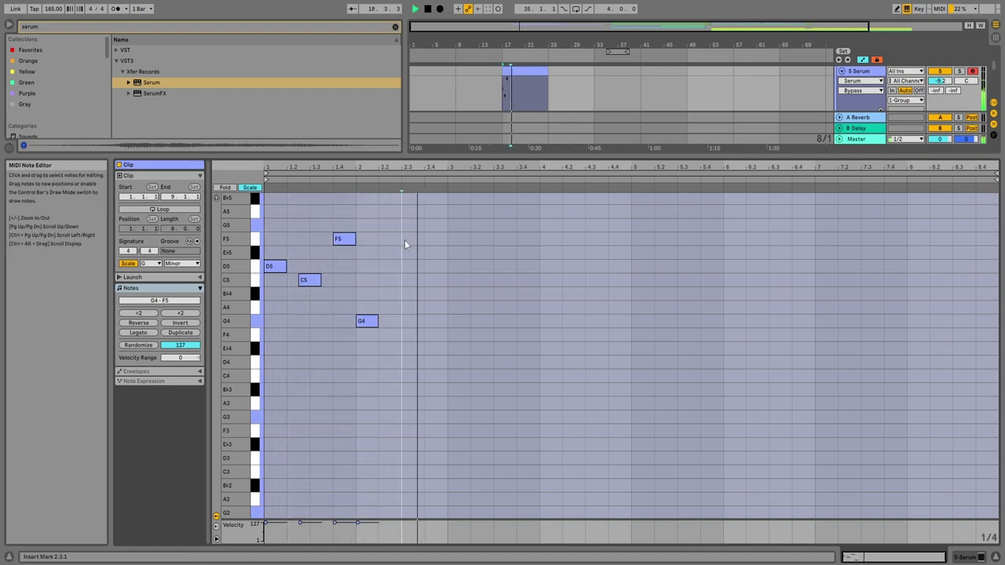
pyautogui.doubleClick(413, 293)
pyautogui.moveTo(370, 319); pyautogui.dragTo(414, 303)
pyautogui.press('space')
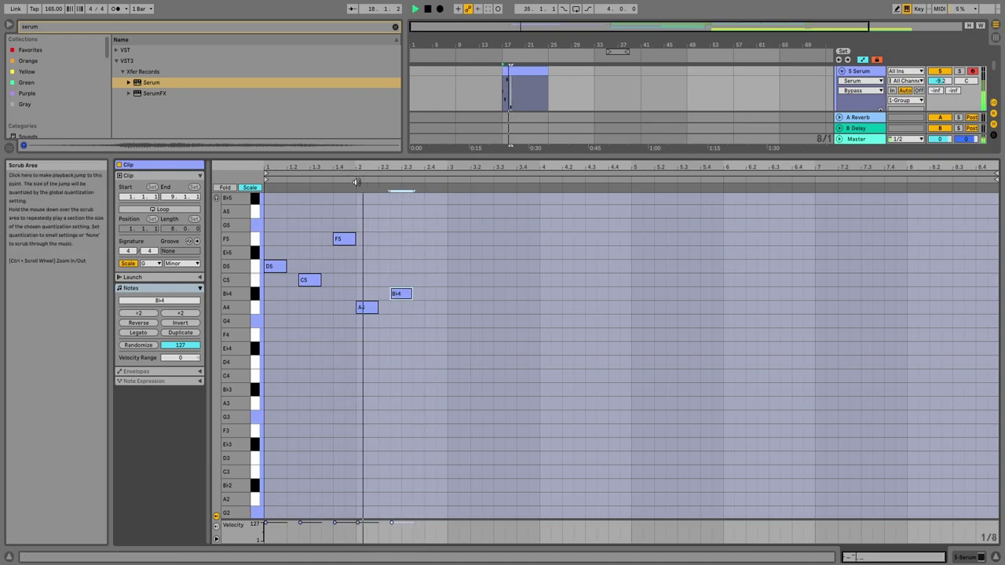
pyautogui.doubleClick(430, 280)
pyautogui.press('space')
# Copy the two-bar phrase and paste it at bar 5 of the clip.
pyautogui.moveTo(446, 208); pyautogui.dragTo(270, 381)
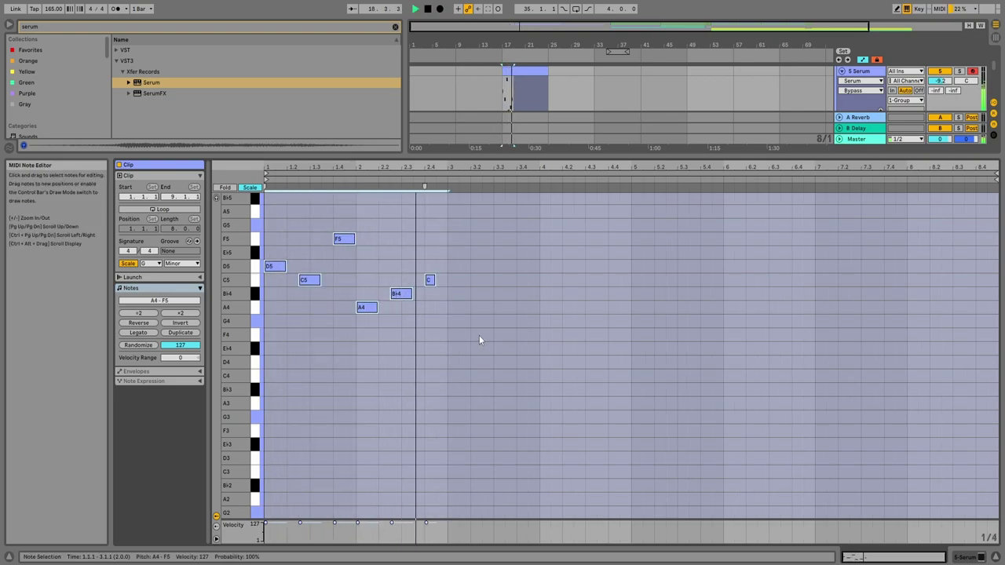
pyautogui.click(449, 335)
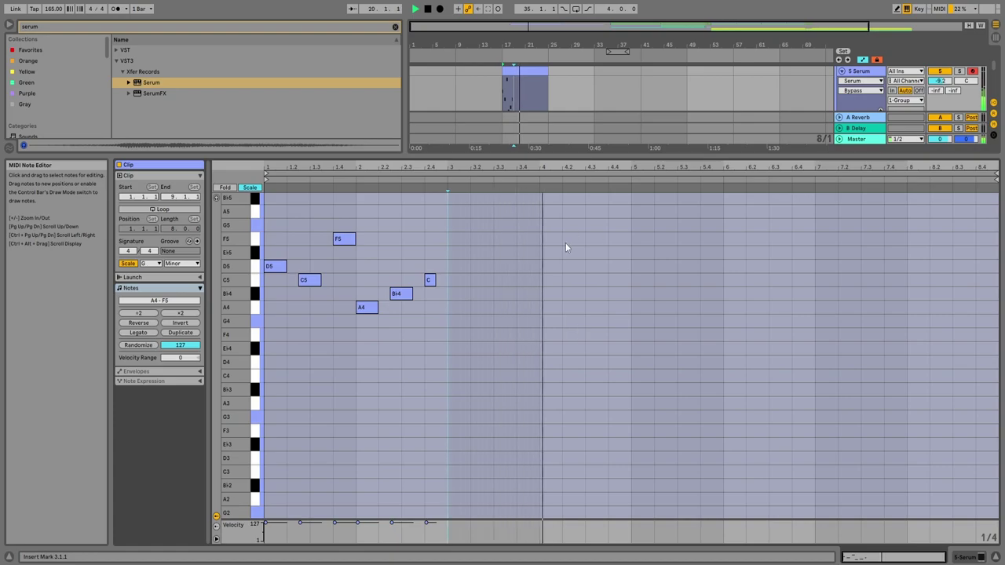
pyautogui.click(625, 197)
pyautogui.hotkey('ctrl', 'v')
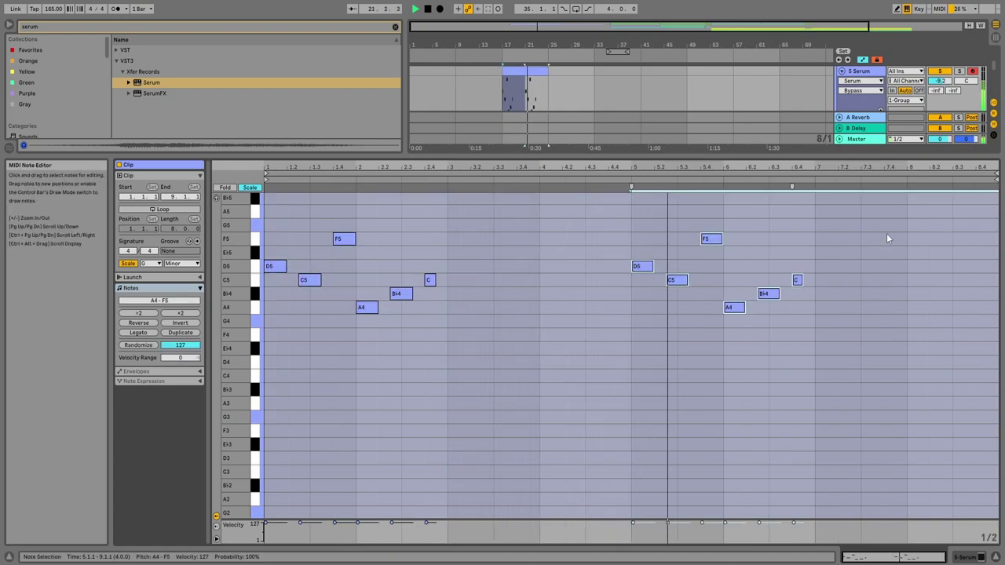
# Raise the pasted phrase's last note at 6.4 to G5 and add an A5 at the start of bar 7.
pyautogui.hotkey('ctrl', '2')
pyautogui.click(888, 234)
pyautogui.scroll(2, 886, 236)
pyautogui.moveTo(797, 348); pyautogui.dragTo(797, 293)
pyautogui.click(768, 182)
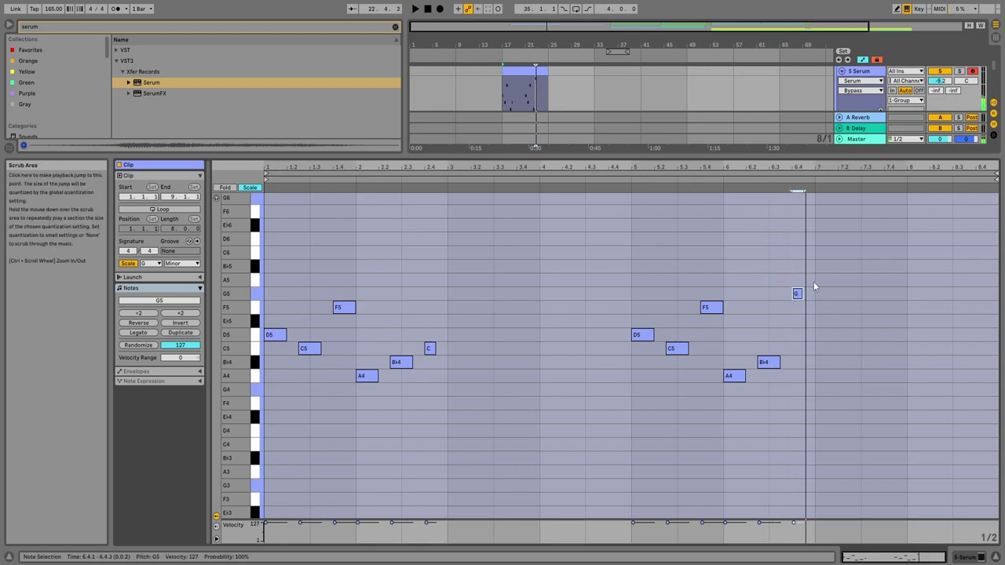
pyautogui.doubleClick(820, 281)
pyautogui.click(771, 179)
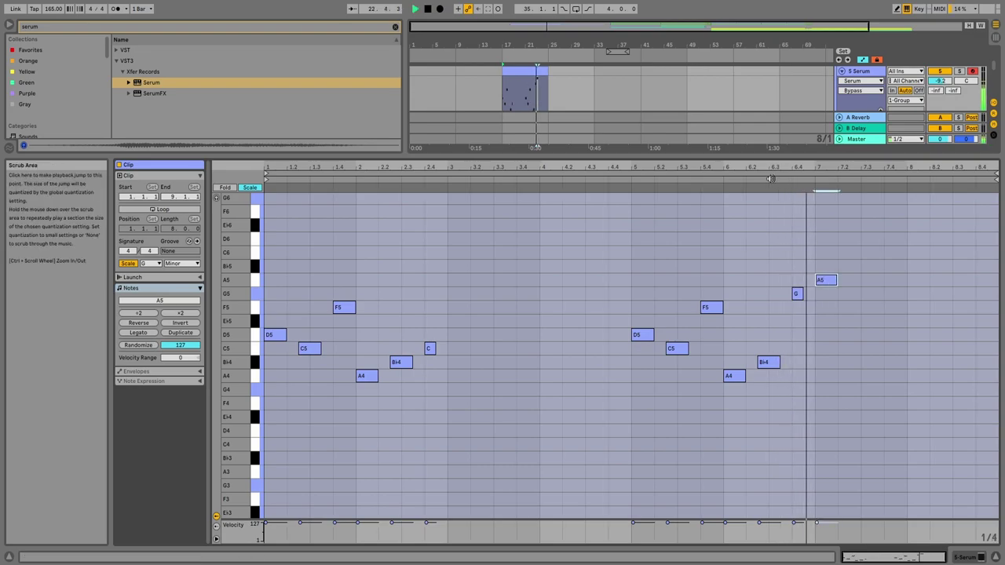
pyautogui.press('space')
# Extend the melody in bar 7 with F5 at 7.2.3 and a short C6 at 7.4.
pyautogui.doubleClick(850, 321)
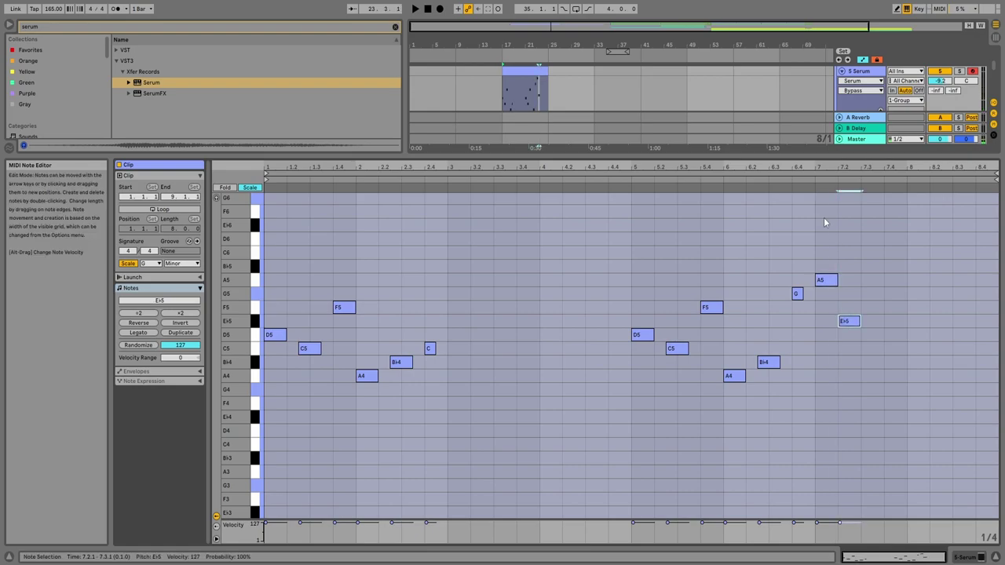
pyautogui.click(809, 178)
pyautogui.hotkey('ctrl', '1')
pyautogui.moveTo(851, 327); pyautogui.dragTo(863, 313)
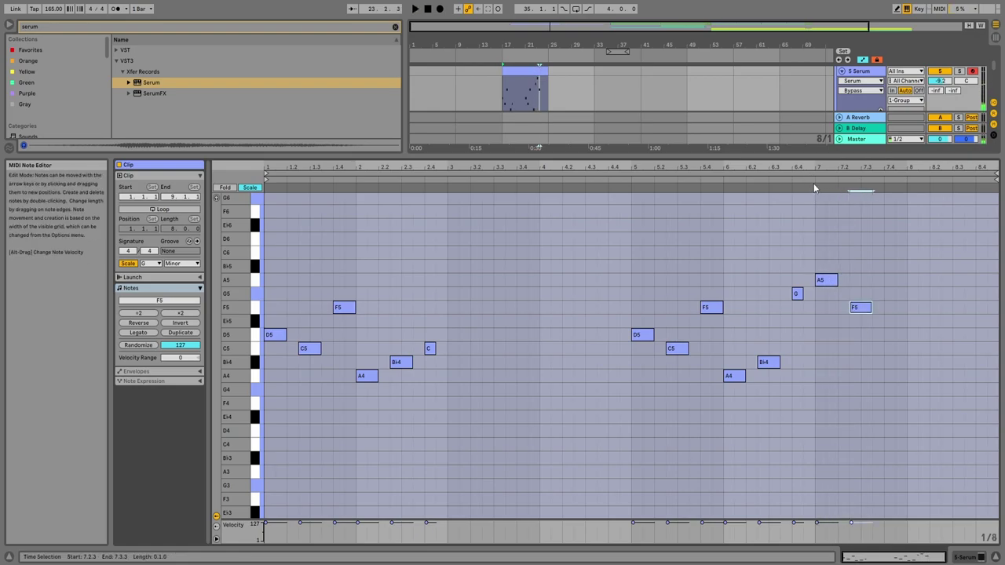
pyautogui.click(884, 293)
pyautogui.hotkey('ctrl', 'a')
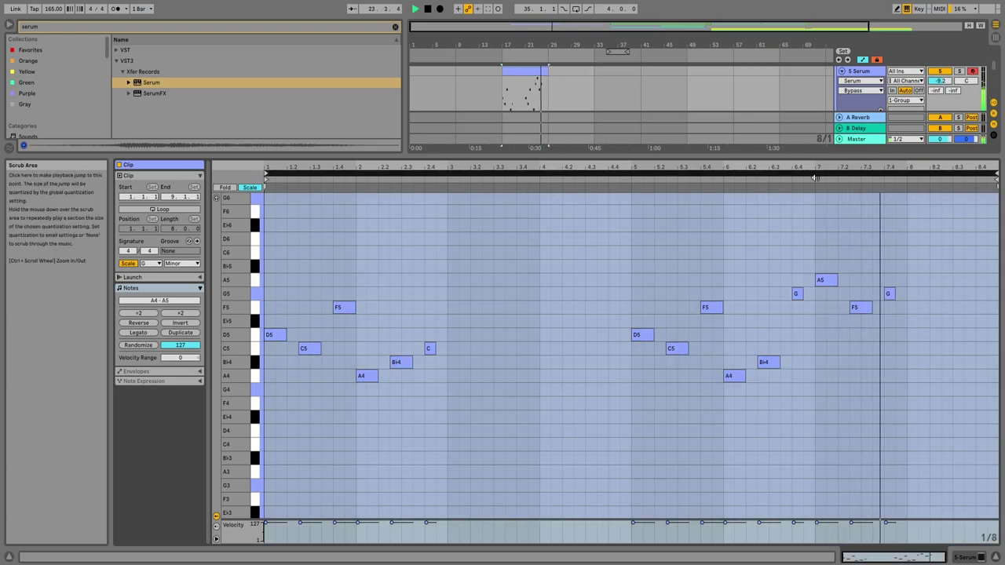
pyautogui.moveTo(889, 294); pyautogui.dragTo(889, 252)
pyautogui.press('space')
# Finish the melody in bar 8 with short notes: B♭5 at 8.1, A5 at 8.2.3 and F5 near the bar's end.
pyautogui.click(911, 266)
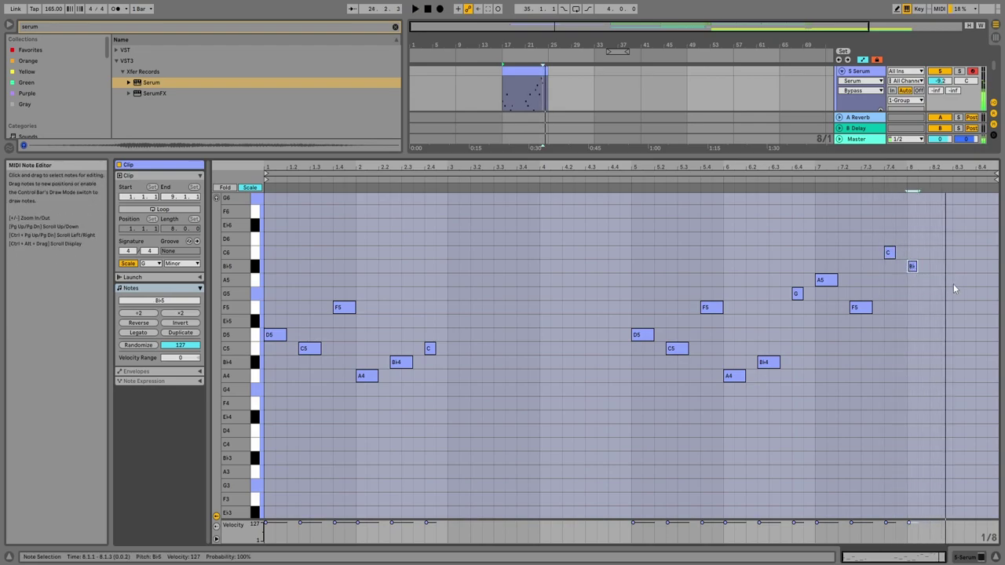
pyautogui.press('space')
pyautogui.doubleClick(947, 280)
pyautogui.click(876, 177)
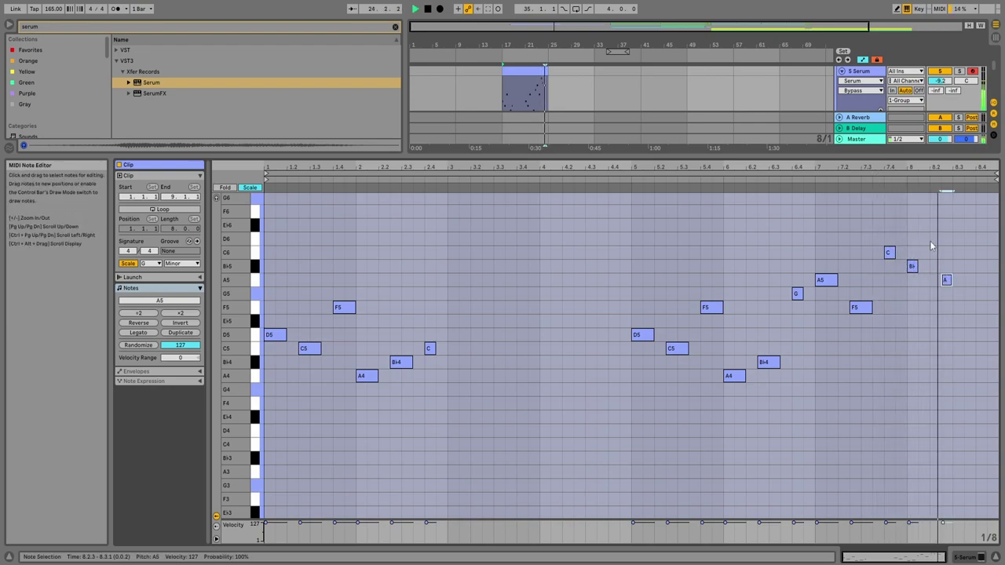
pyautogui.click(931, 179)
pyautogui.click(969, 307)
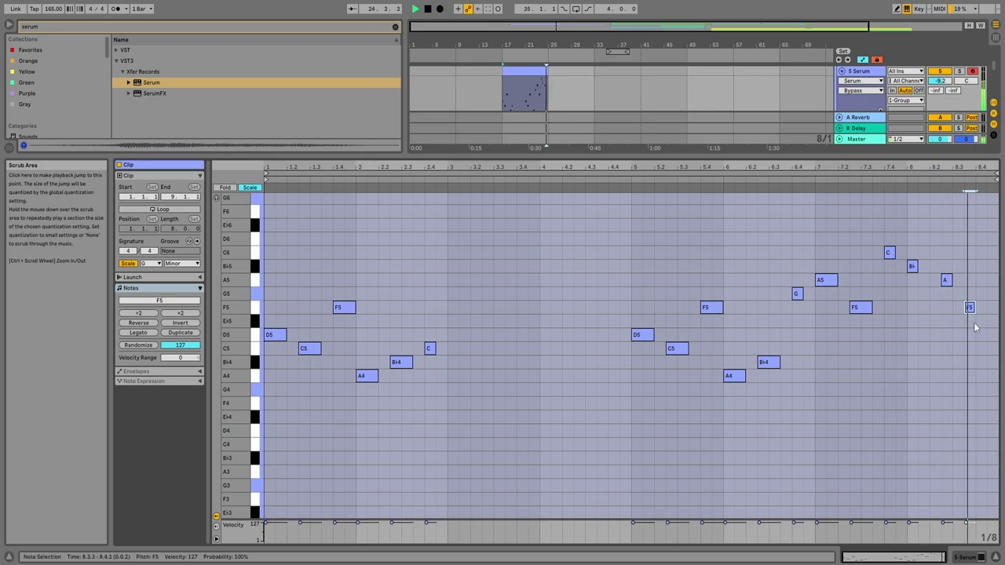
pyautogui.moveTo(971, 308); pyautogui.dragTo(981, 309)
pyautogui.click(878, 179)
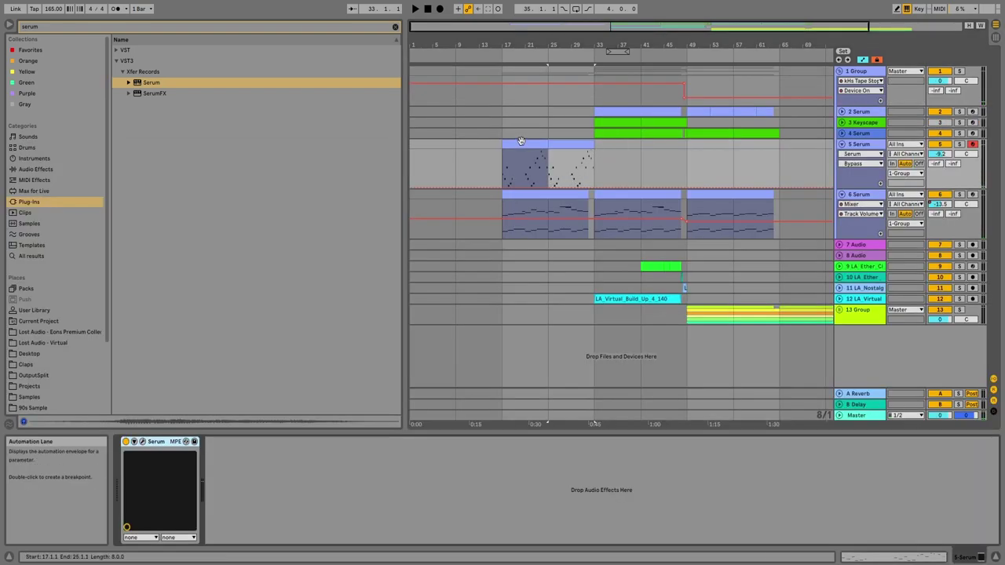
# Narrow the grid and trim the end of the second 5 Serum clip to bar 32, matching the 6 Serum clip.
pyautogui.click(521, 141)
pyautogui.hotkey('ctrl', '1')
pyautogui.hotkey('ctrl', '1')
pyautogui.hotkey('ctrl', '1')
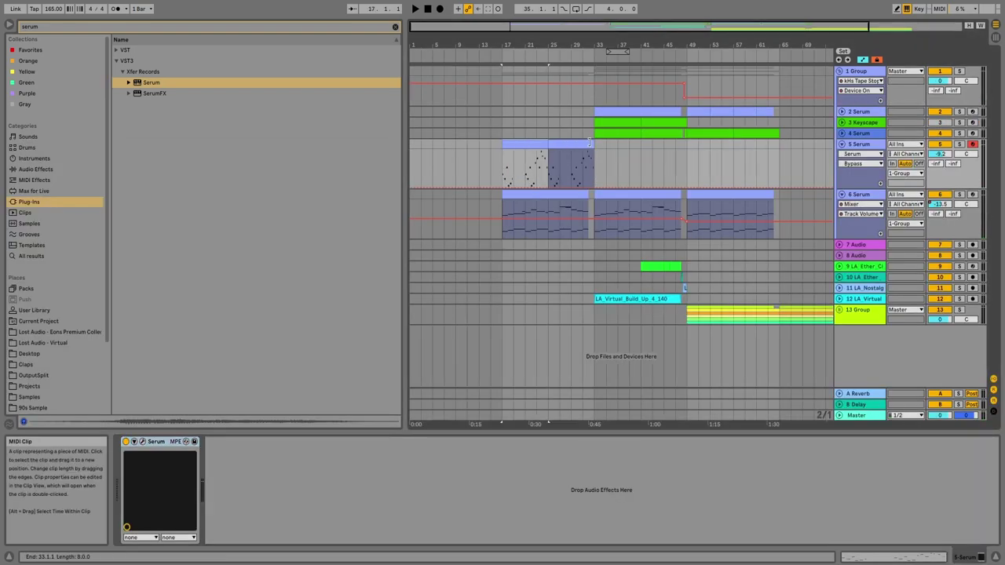
pyautogui.moveTo(593, 143); pyautogui.dragTo(588, 144)
pyautogui.click(511, 143)
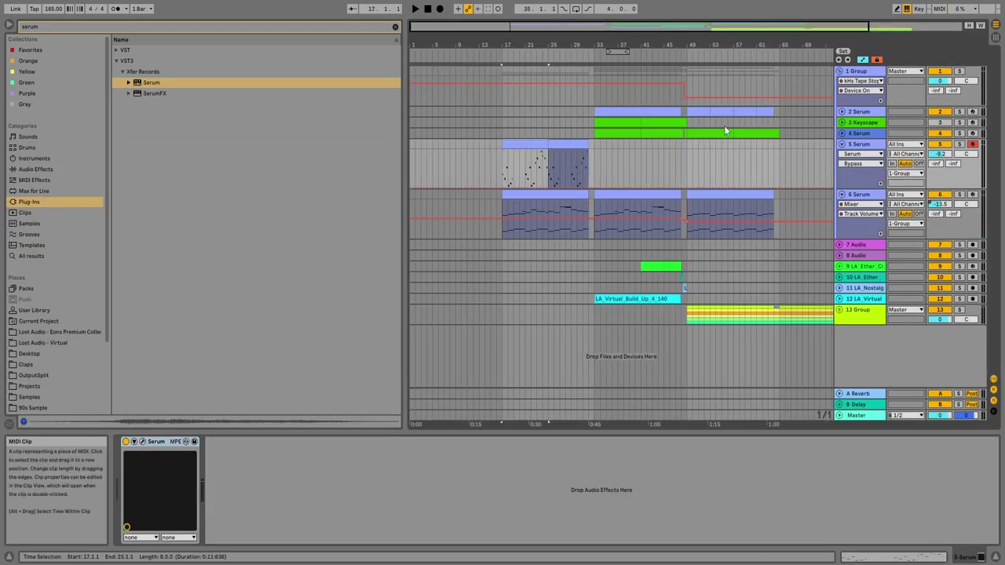
# Automate Serum's SOFT parameter on the 6 Serum track at 100% through the intro, ramping down to 0% at bar 32.
pyautogui.press('space')
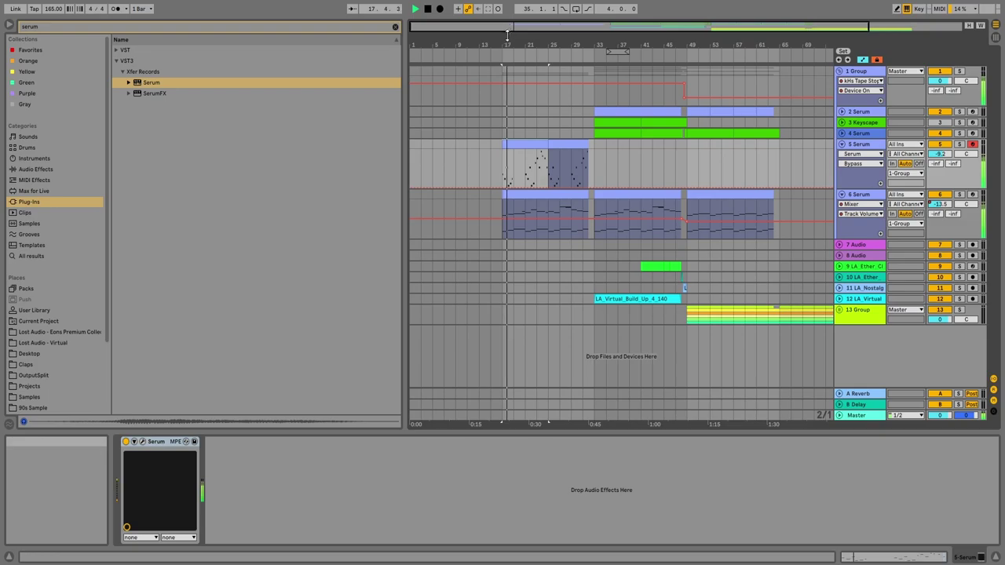
pyautogui.moveTo(507, 36); pyautogui.dragTo(505, 79)
pyautogui.click(853, 204)
pyautogui.click(854, 226)
pyautogui.click(556, 224)
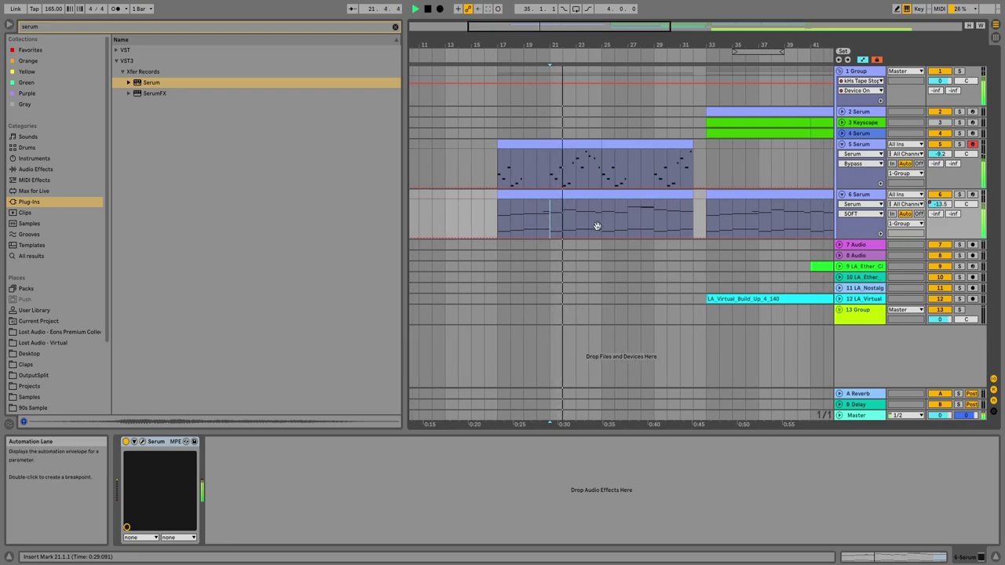
pyautogui.moveTo(590, 227); pyautogui.dragTo(563, 233)
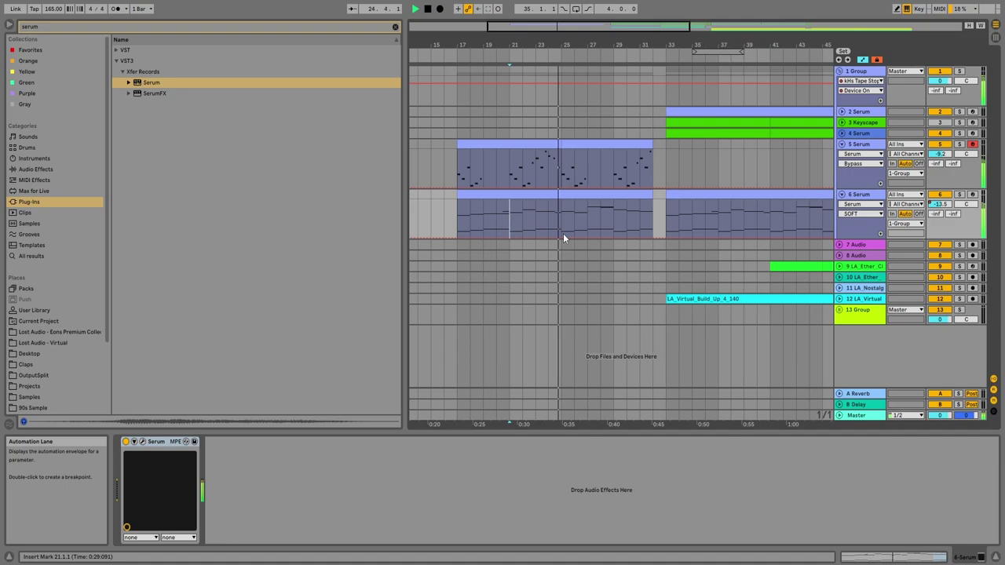
pyautogui.click(651, 238)
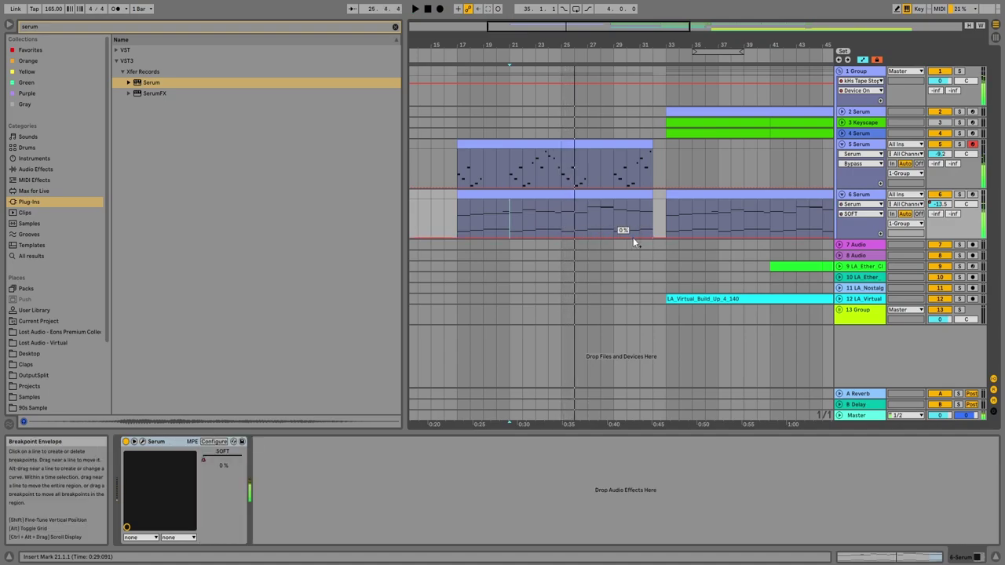
pyautogui.moveTo(633, 238); pyautogui.dragTo(633, 199)
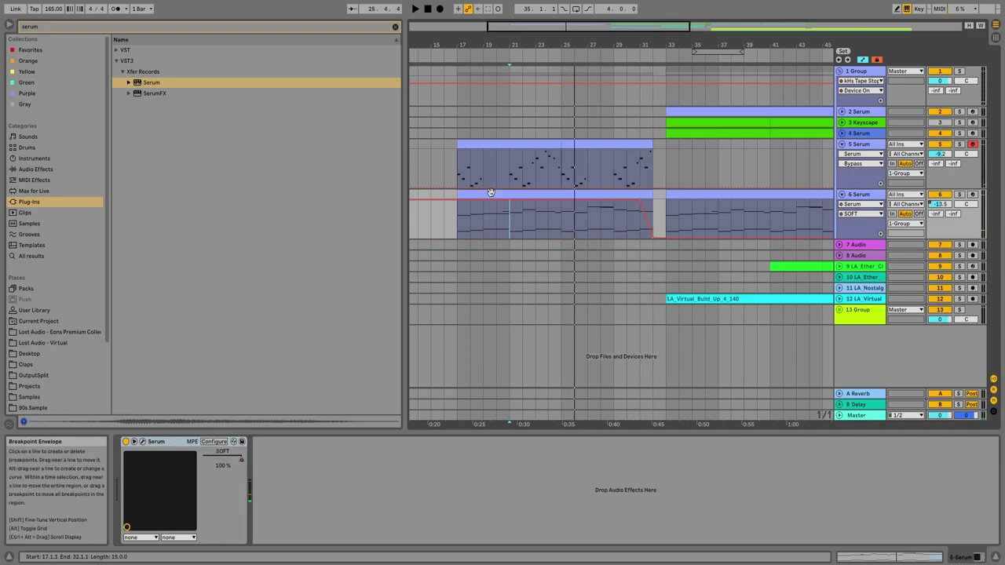
pyautogui.click(636, 189)
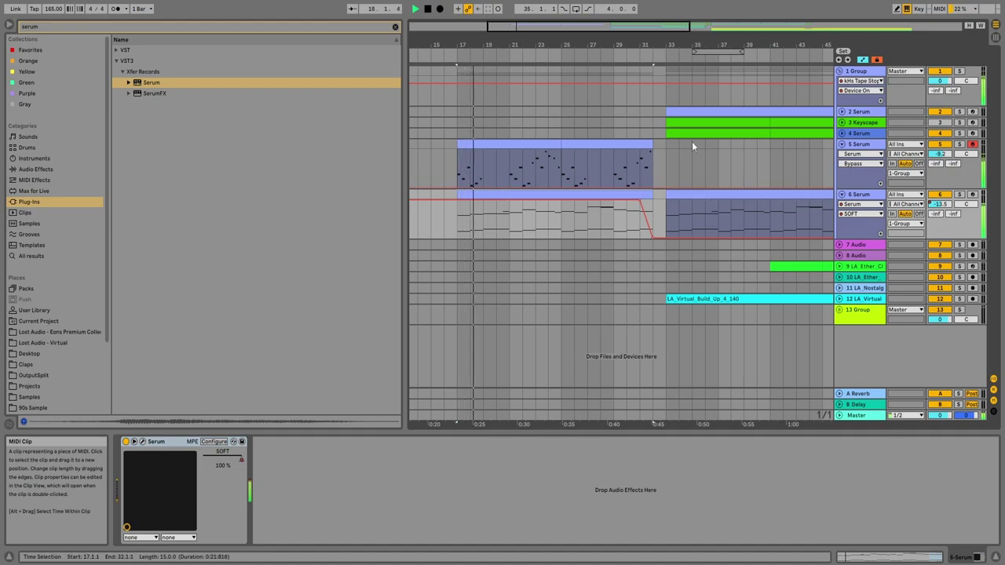
# Lower the 6 Serum track's volume automation to -15.5 dB for the intro up to bar 32.
pyautogui.click(844, 146)
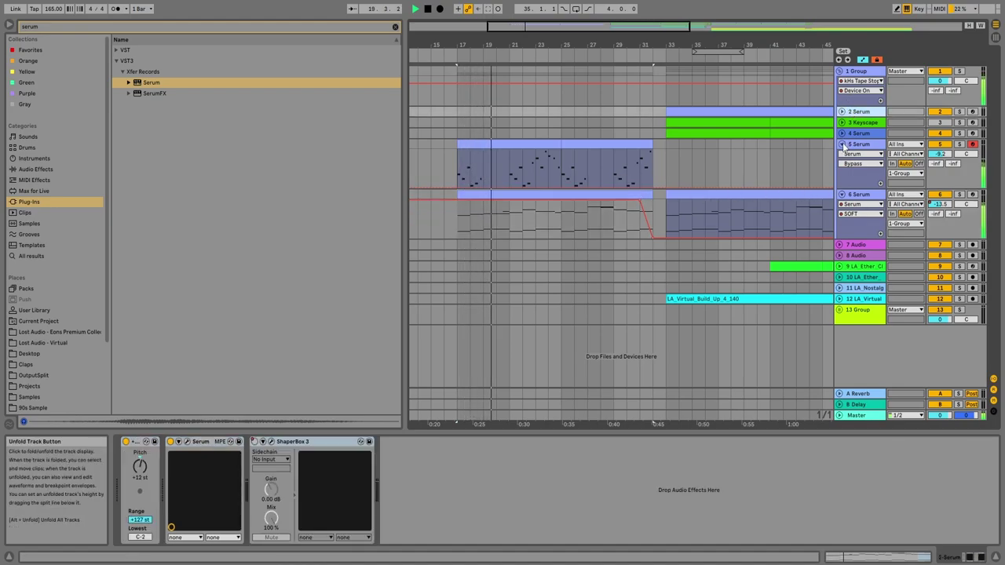
pyautogui.click(938, 204)
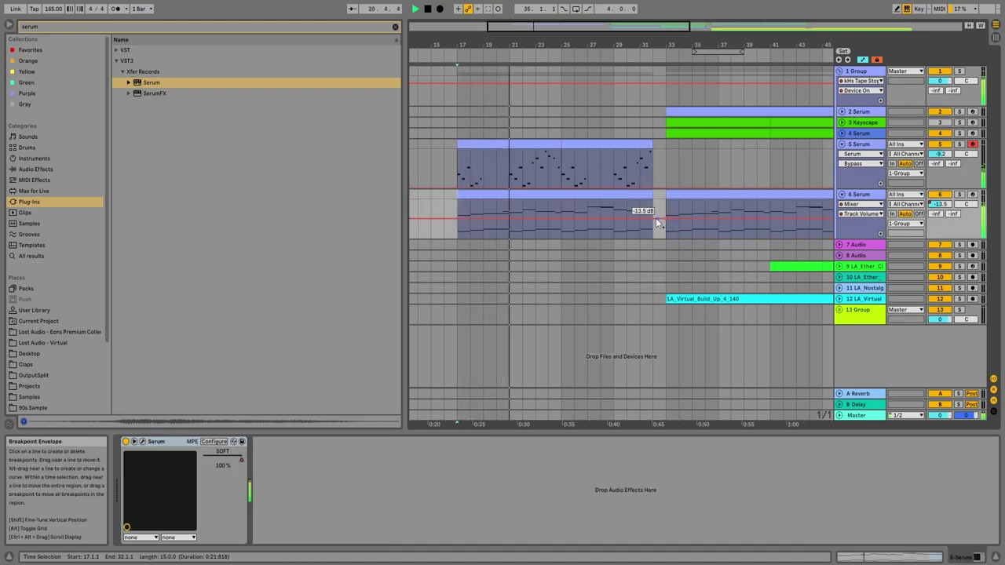
pyautogui.moveTo(655, 219); pyautogui.dragTo(655, 224)
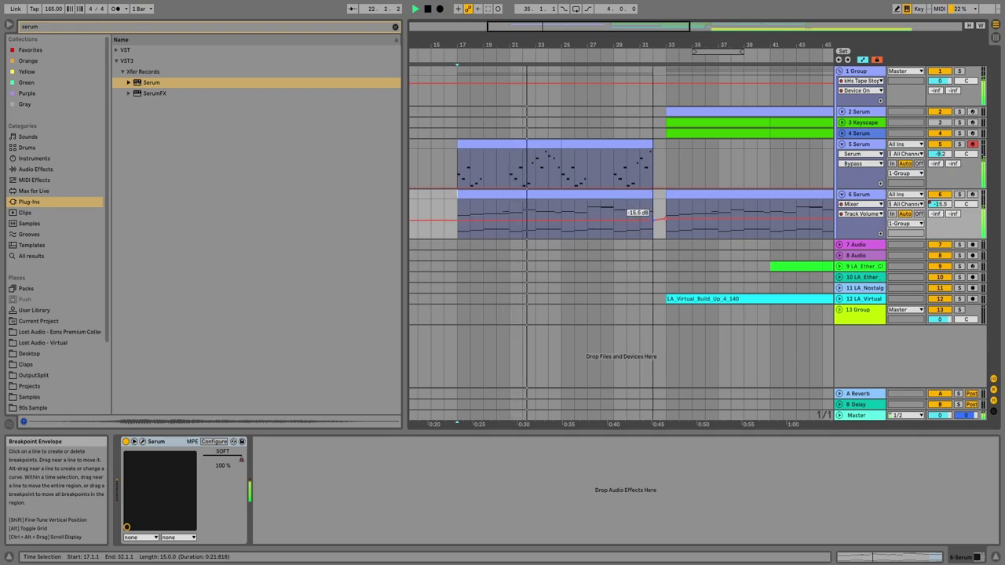
# Insert a MIDI track below 6 Serum and audition LA_Ether_Breakbeat_9_130 from the Ether Drum Collection's breakbeats.
pyautogui.hotkey('ctrl', 'shift', 't')
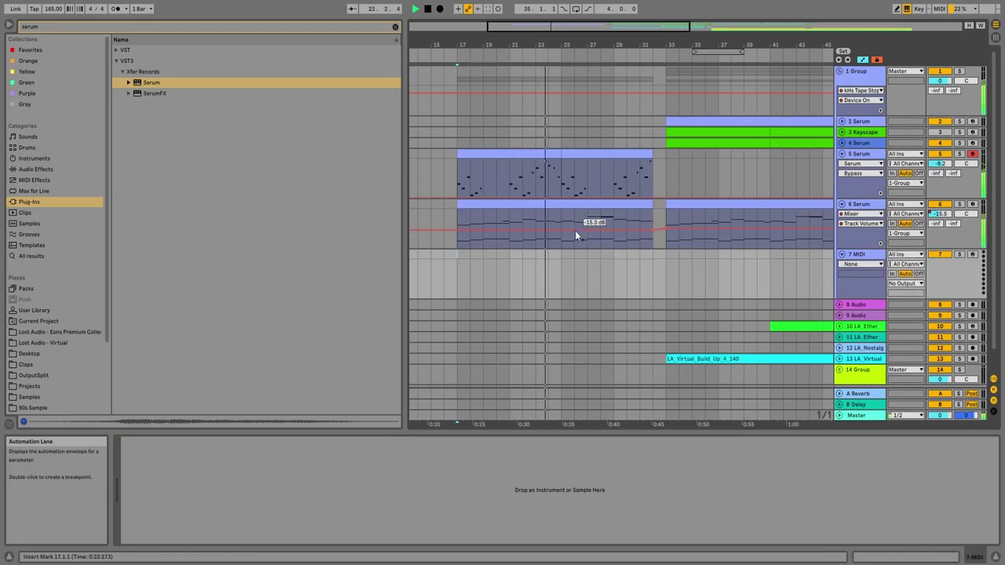
pyautogui.click(66, 329)
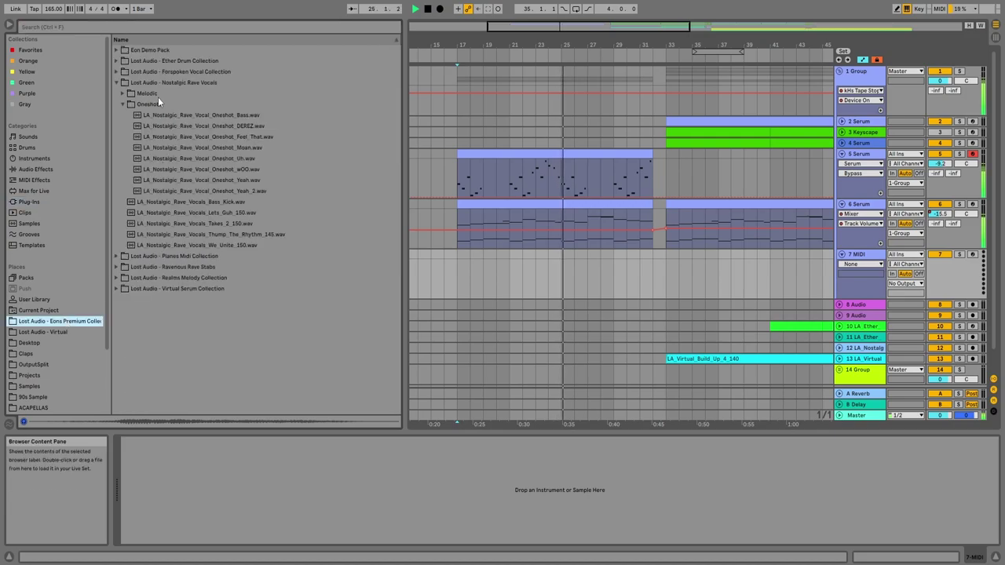
pyautogui.click(116, 83)
pyautogui.click(116, 60)
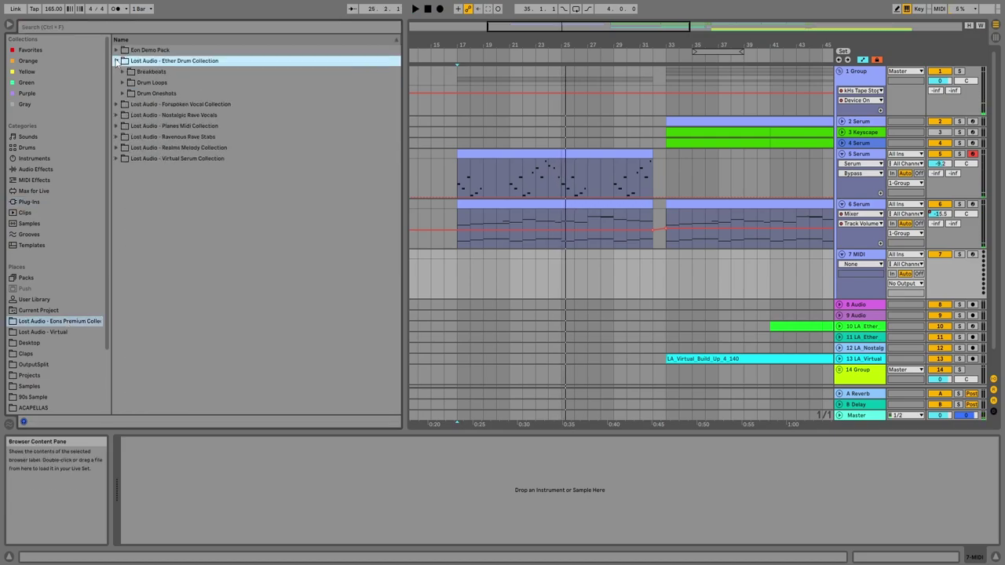
pyautogui.click(123, 72)
pyautogui.click(212, 169)
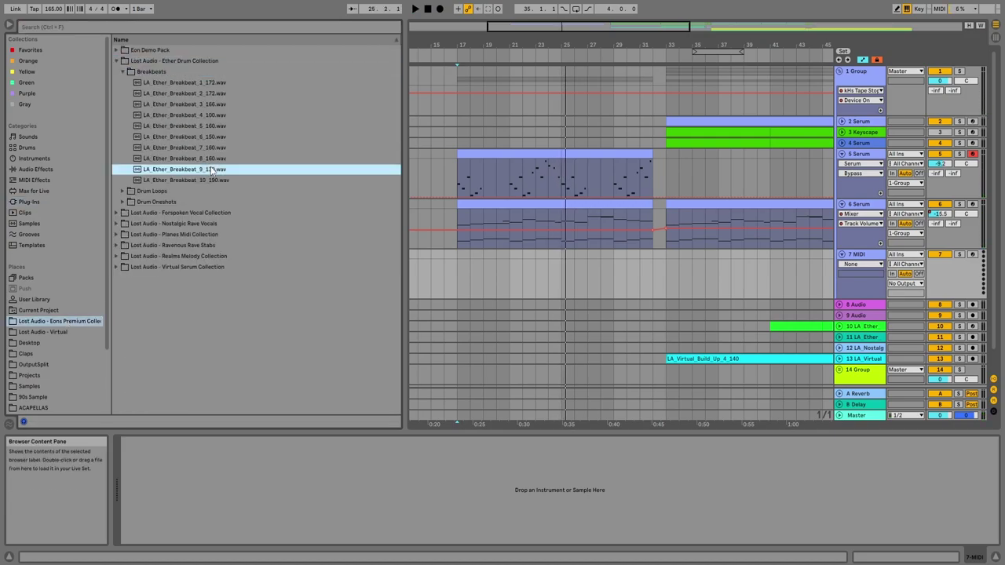
# Place LA_Ether_Breakbeat_9_130 at bar 17 on a new audio track below the drum group and set its warp mode to Re-Pitch.
pyautogui.scroll(-1, 893, 286)
pyautogui.click(860, 348)
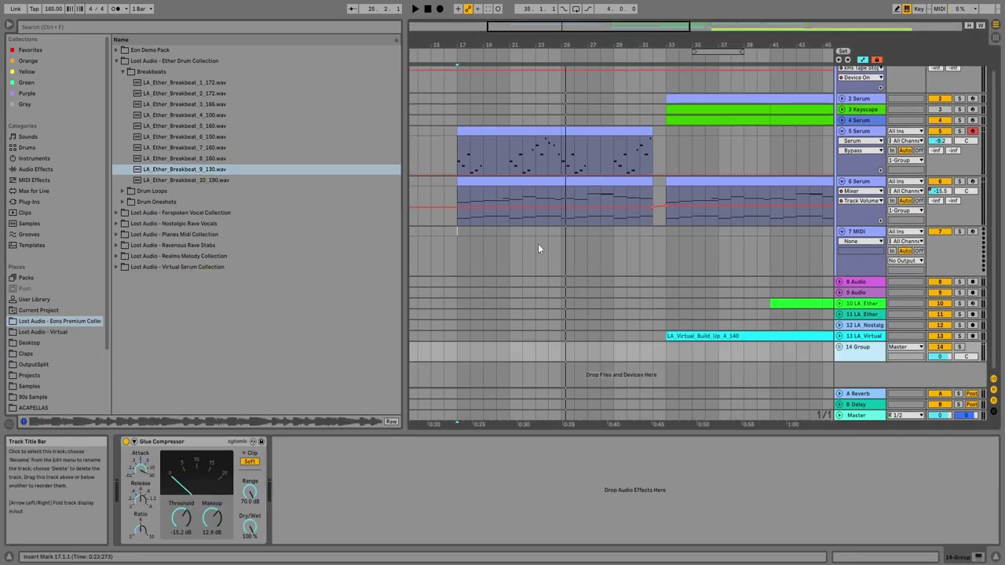
pyautogui.moveTo(211, 170); pyautogui.dragTo(462, 366)
pyautogui.click(131, 322)
pyautogui.click(135, 322)
pyautogui.click(141, 306)
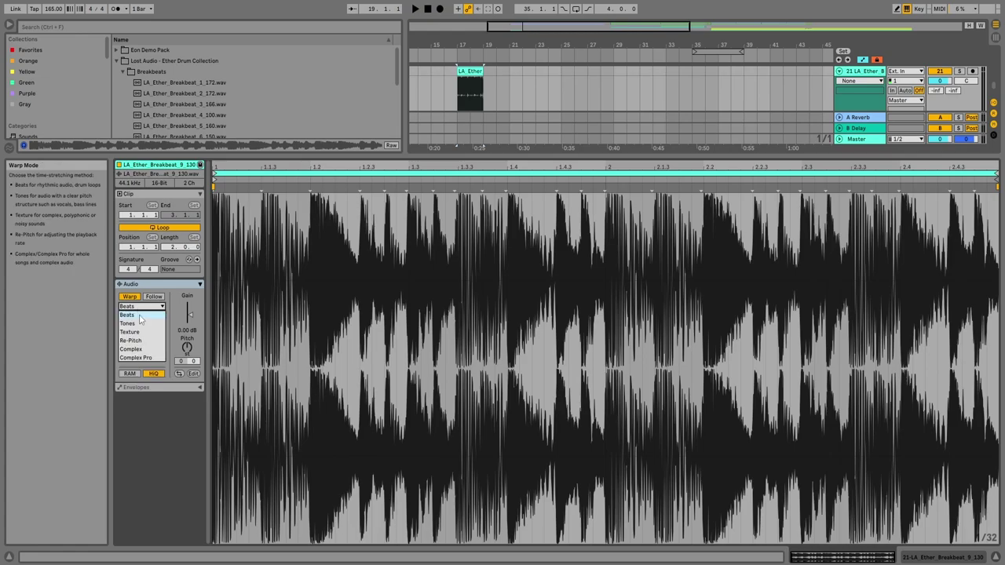
pyautogui.click(131, 340)
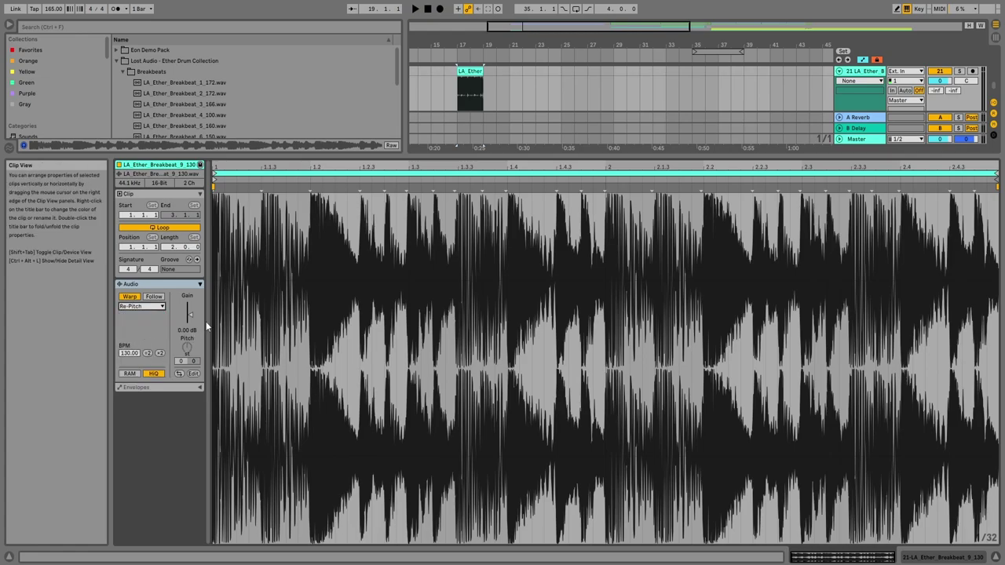
# Play the intro with the breakbeat and lower the breakbeat track's volume to about -15.1 dB.
pyautogui.press('space')
pyautogui.hotkey('shift', 'Tab')
pyautogui.scroll(2, 555, 261)
pyautogui.scroll(-2, 971, 390)
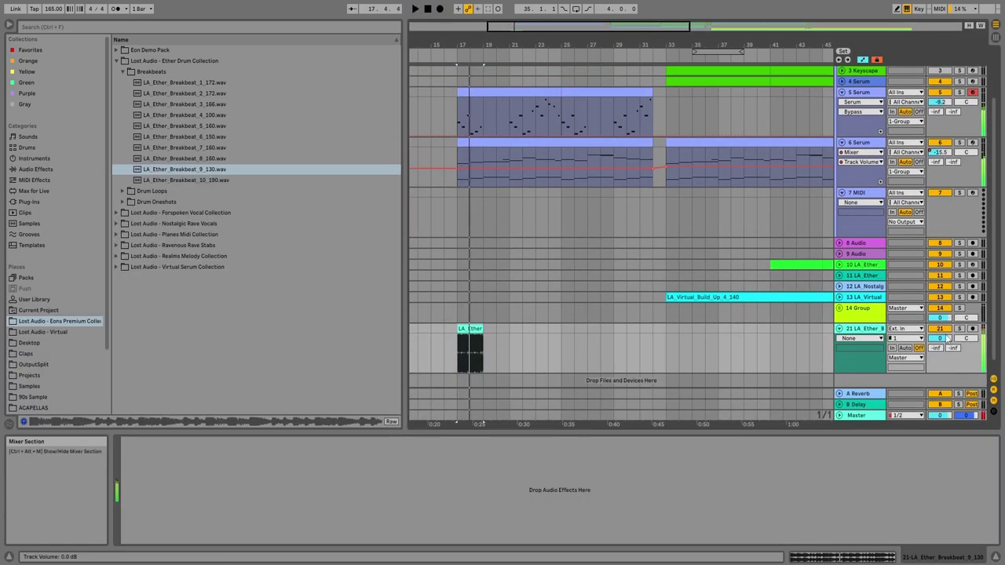
pyautogui.moveTo(940, 338); pyautogui.dragTo(940, 386)
pyautogui.press('space')
pyautogui.press('space')
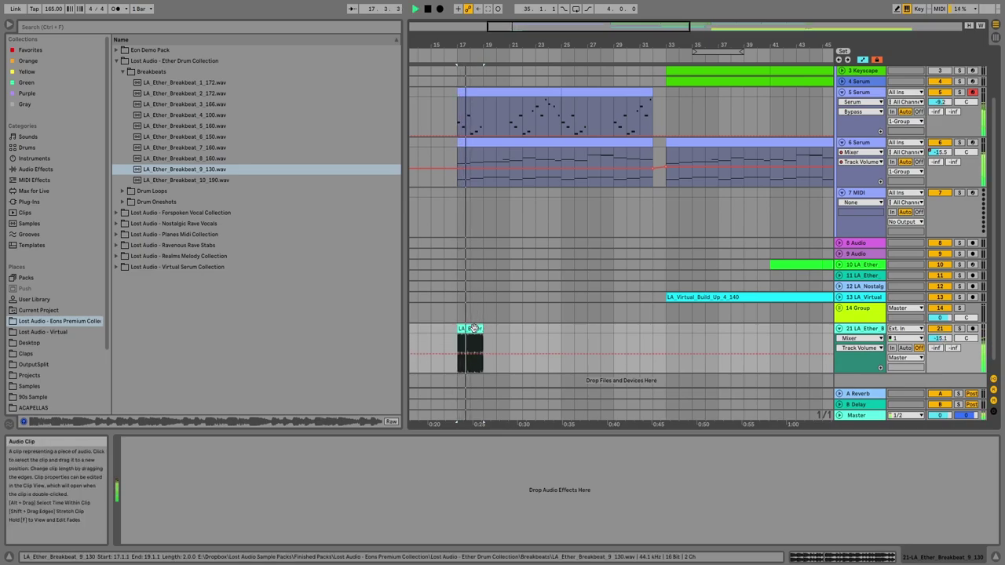
# Duplicate the breakbeat clip four times up to bar 27 and delete the copies before bar 25.
pyautogui.hotkey('ctrl', 'd')
pyautogui.hotkey('ctrl', 'd')
pyautogui.hotkey('ctrl', 'd')
pyautogui.hotkey('ctrl', 'd')
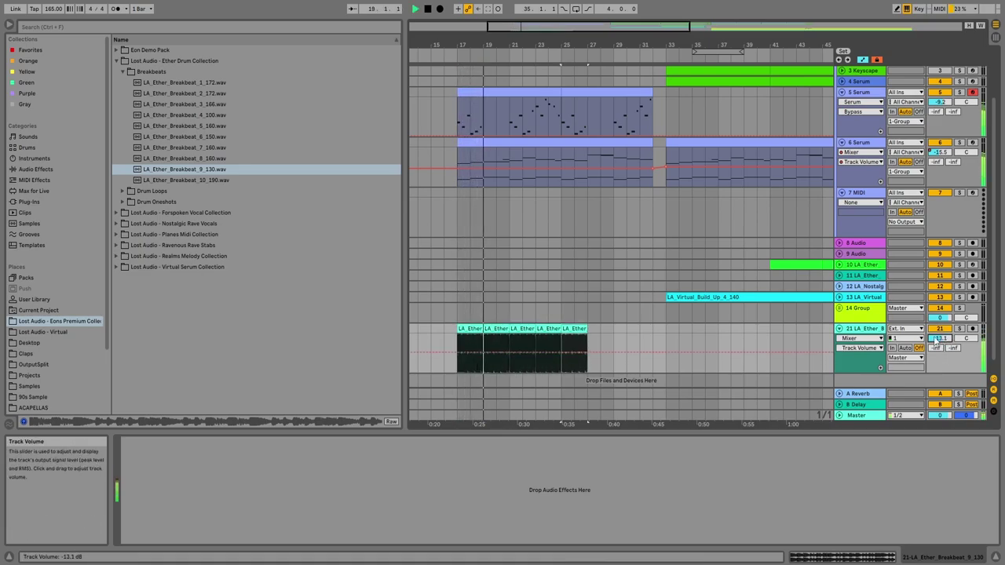
pyautogui.click(566, 329)
pyautogui.press('space')
pyautogui.press('Delete')
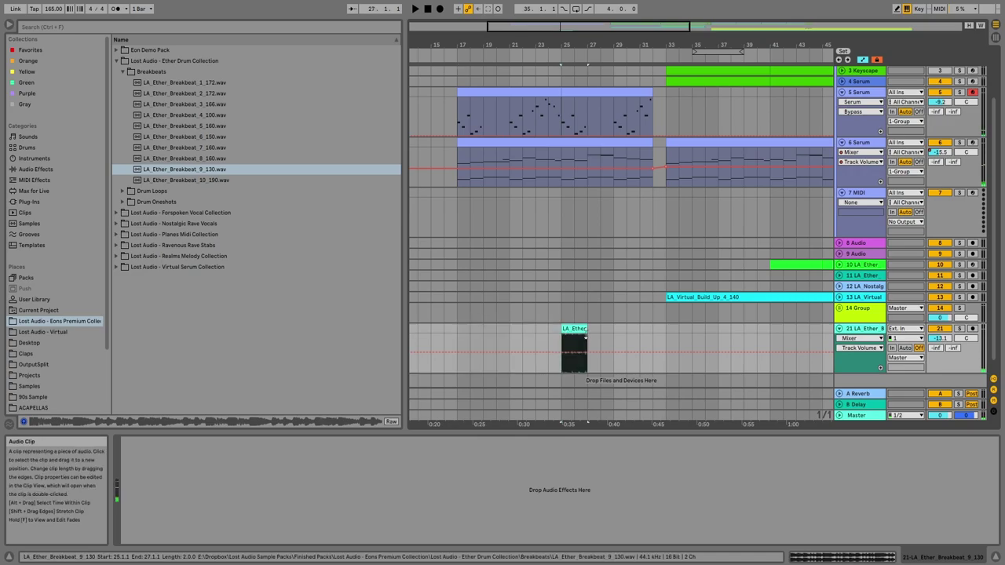
# Fill bar 25 up to bar 32 with three more breakbeat copies, trimming the last, and raise the track volume to -9.8 dB.
pyautogui.click(574, 329)
pyautogui.press('space')
pyautogui.hotkey('ctrl', 'd')
pyautogui.hotkey('ctrl', 'd')
pyautogui.hotkey('ctrl', 'd')
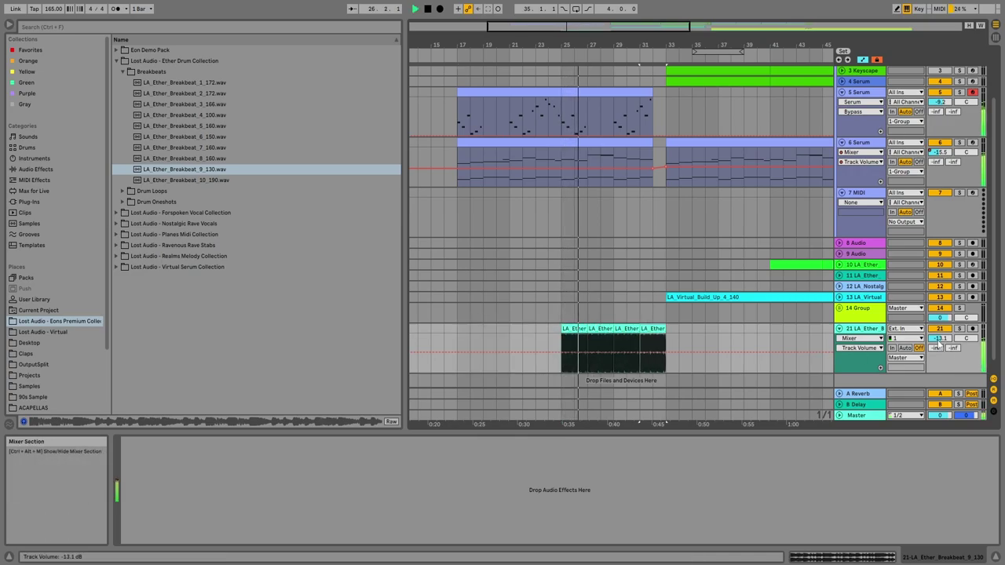
pyautogui.moveTo(665, 345); pyautogui.dragTo(653, 345)
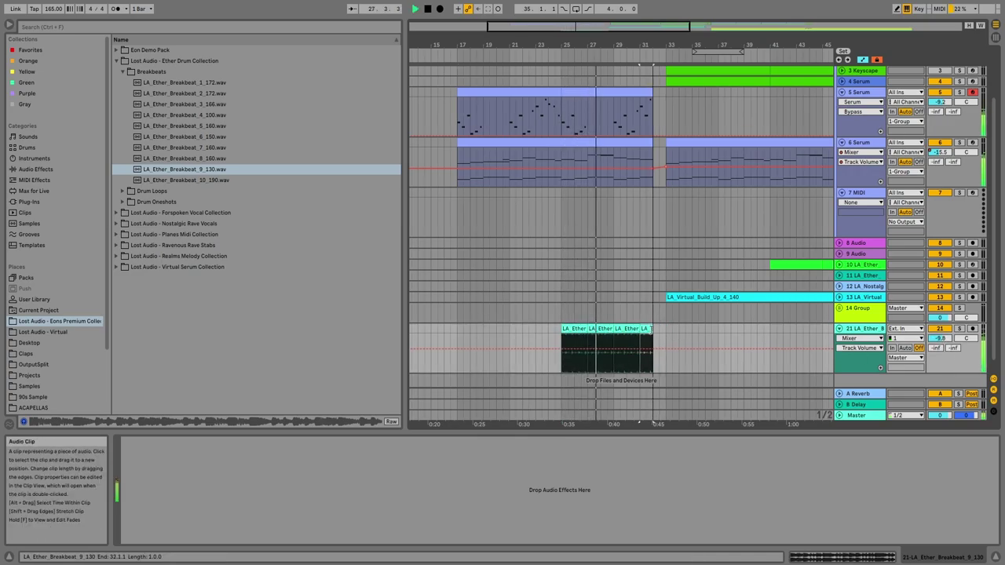
# Audition the other Ether breakbeats and replace the clips from bar 25 to bar 32 with LA_Ether_Breakbeat_3_166.
pyautogui.click(187, 180)
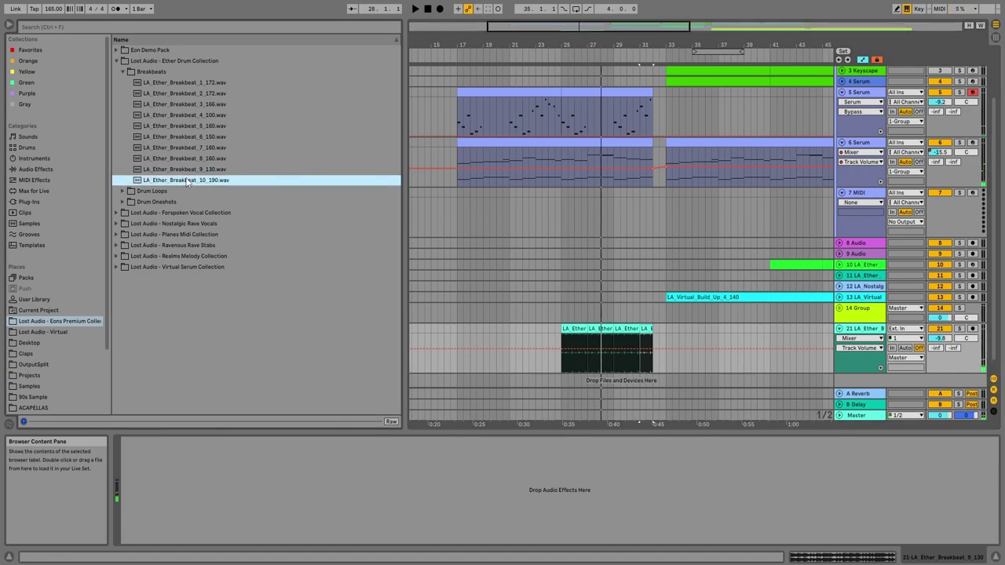
pyautogui.click(198, 116)
pyautogui.click(200, 137)
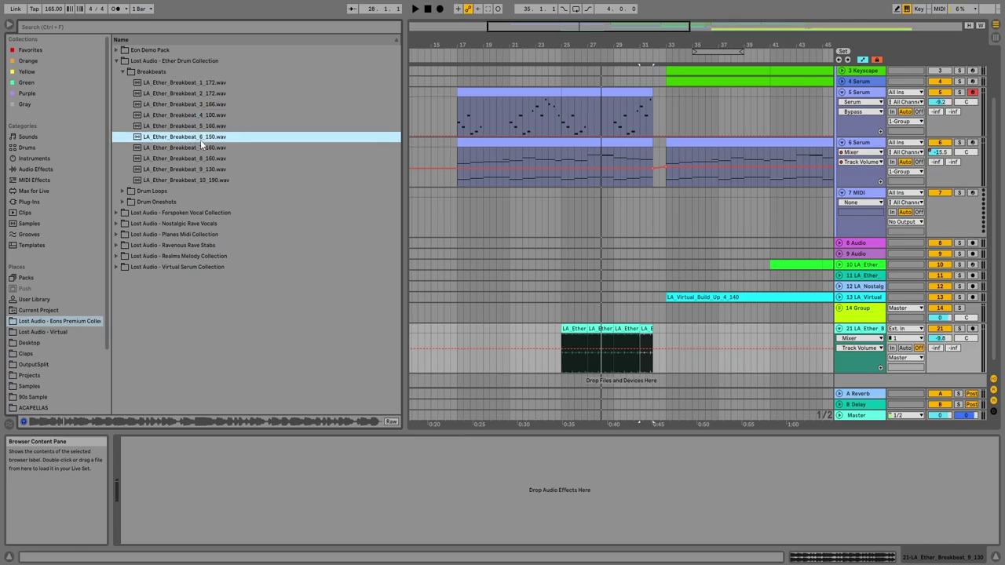
pyautogui.click(200, 150)
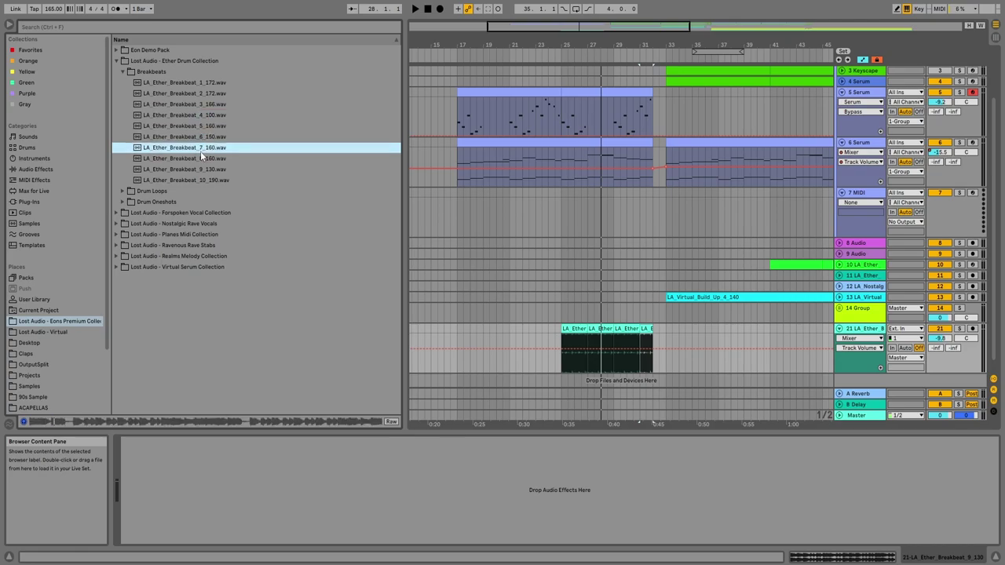
pyautogui.click(200, 158)
pyautogui.click(204, 104)
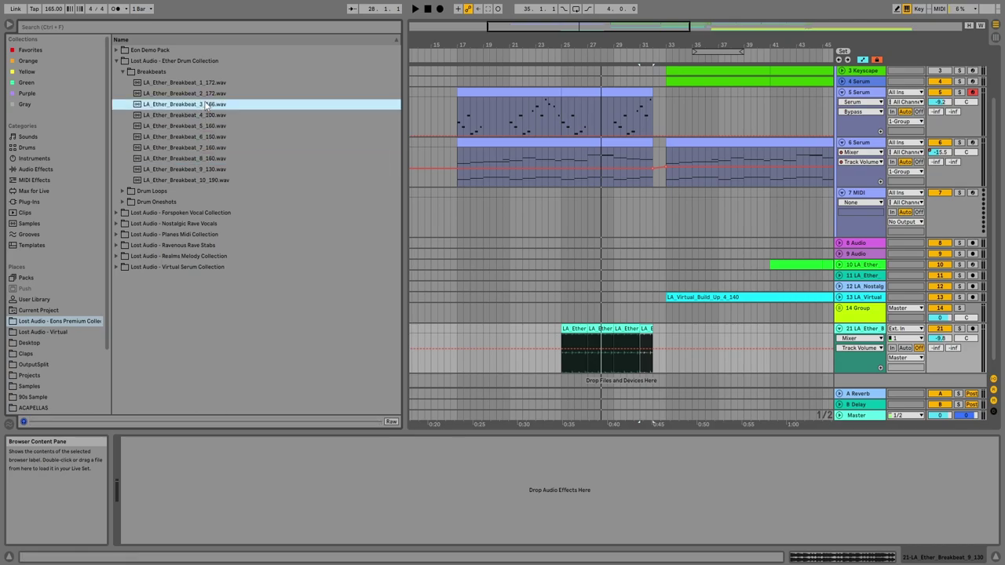
pyautogui.click(579, 338)
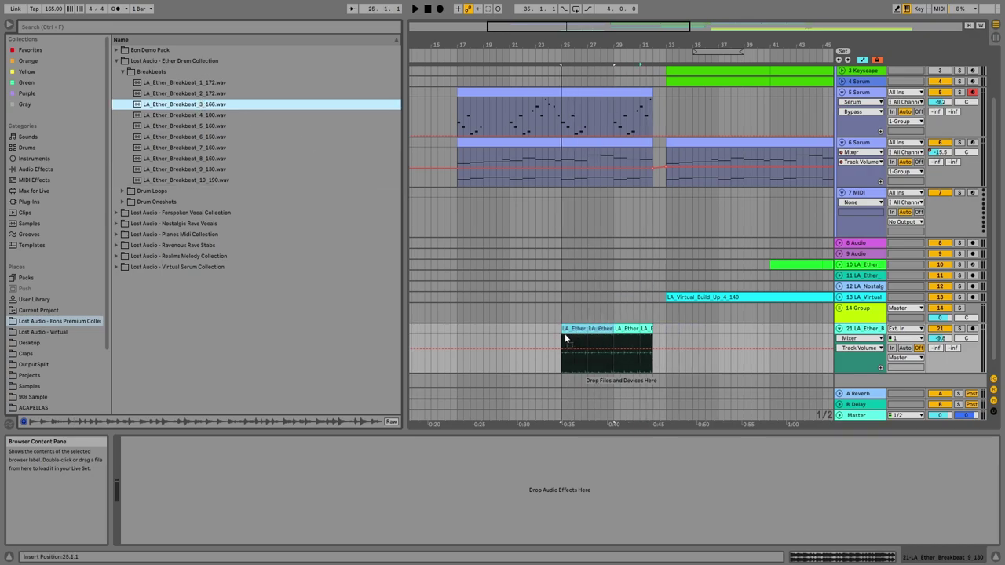
pyautogui.moveTo(565, 339); pyautogui.dragTo(648, 335)
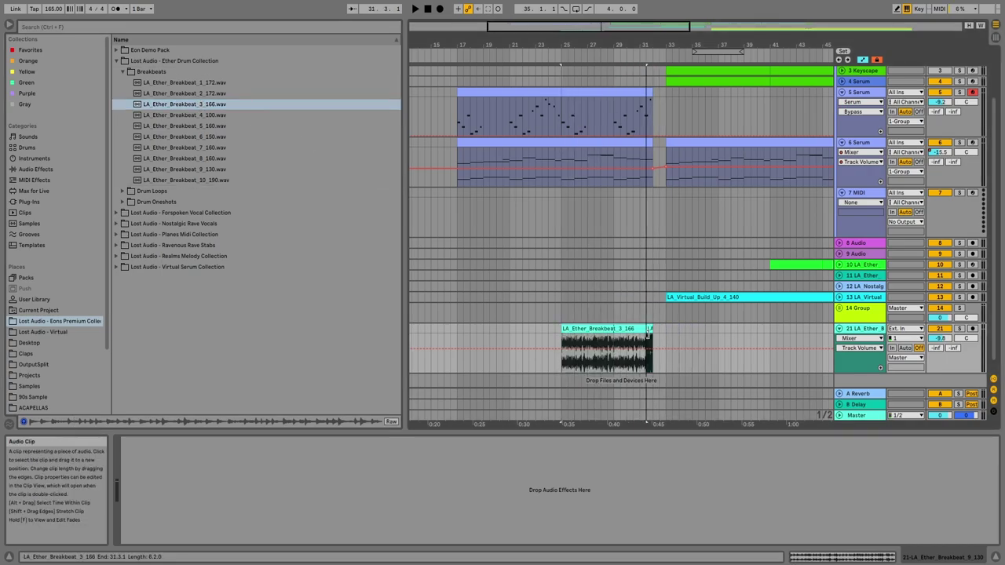
pyautogui.doubleClick(644, 346)
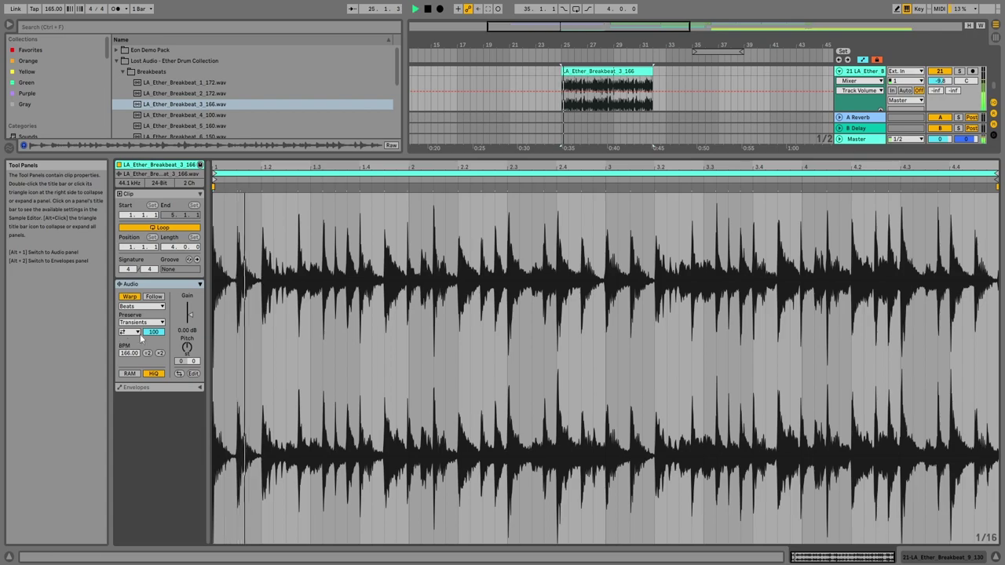
pyautogui.hotkey('shift', 'Tab')
# Raise the breakbeat track's volume to 0.5 dB while the intro plays.
pyautogui.moveTo(940, 326); pyautogui.dragTo(940, 302)
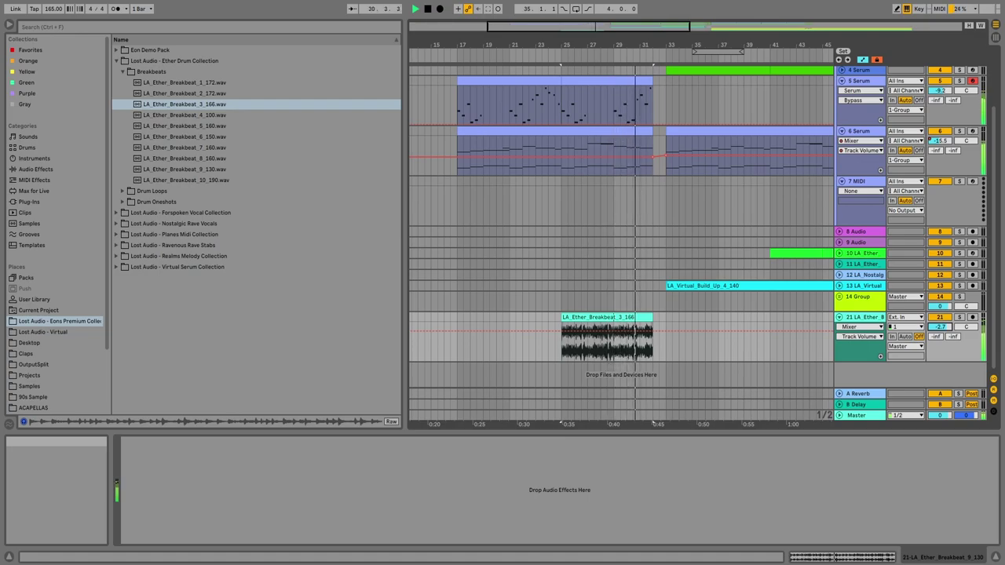
pyautogui.click(640, 207)
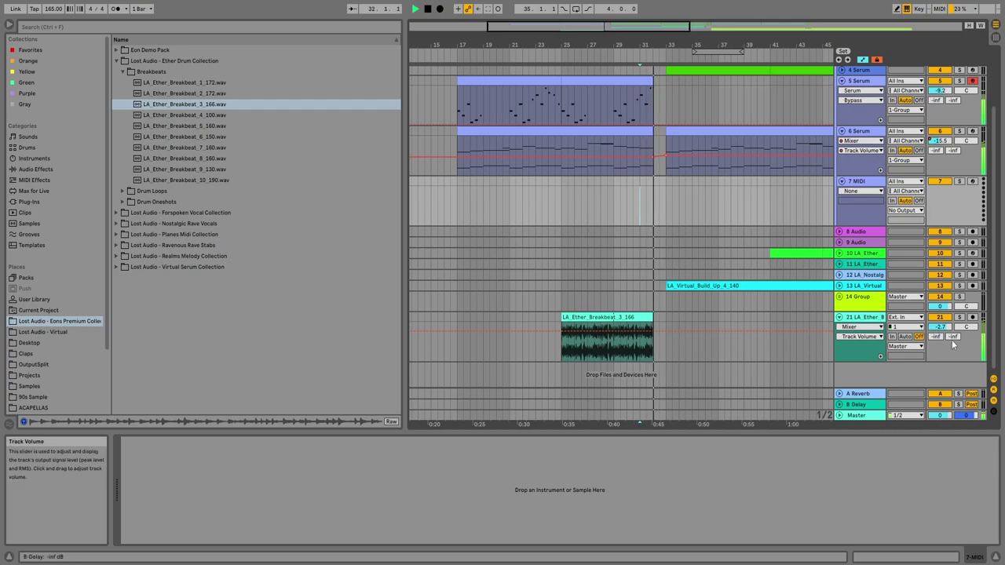
pyautogui.moveTo(940, 327); pyautogui.dragTo(940, 313)
pyautogui.scroll(2, 612, 346)
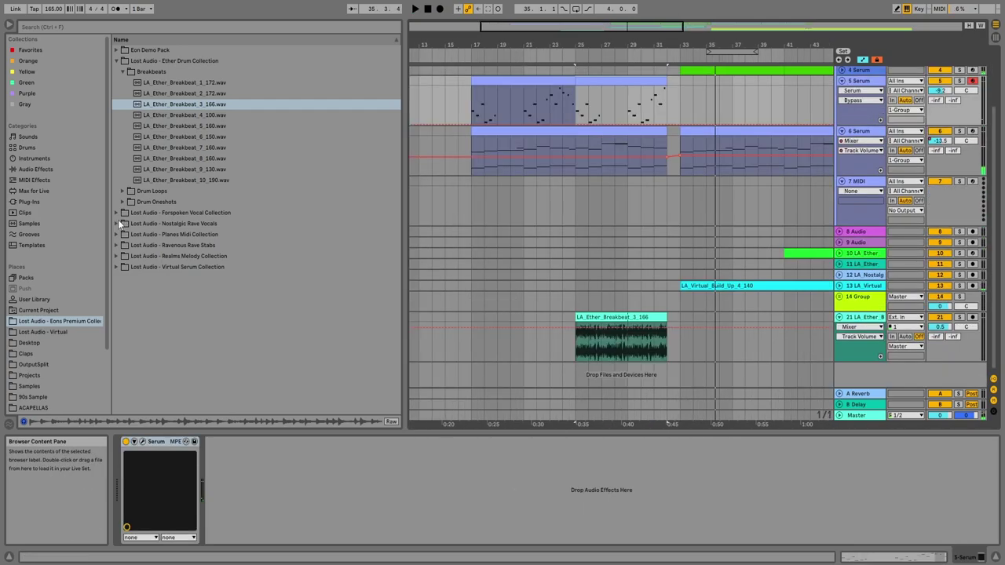
# Audition samples from the Forspoken Vocal Collection and place LA_Forspoken_Vocal_Virtual_10 on a new audio track from bar 31.
pyautogui.click(116, 214)
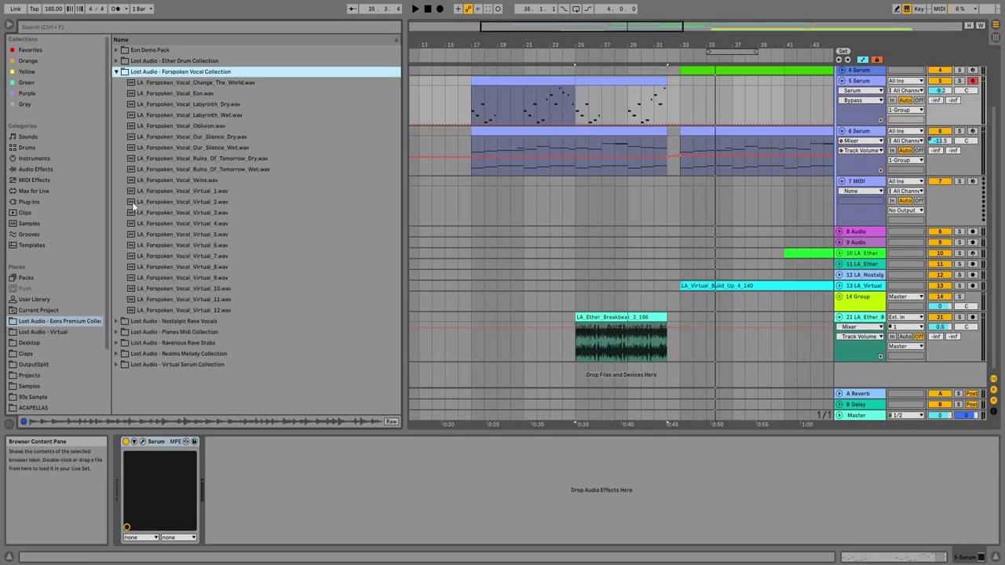
pyautogui.click(203, 115)
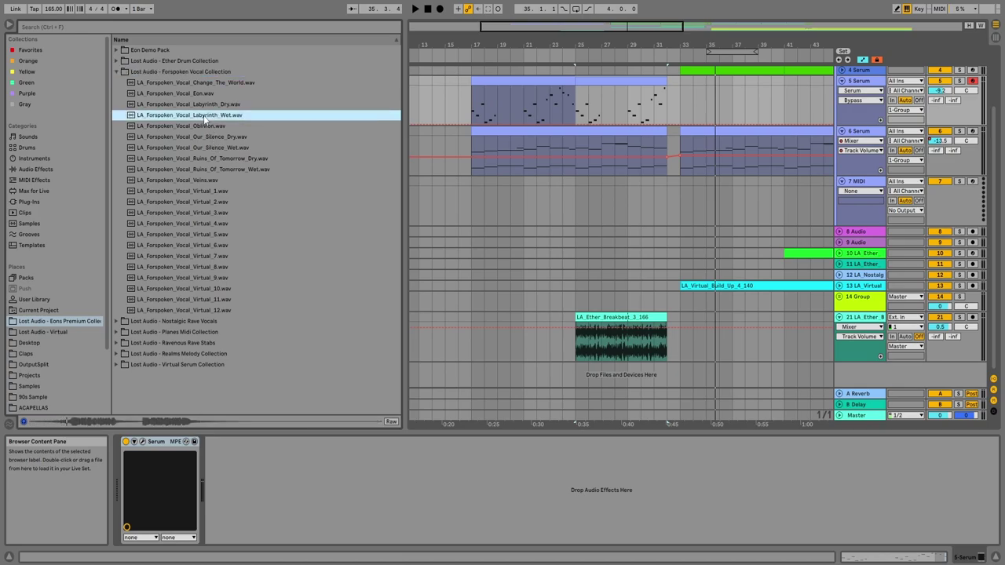
pyautogui.click(211, 147)
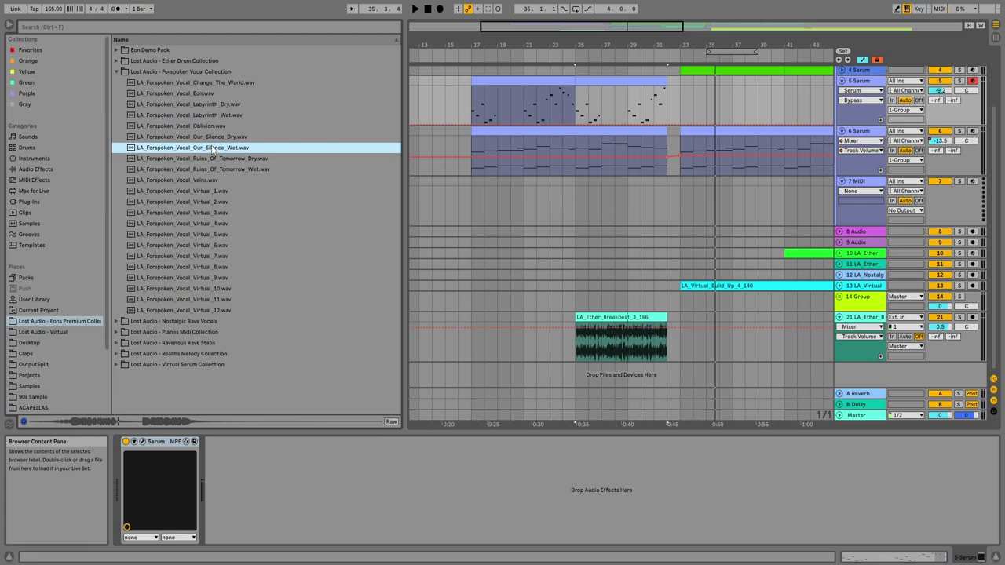
pyautogui.click(216, 85)
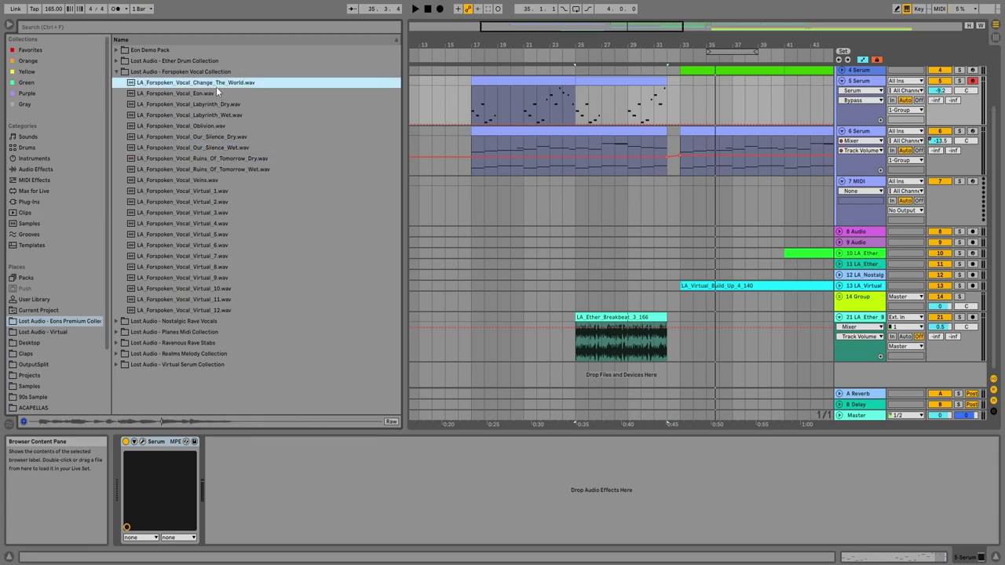
pyautogui.click(203, 94)
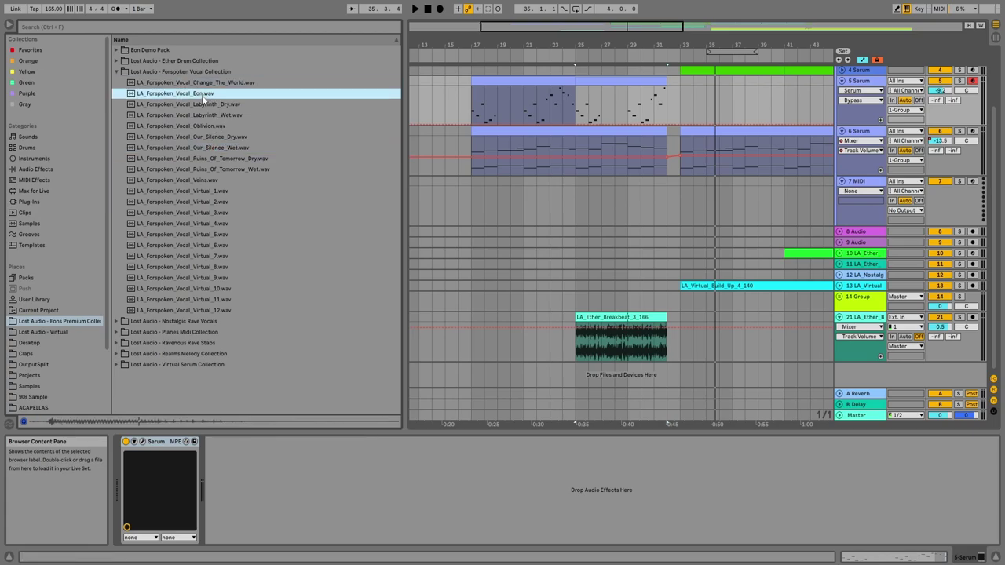
pyautogui.click(213, 201)
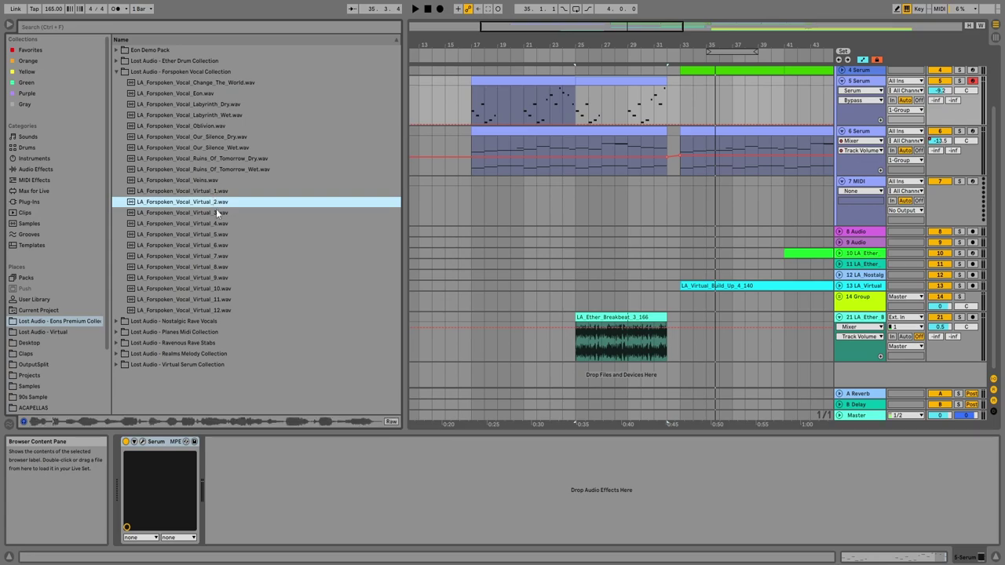
pyautogui.click(210, 288)
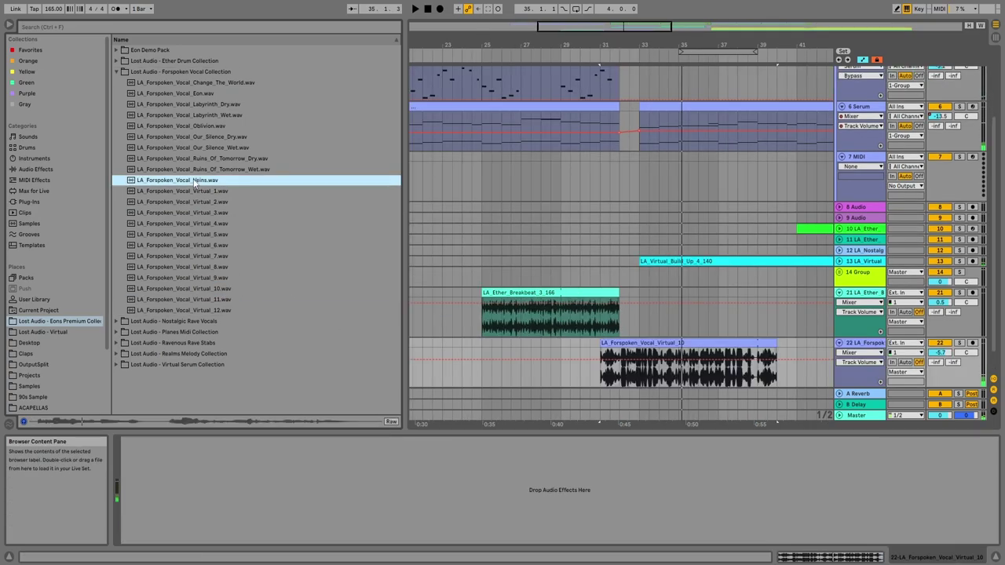
# Put LA_Forspoken_Vocal_Veins over bars 31 to 33 of the vocal track and delete the remaining Virtual_10 clip.
pyautogui.click(603, 346)
pyautogui.moveTo(598, 346); pyautogui.dragTo(600, 347)
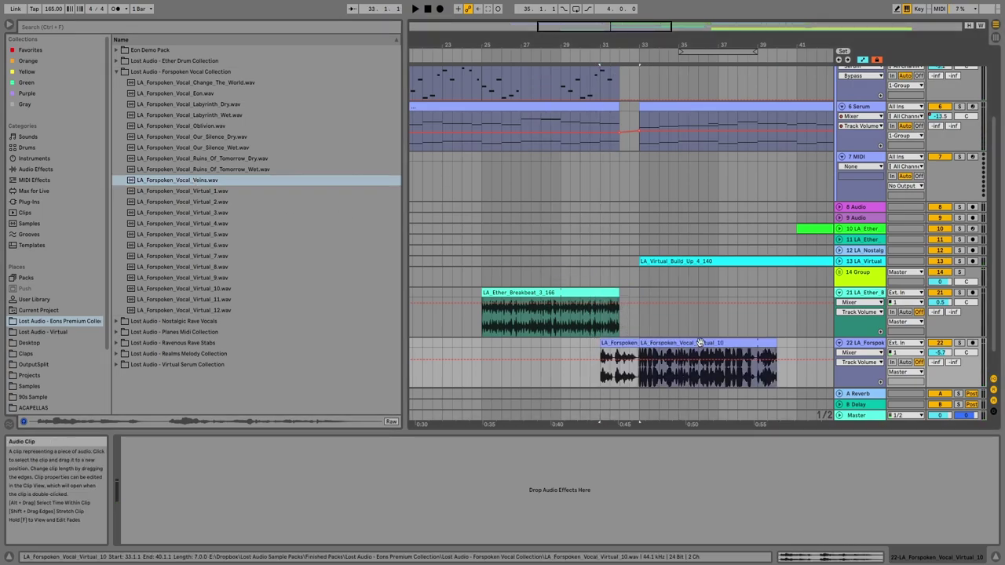
pyautogui.click(698, 343)
pyautogui.press('Delete')
pyautogui.click(616, 342)
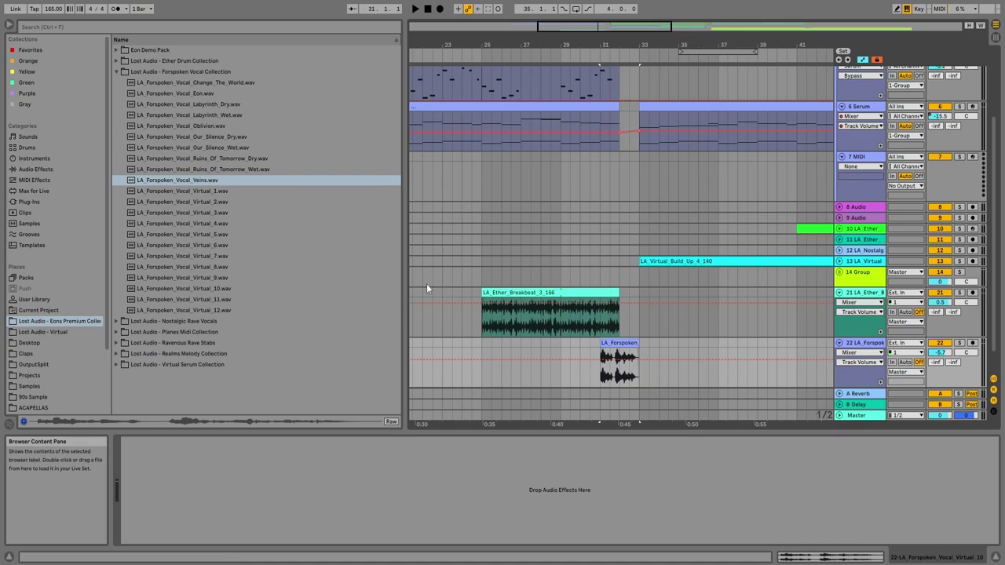
# Raise the Forspoken vocal track's volume to -0.6 dB during playback and trim the Veins clip's end near bar 33.
pyautogui.press('space')
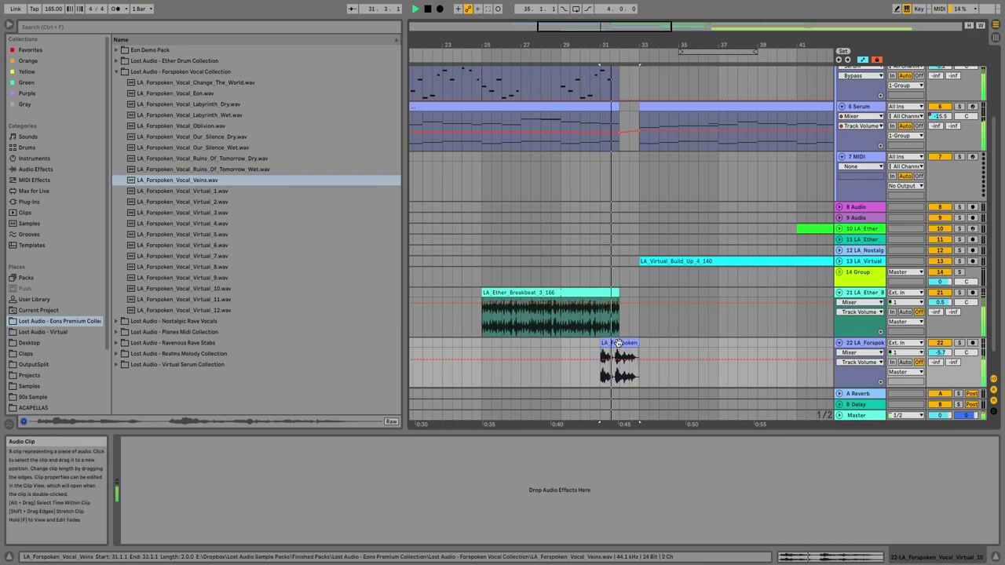
pyautogui.moveTo(940, 353); pyautogui.dragTo(940, 338)
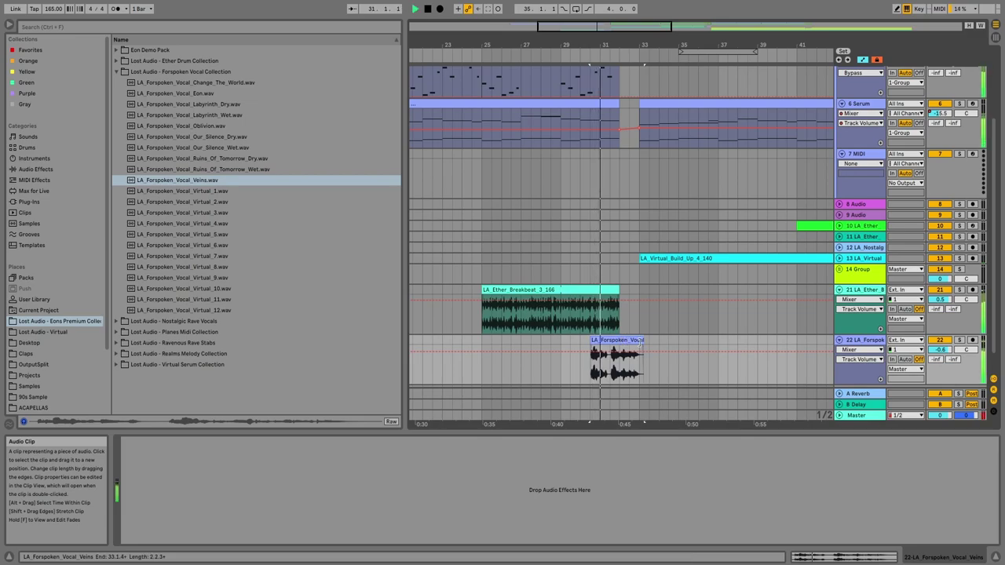
pyautogui.moveTo(639, 343); pyautogui.dragTo(639, 343)
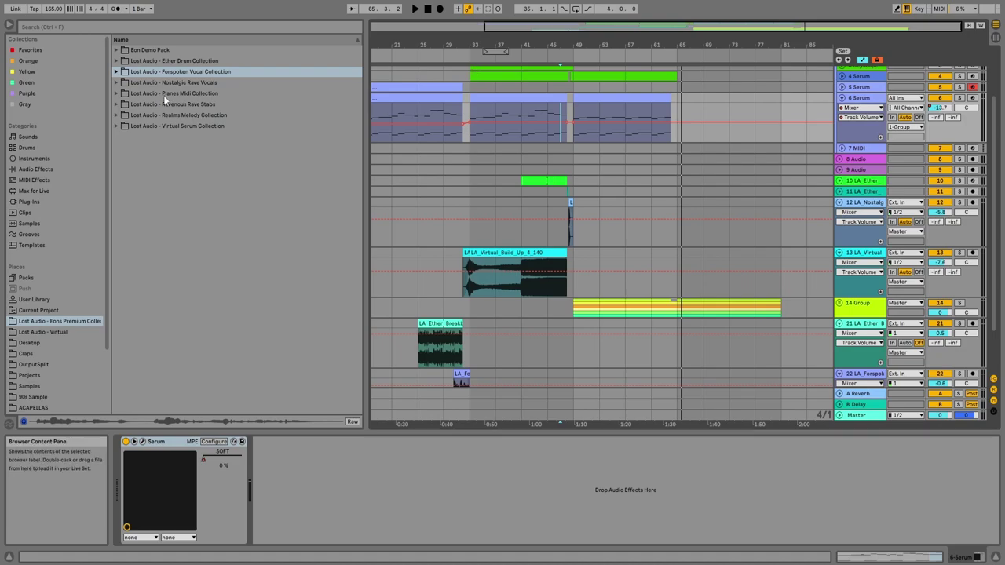
# Audition the Ravenous Rave Stabs samples, including stabs 1, 2, 3, 9 and 10 to 15, for the section around bar 57.
pyautogui.click(165, 104)
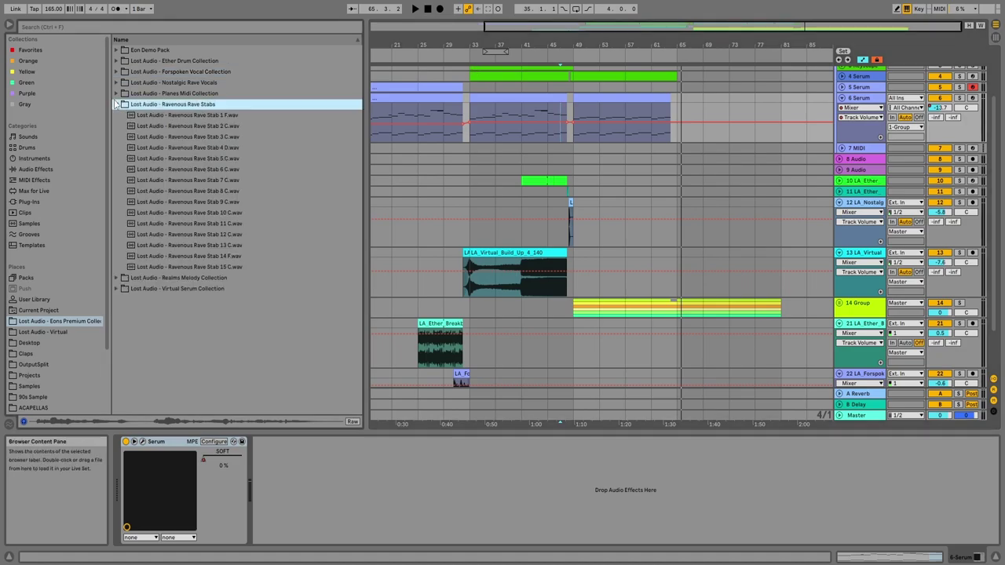
pyautogui.click(230, 202)
pyautogui.click(221, 245)
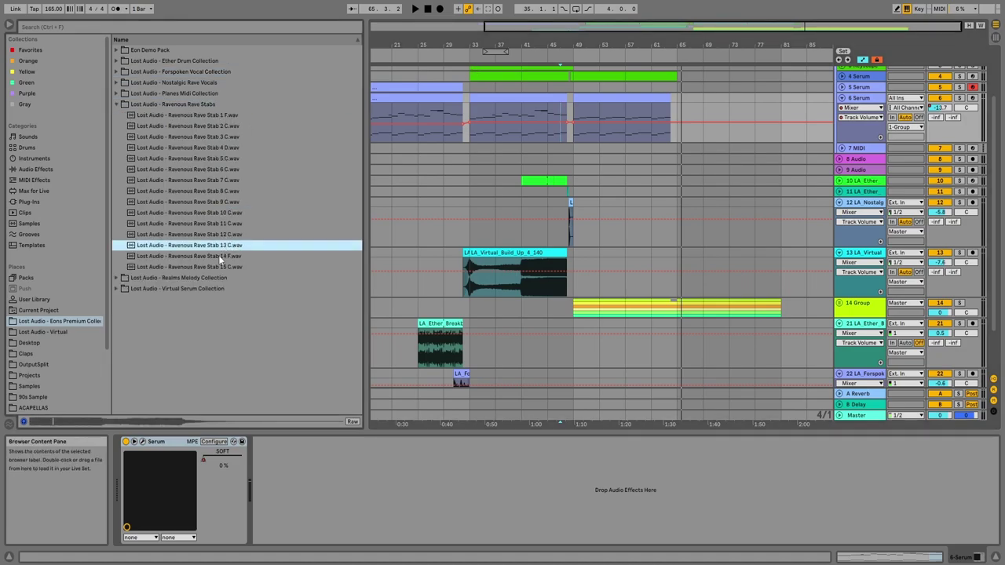
pyautogui.click(218, 256)
pyautogui.click(211, 267)
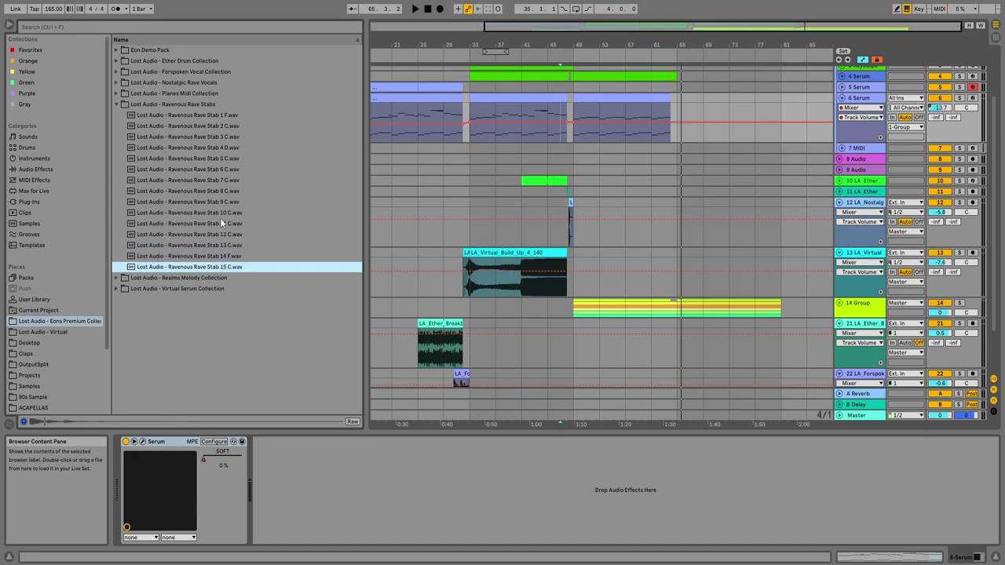
pyautogui.click(220, 217)
pyautogui.click(213, 225)
pyautogui.click(204, 115)
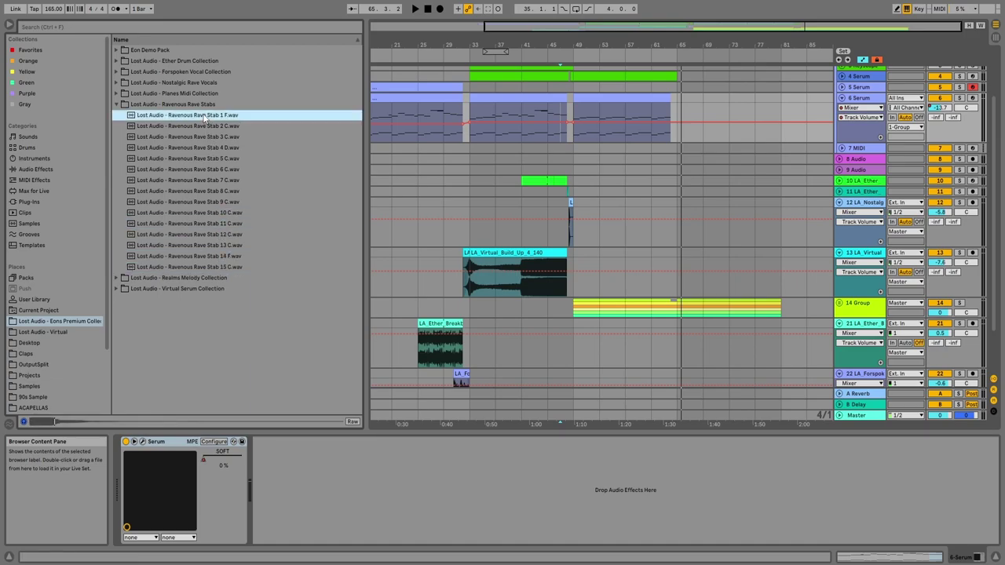
pyautogui.click(206, 126)
pyautogui.click(208, 138)
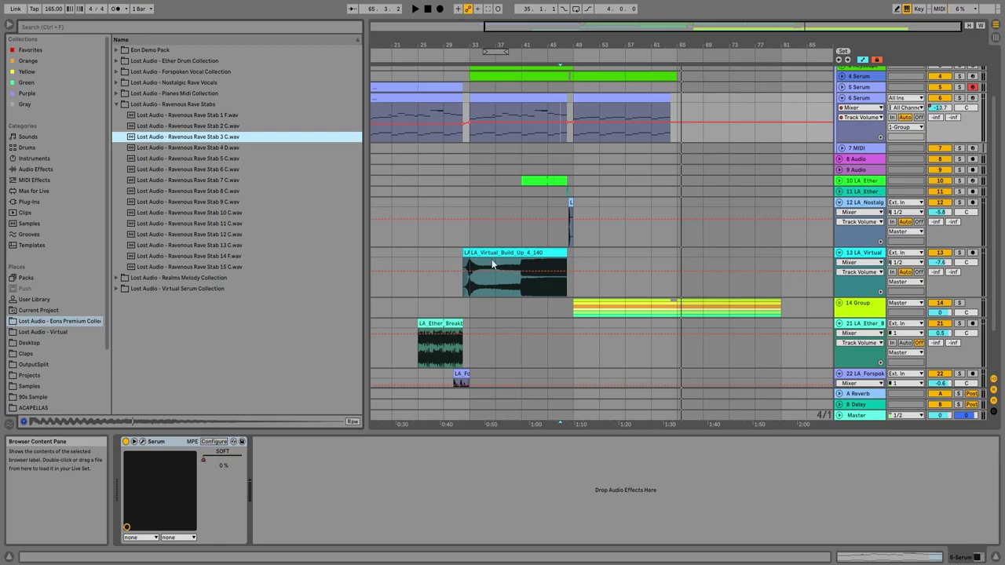
pyautogui.click(212, 202)
pyautogui.click(625, 213)
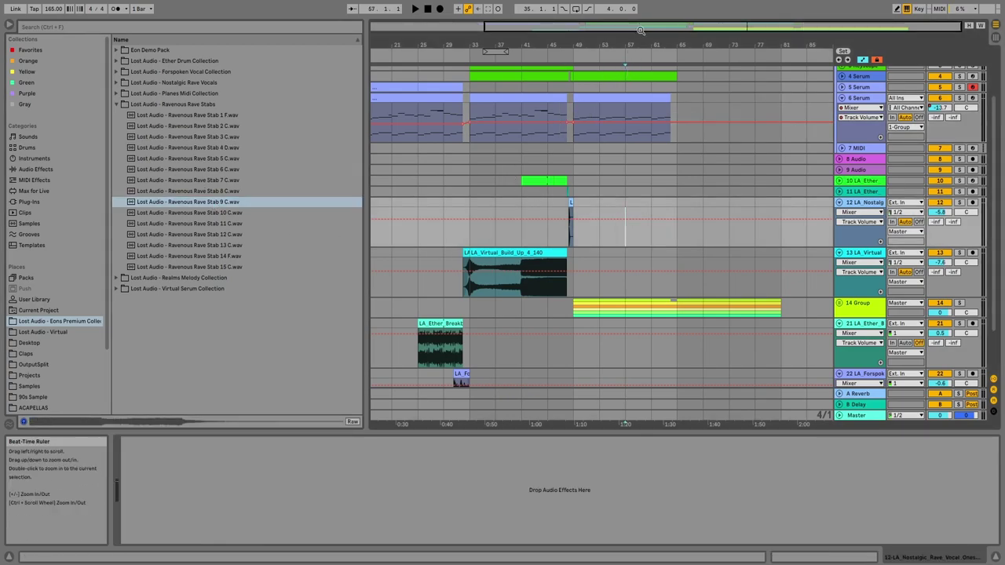
pyautogui.moveTo(640, 29); pyautogui.dragTo(630, 85)
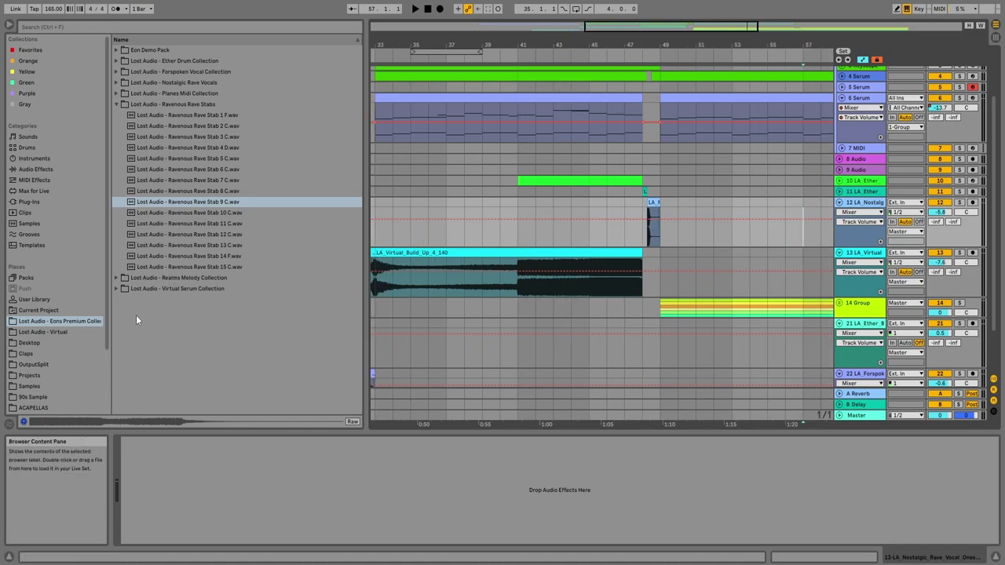
# Look through the Realms Melody, Planes Midi, Nostalgic Rave Vocals, Virtual Serum and Ravenous Rave Stabs folders for further material.
pyautogui.click(122, 279)
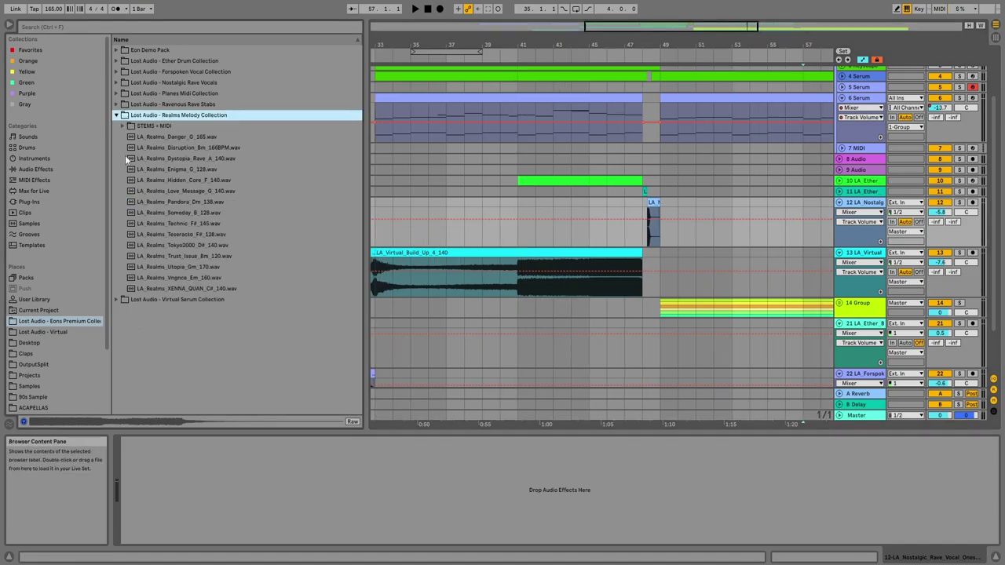
pyautogui.click(116, 115)
pyautogui.click(116, 94)
pyautogui.click(117, 93)
pyautogui.click(116, 83)
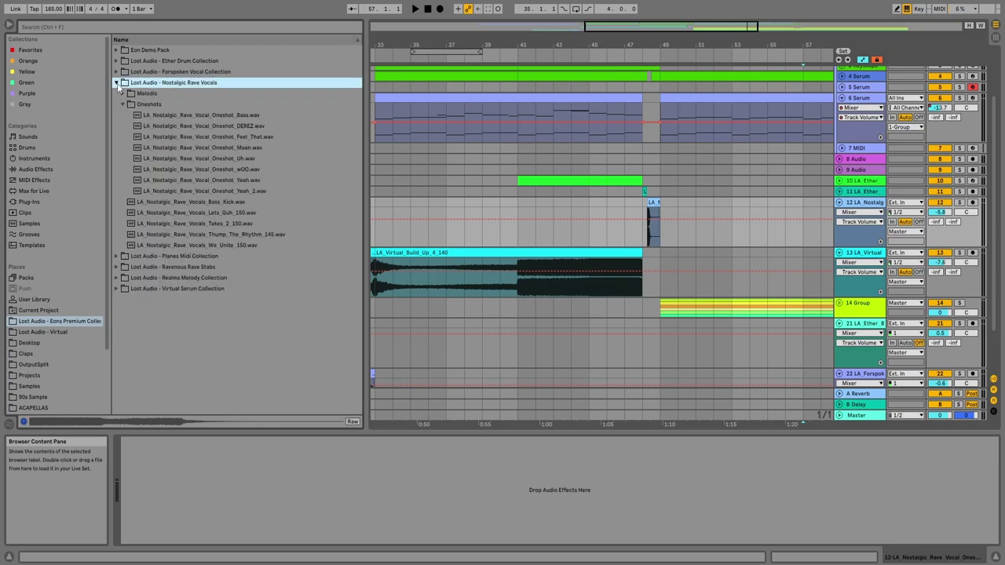
pyautogui.click(116, 83)
pyautogui.click(117, 83)
pyautogui.click(116, 82)
pyautogui.click(117, 84)
pyautogui.click(117, 83)
pyautogui.click(116, 125)
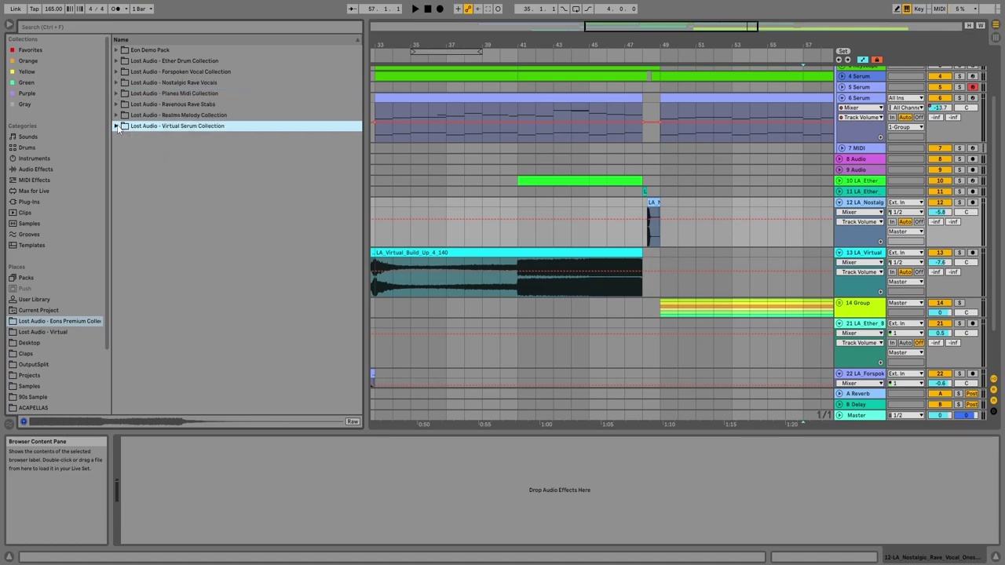
pyautogui.click(116, 125)
pyautogui.click(116, 115)
pyautogui.click(117, 115)
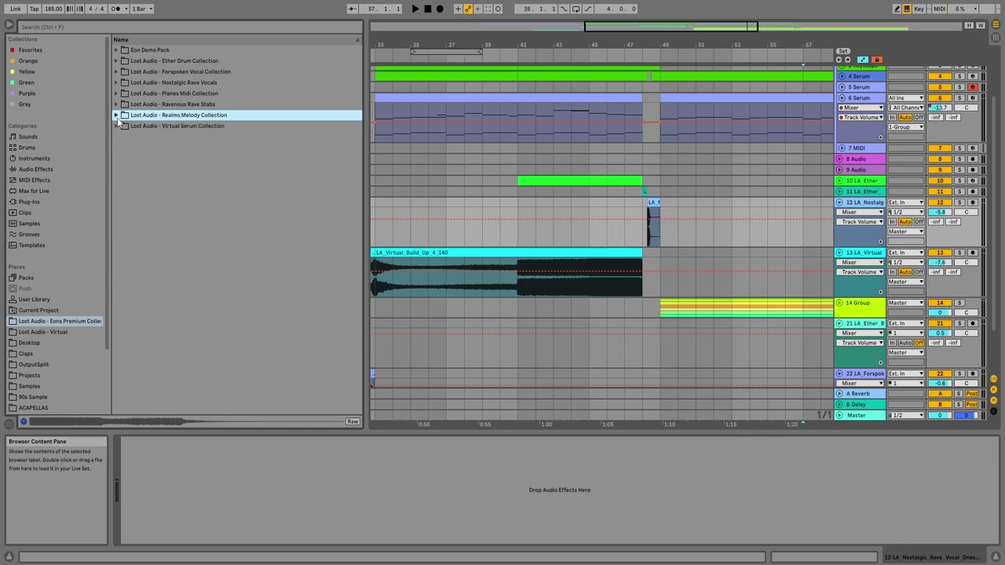
pyautogui.click(116, 83)
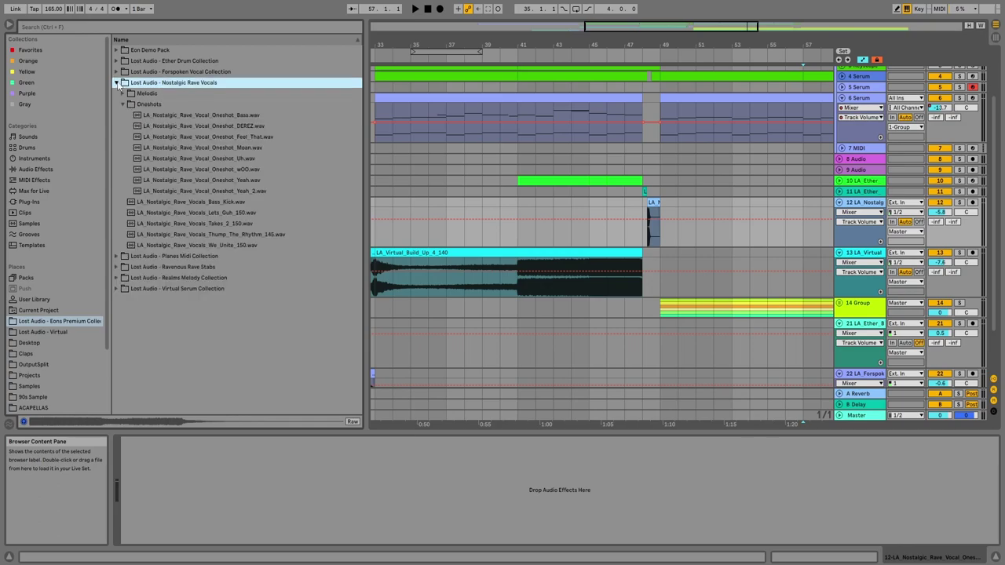
pyautogui.click(117, 82)
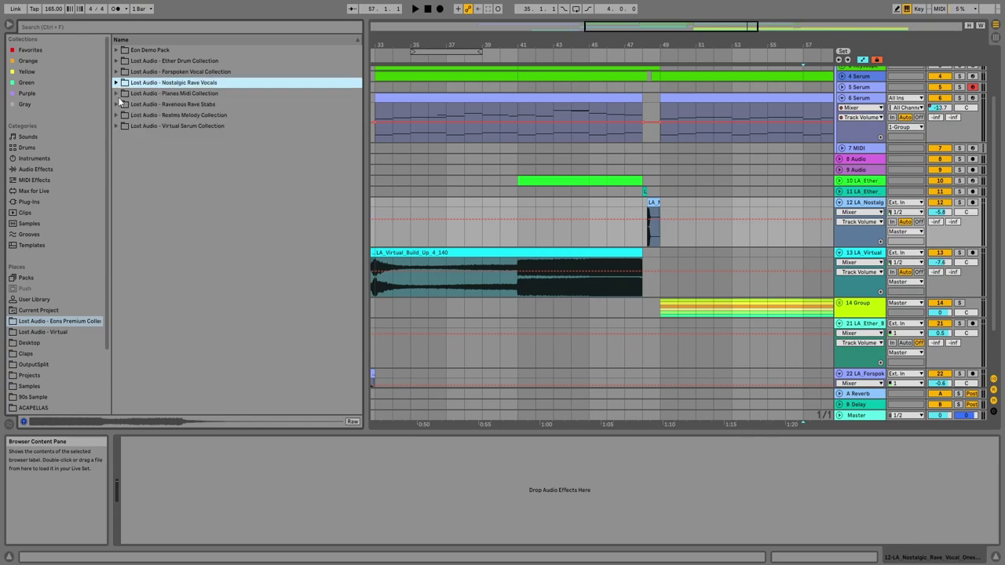
pyautogui.click(118, 97)
pyautogui.click(118, 96)
pyautogui.click(119, 104)
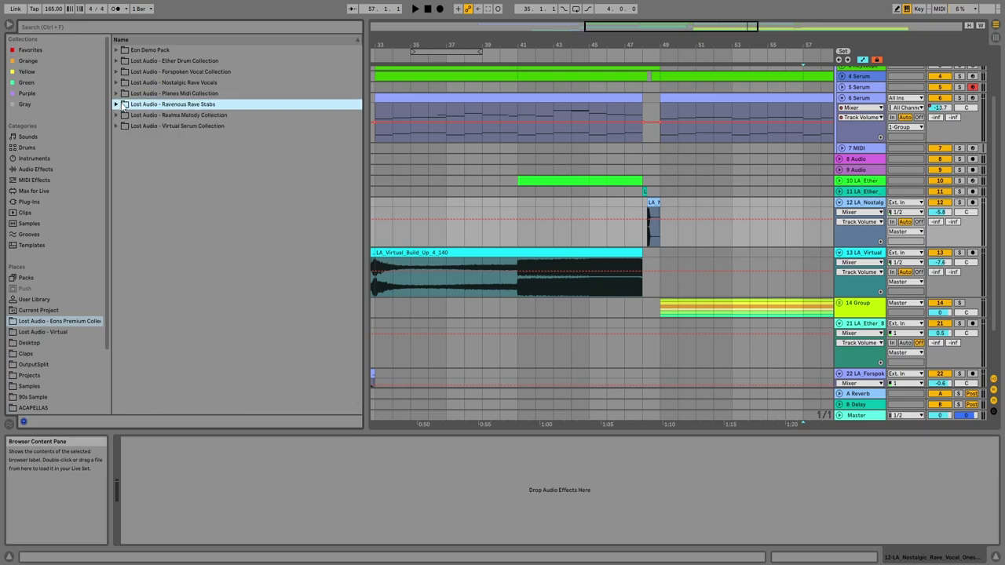
pyautogui.click(117, 105)
pyautogui.click(117, 104)
pyautogui.click(117, 115)
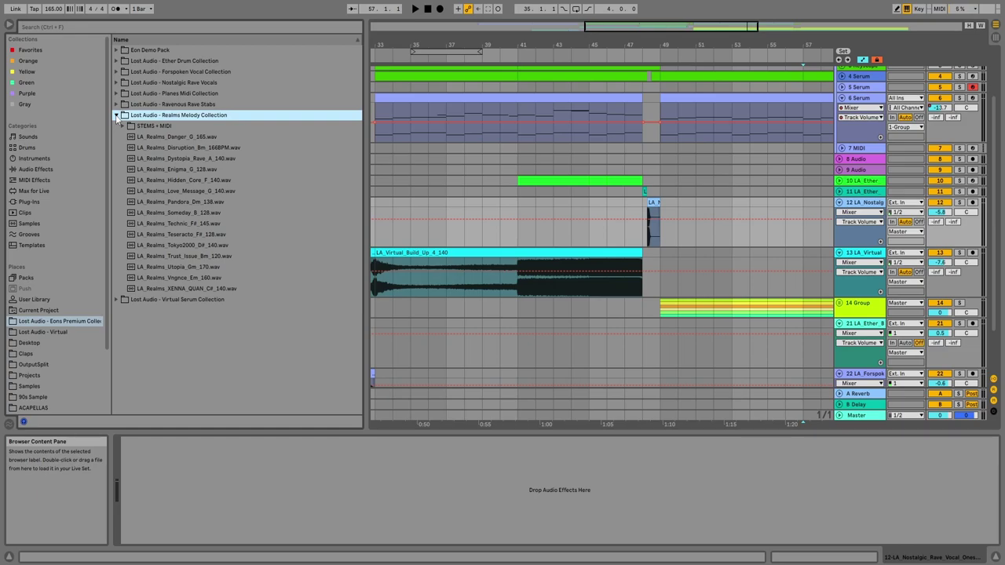
pyautogui.click(116, 115)
# Fold the 6 Serum track and bring the whole arrangement into view up to the first group.
pyautogui.click(590, 242)
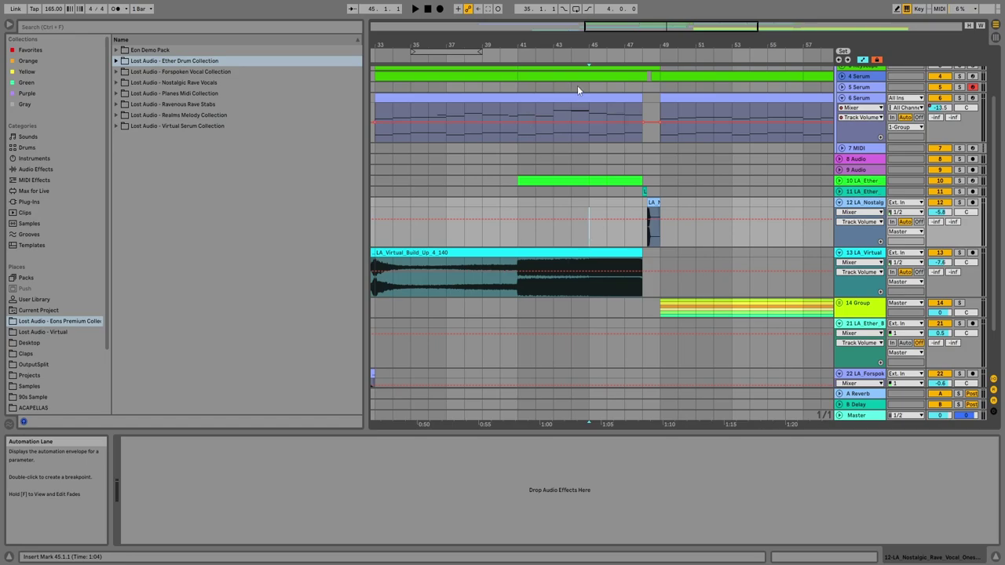
pyautogui.moveTo(633, 29); pyautogui.dragTo(652, 1)
pyautogui.scroll(1, 849, 126)
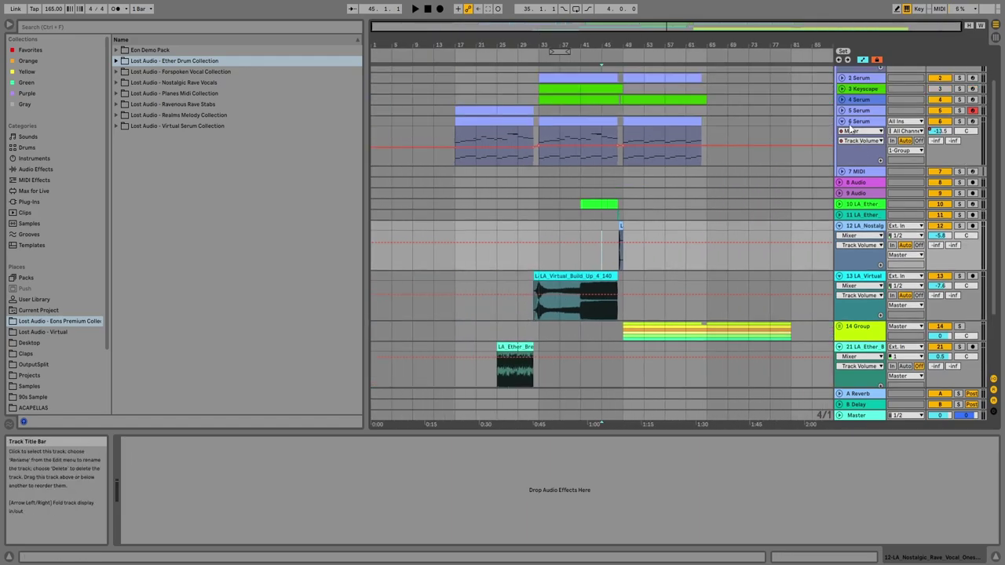
pyautogui.click(842, 121)
pyautogui.scroll(2, 493, 180)
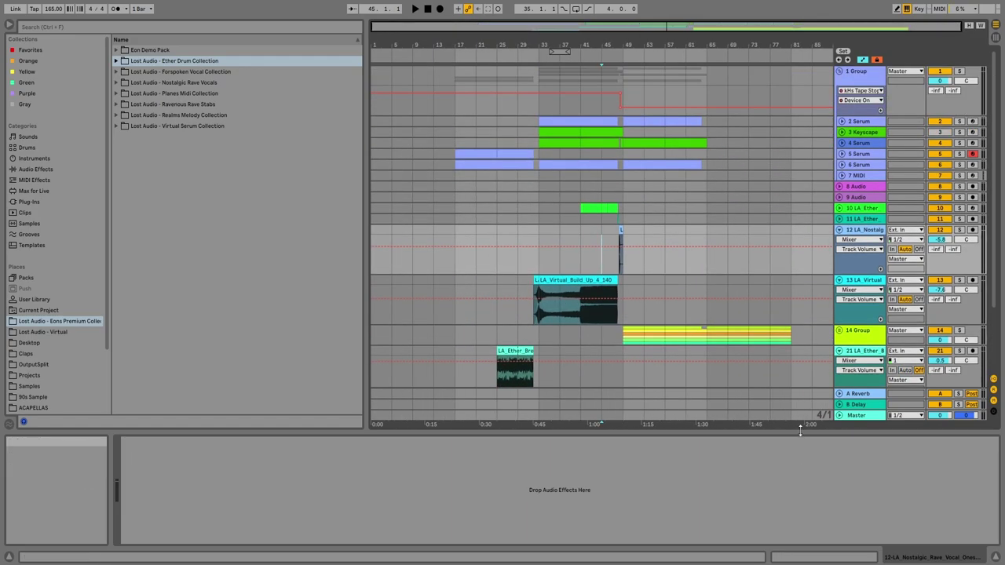